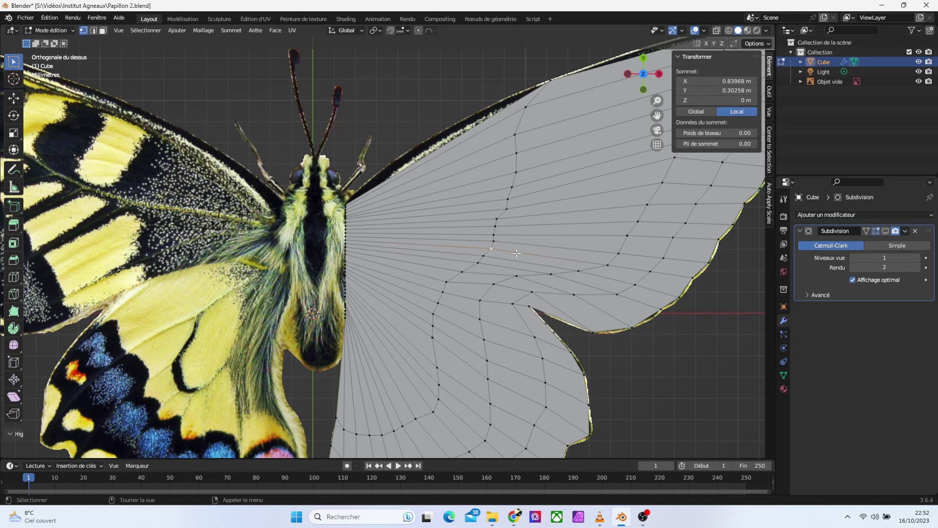
Shift the upper inner-loop vertices up-right and left with proportional falloff
left_click(504, 223)
key("g")
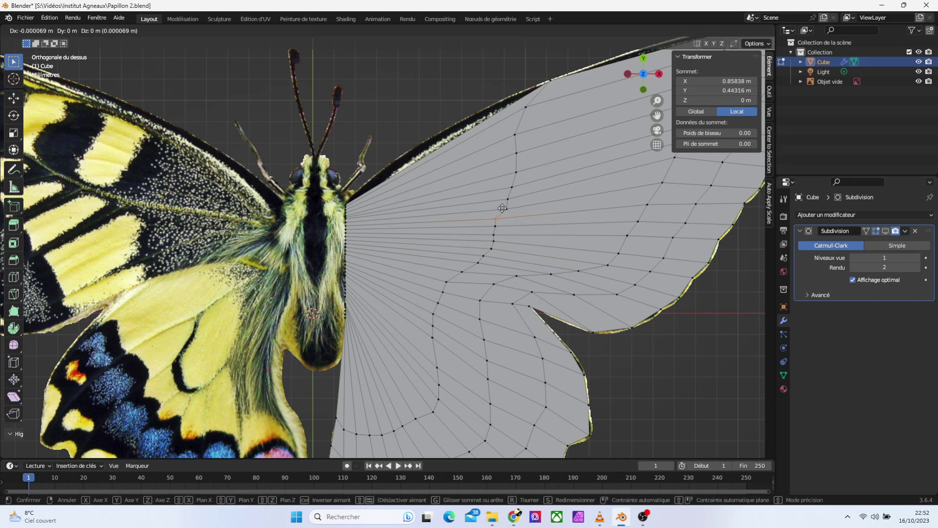
left_click(503, 206)
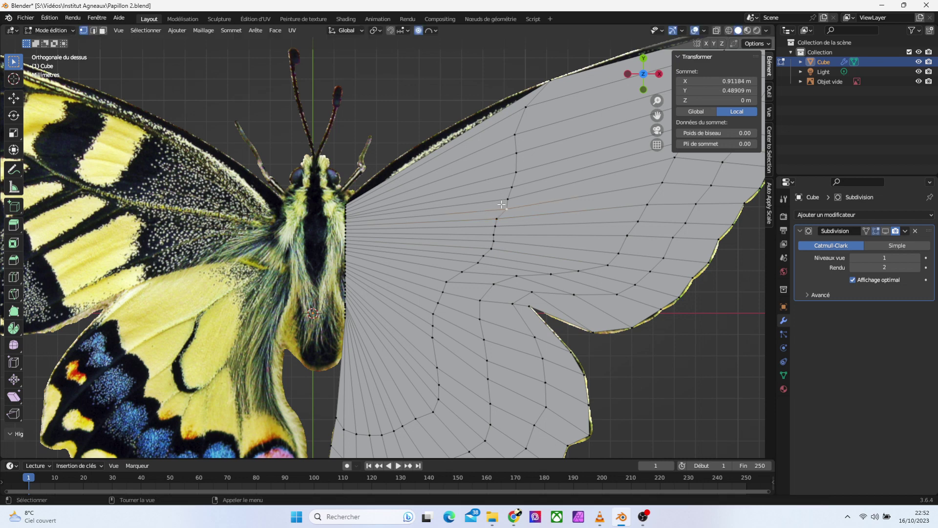
key("g")
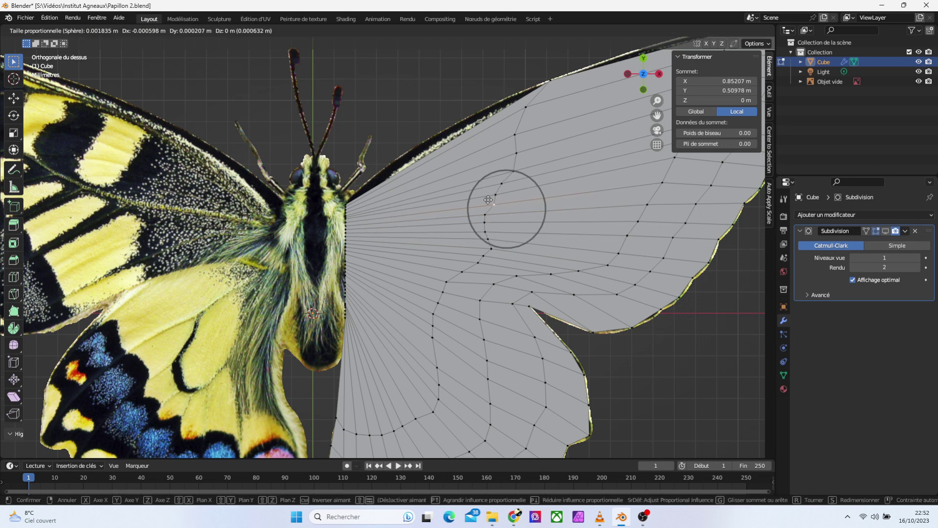
left_click(482, 202)
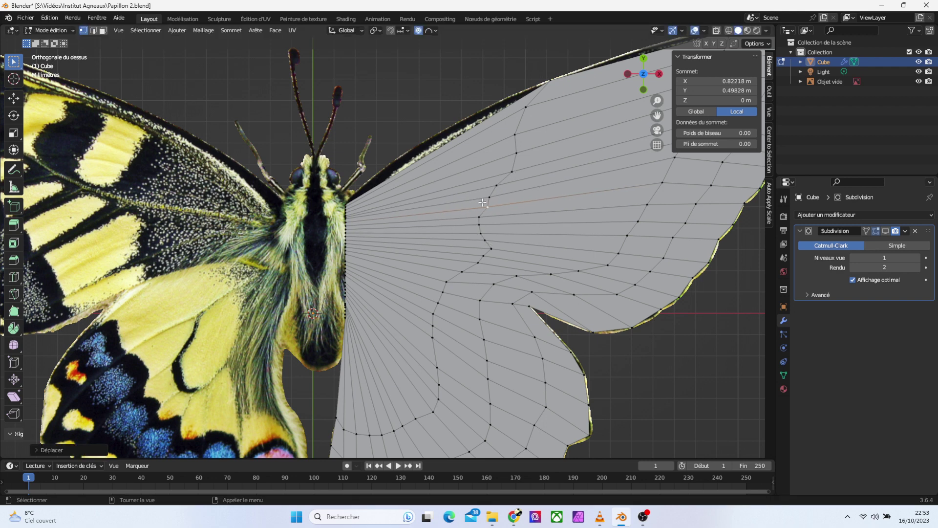
left_click(480, 252)
key("g")
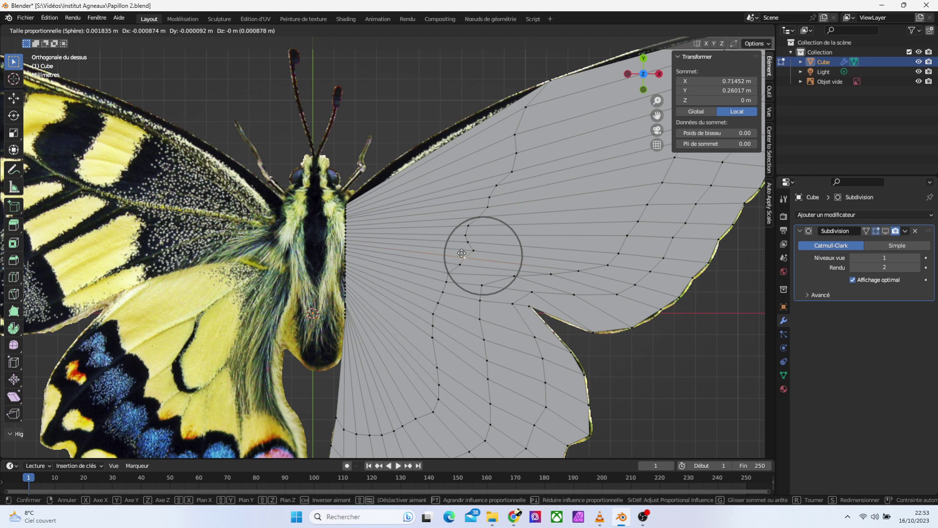
left_click(458, 252)
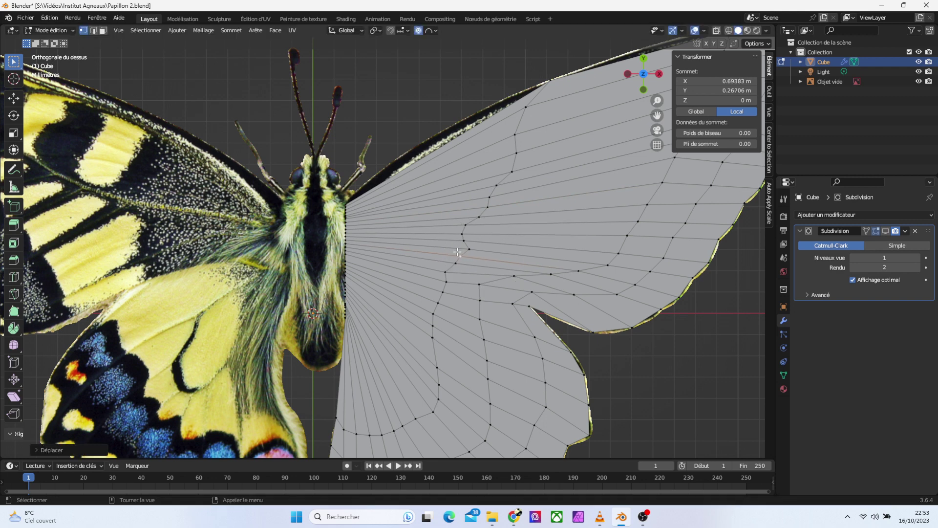
Move the next loop vertices down and left, shrinking the falloff radius
left_click(470, 250)
key("g")
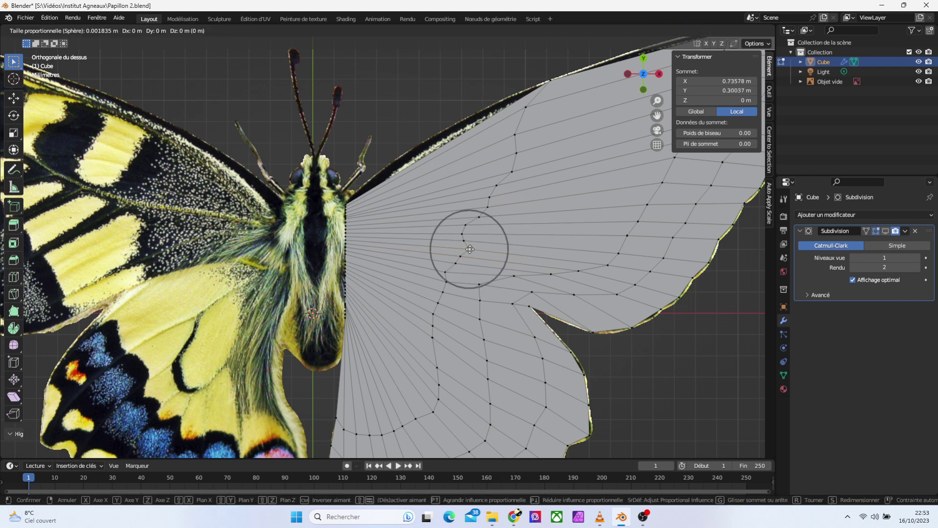
scroll(470, 249, "up", 3)
scroll(470, 250, "up", 3)
scroll(470, 249, "up", 2)
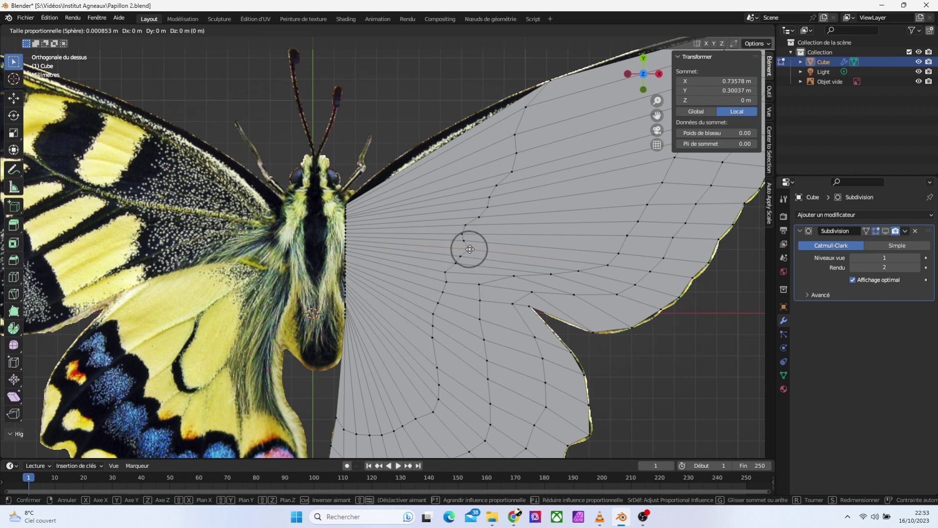
left_click(459, 246)
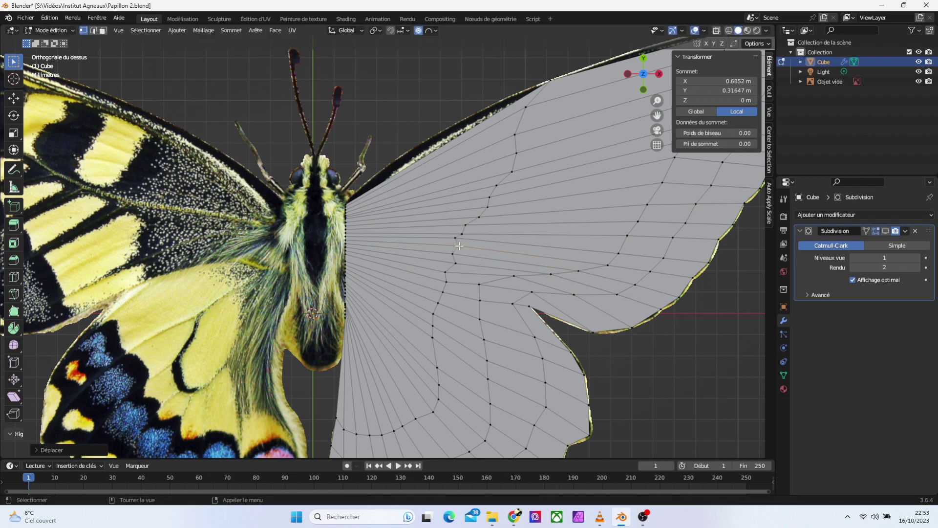
left_click(445, 279)
key("g")
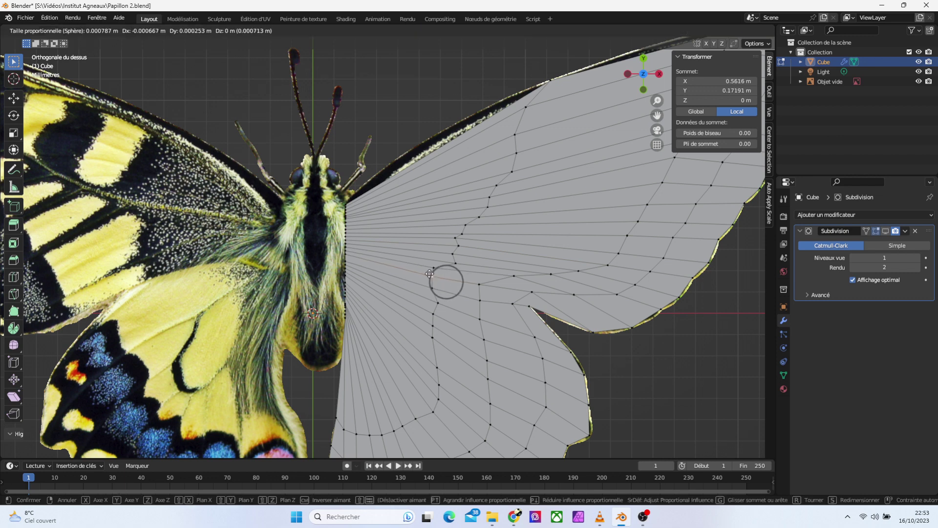
left_click(437, 302)
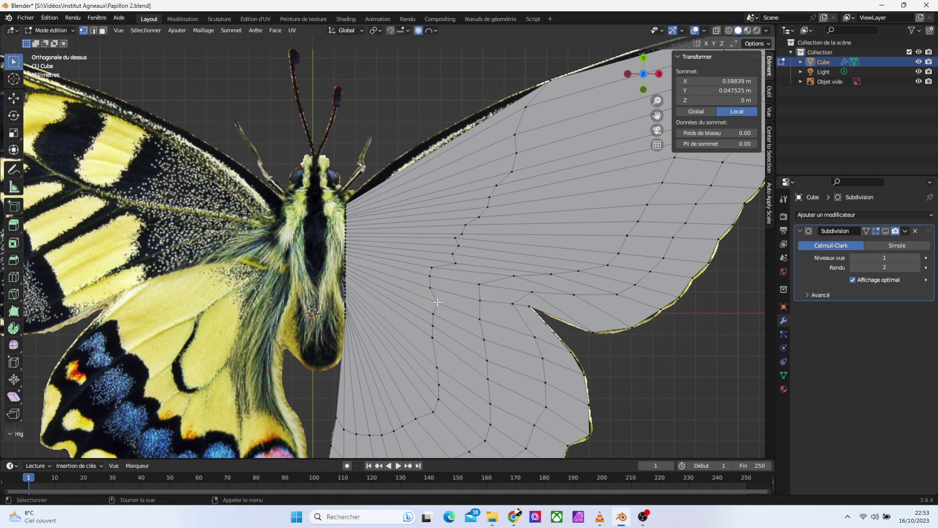
key("g")
left_click(424, 300)
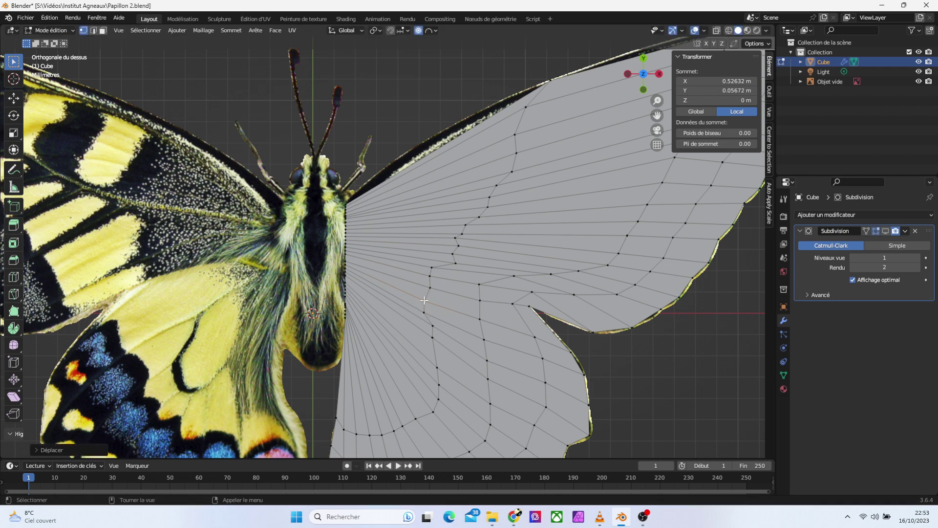
Leave the vertex near the body unchanged and shift a higher loop vertex slightly left
left_click(439, 347)
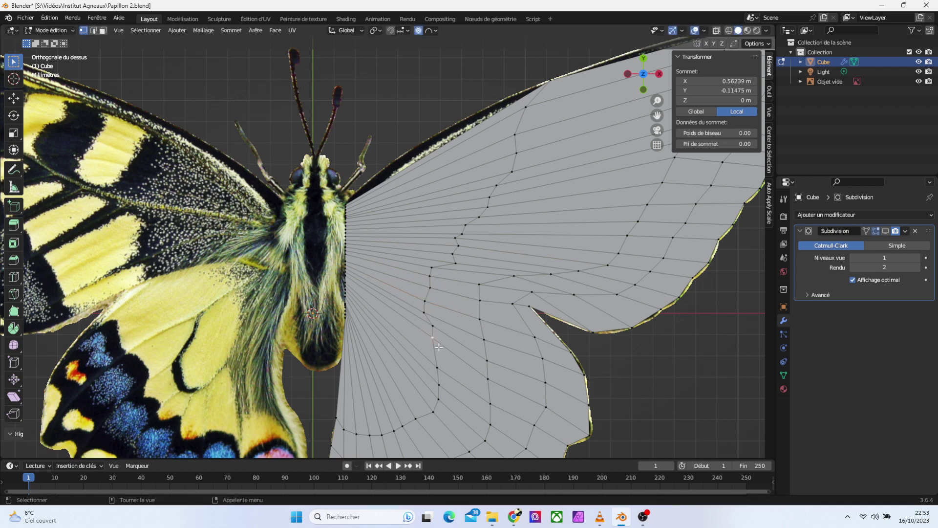
key("g")
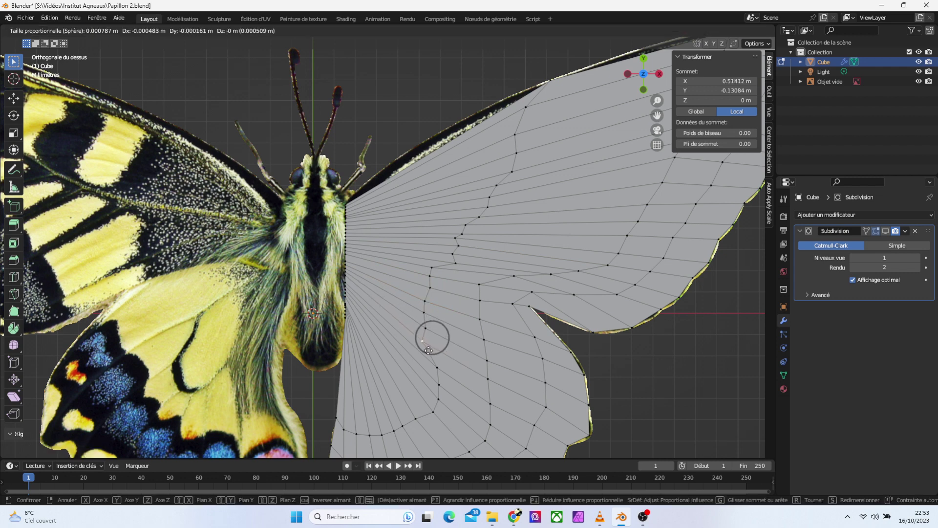
left_click(428, 350)
right_click(428, 350)
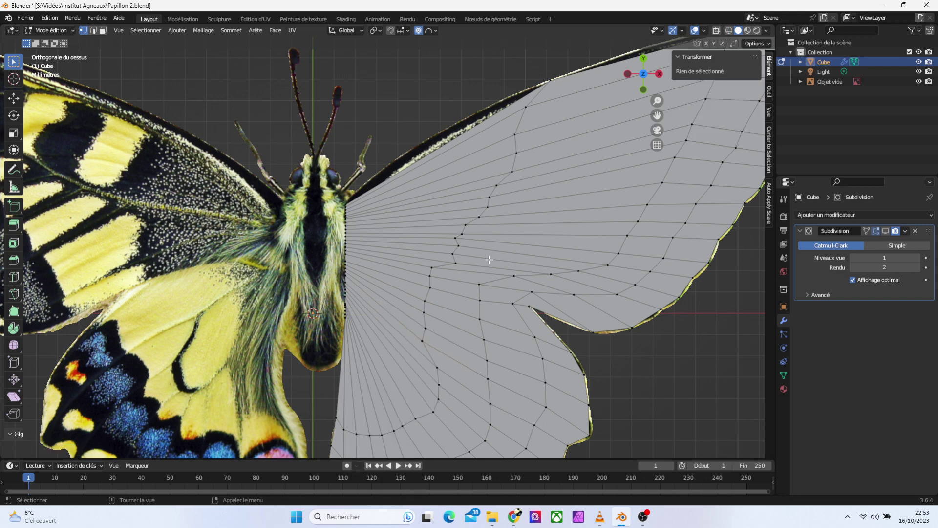
left_click(462, 264)
key("g")
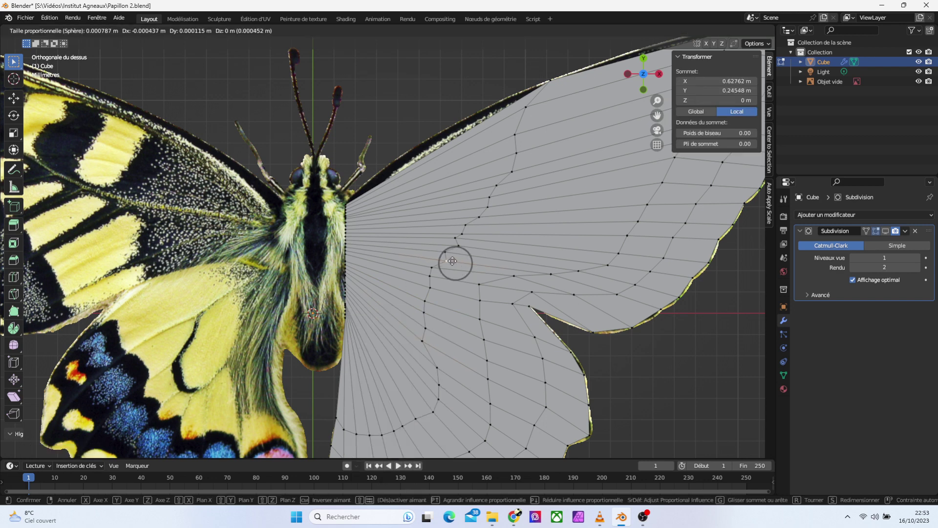
left_click(450, 260)
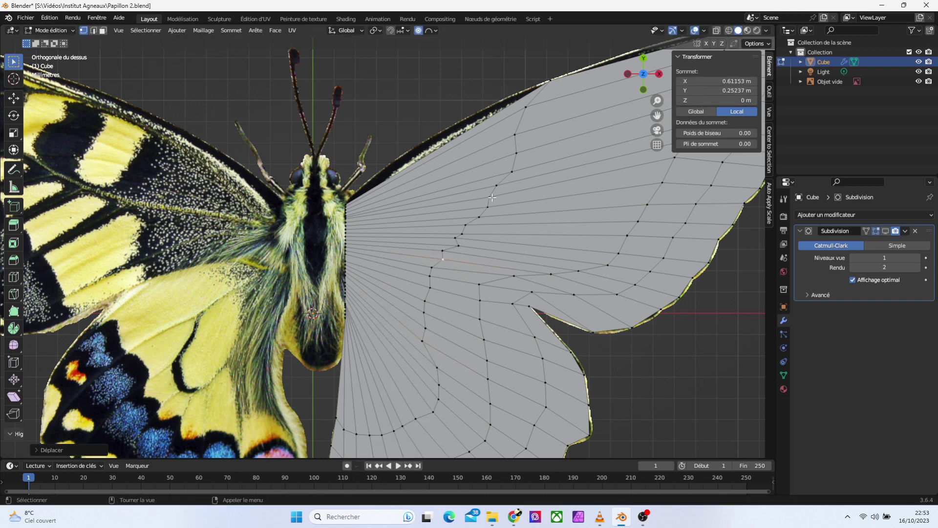
Turn off proportional editing and nudge an inner-loop vertex leftward
left_click(517, 153)
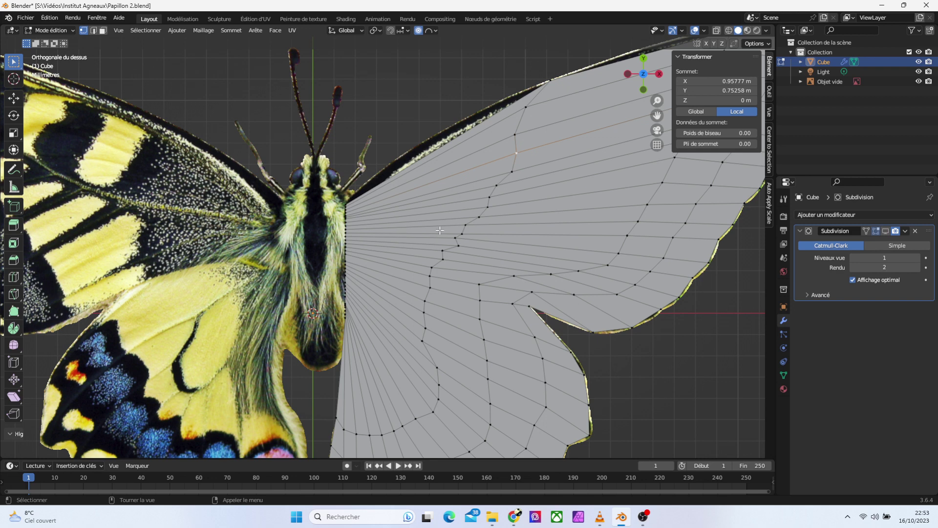
left_click(460, 244)
left_click(418, 31)
key("g")
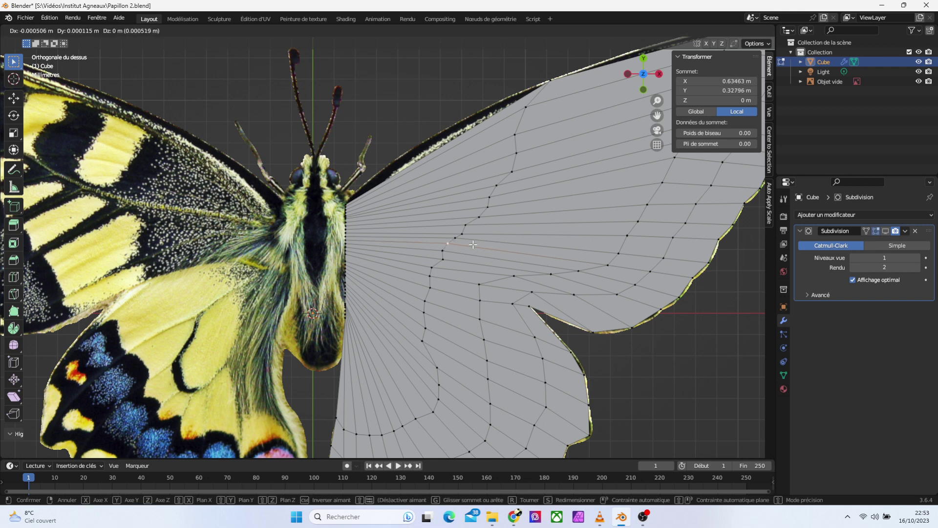
left_click(471, 247)
key("g")
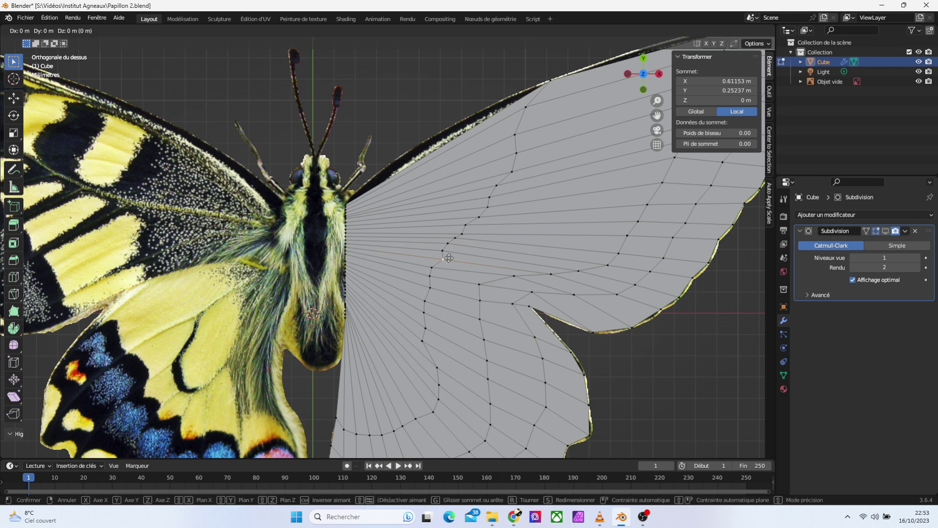
left_click(441, 258)
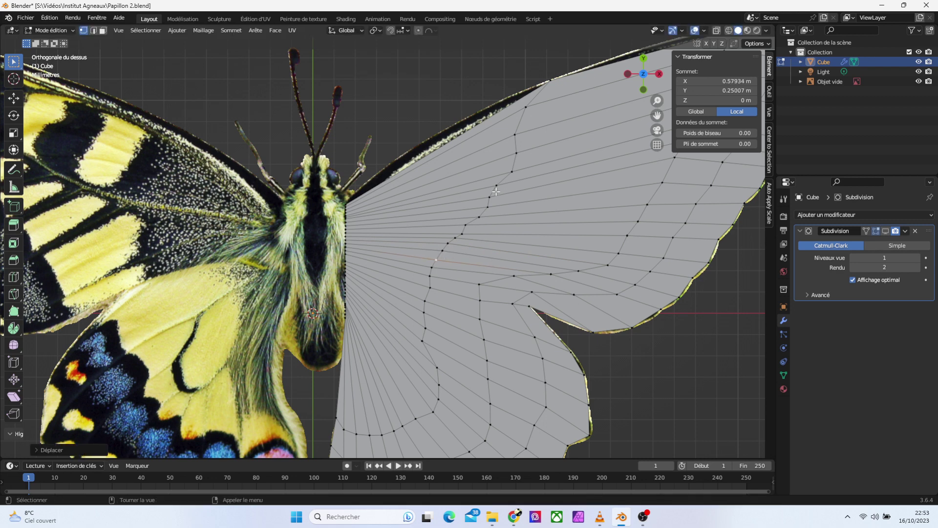
Move a vertex near the upper wing edge up-right, then adjust it along X
left_click(511, 172)
key("g")
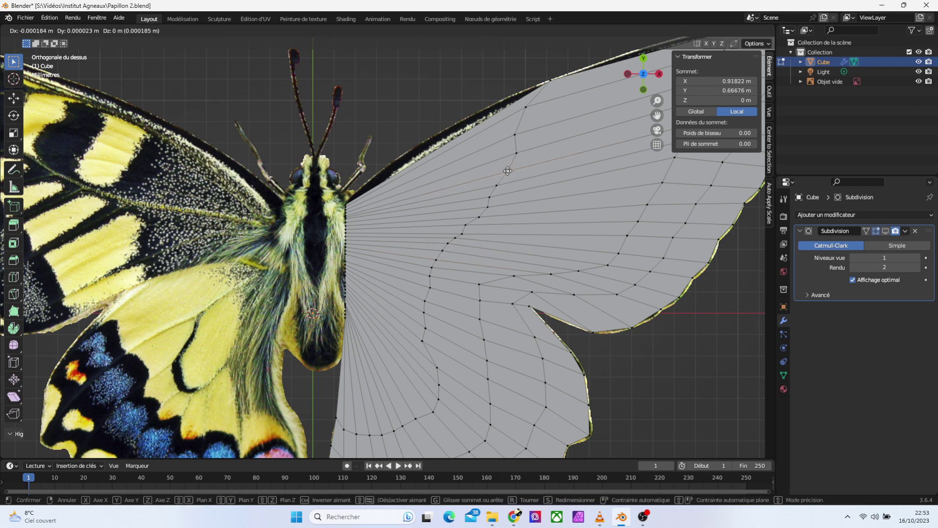
left_click(517, 153)
key("g")
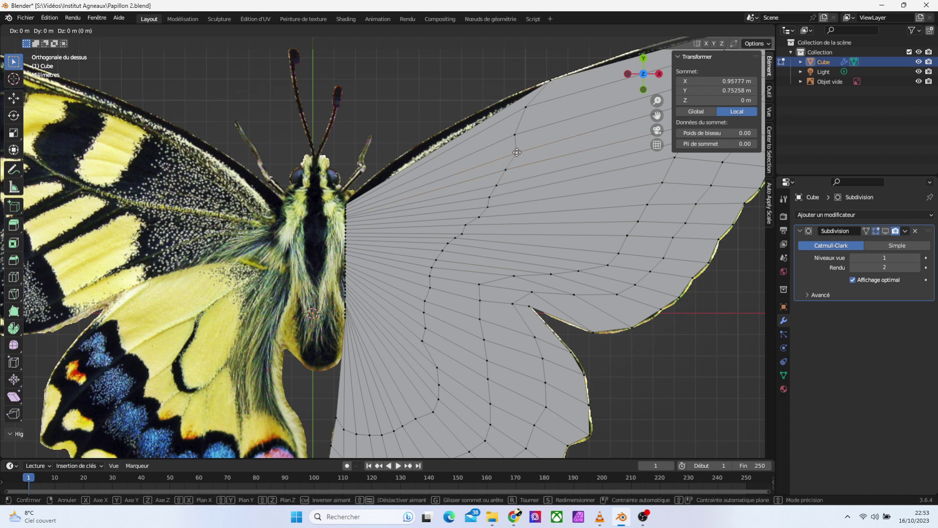
key("x")
left_click(511, 152)
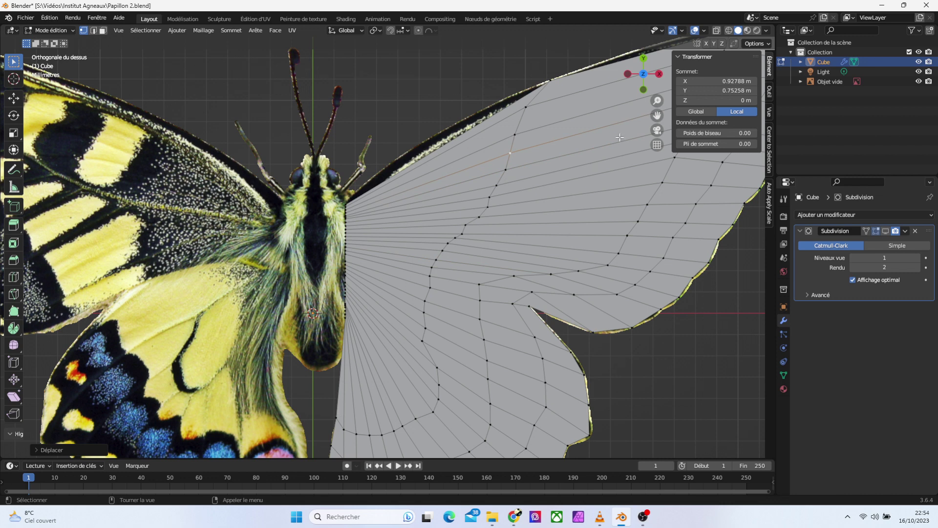
Loop-cut a new edge loop across the wing near the body and slide it outward
left_click_drag(657, 115, 647, 15)
left_click_drag(658, 115, 662, 128)
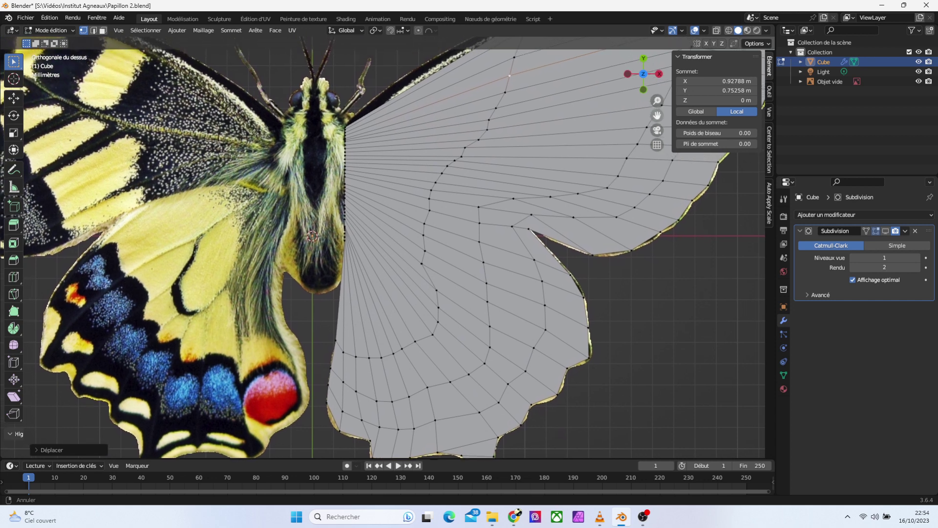
left_click_drag(663, 128, 669, 193)
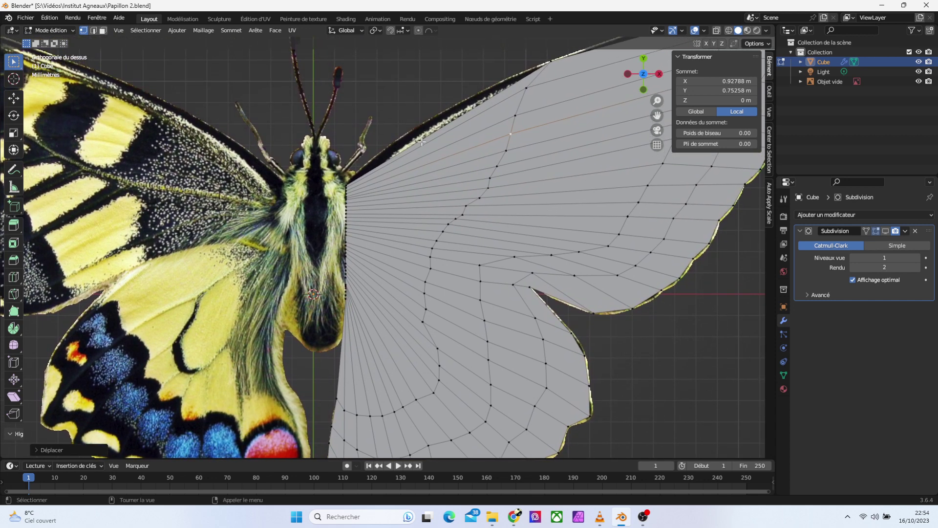
left_click(14, 279)
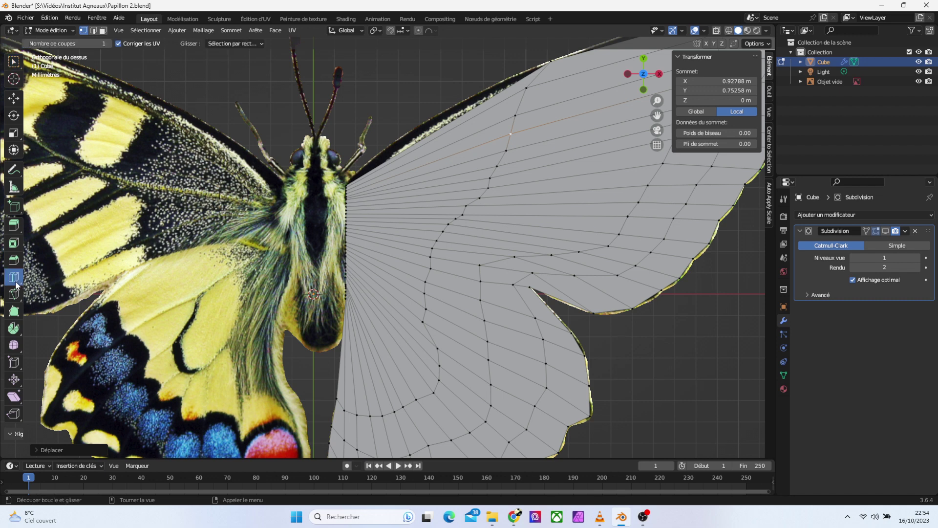
left_click(368, 235)
key("w")
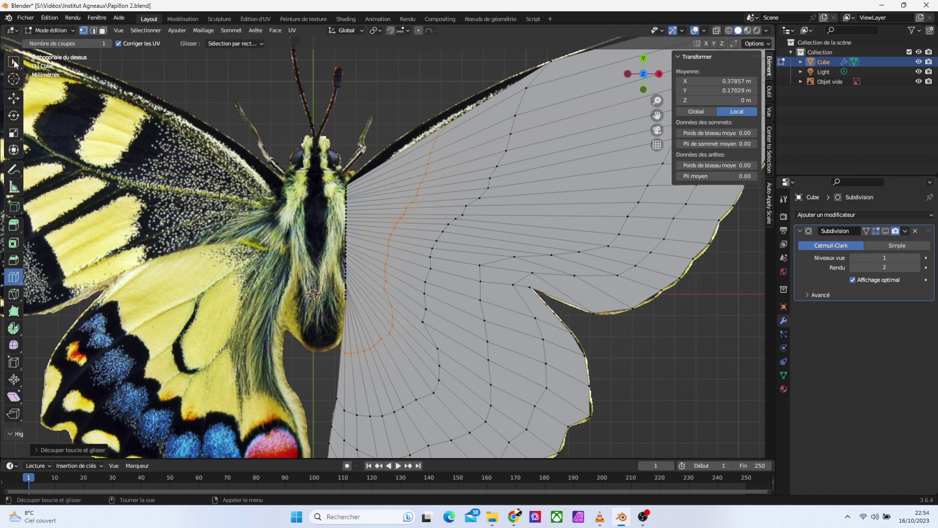
key("g")
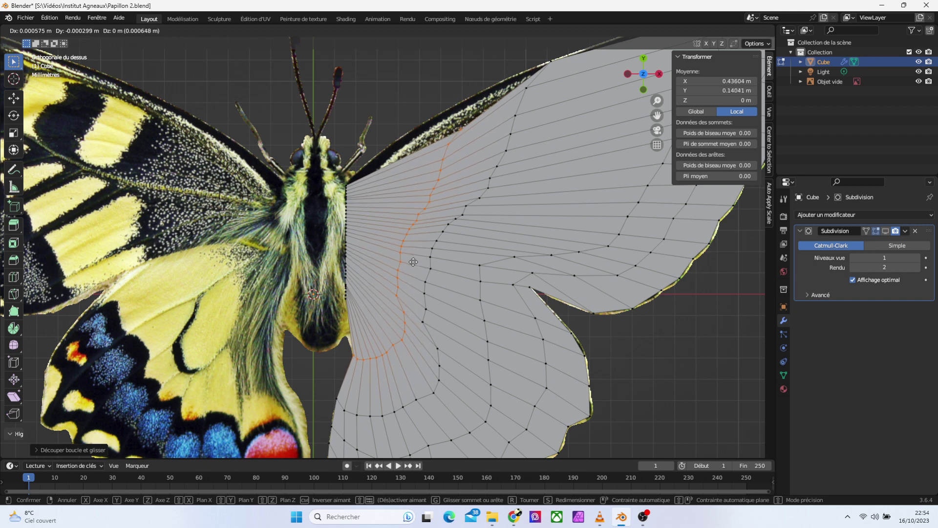
left_click(413, 262)
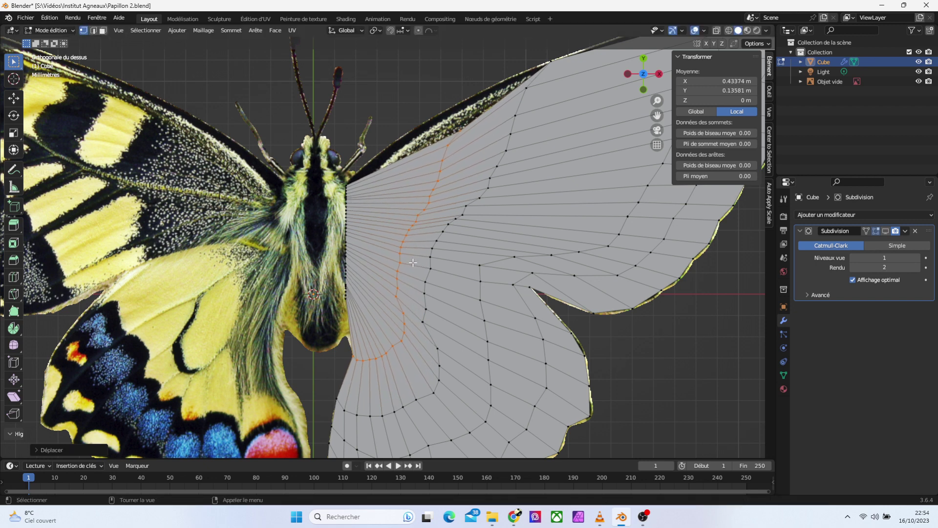
Move the vertices near the wing's top edge with soft falloff, curving the new loop upward
left_click(458, 130)
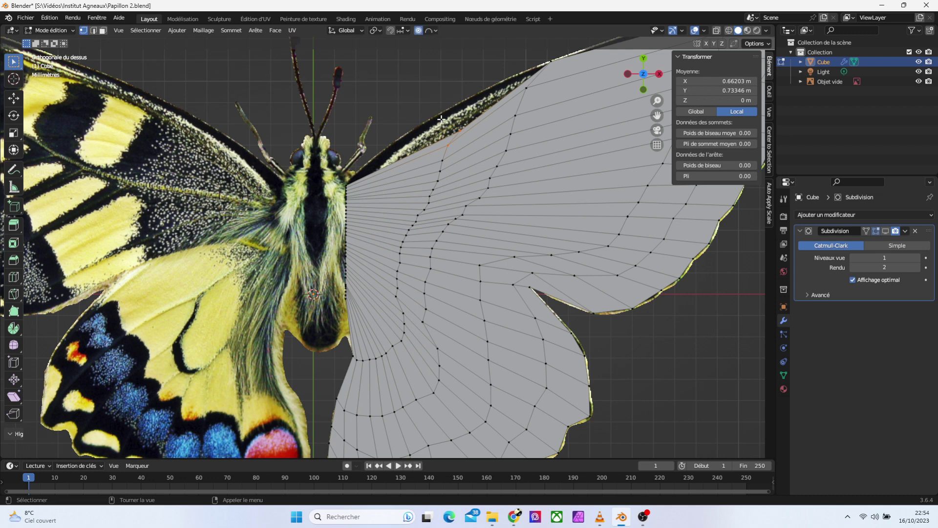
key("g")
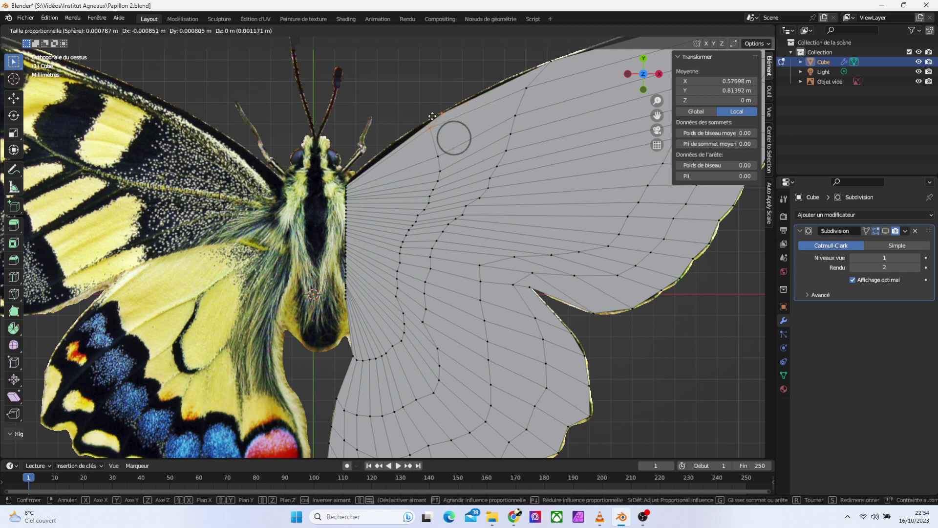
left_click(432, 116)
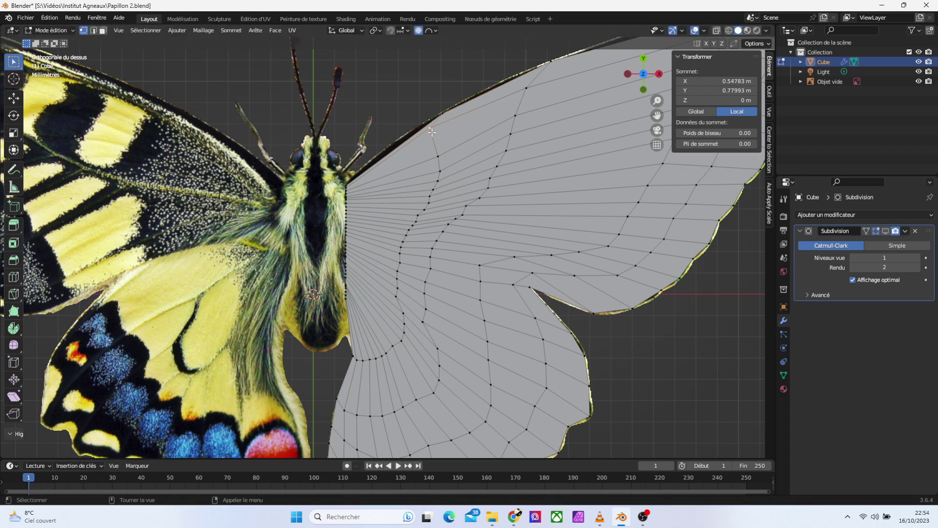
key("g")
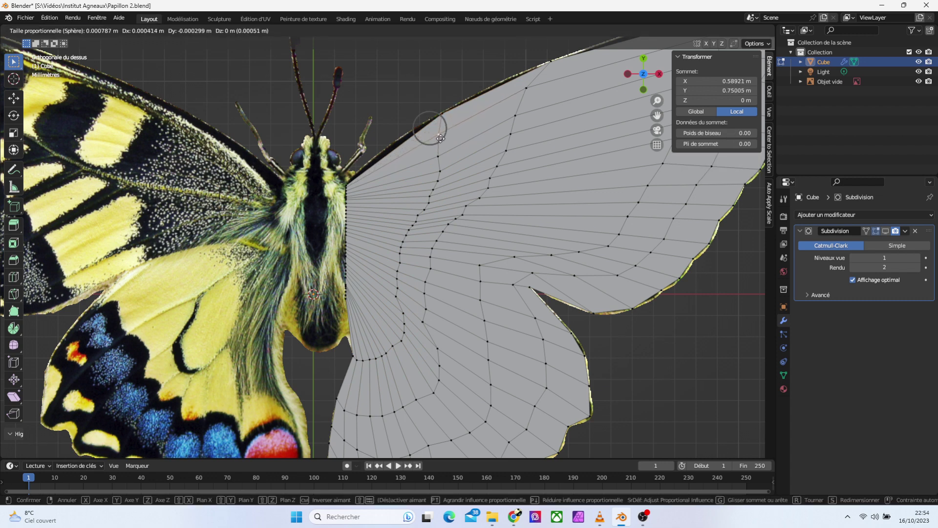
left_click(441, 138)
key("g")
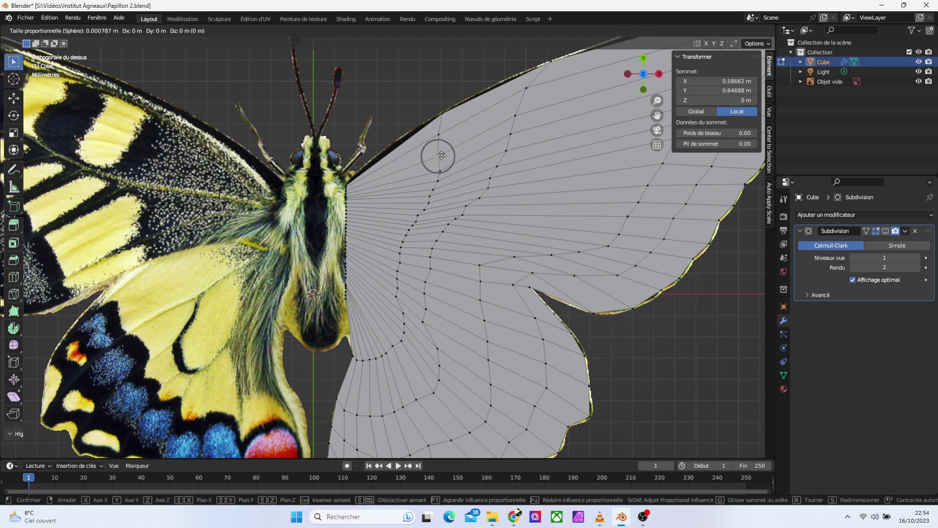
left_click(441, 151)
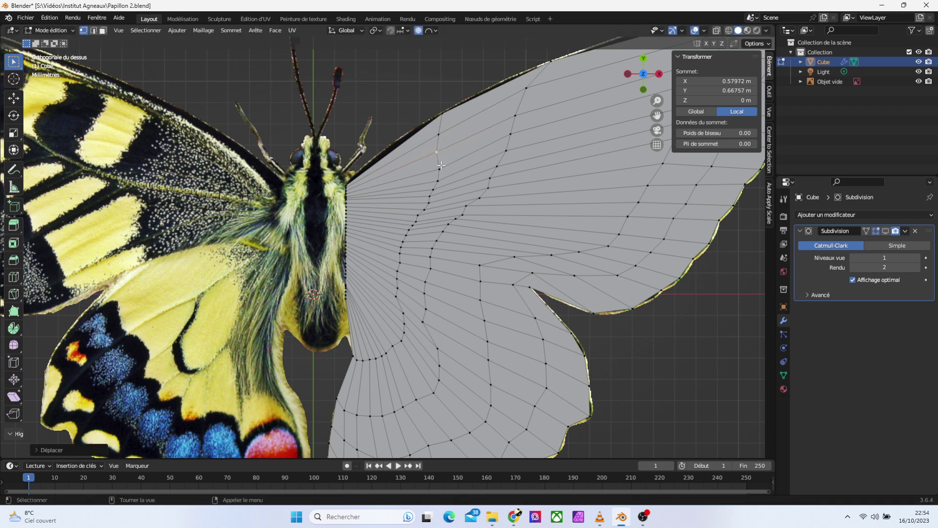
key("g")
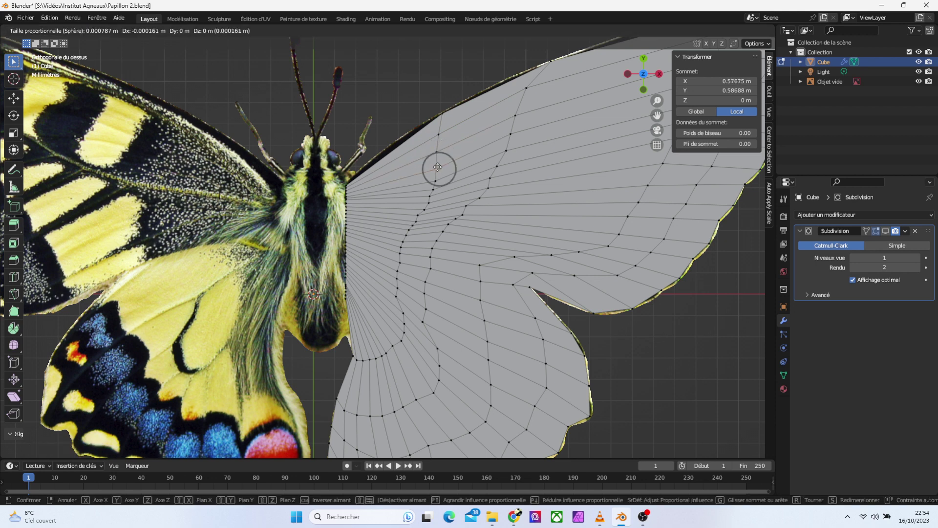
left_click(435, 168)
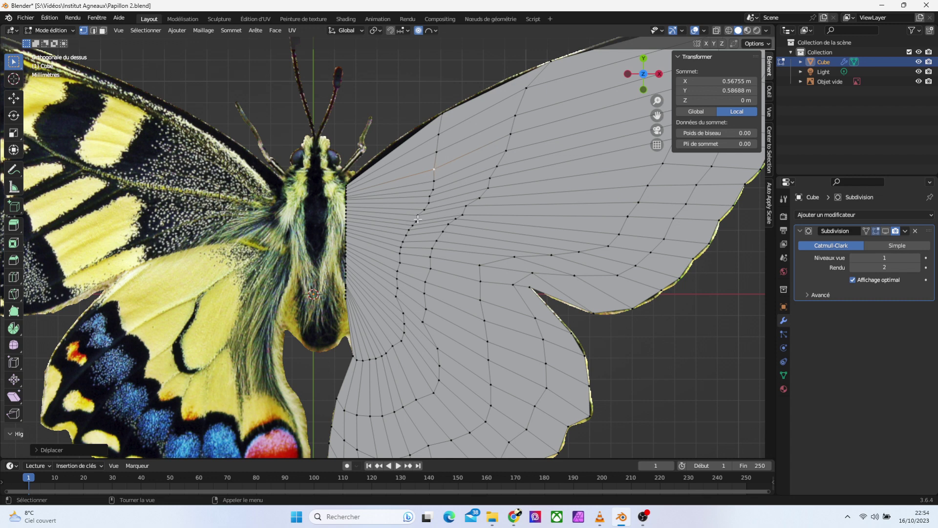
Shift the vertices above and beside the wing notch leftward
left_click(403, 314)
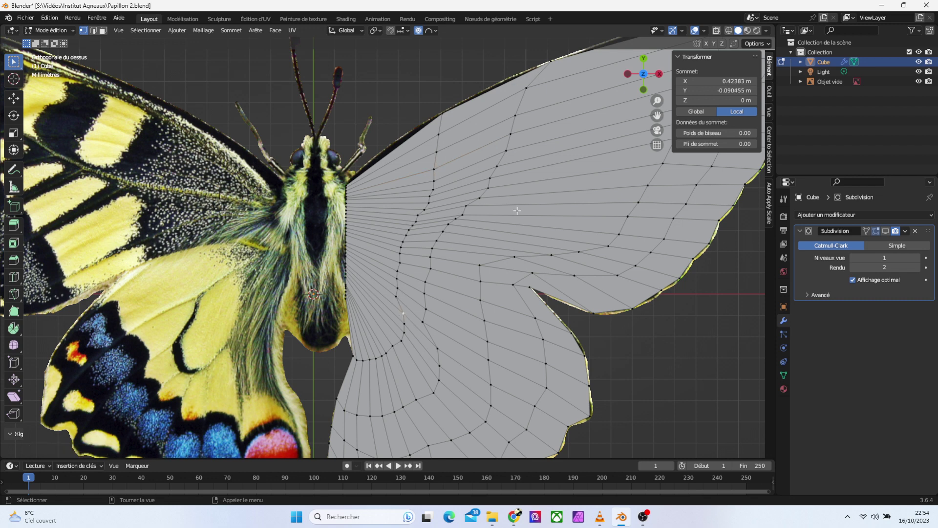
key("g")
left_click(504, 287)
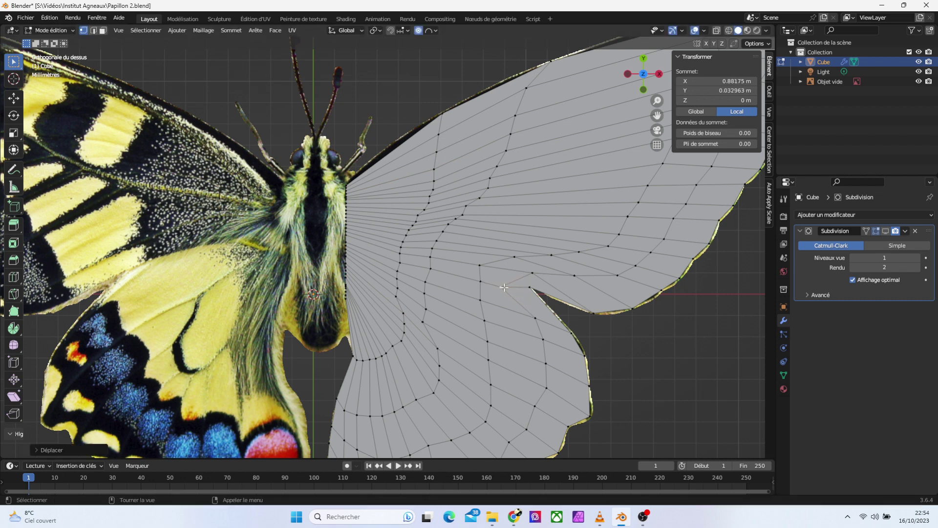
left_click(534, 318)
key("g")
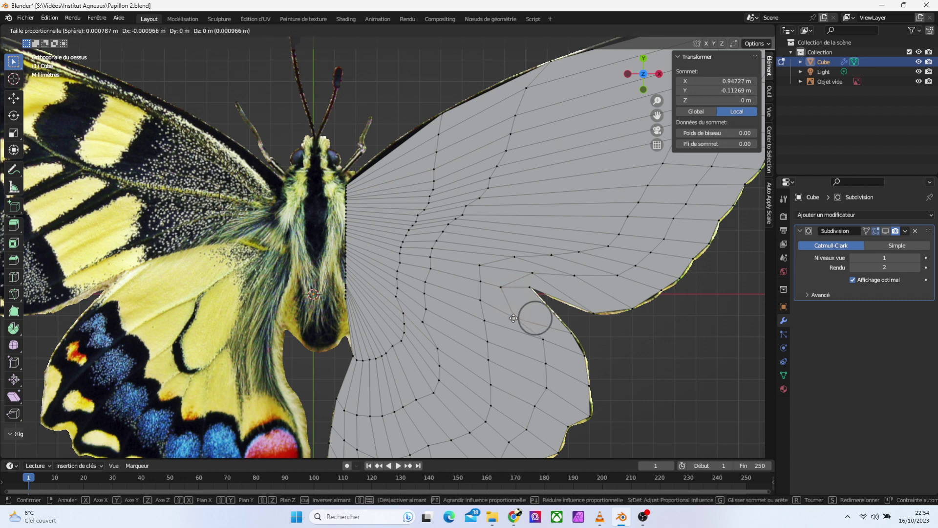
left_click(512, 310)
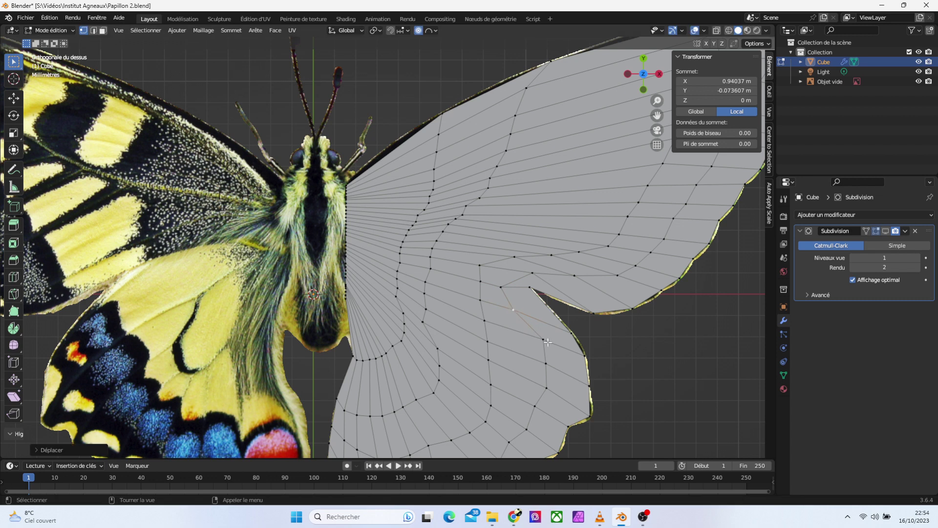
Reposition the lower-lobe vertices, moving two together left and others individually
left_click(547, 341)
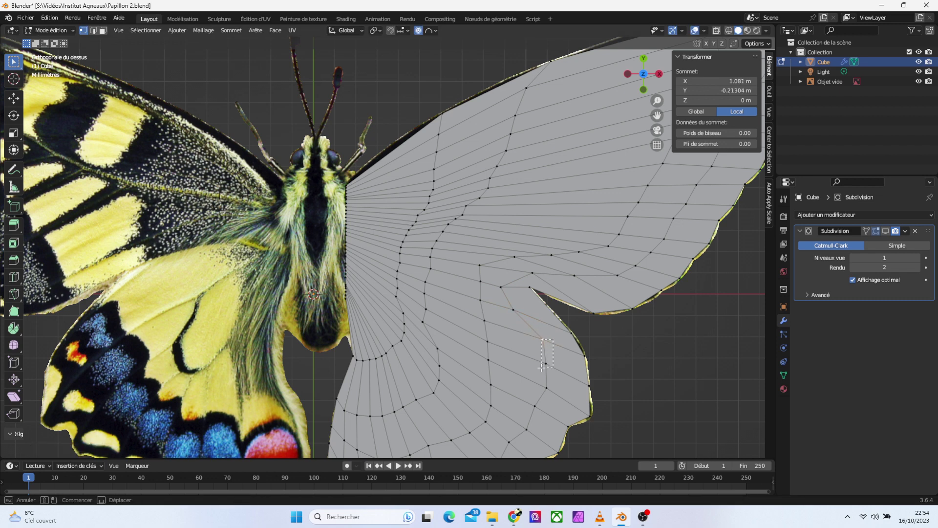
left_click(544, 364, "shift")
key("g")
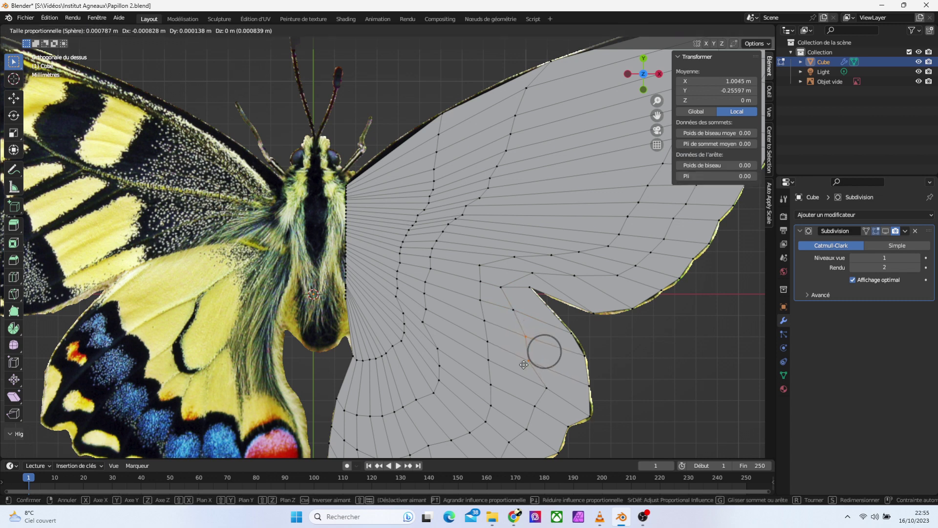
left_click(527, 368)
left_click(546, 386)
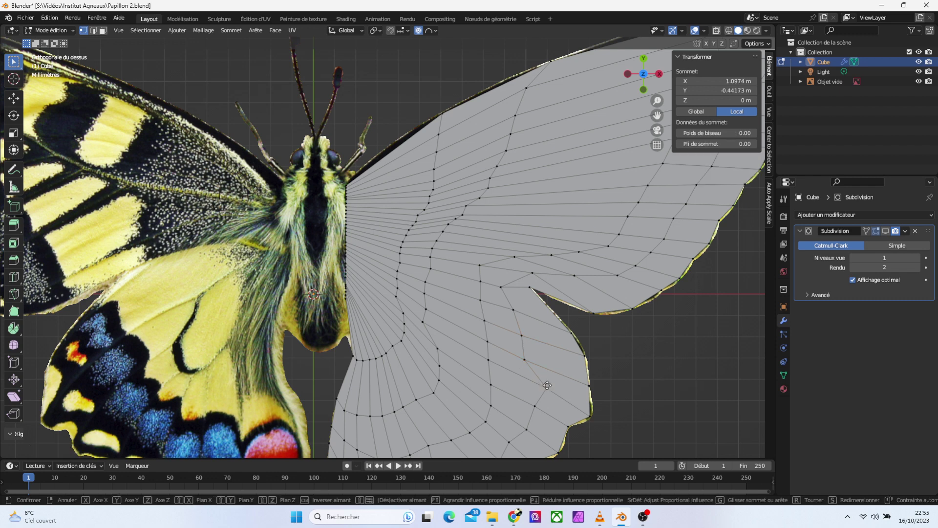
key("g")
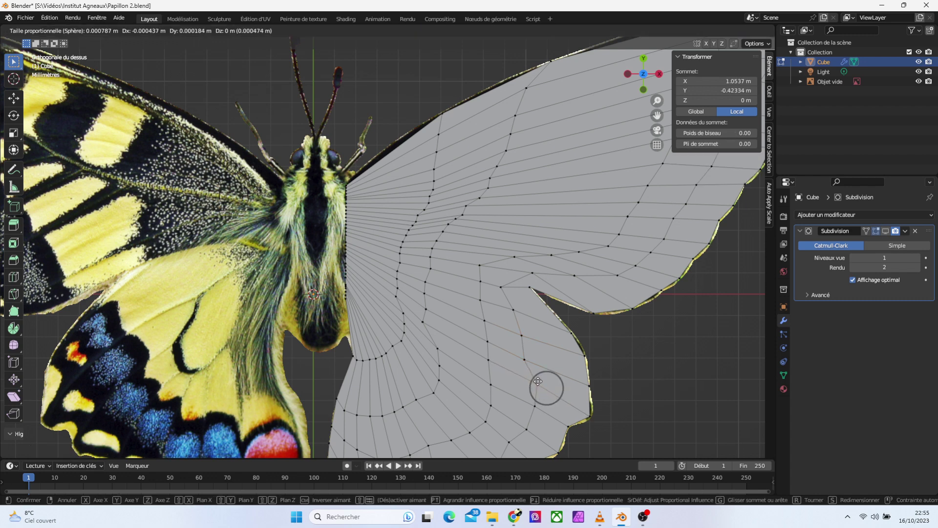
left_click(537, 381)
left_click(527, 362)
key("g")
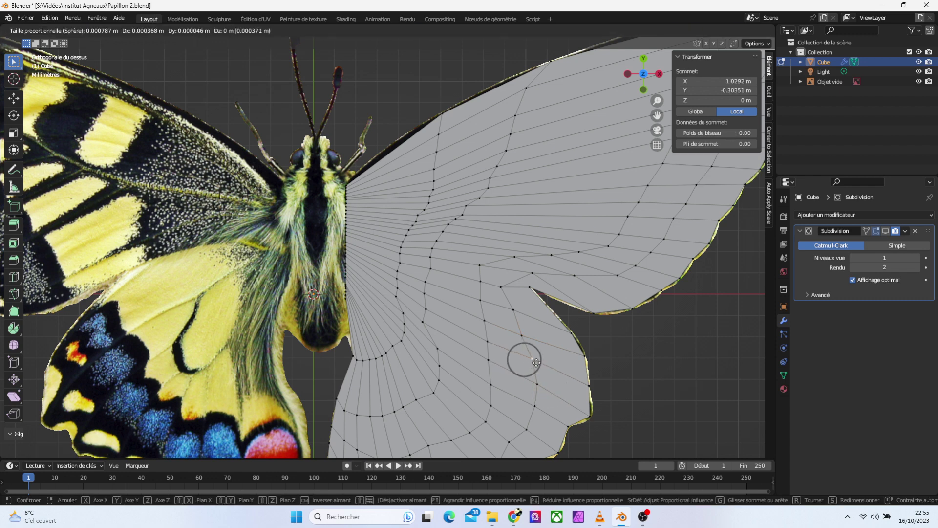
left_click(537, 362)
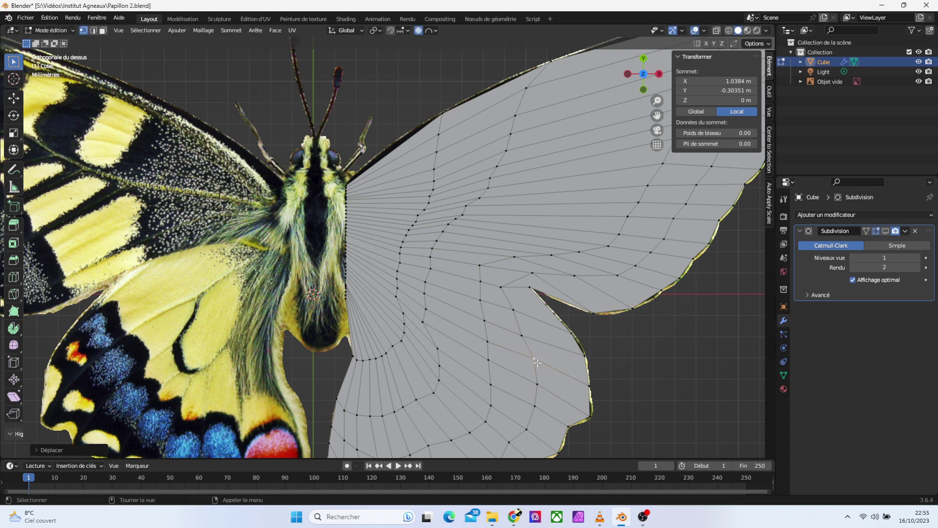
Push the vertex above the notch out to the right and tweak one near the outer edge
left_click(517, 258)
key("g")
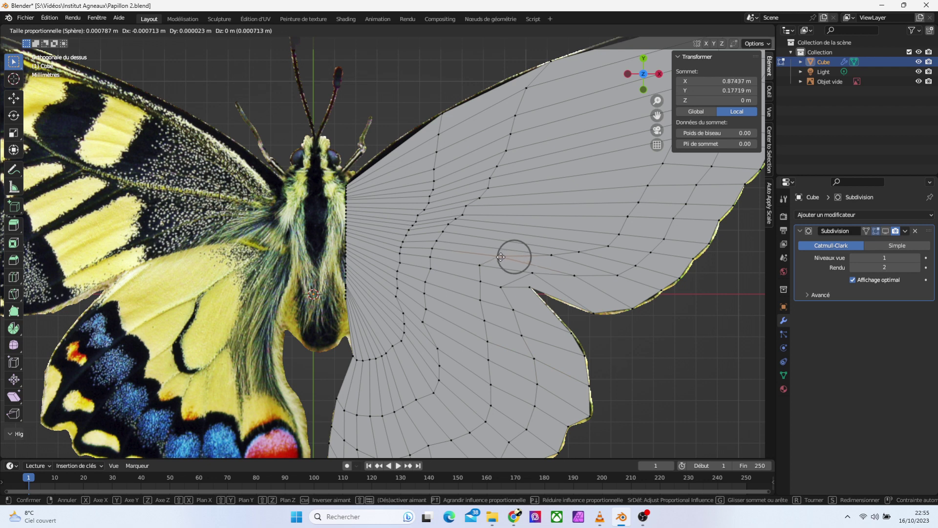
left_click(534, 257)
key("g")
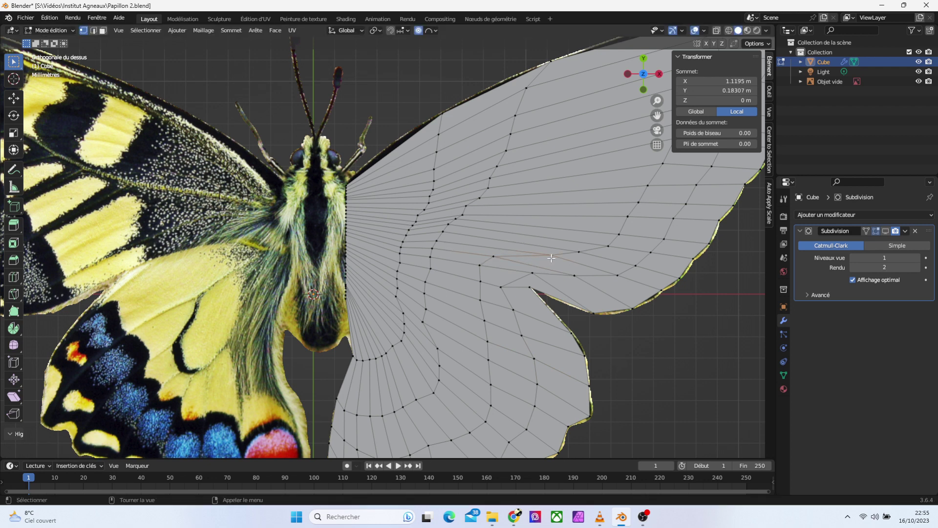
left_click(537, 255)
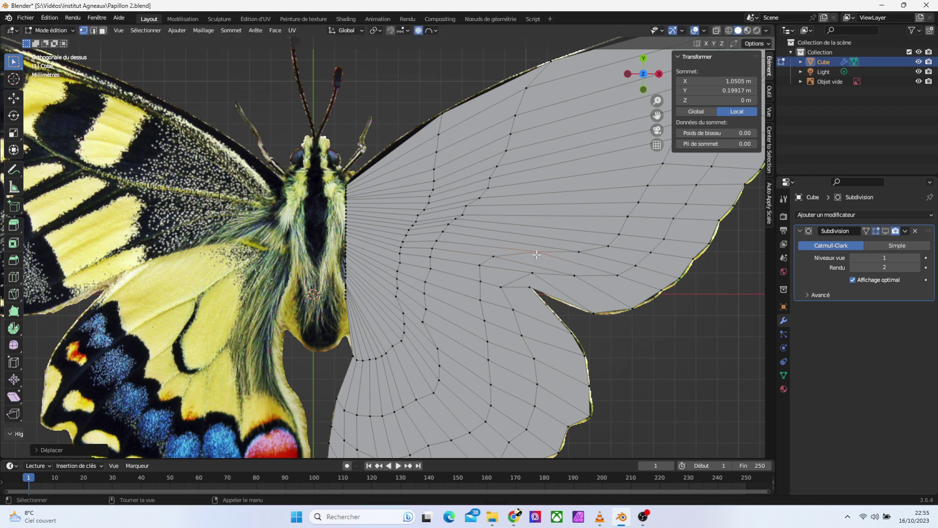
key("g")
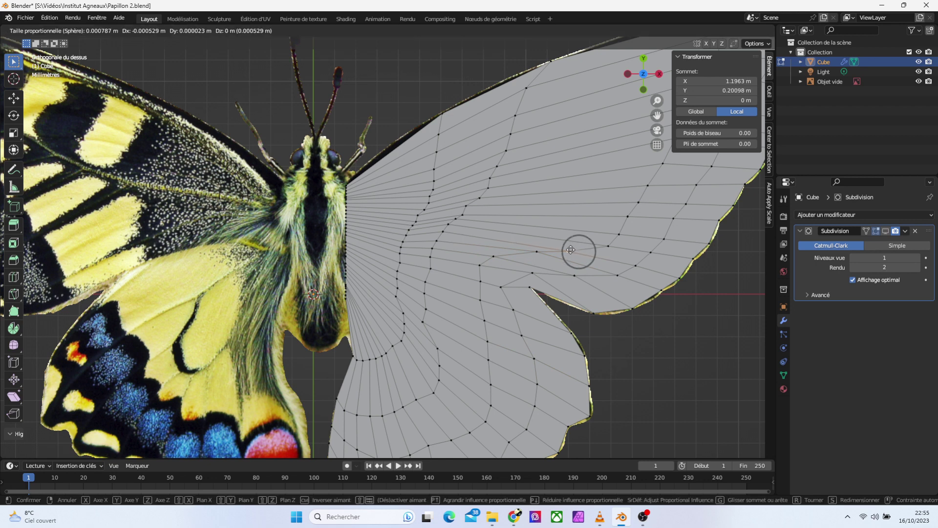
left_click(561, 246)
key("g")
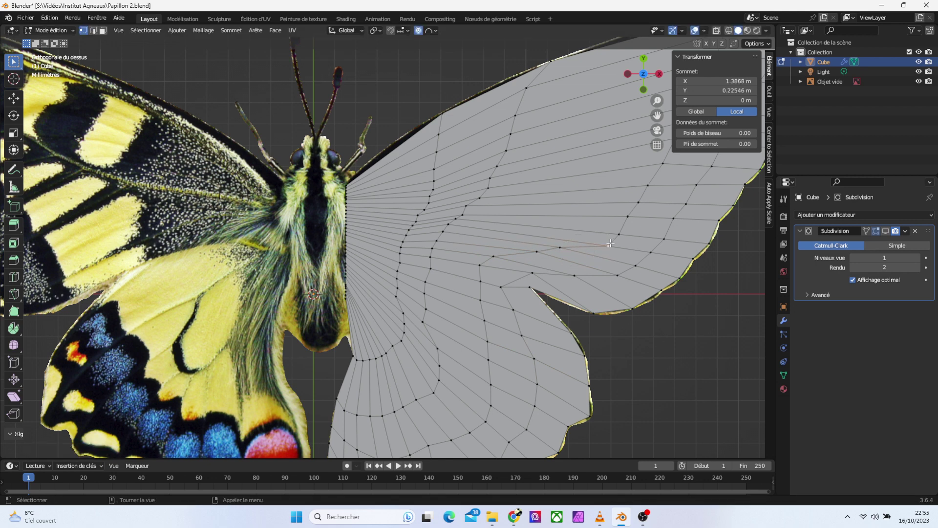
key("g")
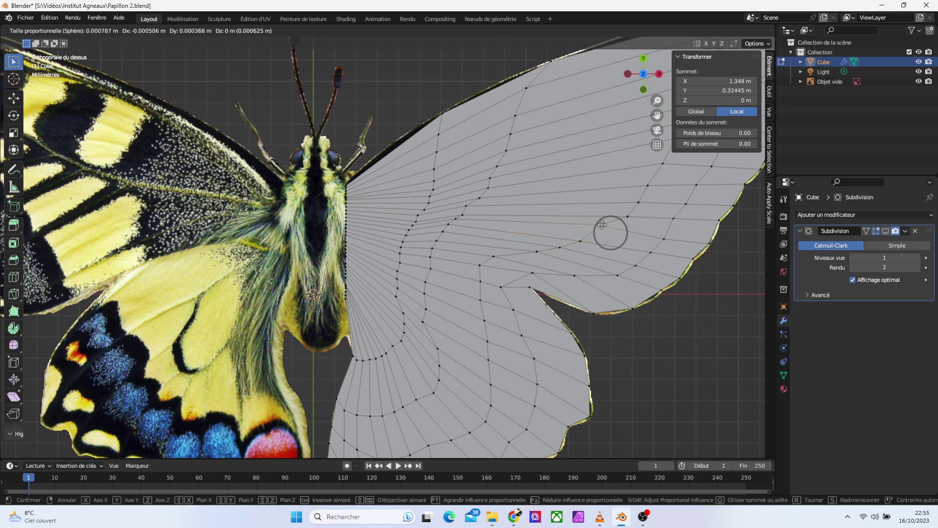
left_click(600, 227)
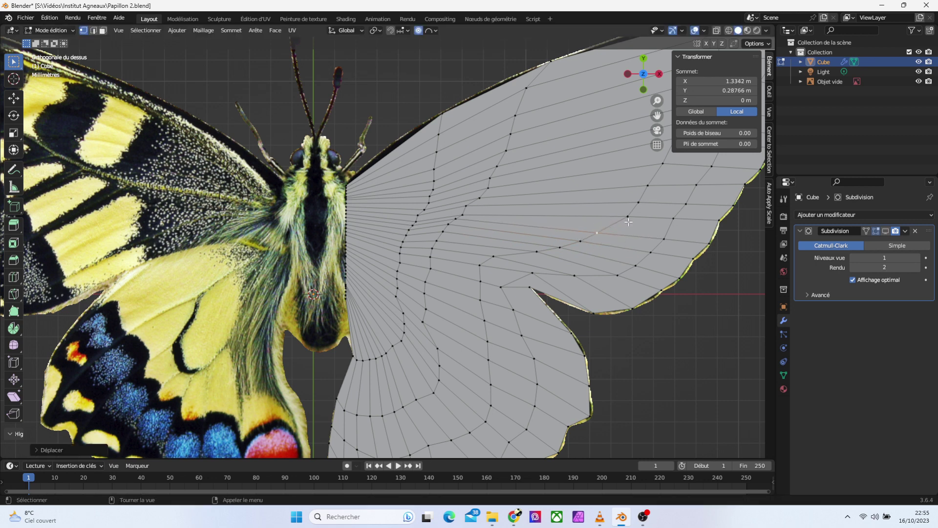
left_click(628, 217)
key("g")
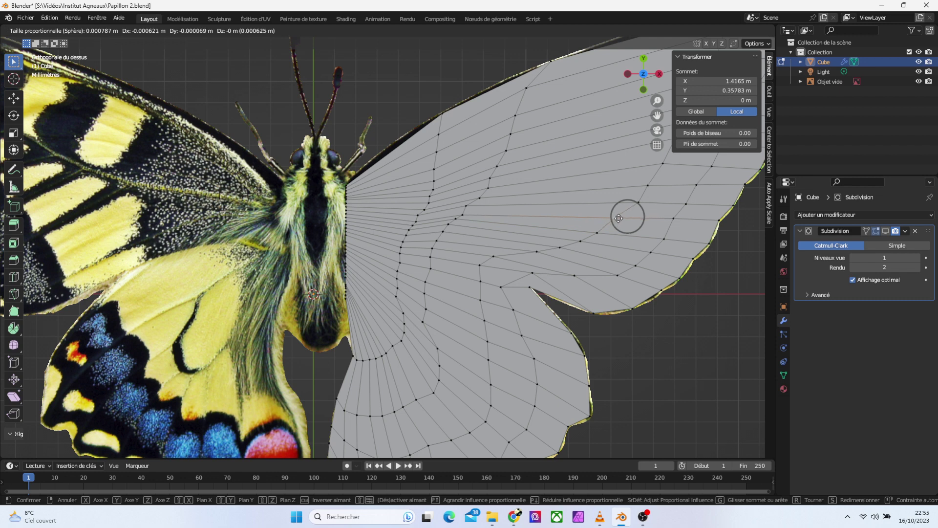
left_click(623, 221)
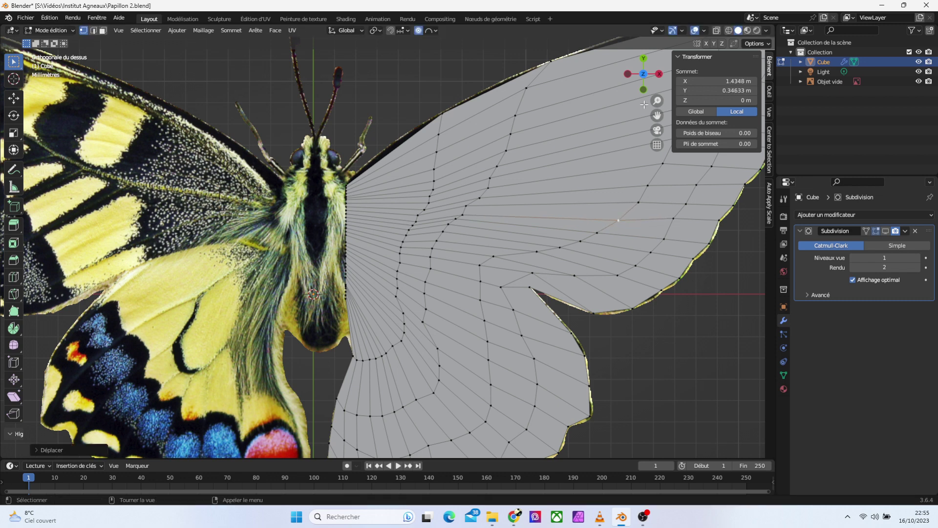
Move two lower inner-wing vertices near the body with soft falloff
scroll(668, 94, "down", 3)
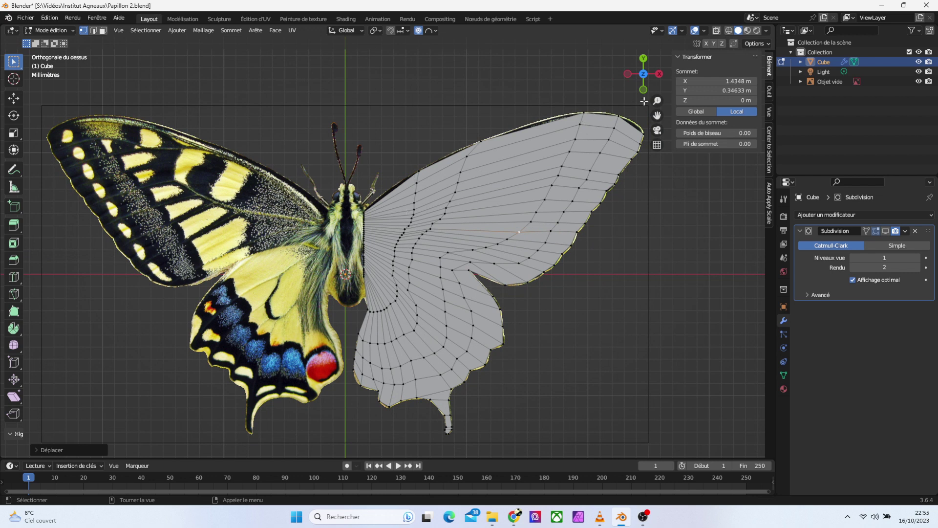
scroll(380, 310, "up", 4)
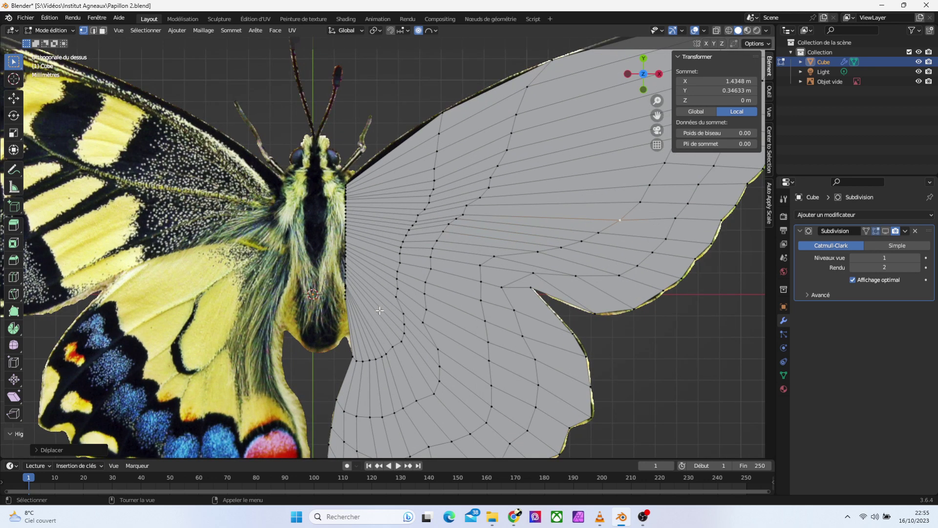
scroll(389, 332, "up", 1)
left_click(399, 345)
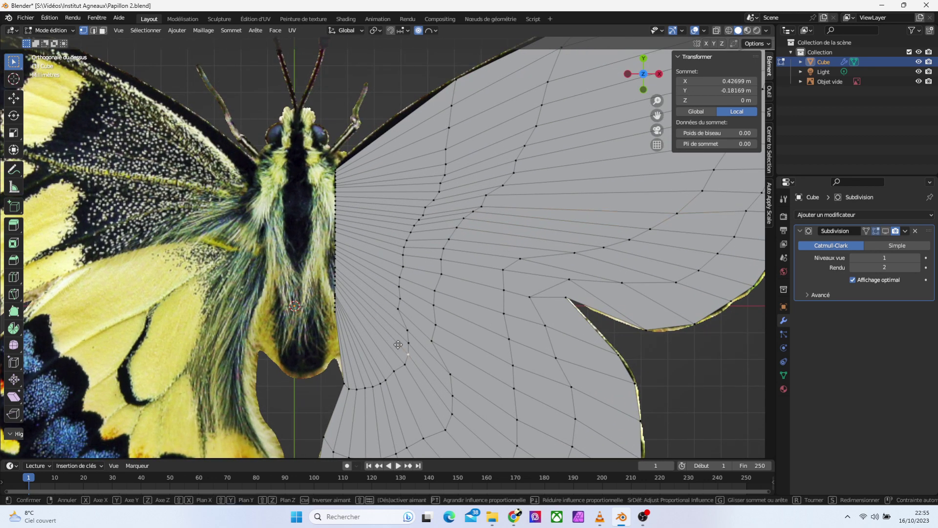
key("g")
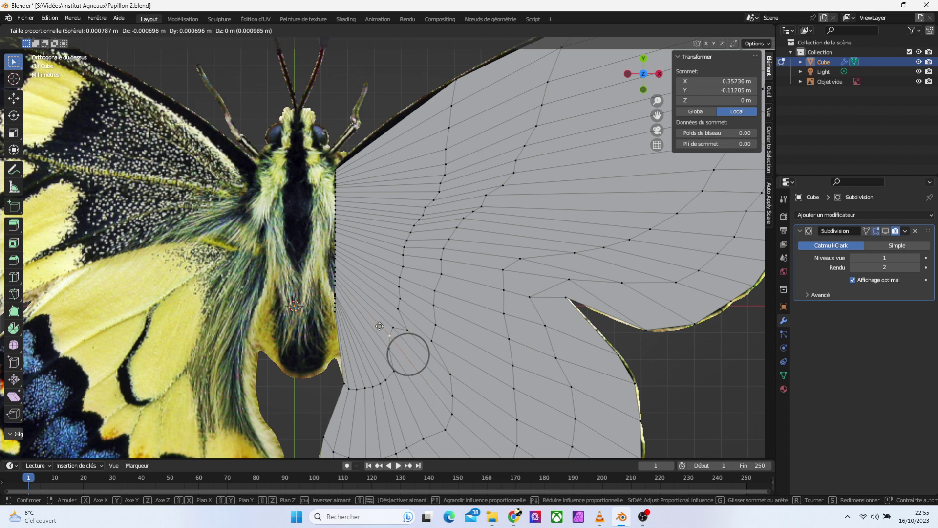
left_click(391, 324)
left_click(413, 328)
key("g")
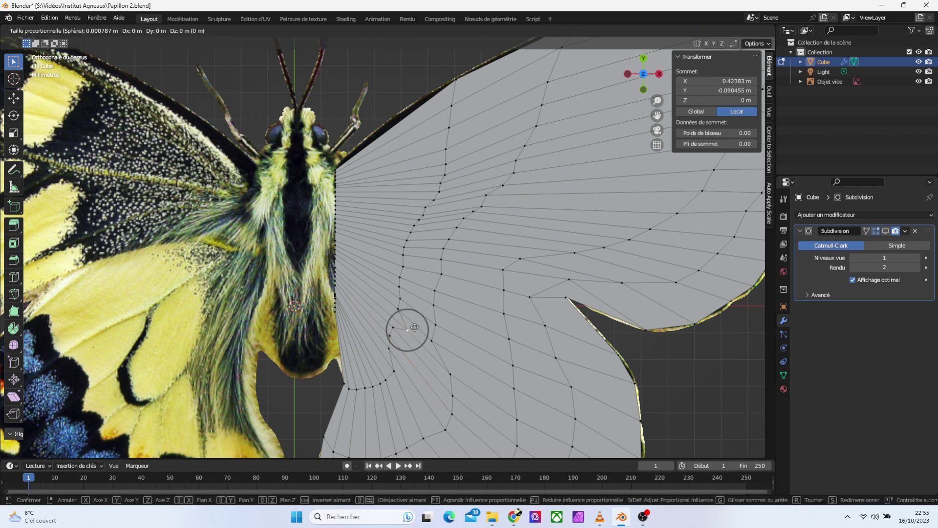
left_click(410, 320)
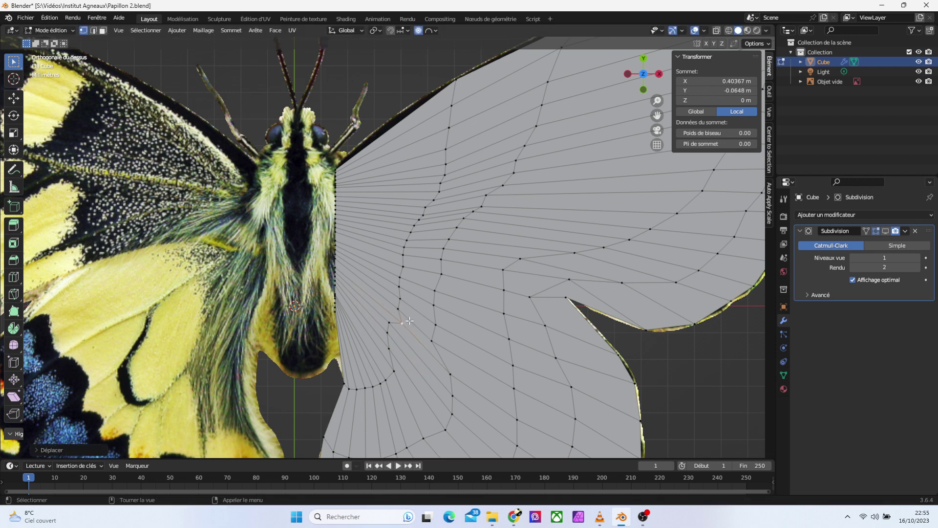
Adjust another body-outline vertex, then nudge one beside the abdomen without proportional editing
left_click(402, 371)
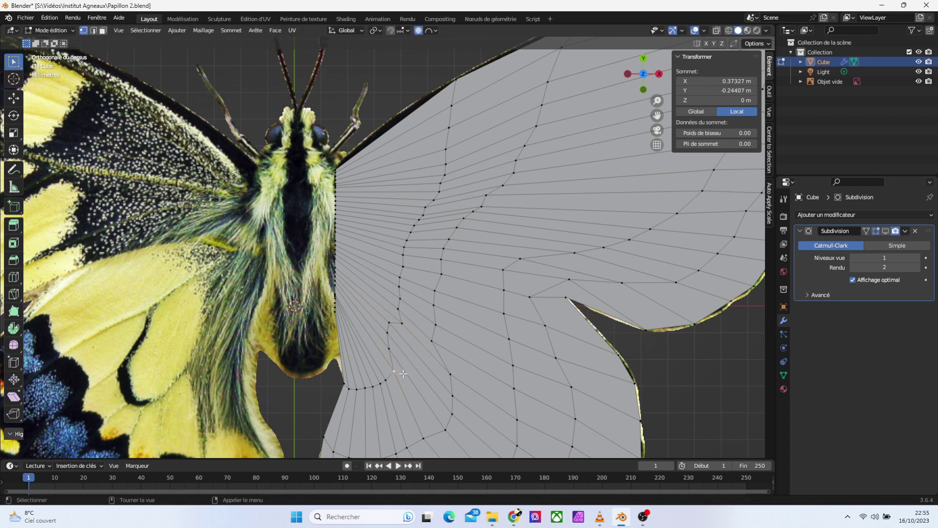
key("g")
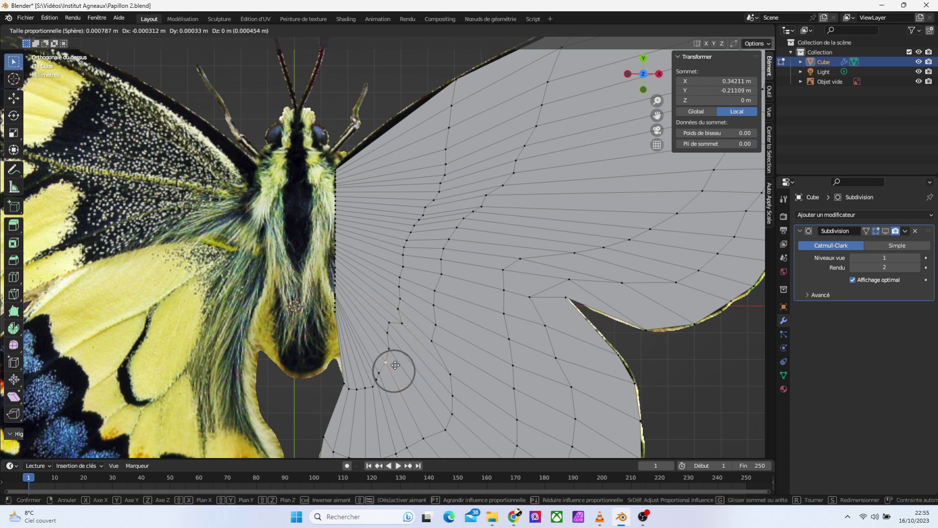
left_click(399, 369)
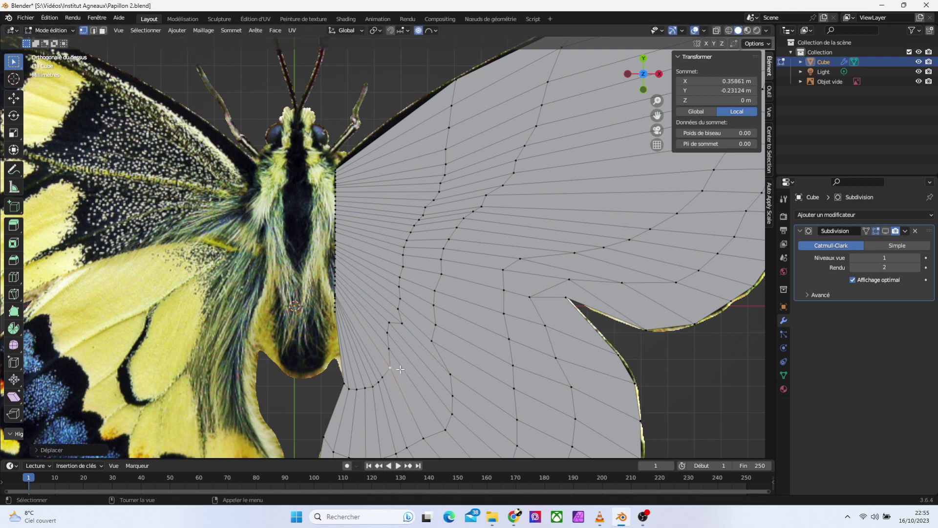
left_click(421, 30)
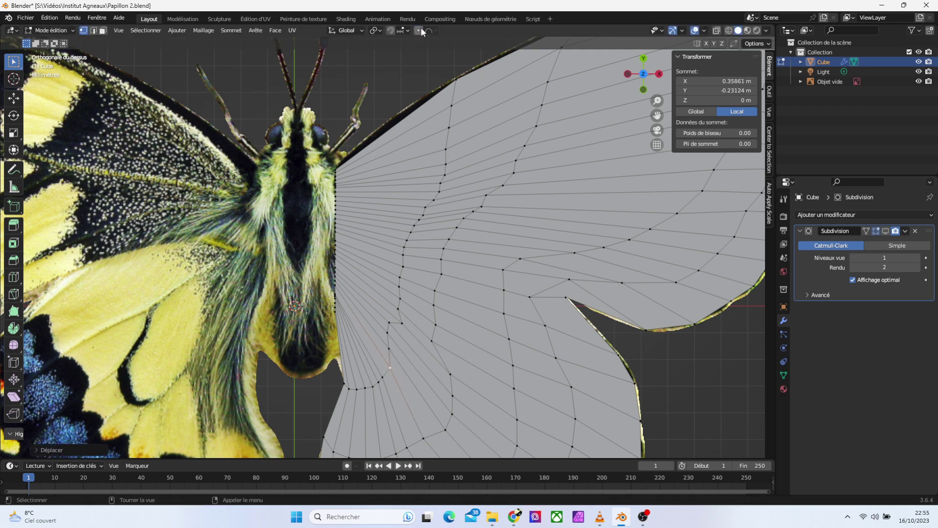
left_click(399, 319)
key("g")
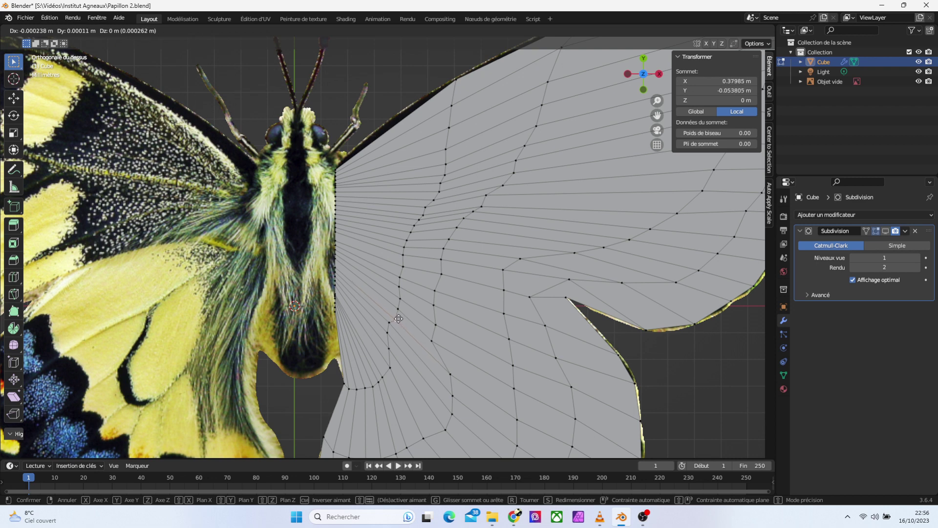
left_click(395, 316)
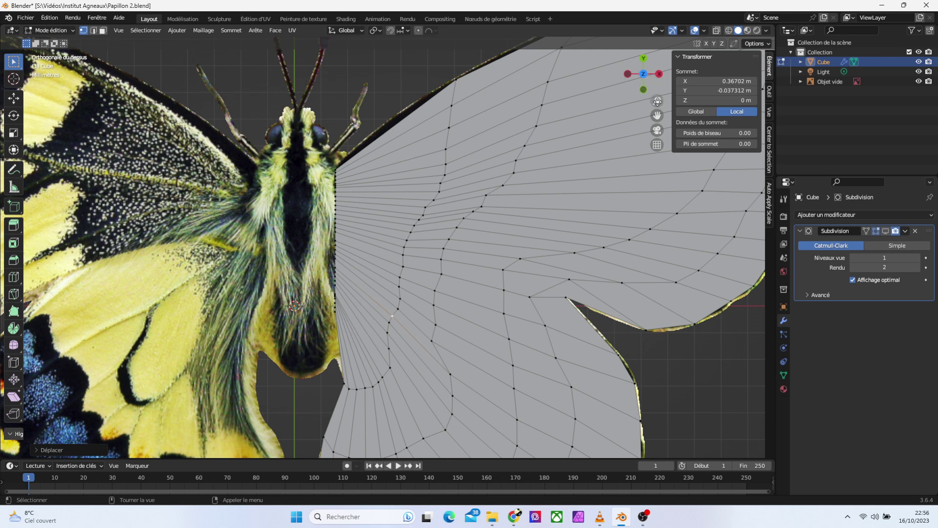
Move two vertices on the hindwing's inner edge onto the wing outline
left_click_drag(658, 115, 666, 42)
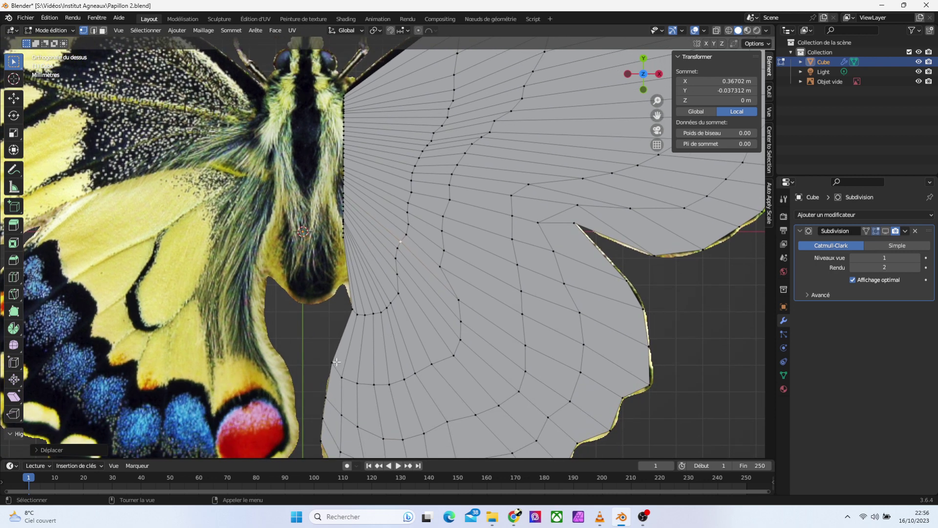
left_click(335, 362)
key("g")
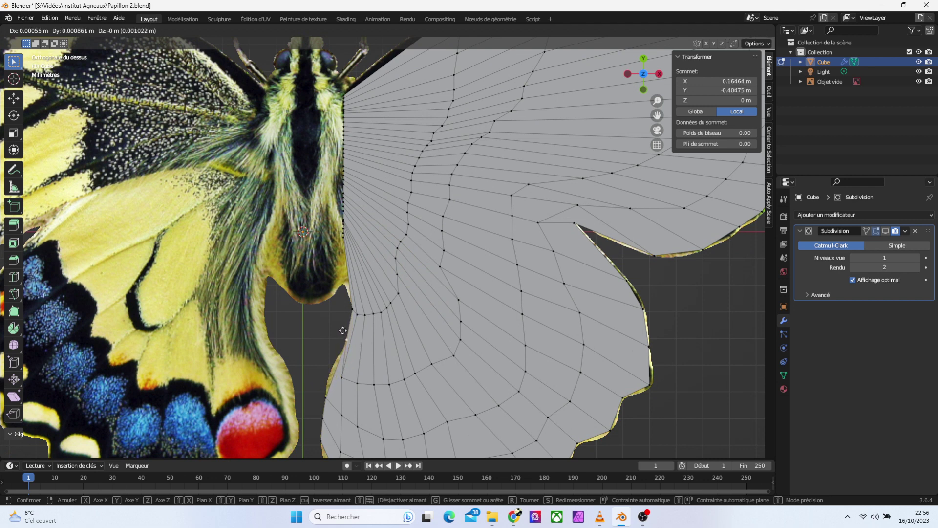
left_click(326, 369)
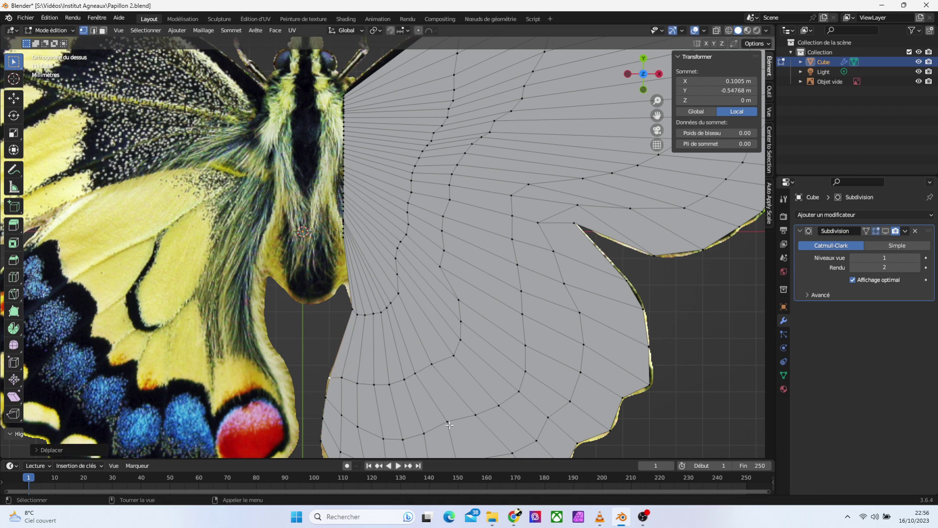
left_click(419, 371)
key("g")
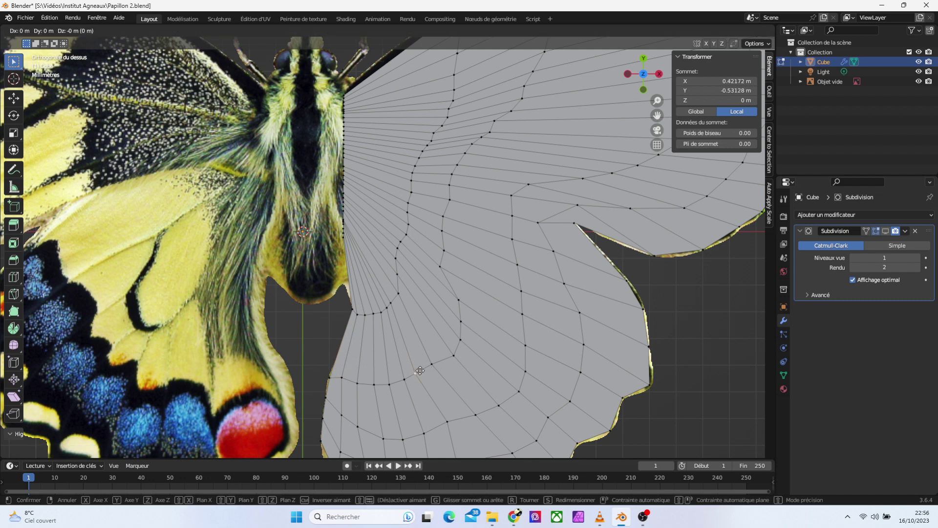
left_click(424, 370)
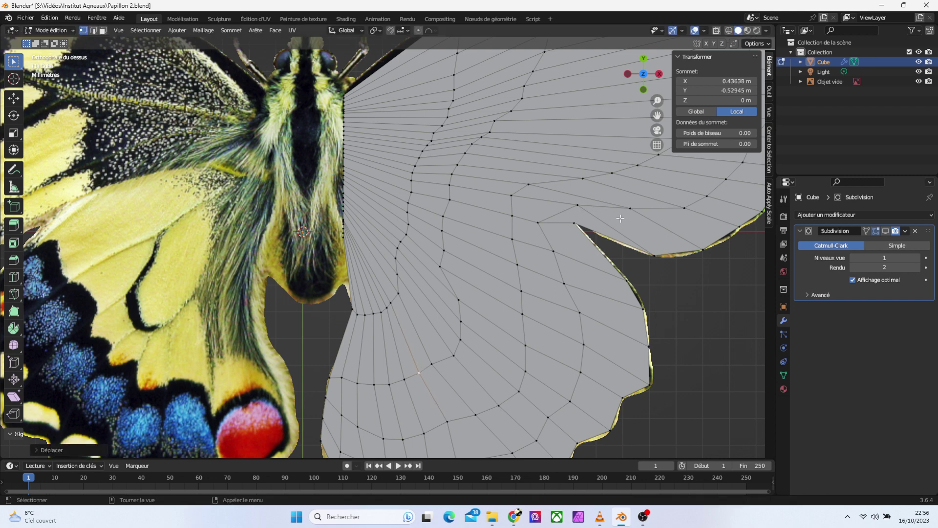
Reposition the vertices at the forewing–hindwing notch, then zoom out to the whole butterfly
left_click(581, 223)
key("g")
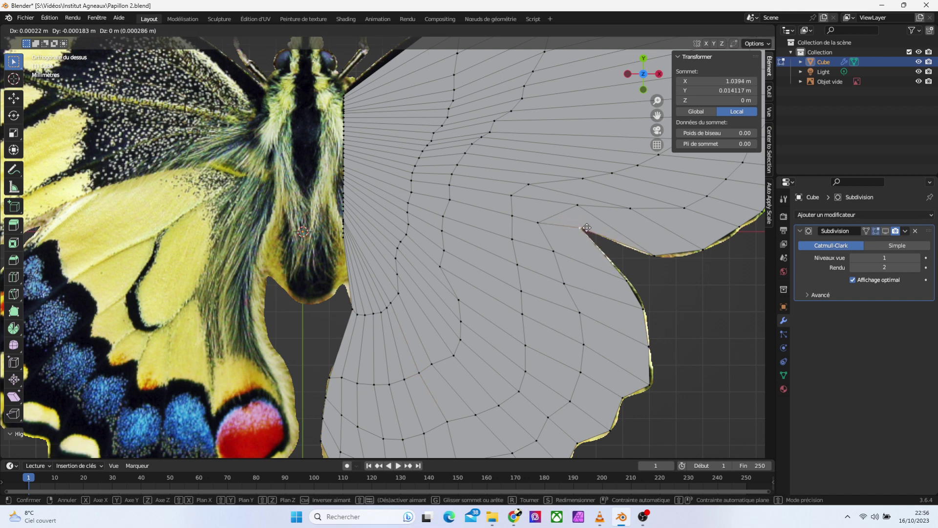
left_click(584, 226)
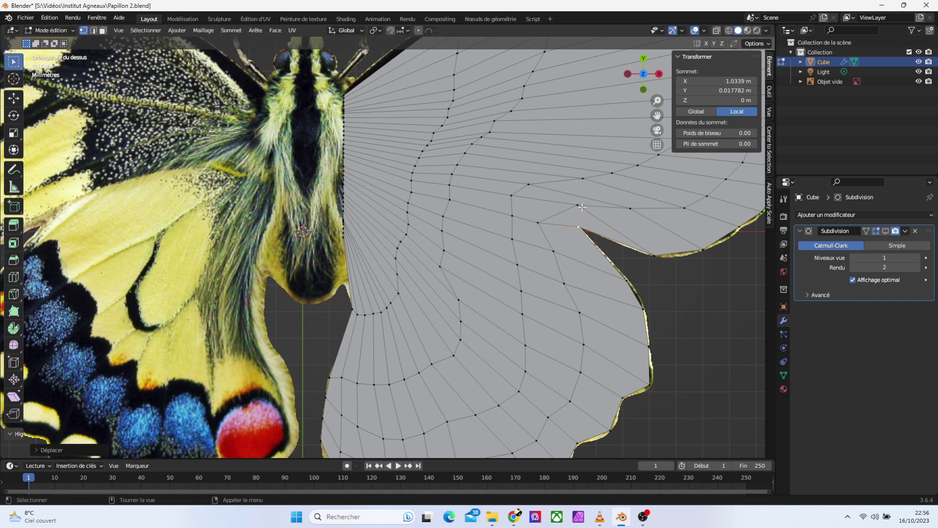
left_click(565, 207)
key("g")
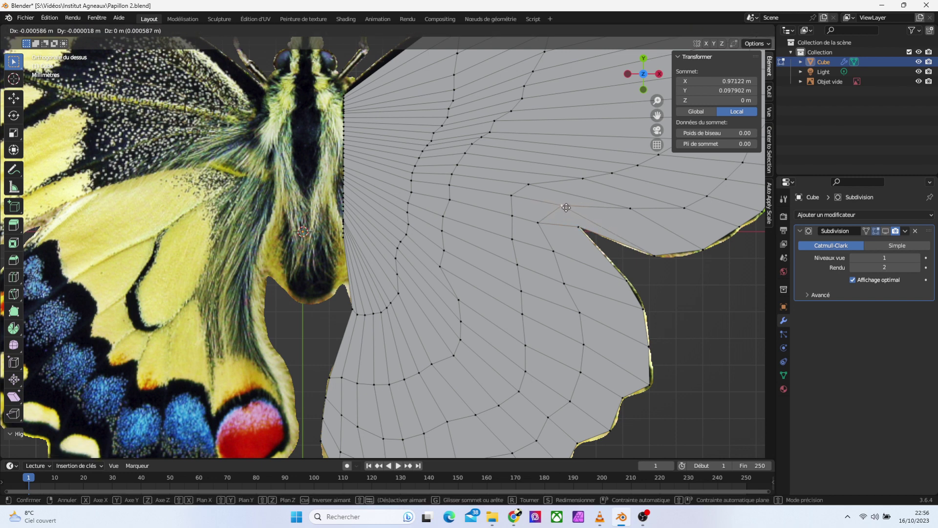
left_click(566, 207)
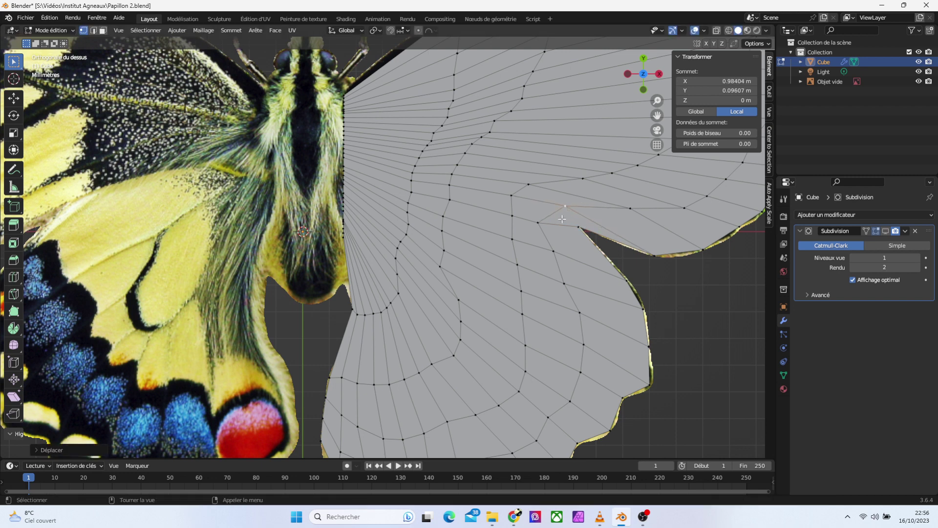
left_click(548, 224)
key("g")
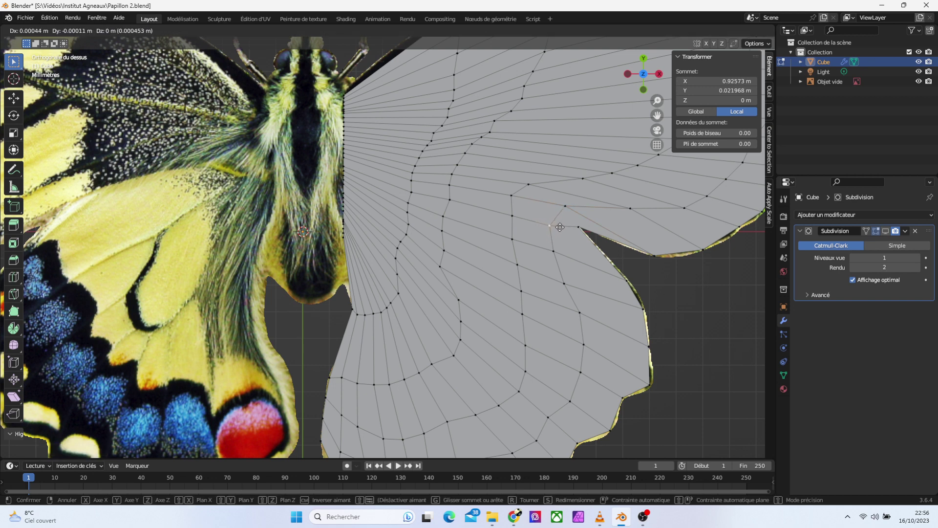
left_click(561, 227)
left_click_drag(658, 101, 657, 127)
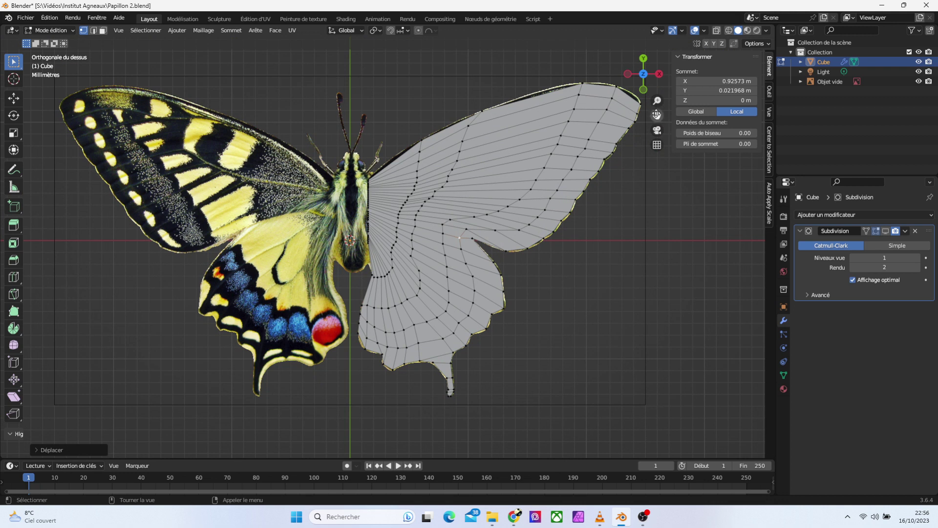
Toggle the Subdivision modifier's edit-mode and viewport display, then select all wing vertices
left_click_drag(657, 114, 611, 139)
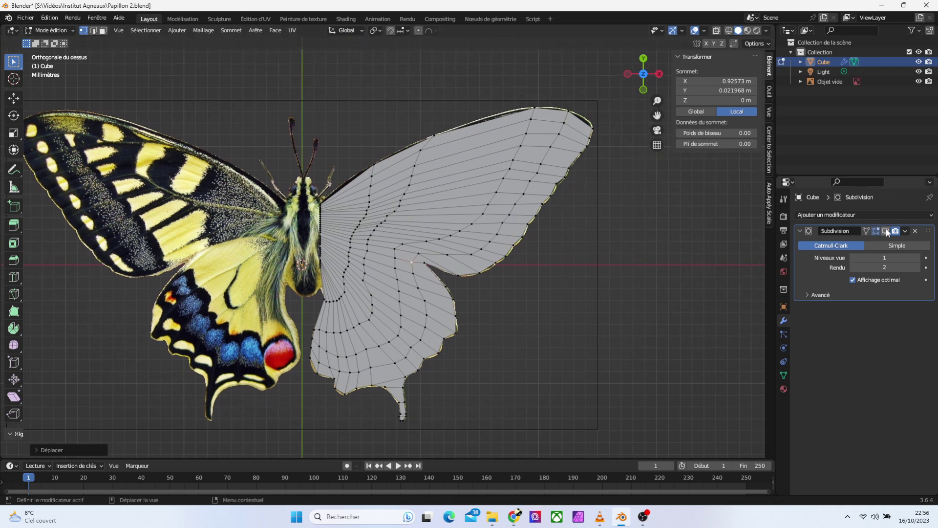
left_click(886, 230)
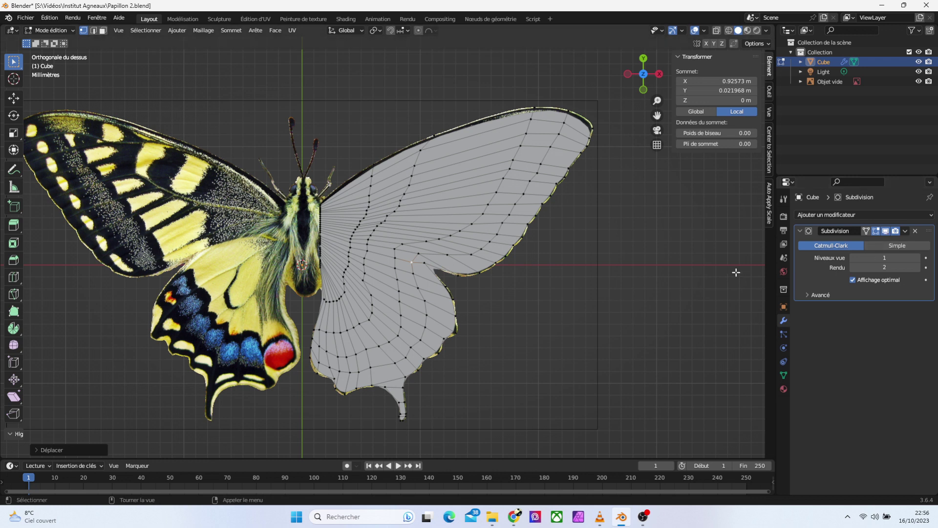
left_click(887, 231)
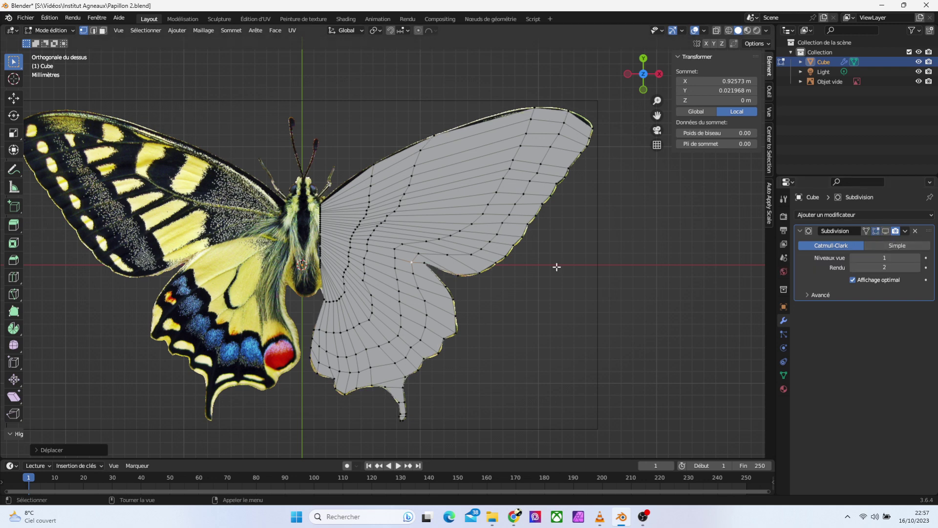
key("a")
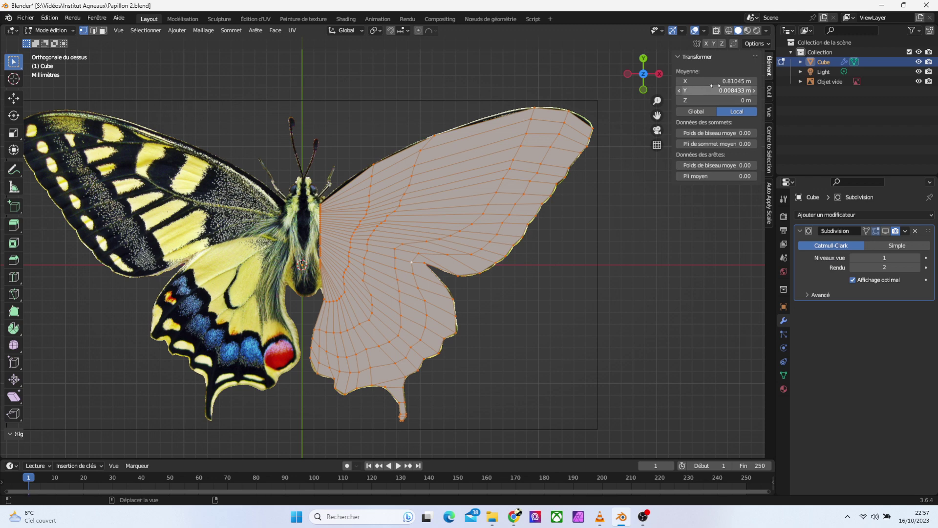
Switch to Object Mode and apply the wing's scale via Ctrl+A > Échelle
left_click(49, 30)
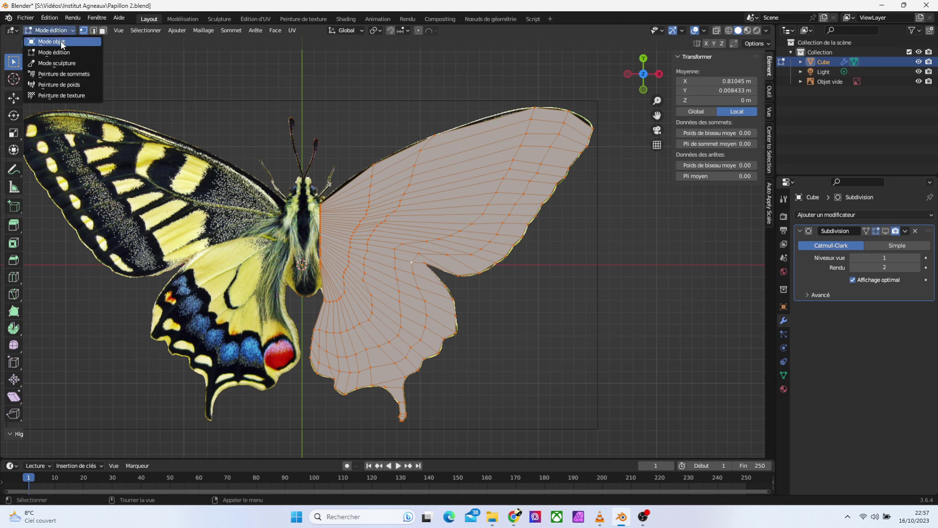
left_click(51, 42)
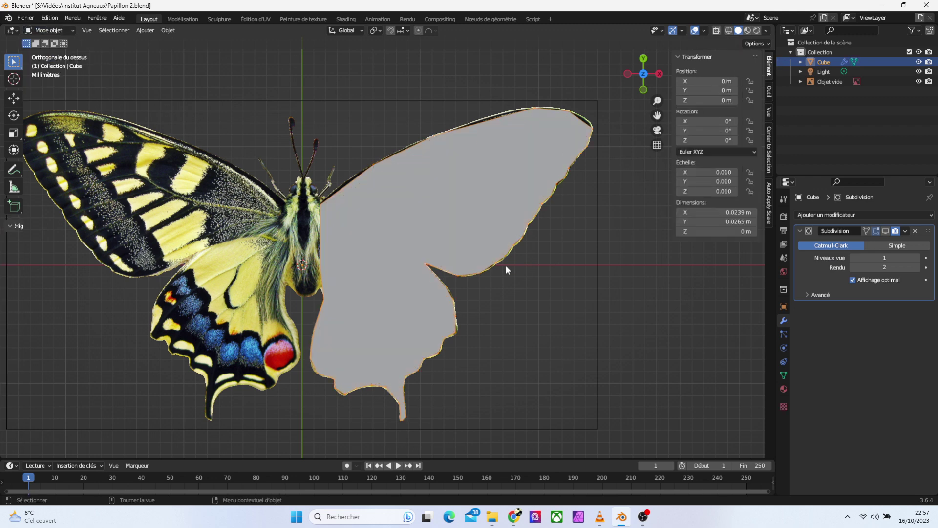
key("ctrl+a")
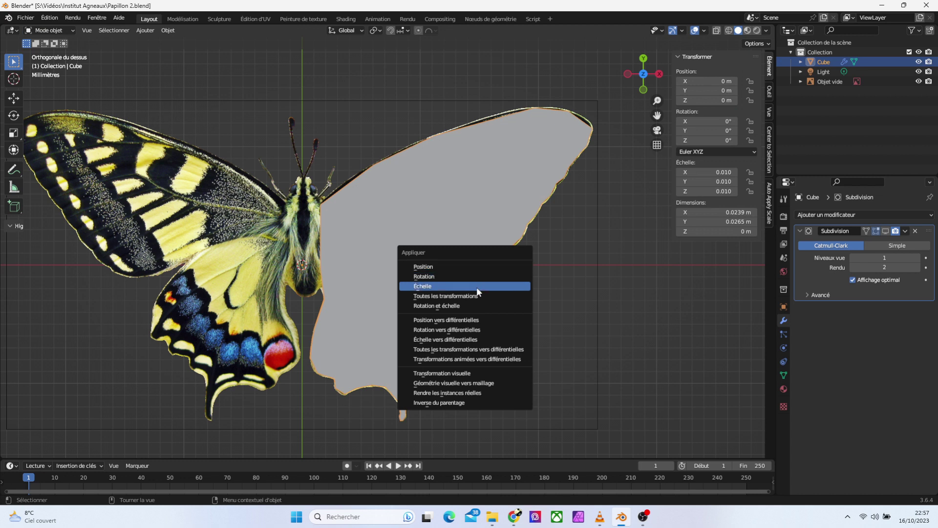
left_click(476, 287)
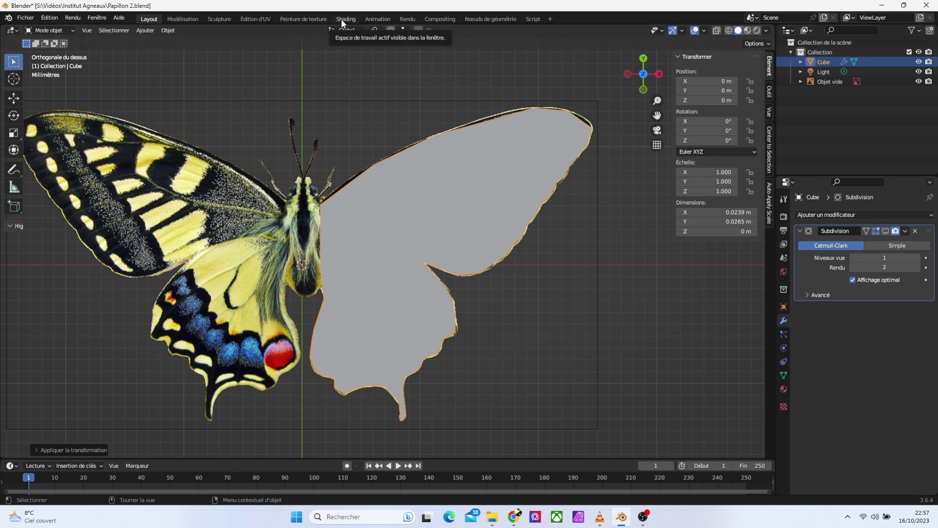
In UV Editing, unwrap the wing with Project from View from the top view
left_click(257, 19)
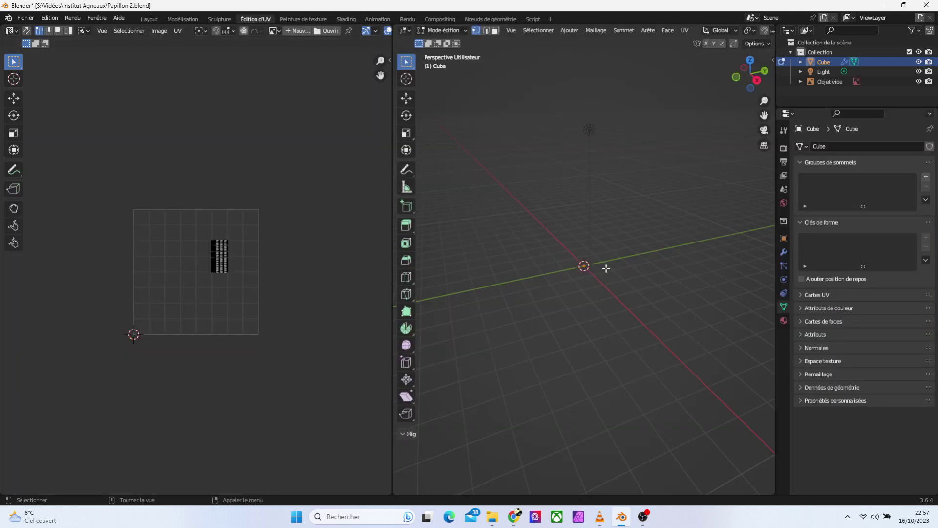
key("KP_7")
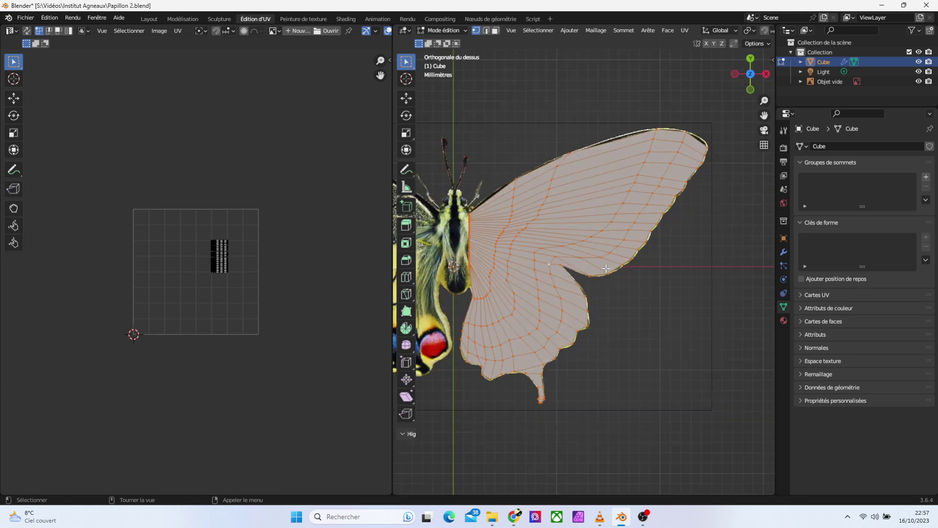
key("u")
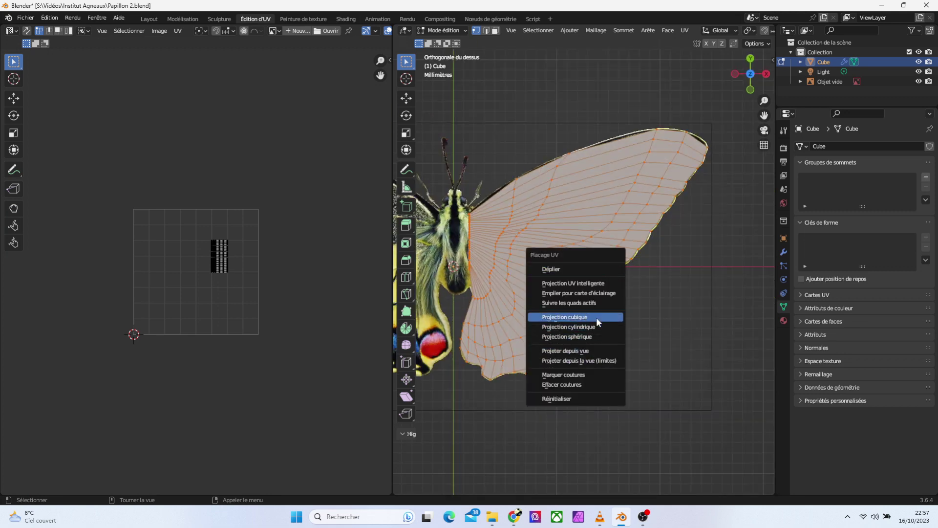
left_click(594, 350)
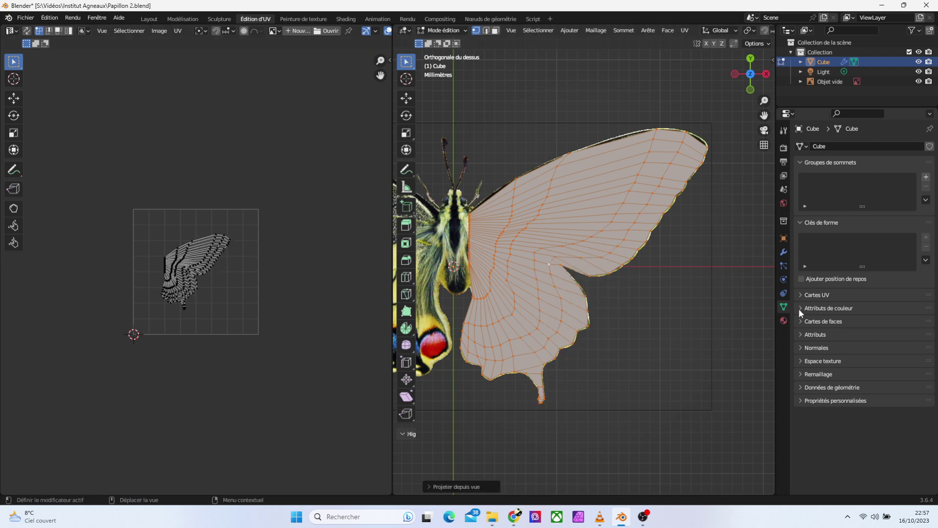
left_click(784, 321)
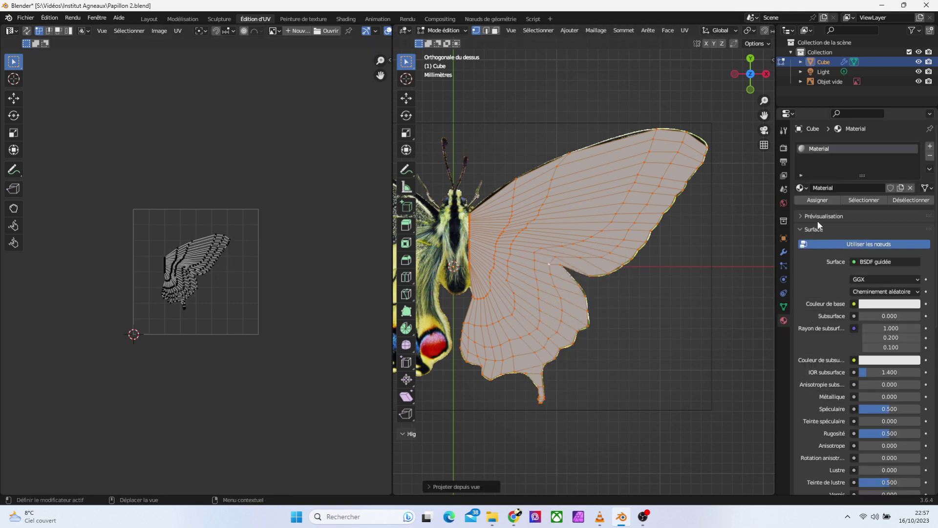
Plug an Image Texture into the wing's Base Color and load papillon 2.png into it
left_click(805, 188)
key("Escape")
left_click(855, 304)
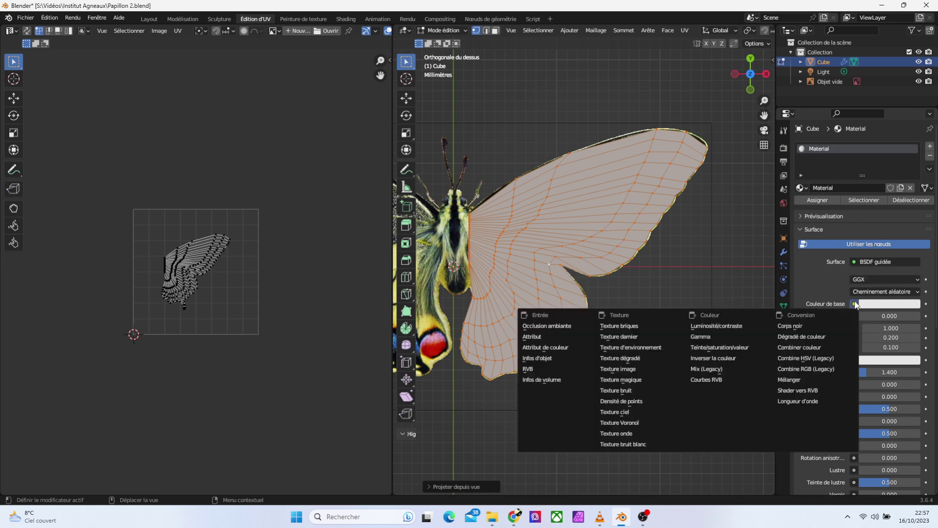
left_click(627, 368)
left_click(906, 316)
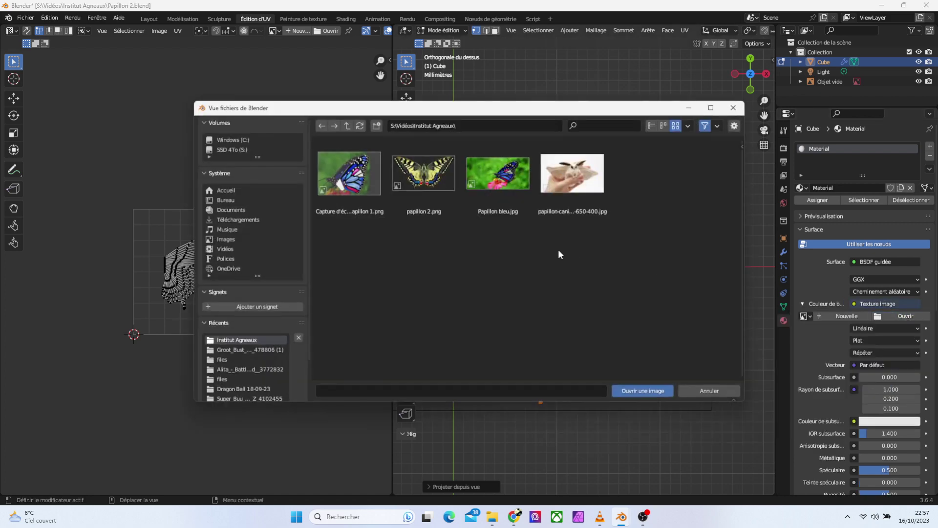
left_click(417, 174)
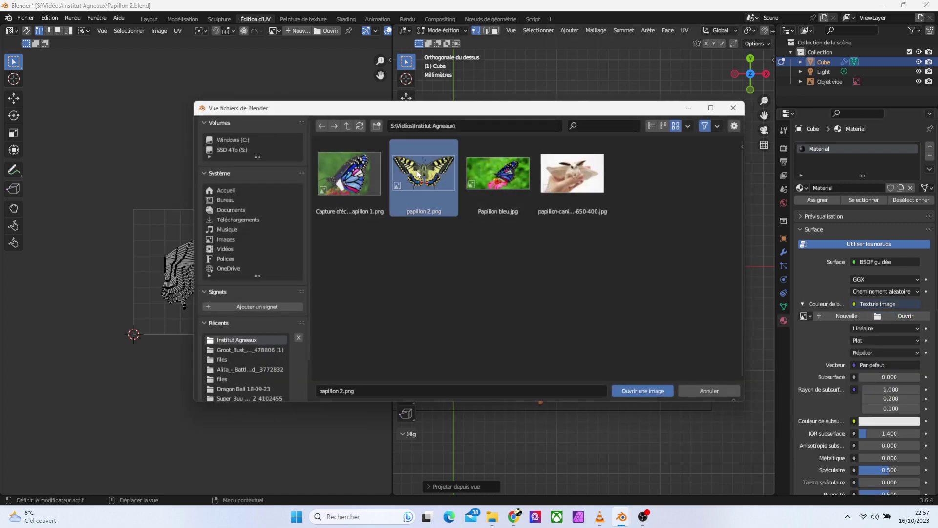
left_click(654, 392)
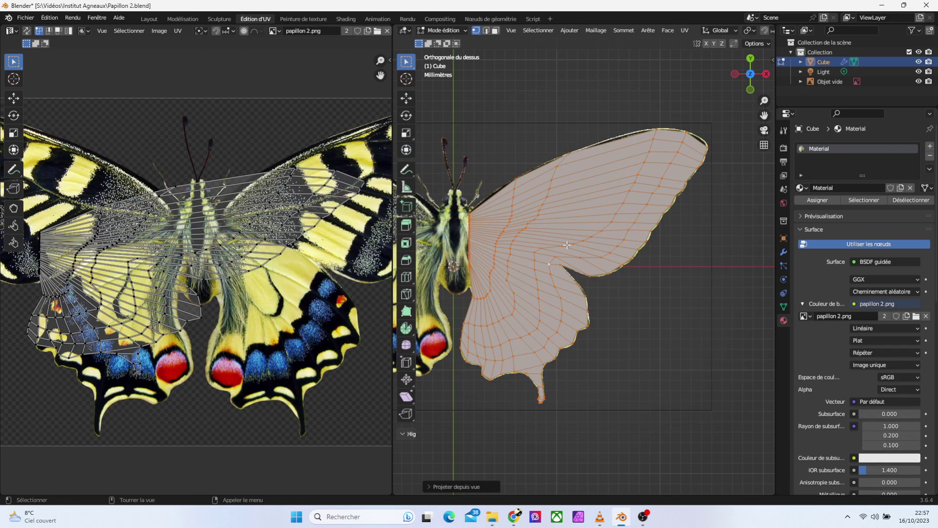
Rename the wing material to Ailes
left_click(840, 186)
type("LA")
type("iles")
key("Return")
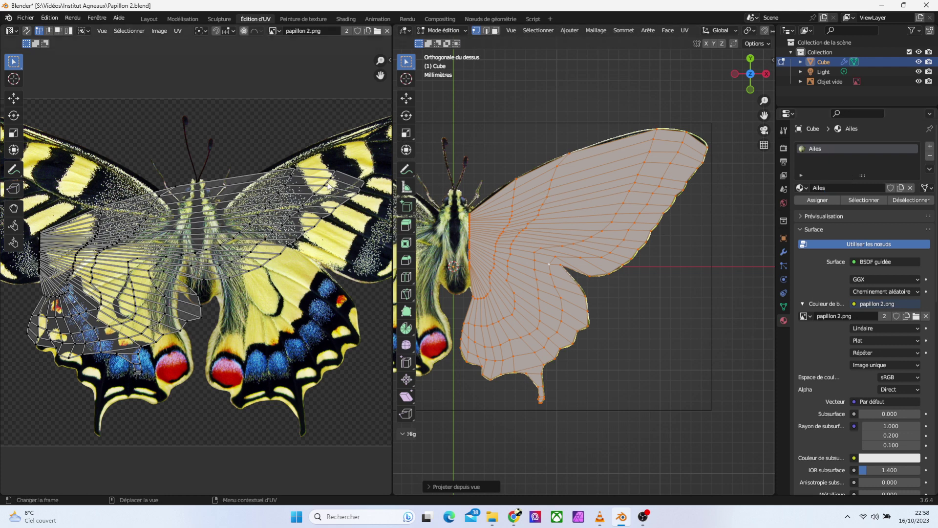
Shift the whole UV layout right over the photo's right wing, then return to Layout
left_click_drag(380, 75, 263, 100)
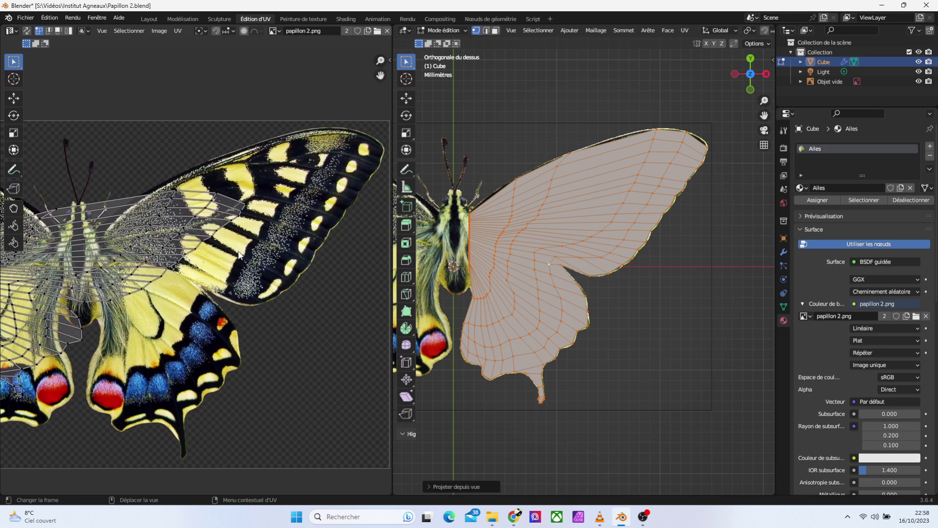
key("a")
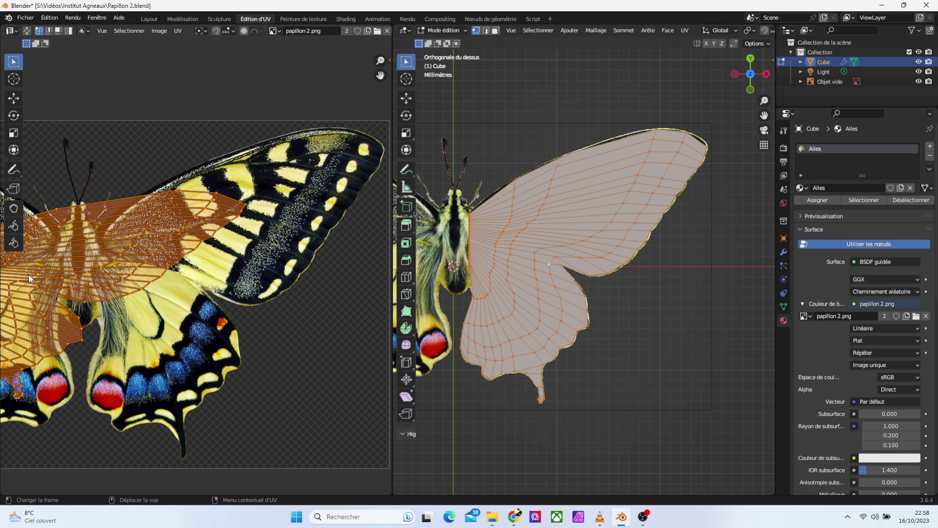
key("g")
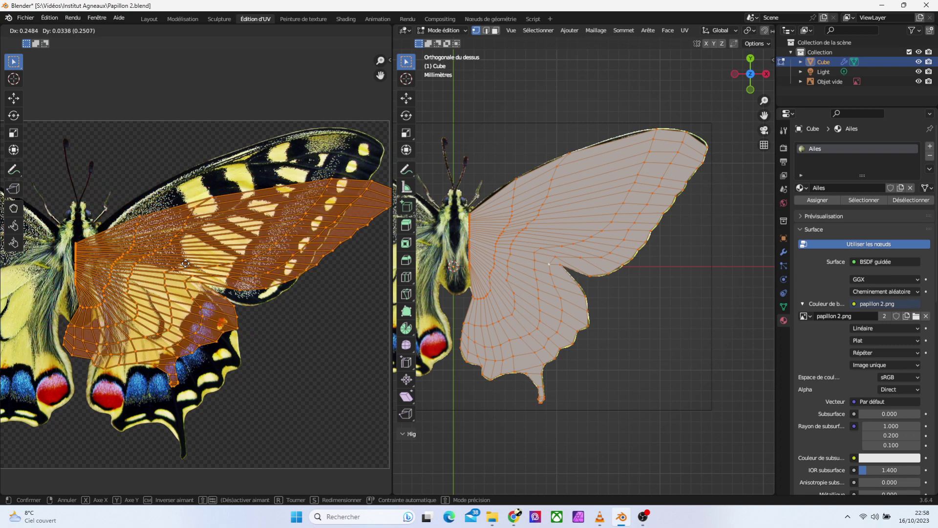
left_click(205, 263)
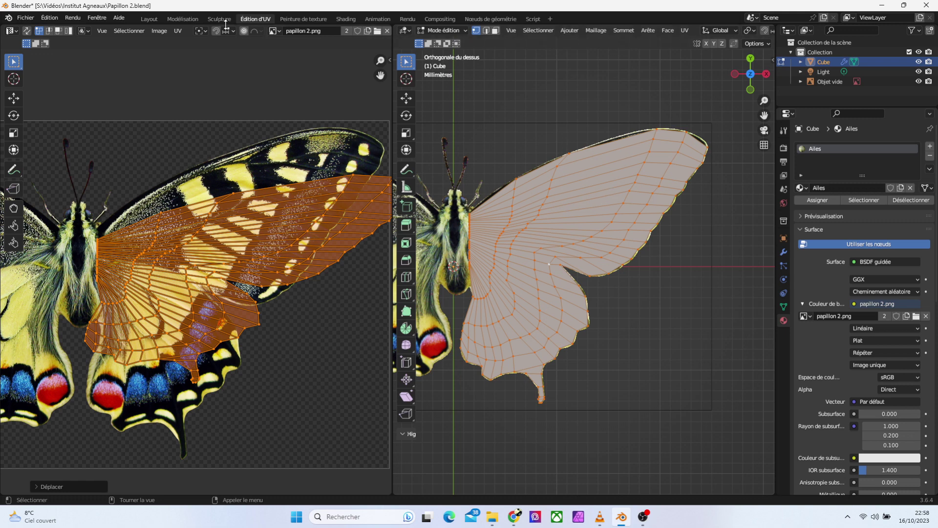
left_click(149, 18)
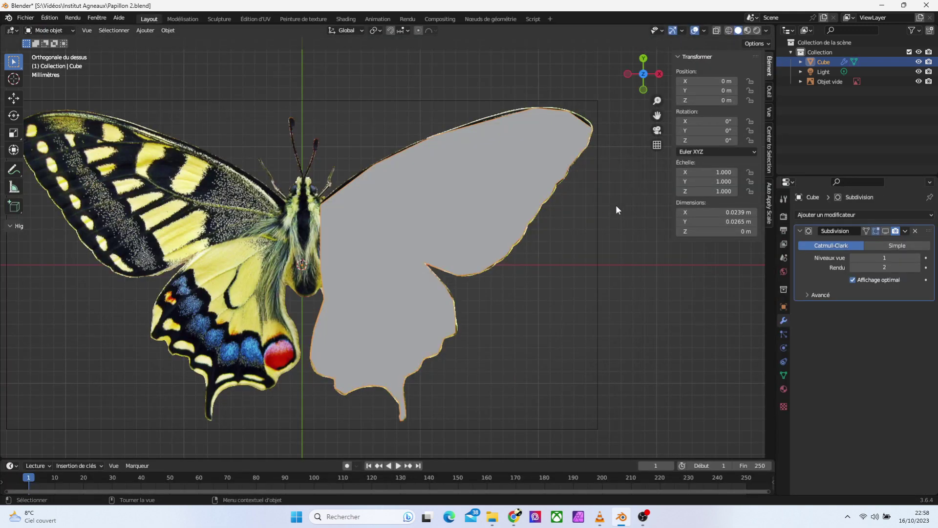
Re-project the wing's UVs with Projeter depuis vue, then return to the Édition d'UV workspace
key("Tab")
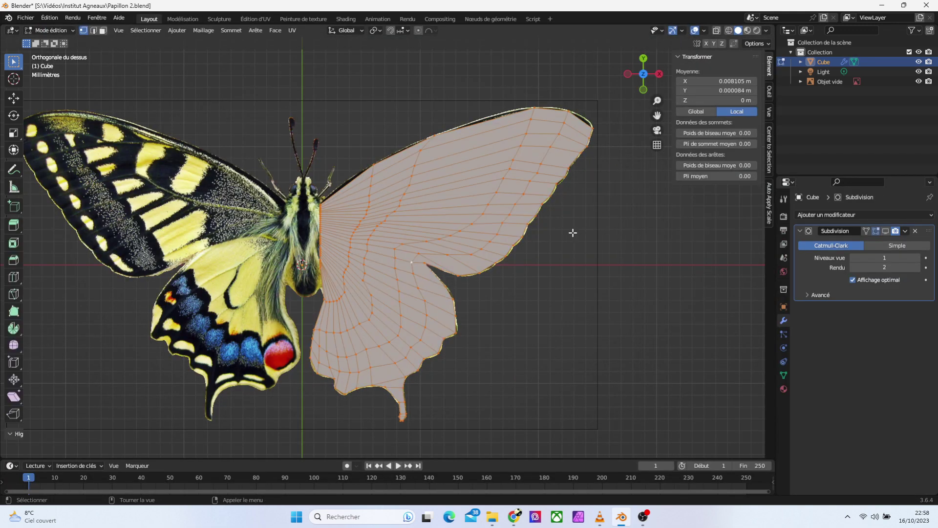
key("u")
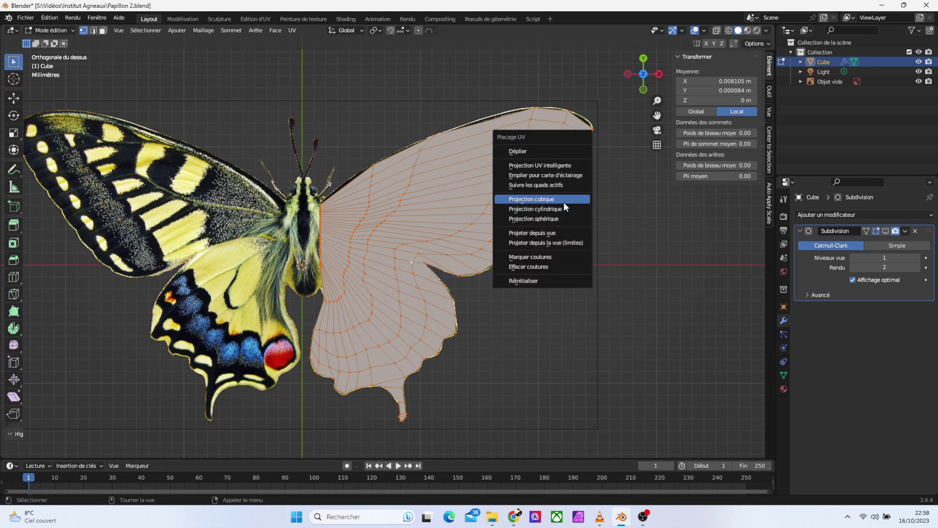
left_click(565, 232)
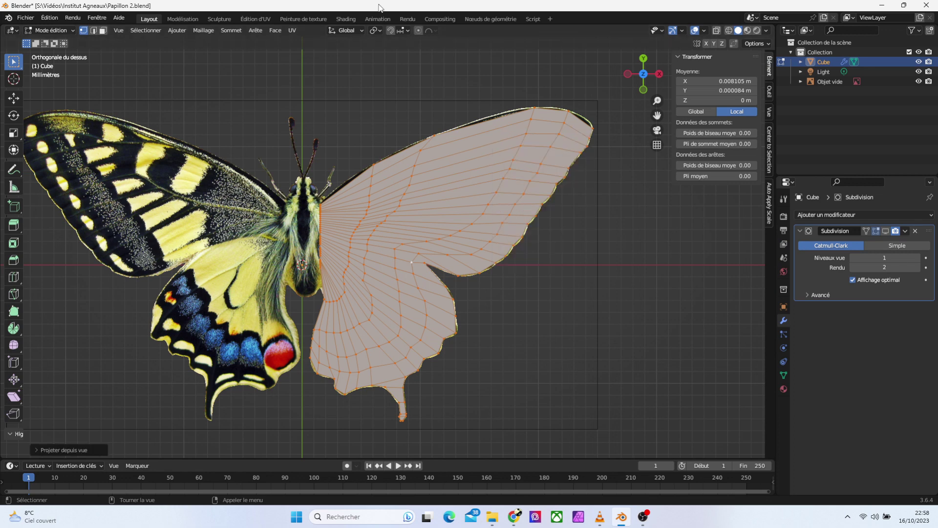
left_click(349, 20)
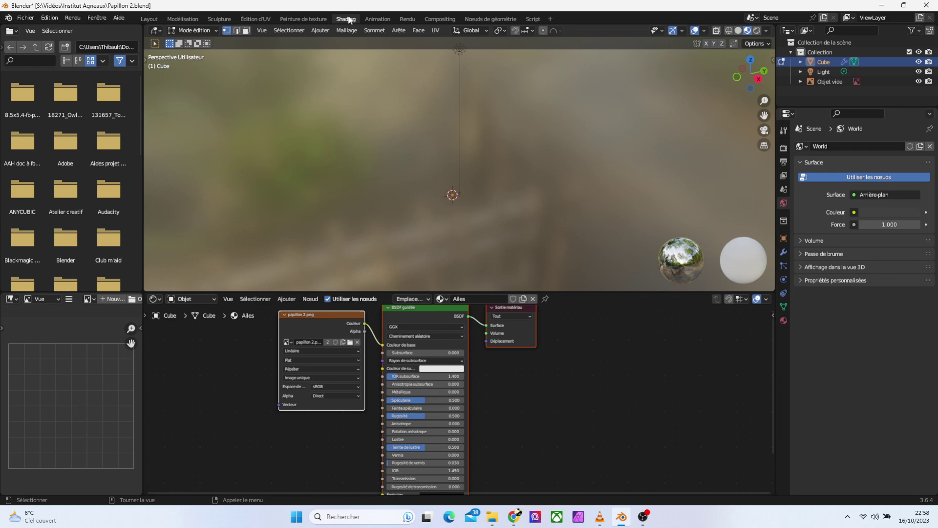
left_click(264, 18)
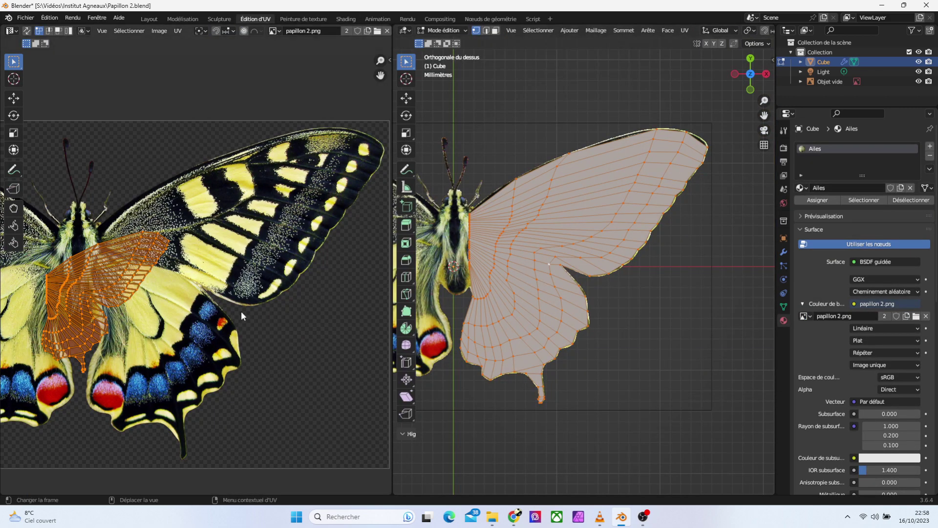
Move and enlarge the wing's UV island toward the photo's right wing
key("g")
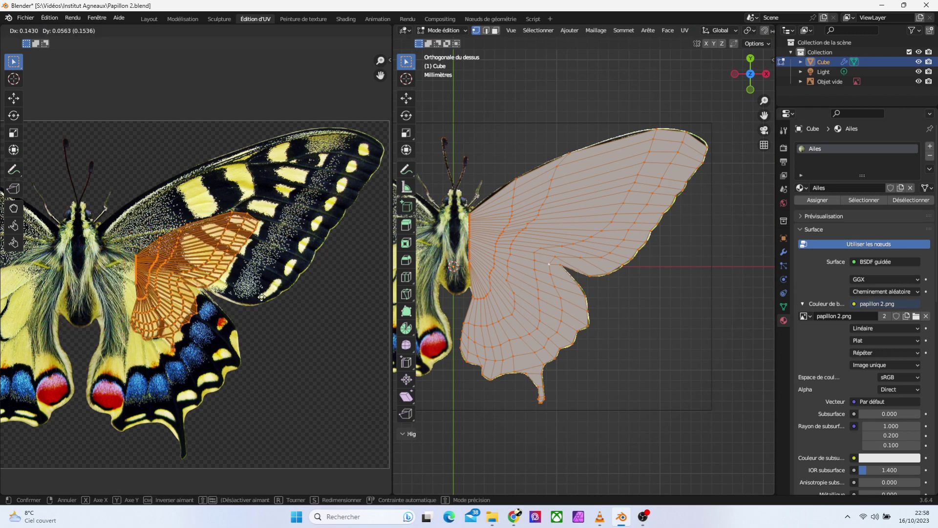
left_click(262, 296)
key("s")
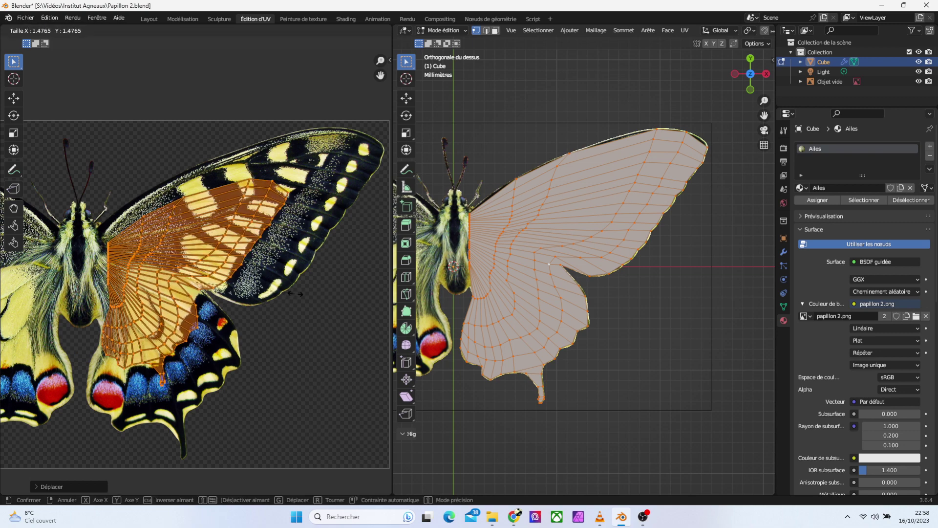
left_click(342, 292)
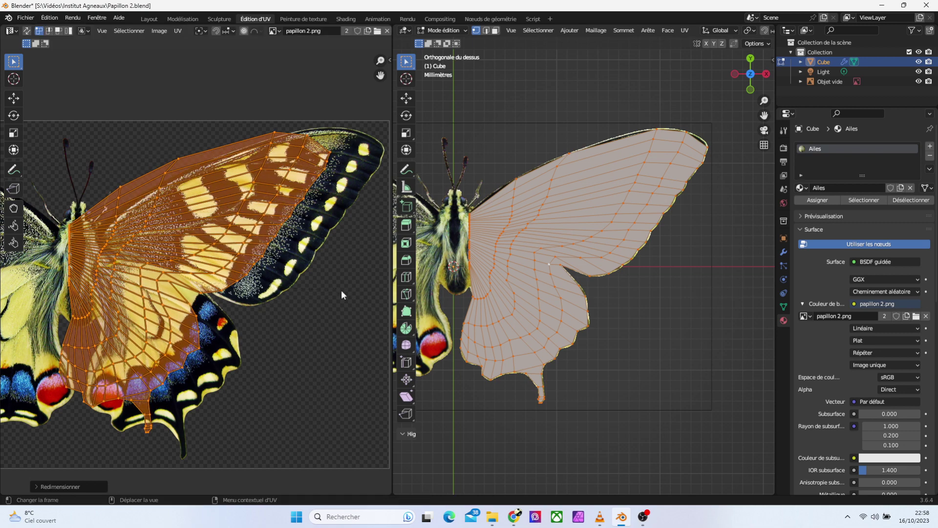
key("g")
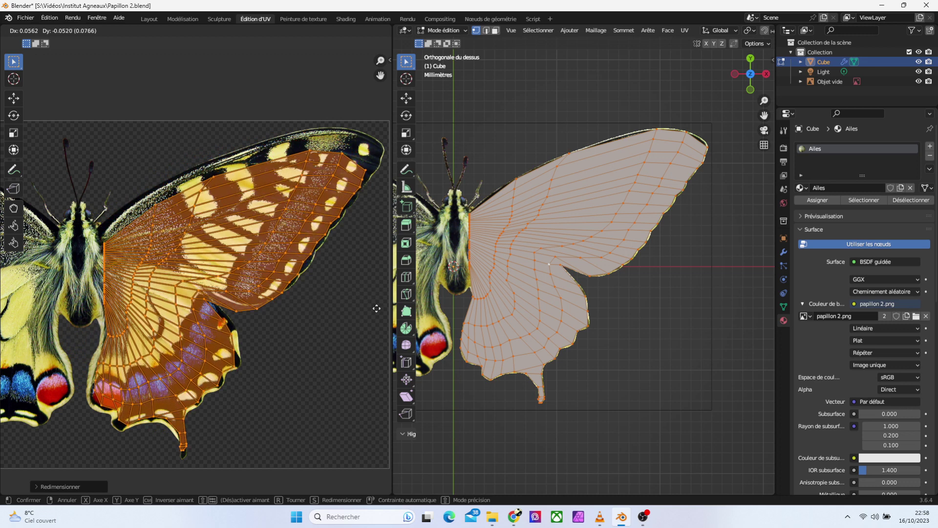
left_click(381, 293)
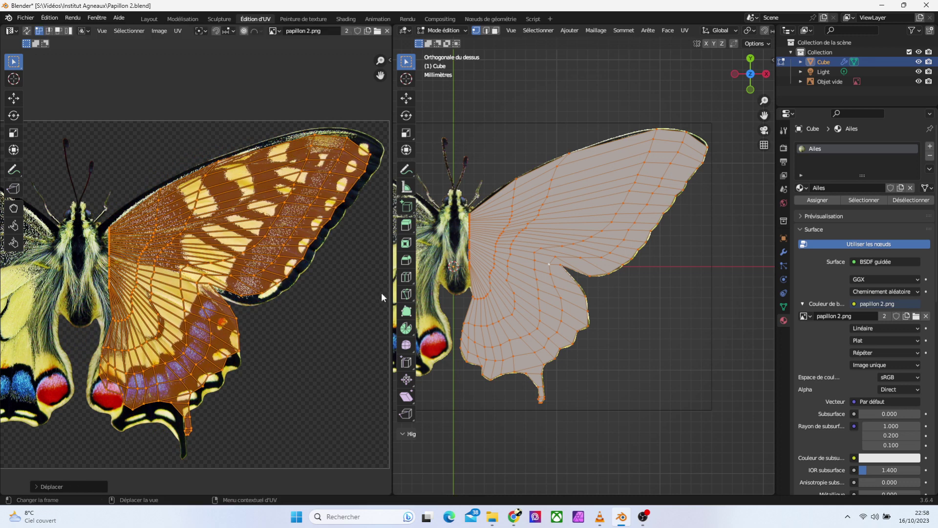
Fine-tune the island's size and position on the right wing, then switch to Material Preview
key("s")
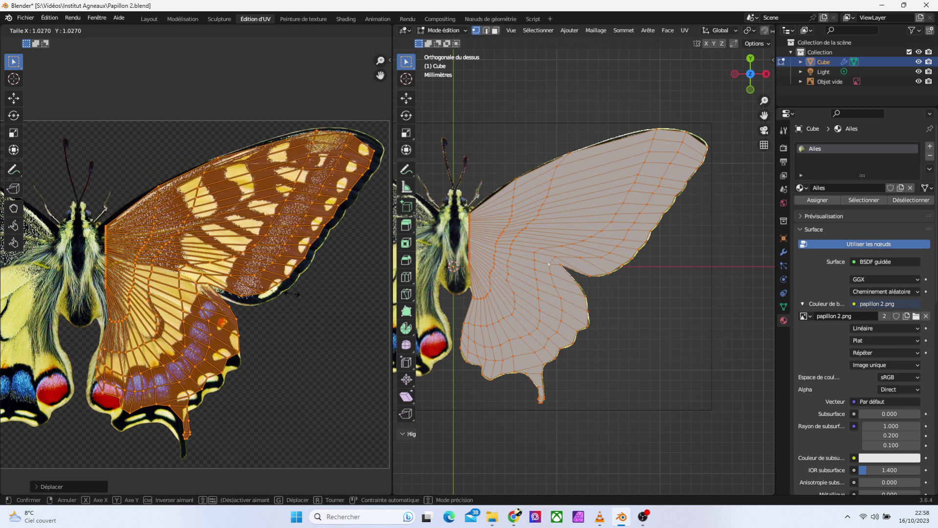
left_click(295, 294)
key("g")
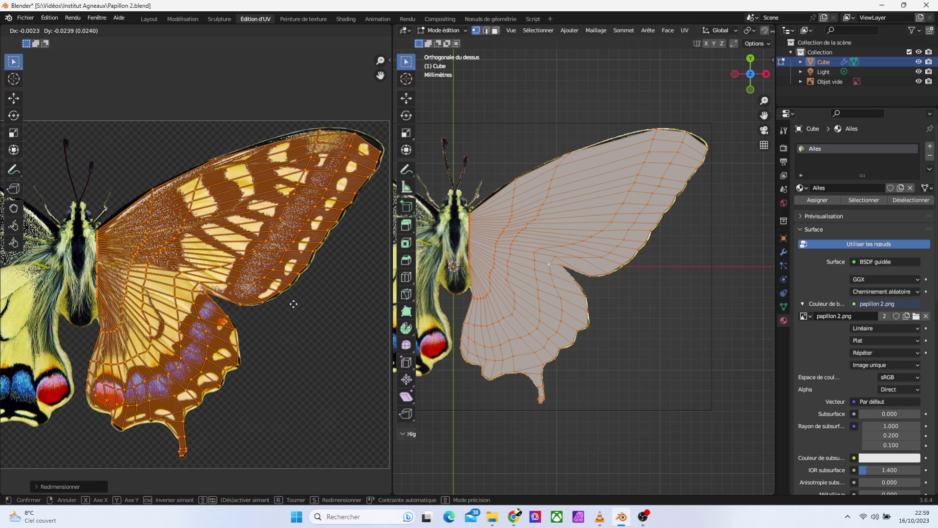
left_click(293, 304)
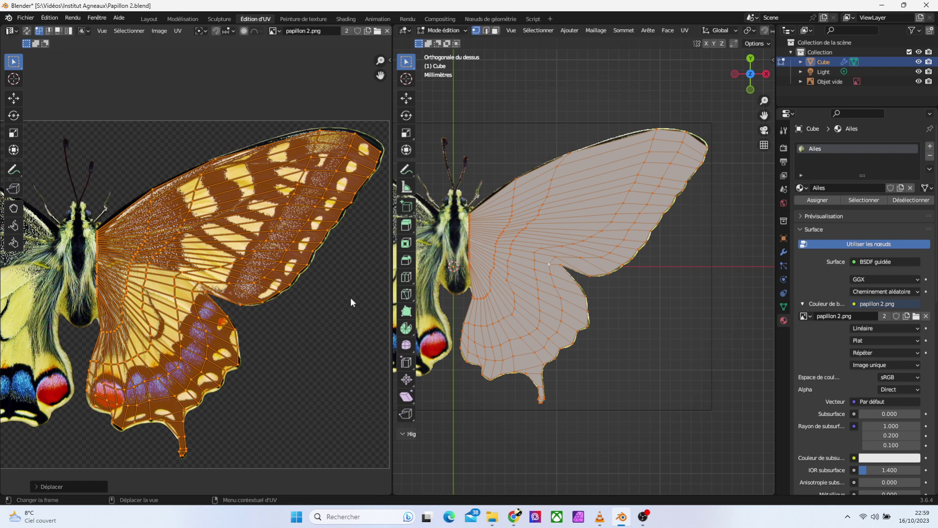
scroll(755, 28, "down", 5)
left_click(758, 30)
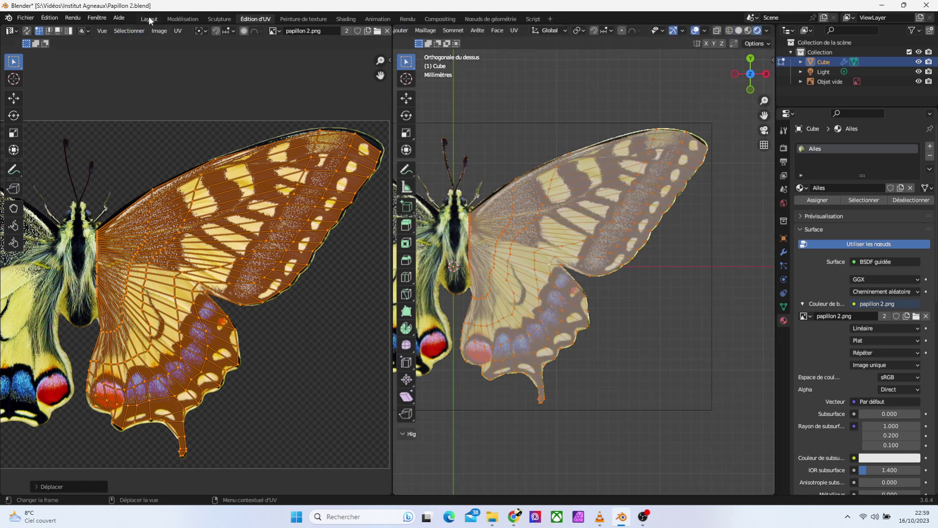
In Layout, show the wing in Material Preview with its subdivision visible in edit mode
left_click(149, 20)
left_click(757, 30)
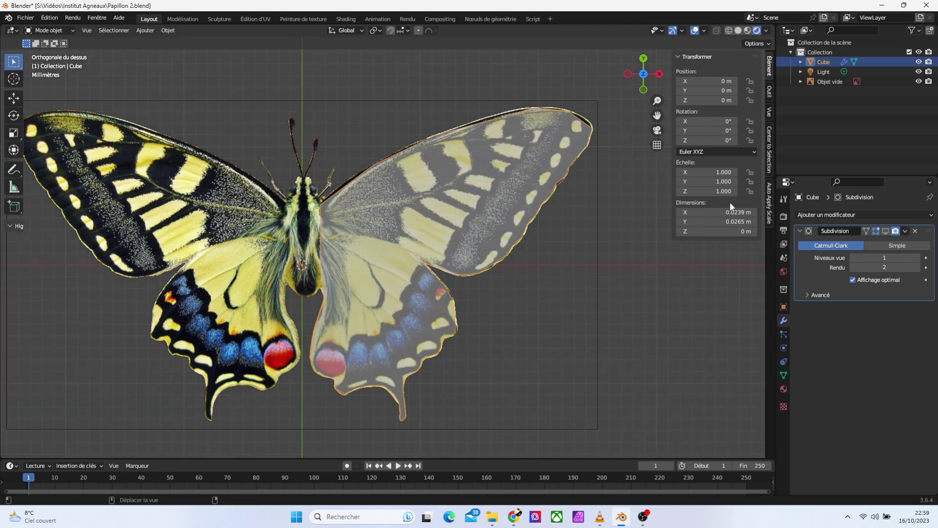
left_click(885, 231)
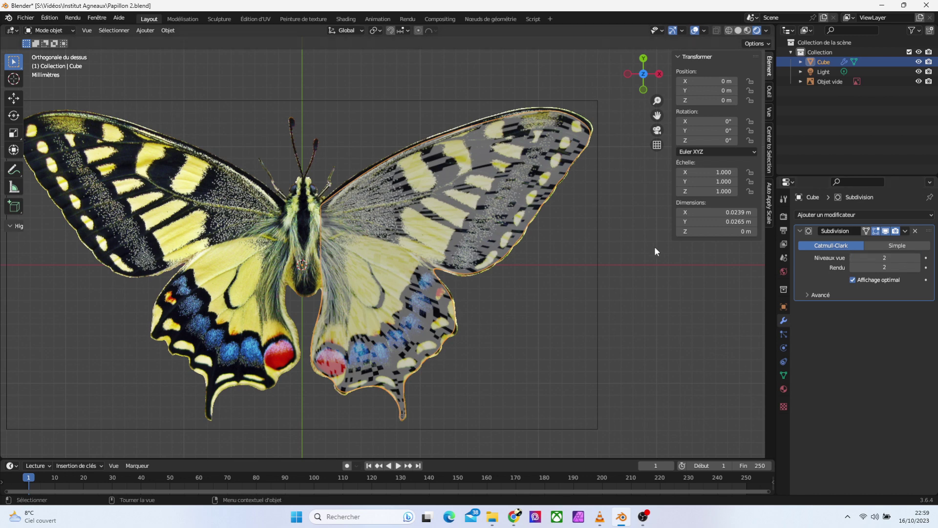
Hide the Objet vide reference photo, select the Cube wing, and view from top
left_click(74, 30)
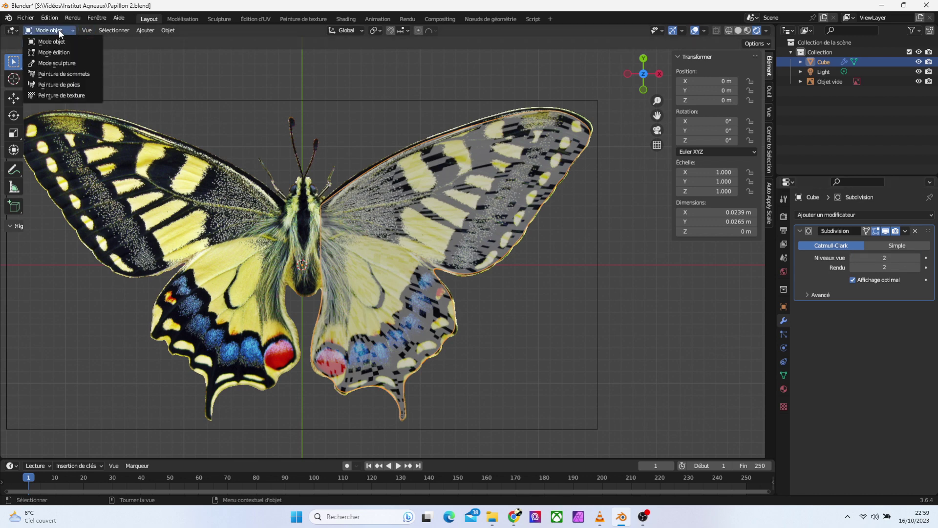
left_click(260, 251)
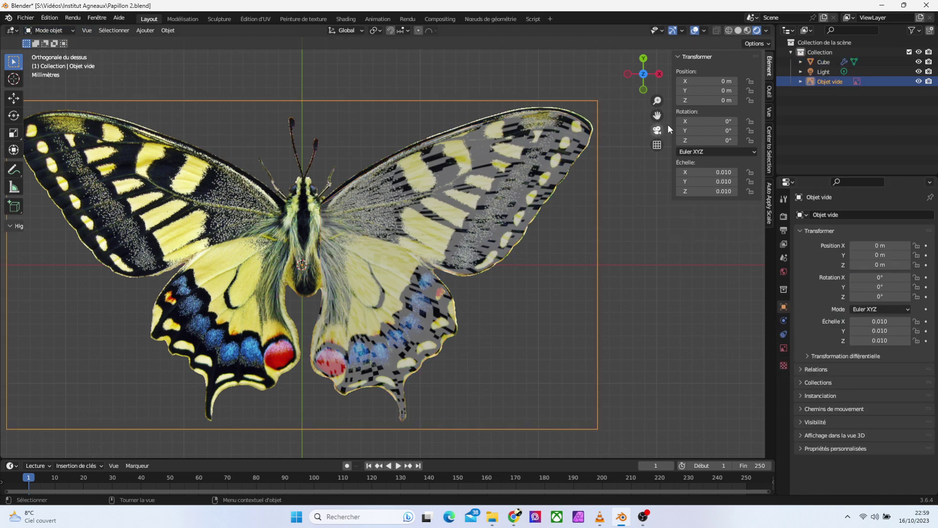
left_click(918, 81)
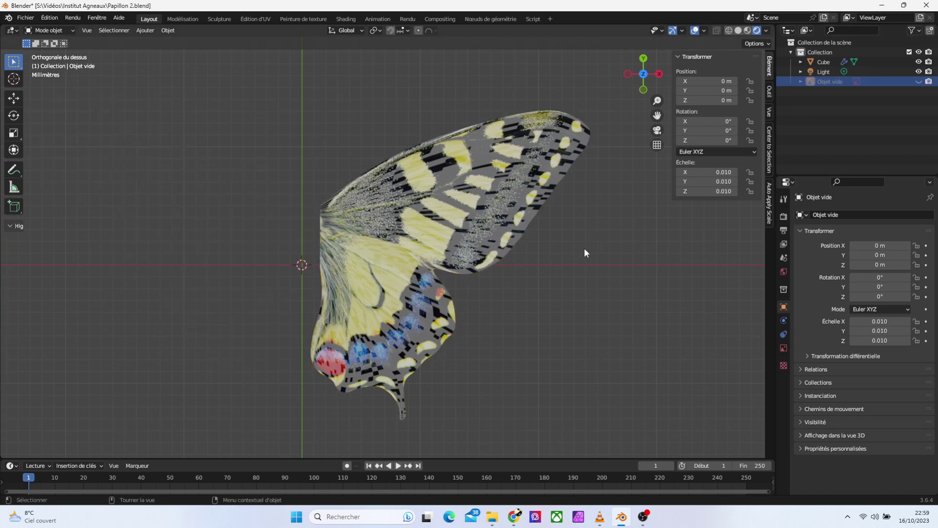
left_click(517, 206)
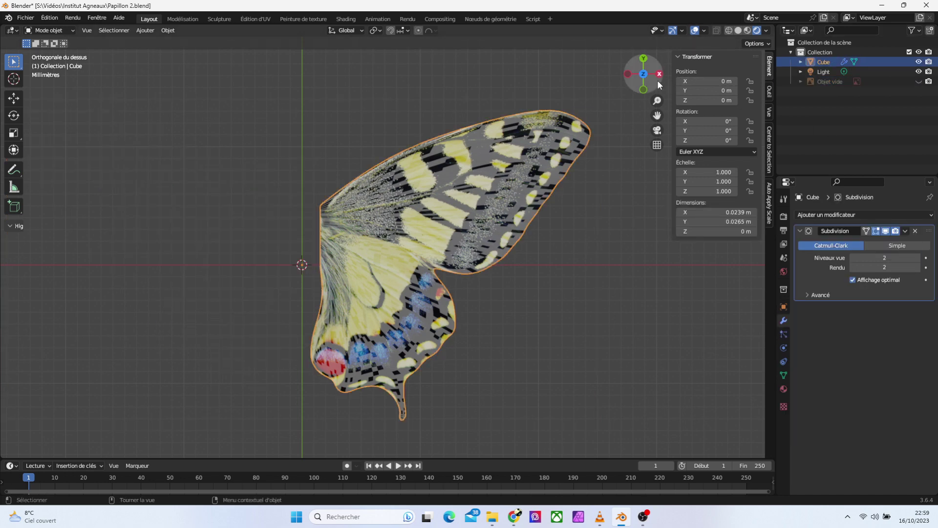
mouse_move(643, 73)
left_mouse_down()
mouse_move(631, 66)
mouse_move(535, 299)
left_mouse_up()
key("KP_7")
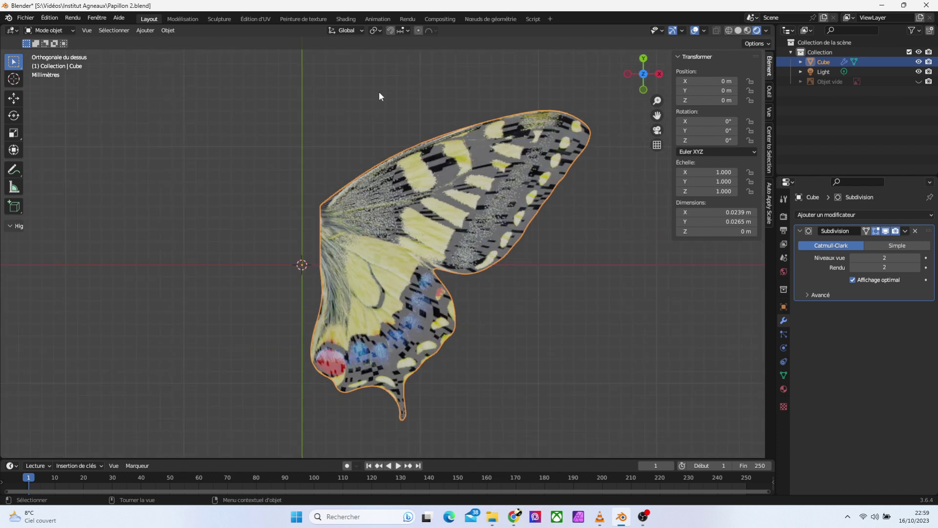
In Shading, view the wing zoomed in from the top in Rendered mode
left_click(347, 19)
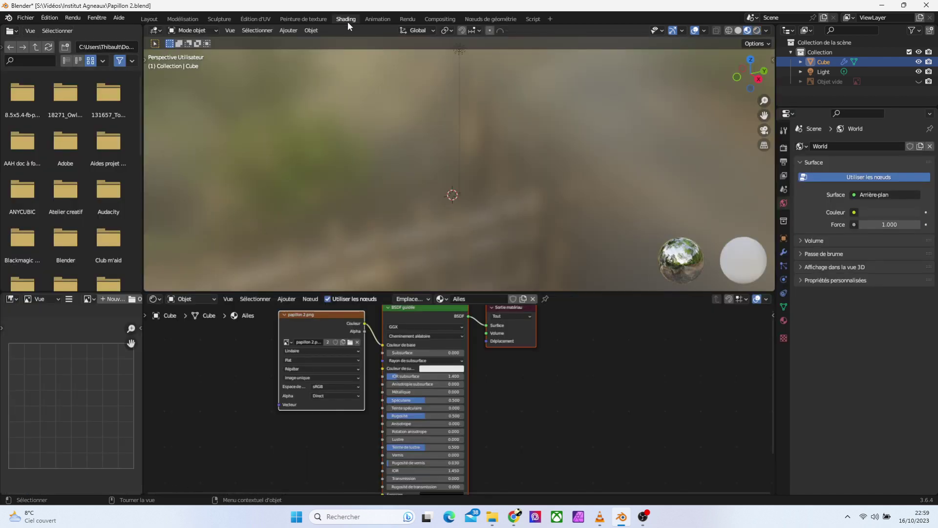
key("KP_7")
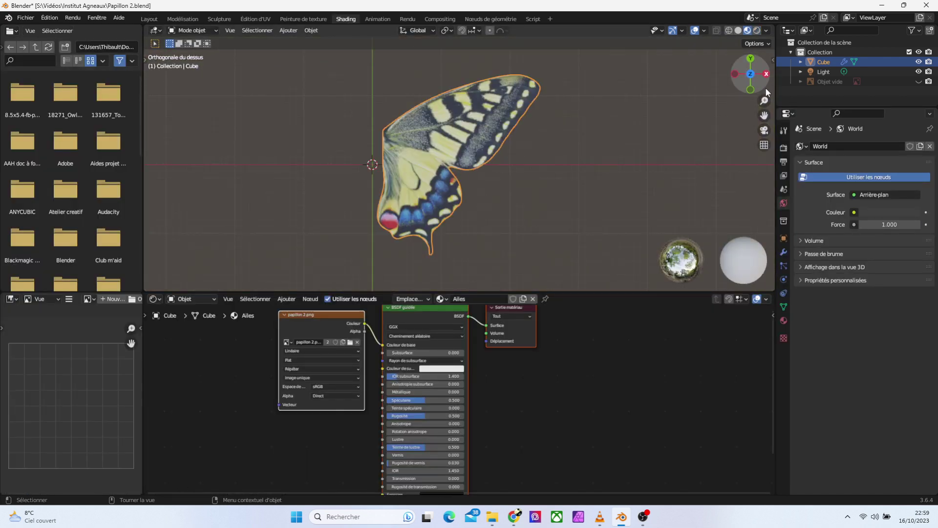
left_click_drag(764, 100, 764, 78)
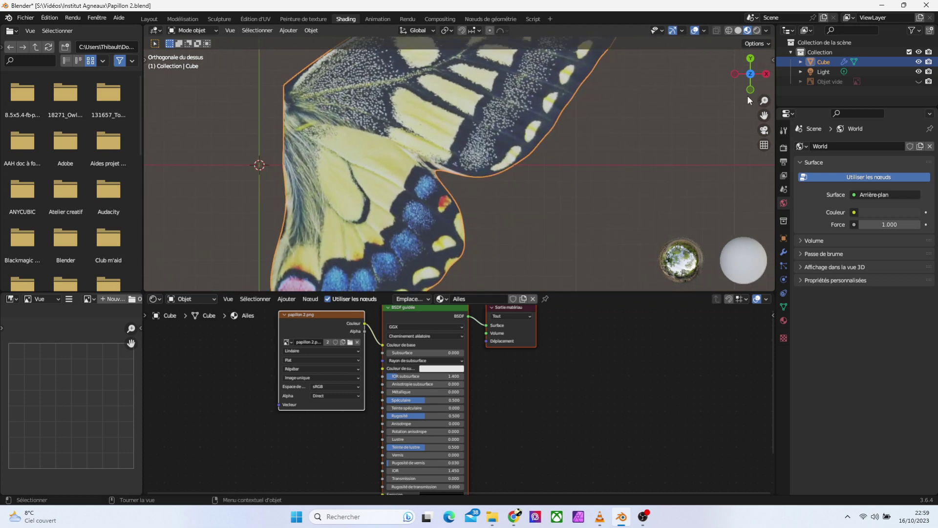
left_click(757, 30)
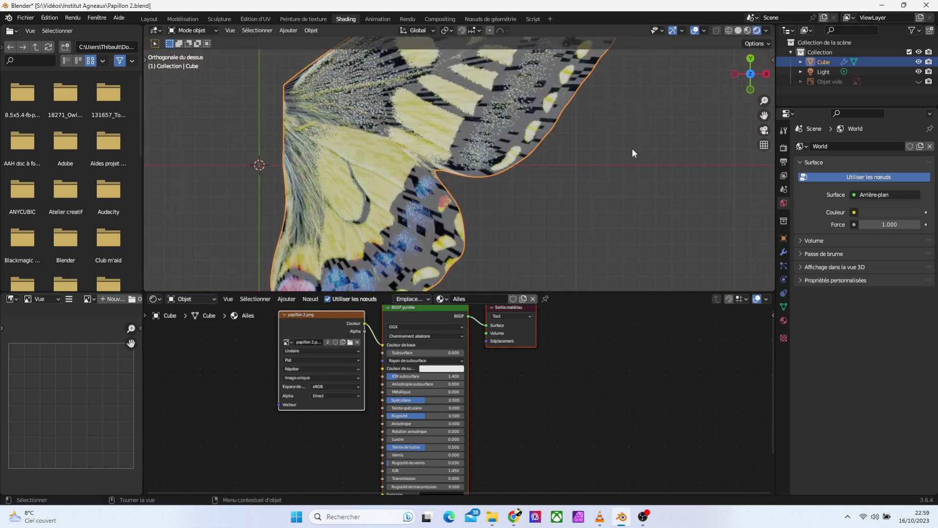
Try smooth, auto-smooth and flat shading on the wing, settling on Ombrage lissé auto
right_click(401, 234)
left_click(402, 235)
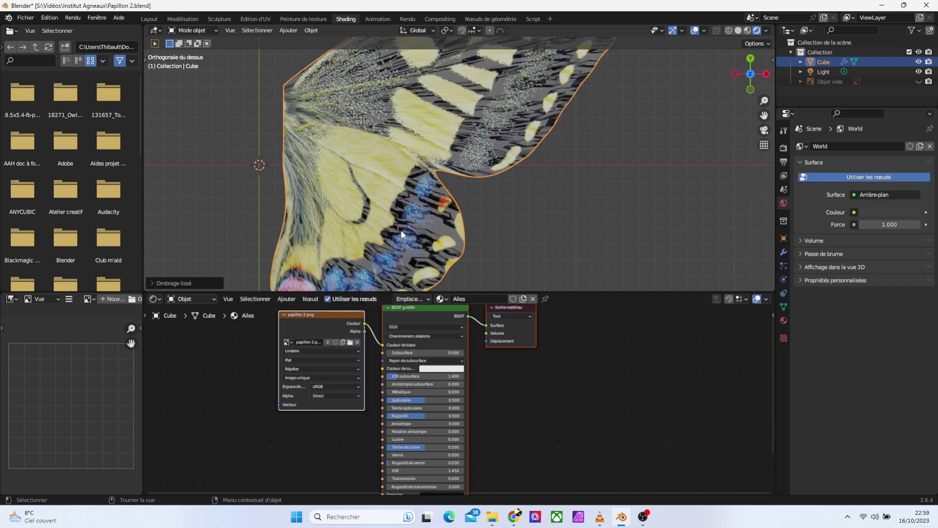
right_click(401, 231)
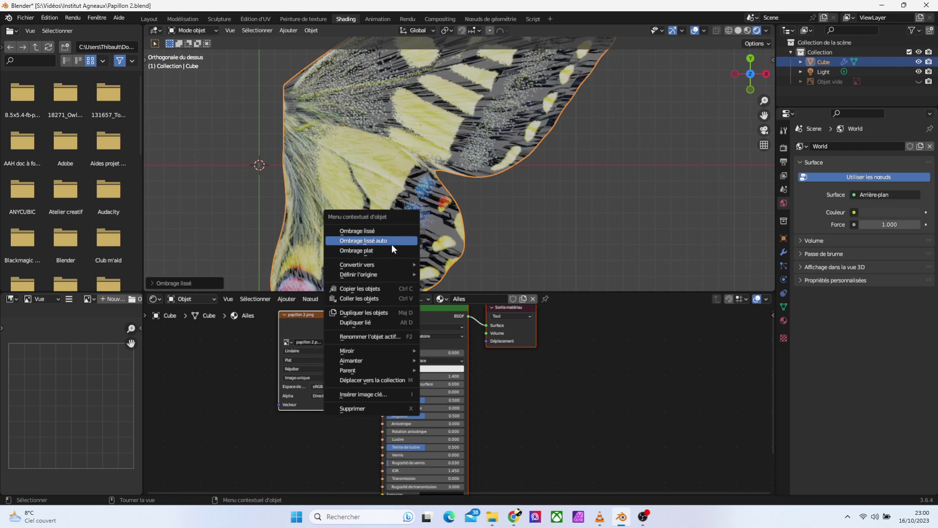
left_click(392, 244)
right_click(410, 216)
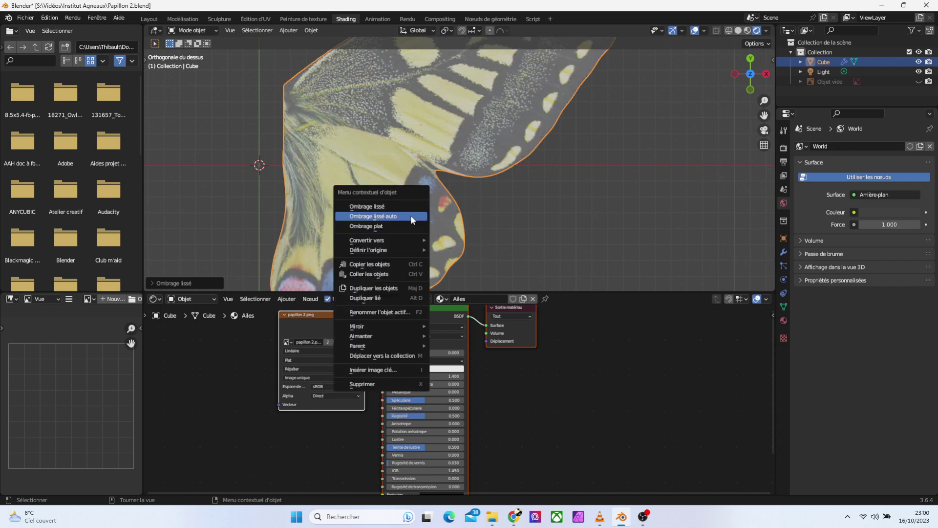
left_click(400, 206)
right_click(400, 208)
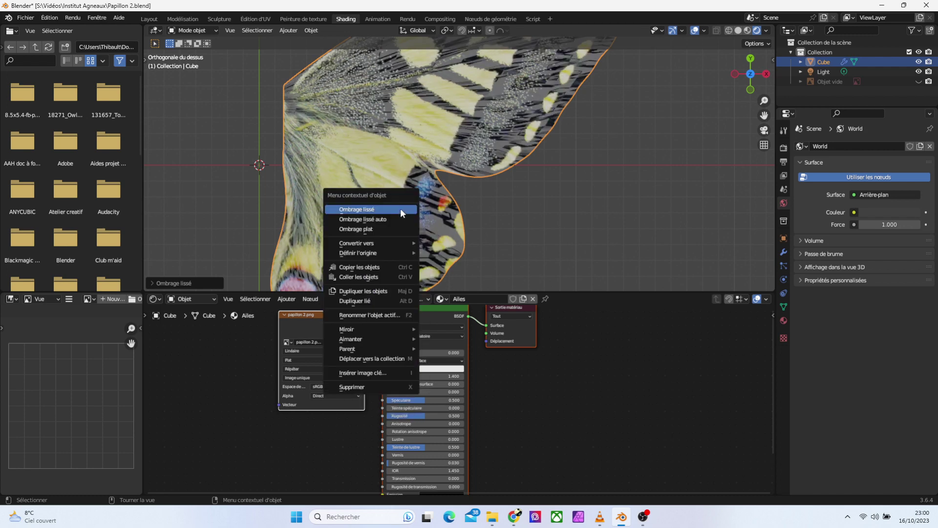
left_click(384, 226)
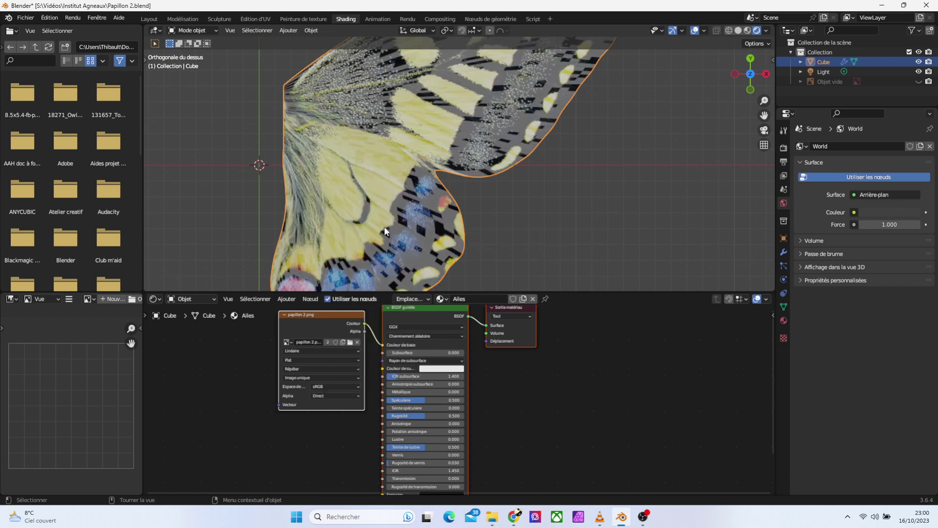
right_click(384, 227)
left_click(377, 218)
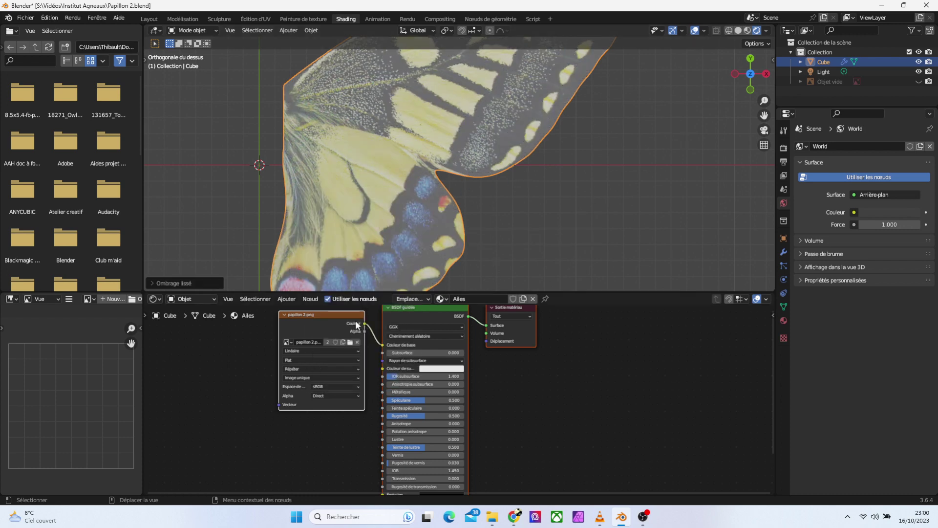
Move the papillon 2.png image node left and raise the material's Rugosité
middle_click_drag(336, 320, 395, 326)
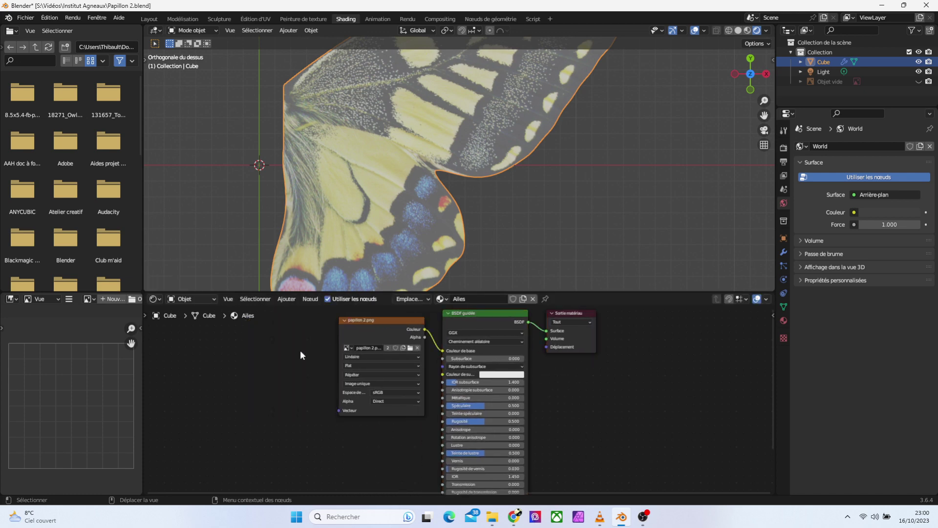
left_click_drag(385, 321, 289, 329)
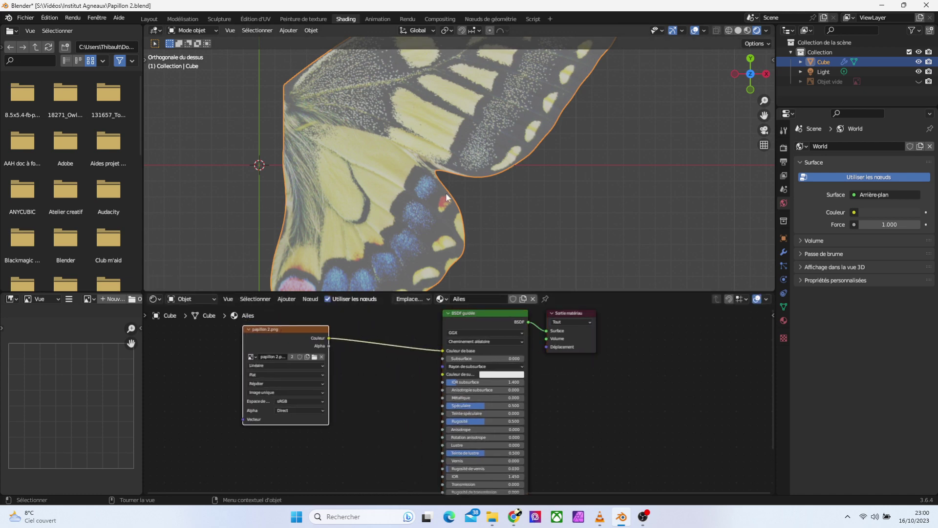
left_click_drag(751, 73, 724, 96)
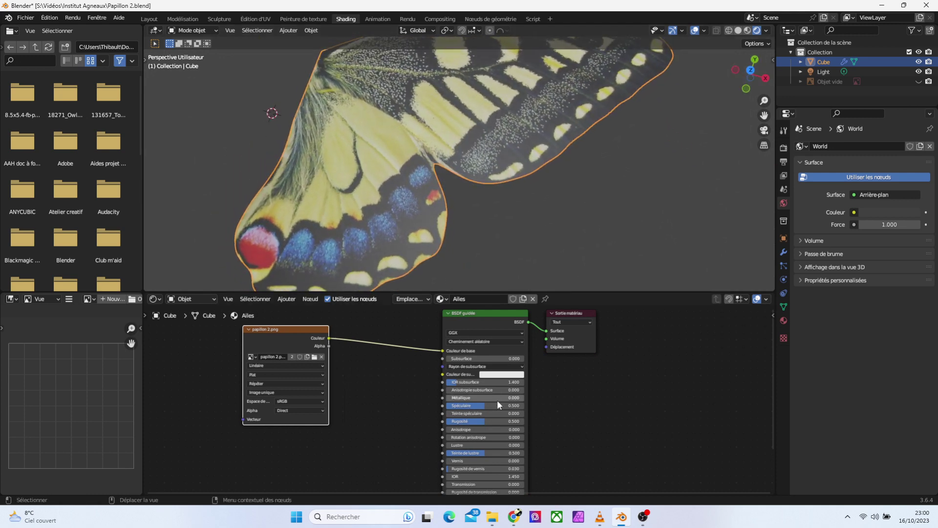
mouse_move(481, 421)
left_mouse_down()
mouse_move(518, 421)
mouse_move(452, 405)
left_mouse_up()
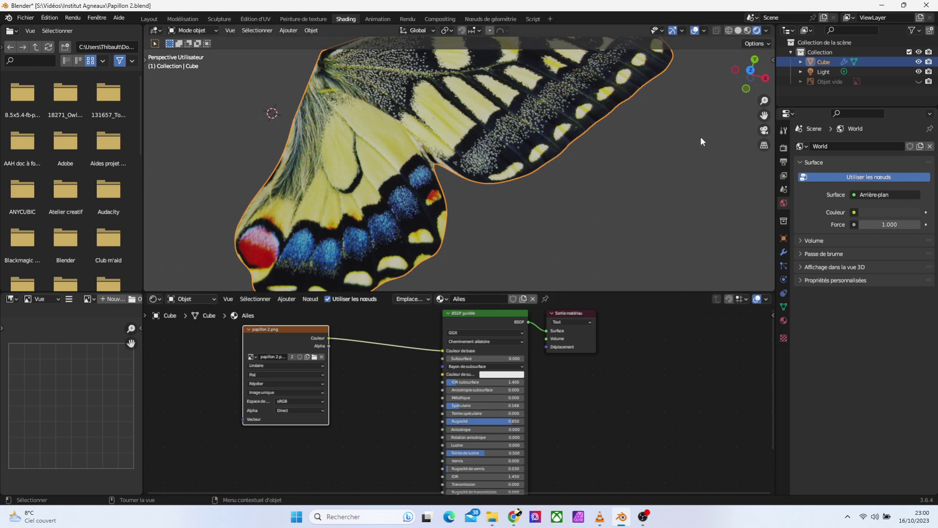
Link the image Couleur to Couleur de subsurface and raise Subsurface to about 0.38
mouse_move(765, 86)
left_mouse_down()
mouse_move(748, 98)
mouse_move(748, 86)
left_mouse_up()
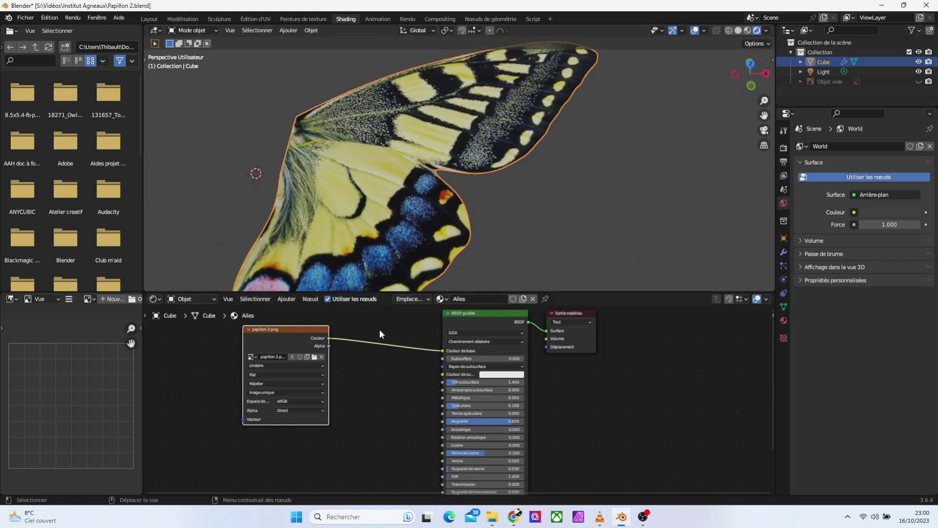
left_click_drag(309, 329, 269, 331)
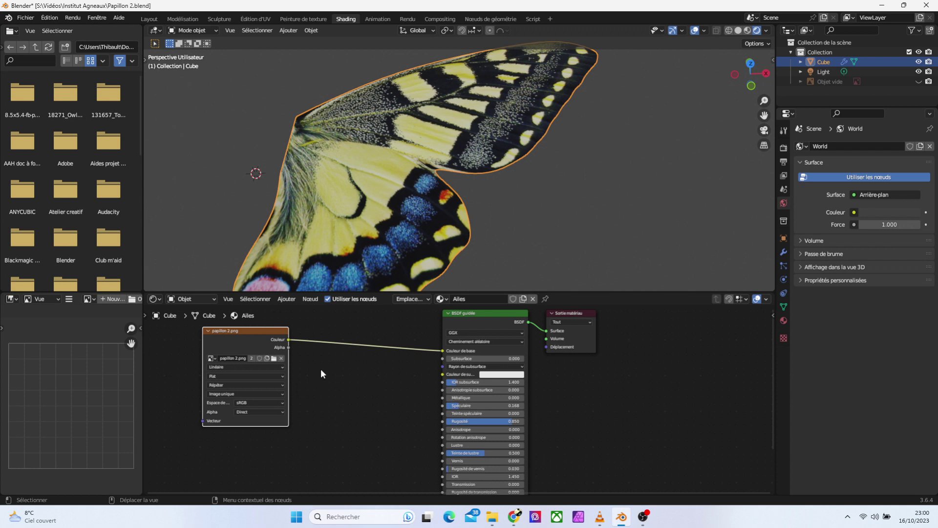
left_click_drag(289, 339, 440, 373)
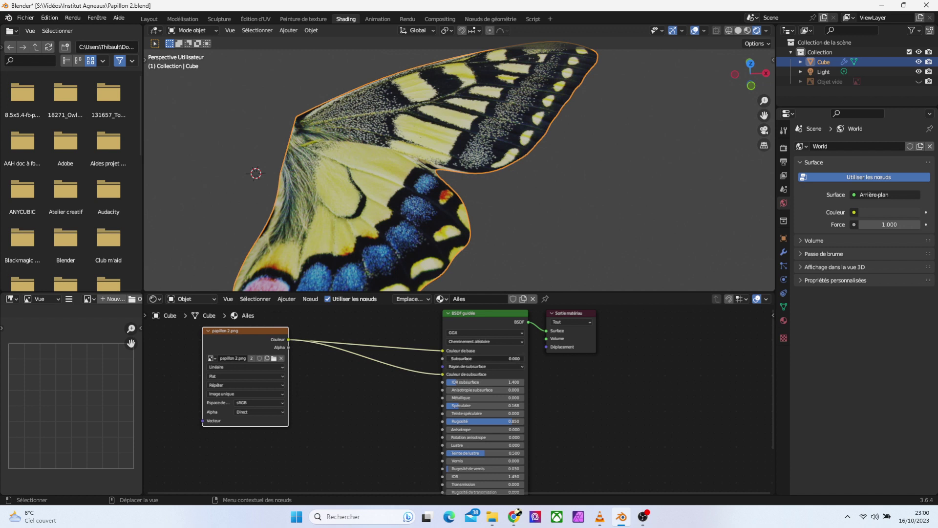
mouse_move(484, 358)
left_mouse_down()
mouse_move(448, 358)
mouse_move(486, 359)
mouse_move(462, 358)
mouse_move(472, 359)
left_mouse_up()
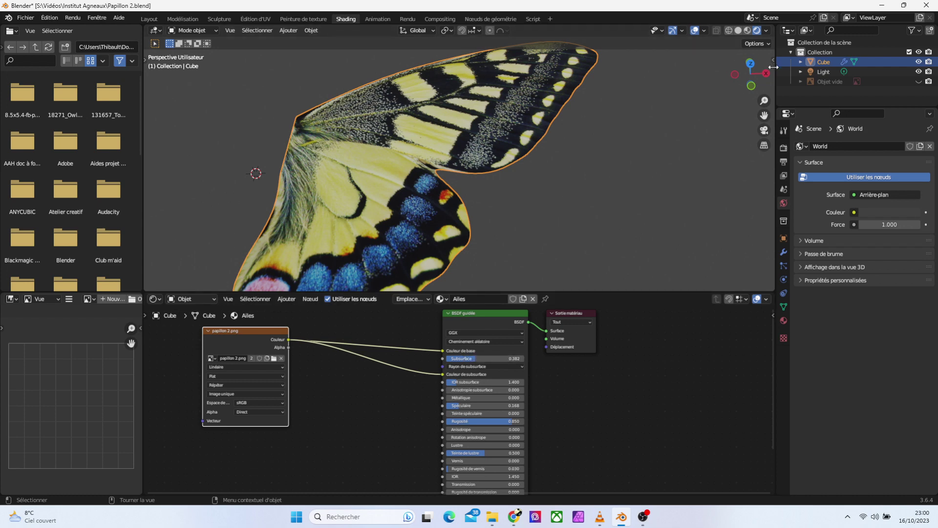
left_click_drag(761, 93, 752, 85)
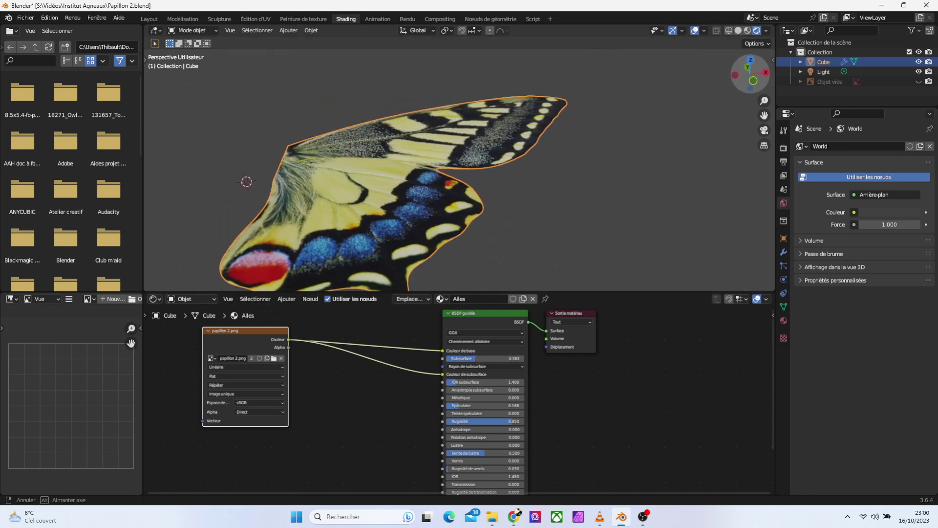
mouse_move(752, 85)
left_mouse_down()
mouse_move(764, 99)
mouse_move(523, 264)
left_mouse_up()
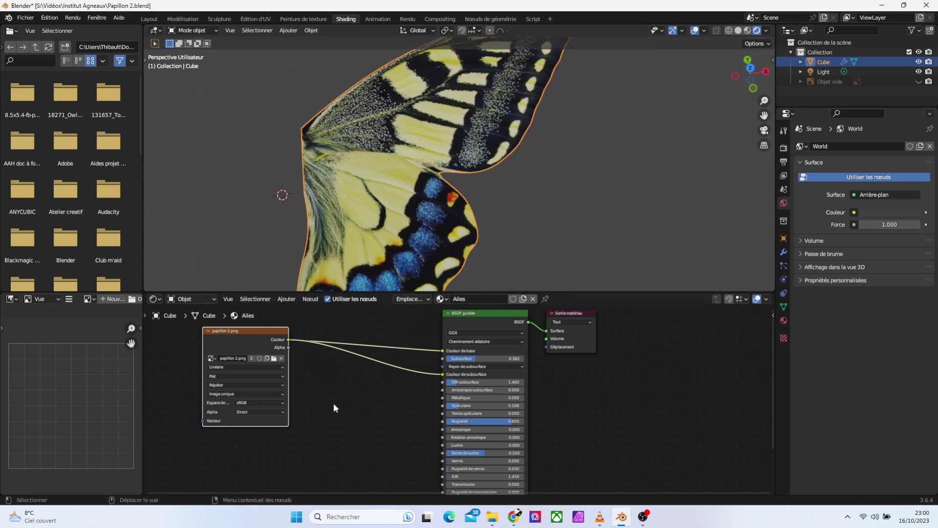
Add a Relief node between the image and the material
key("shift+a")
left_click(326, 392)
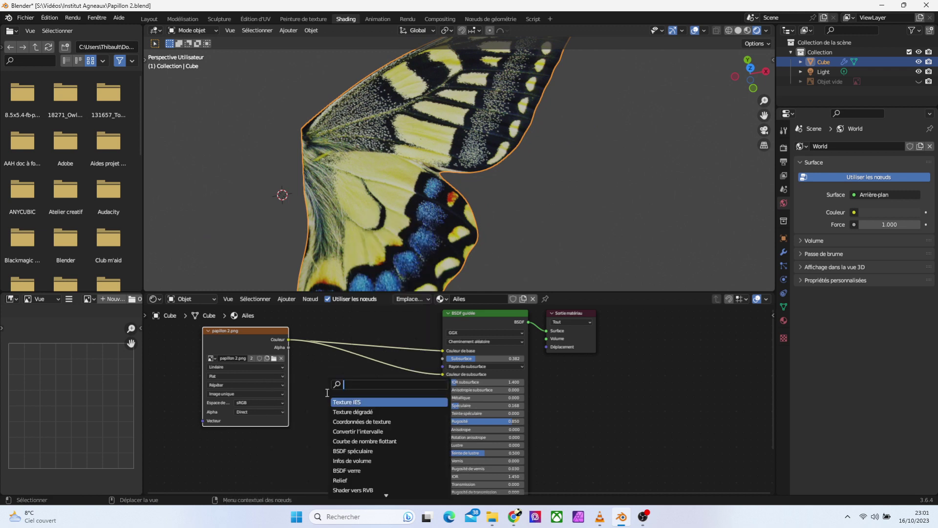
type("relief")
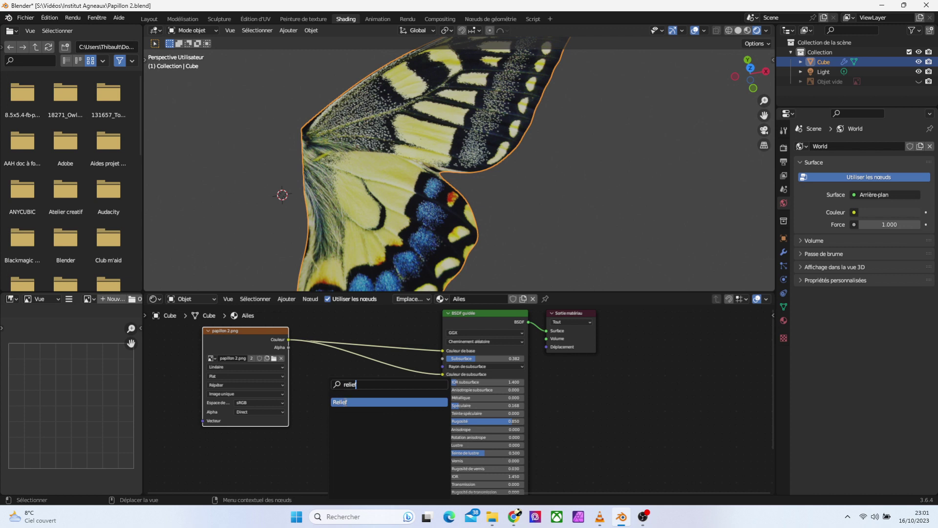
key("Return")
left_click(352, 403)
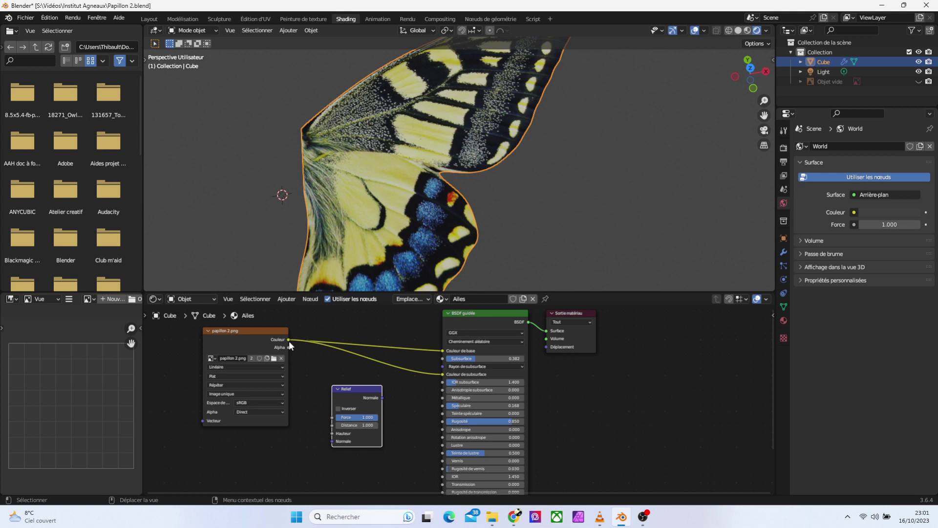
Wire image Couleur to Relief Hauteur and Normale to BSDF Normale, with Force 0.350, Distance 0.200
left_click_drag(289, 341, 330, 433)
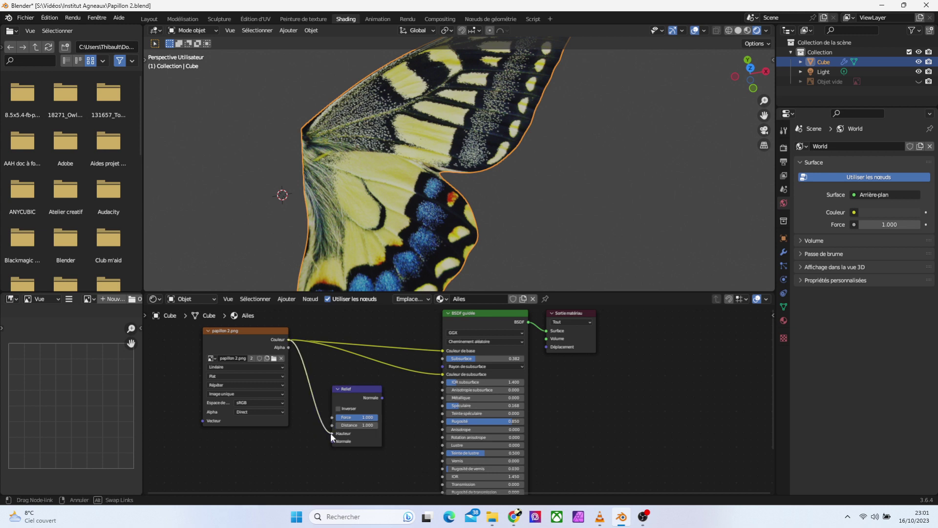
scroll(472, 438, "down", 4, "shift")
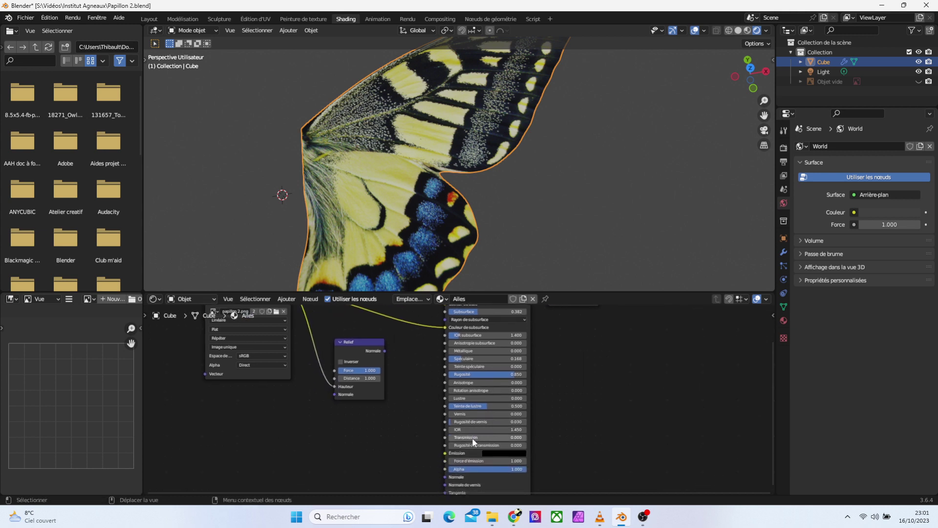
left_click_drag(385, 350, 444, 445)
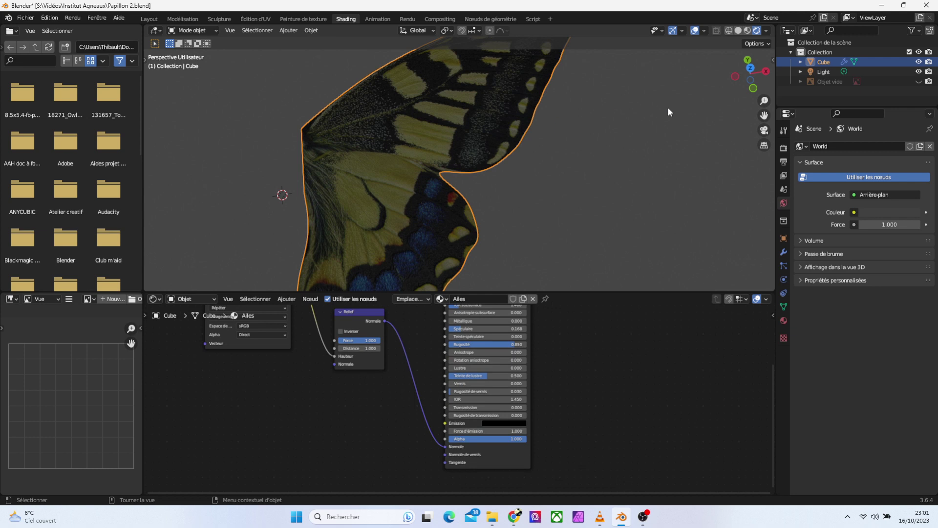
left_click_drag(371, 340, 345, 340)
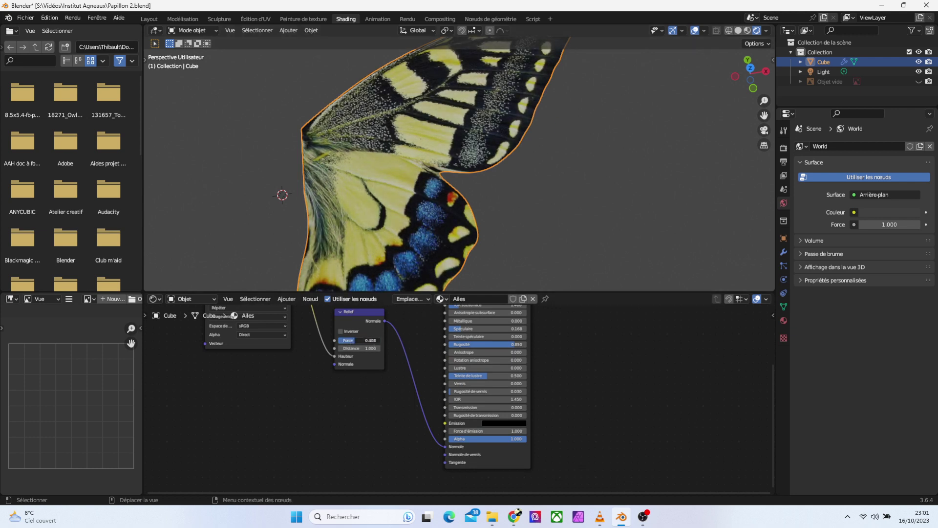
left_click(359, 348)
type("0")
key("Return")
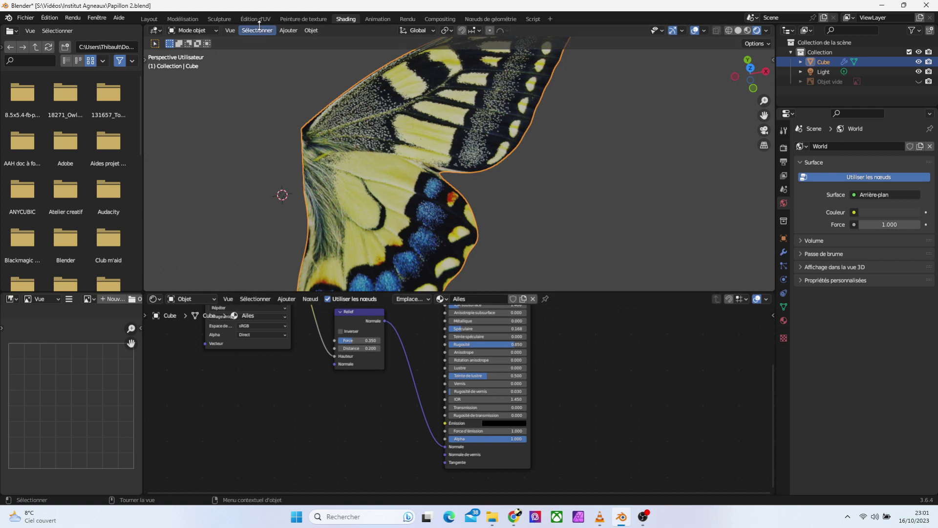
Back in Layout, orbit, pan and zoom to inspect the textured, bump-mapped wing
left_click(149, 18)
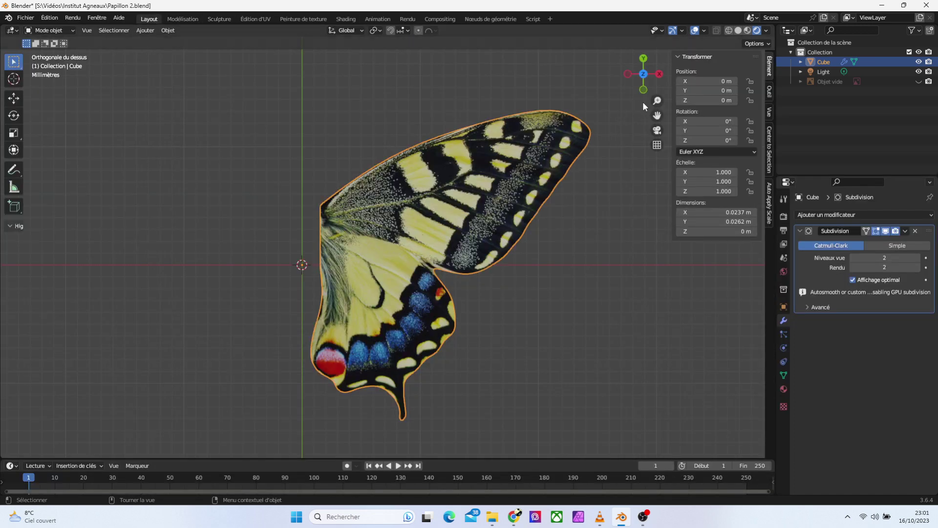
mouse_move(657, 101)
left_mouse_down()
mouse_move(658, 49)
mouse_move(657, 78)
left_mouse_up()
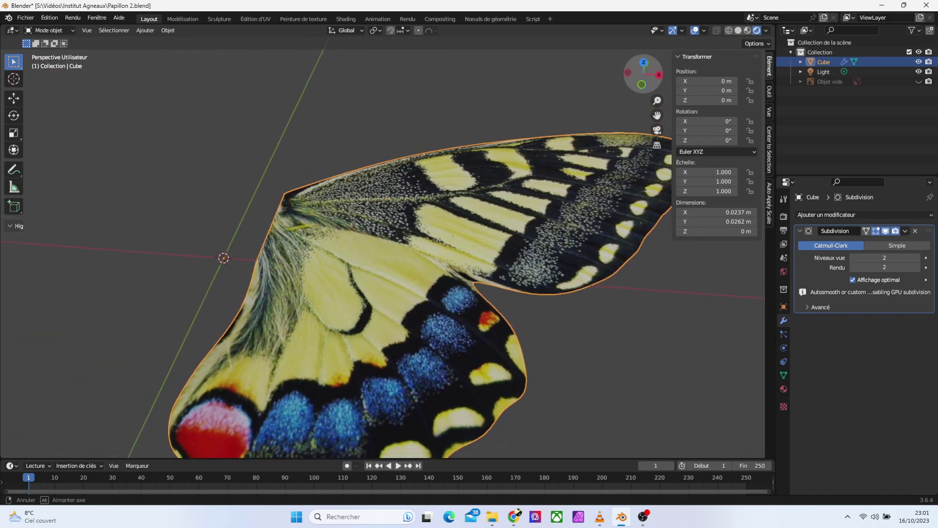
left_click_drag(658, 78, 656, 88)
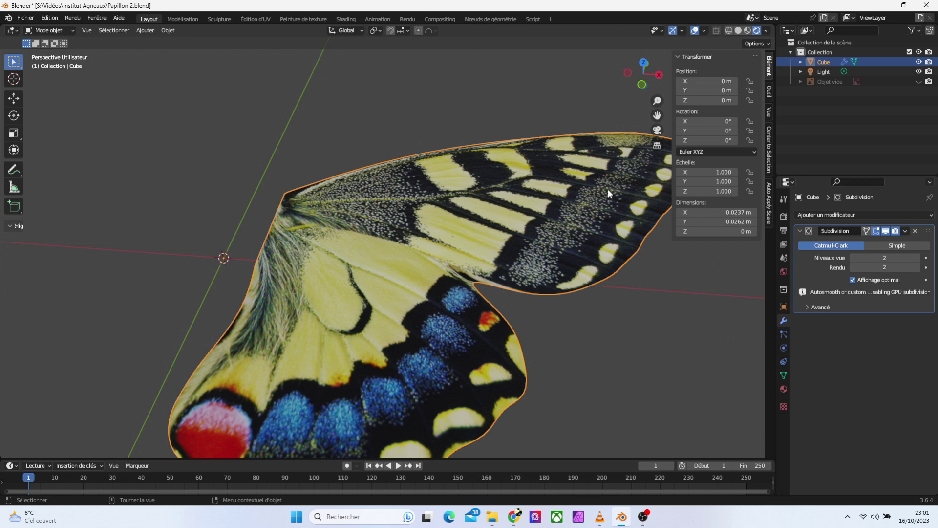
mouse_move(657, 116)
left_mouse_down()
mouse_move(619, 188)
mouse_move(625, 98)
left_mouse_up()
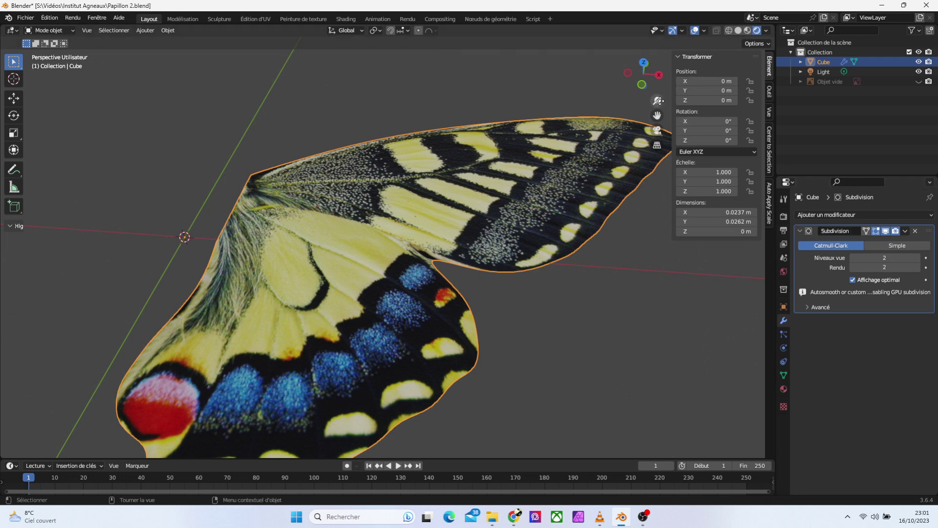
left_click_drag(658, 100, 504, 212)
Add a new cube and scale it to 0.01 (0.02 m)
left_click(488, 226)
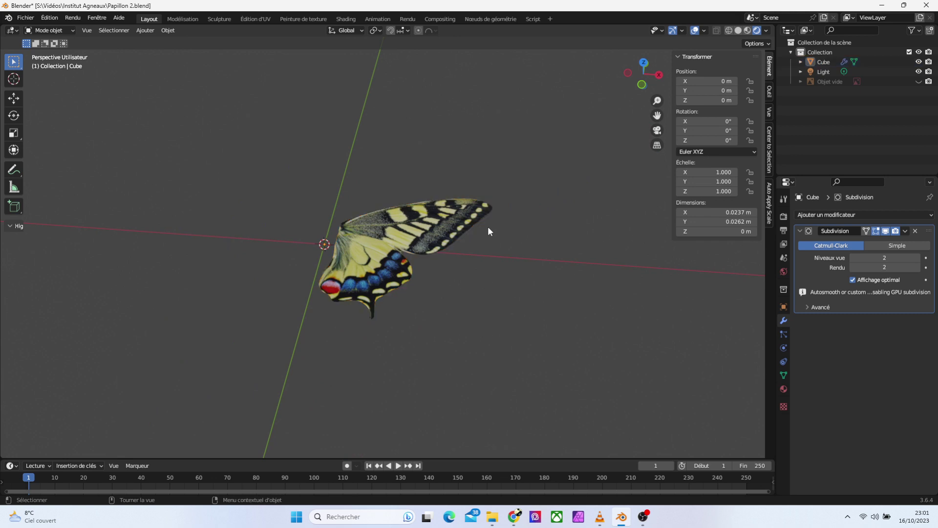
left_click(146, 30)
mouse_move(159, 42)
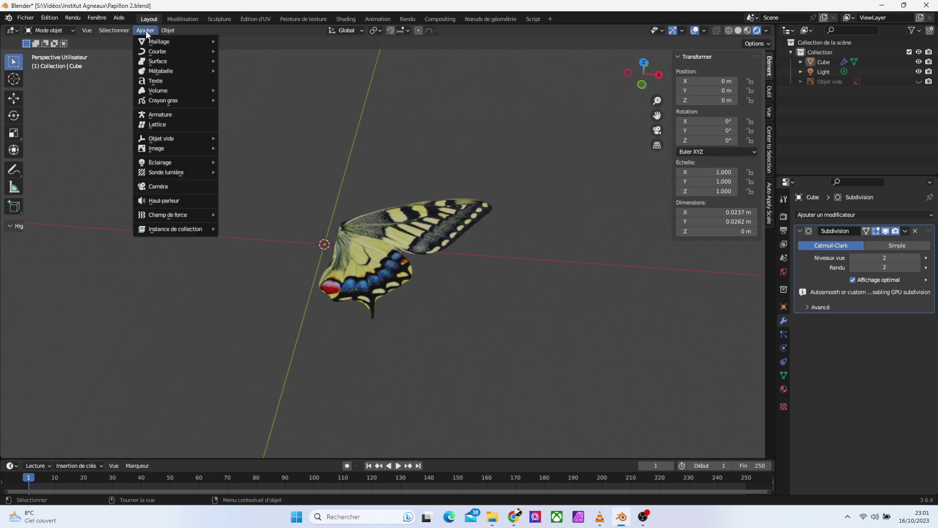
left_click(246, 53)
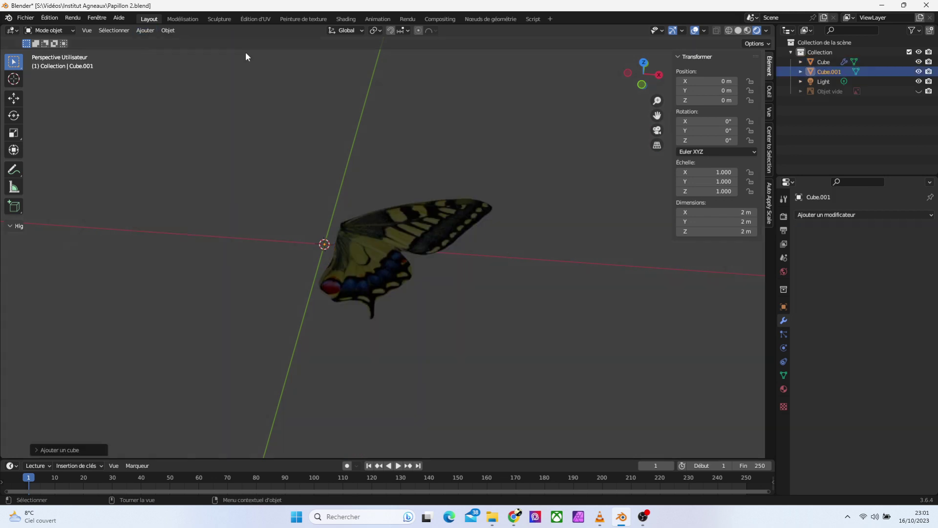
type("s")
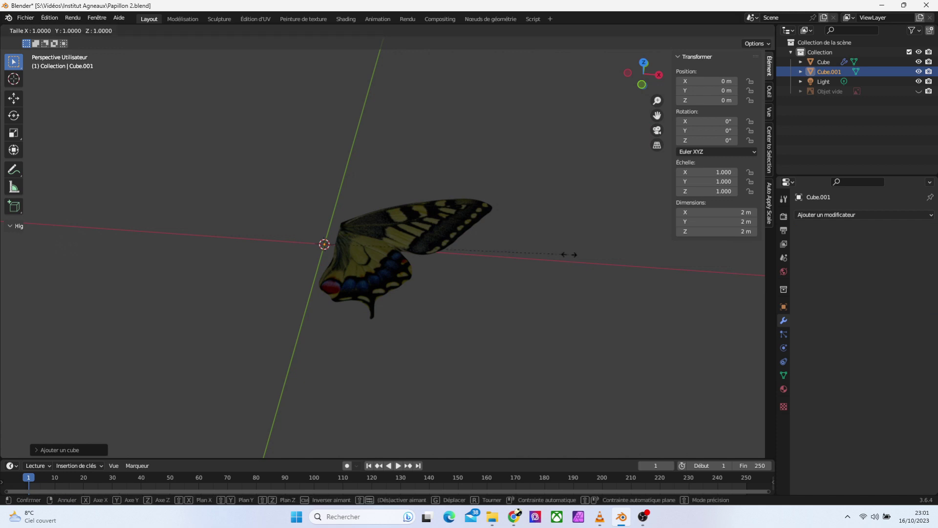
type("0.01")
key("Return")
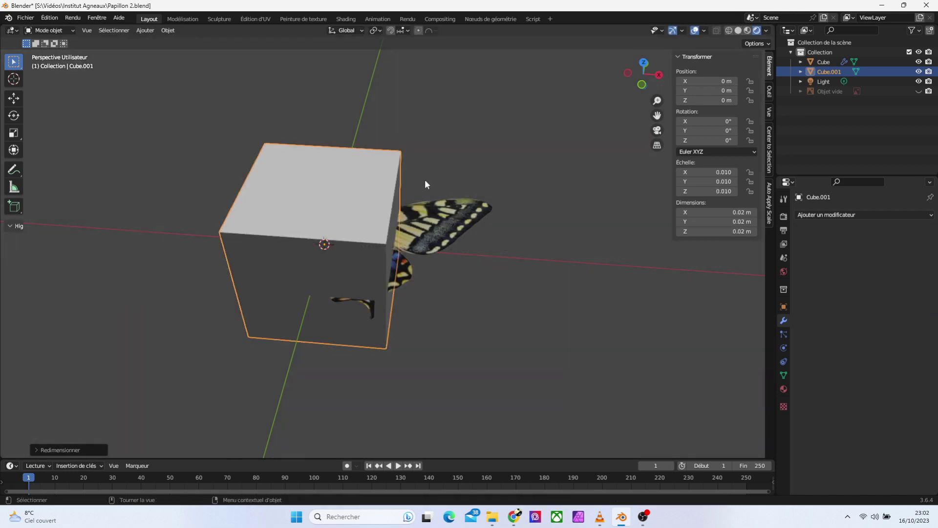
Lower the cube along Z to about -0.013 m beneath the wing, then reselect the wing
key("g")
key("z")
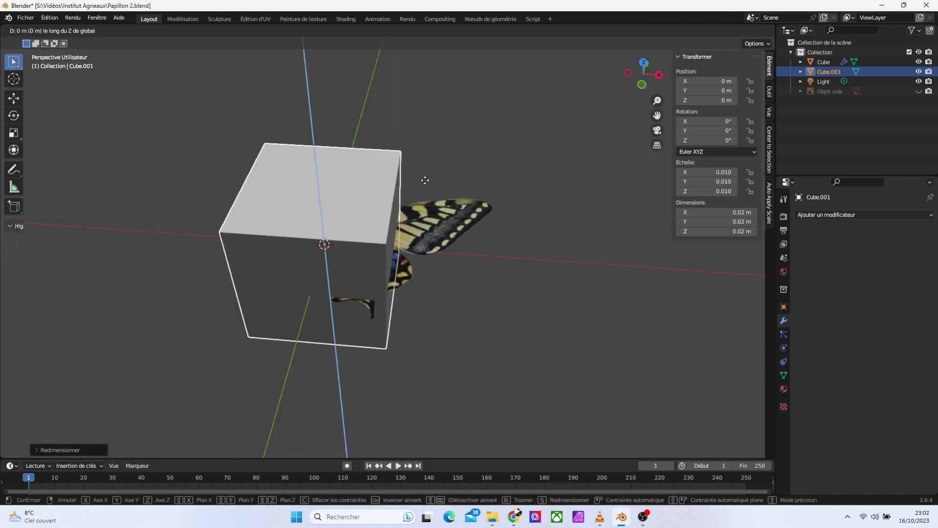
left_click(412, 246)
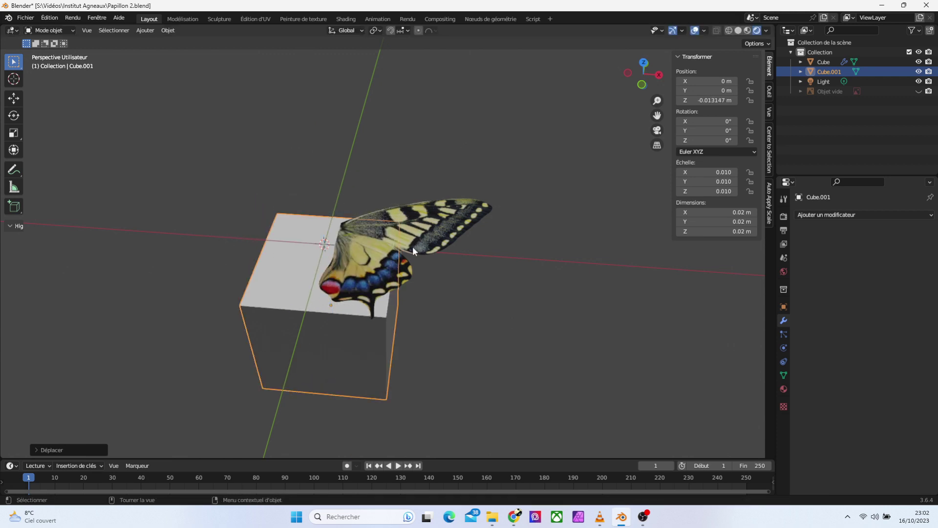
left_click(501, 251)
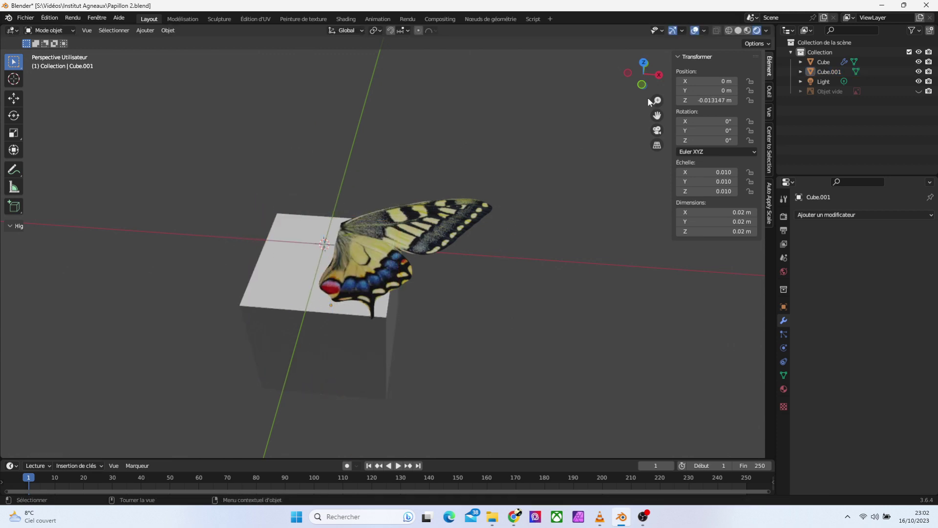
scroll(509, 195, "up", 5)
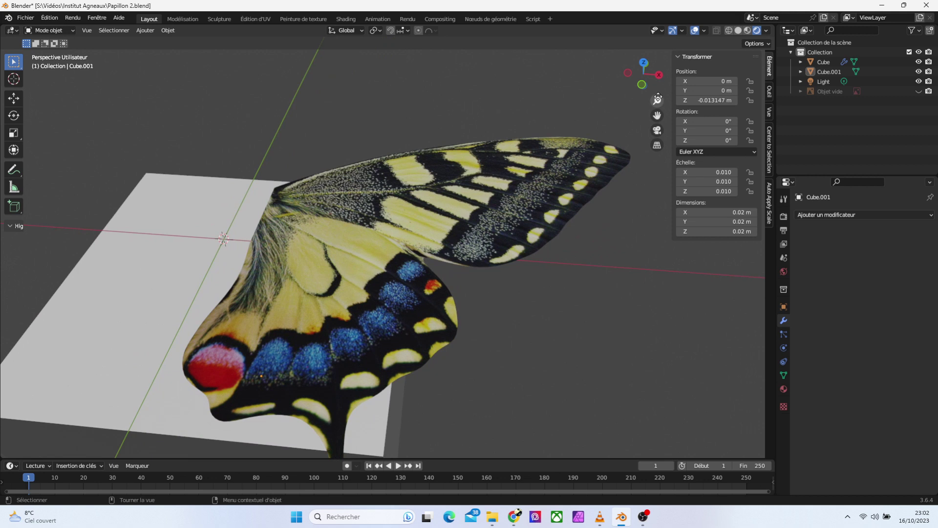
left_click(507, 197)
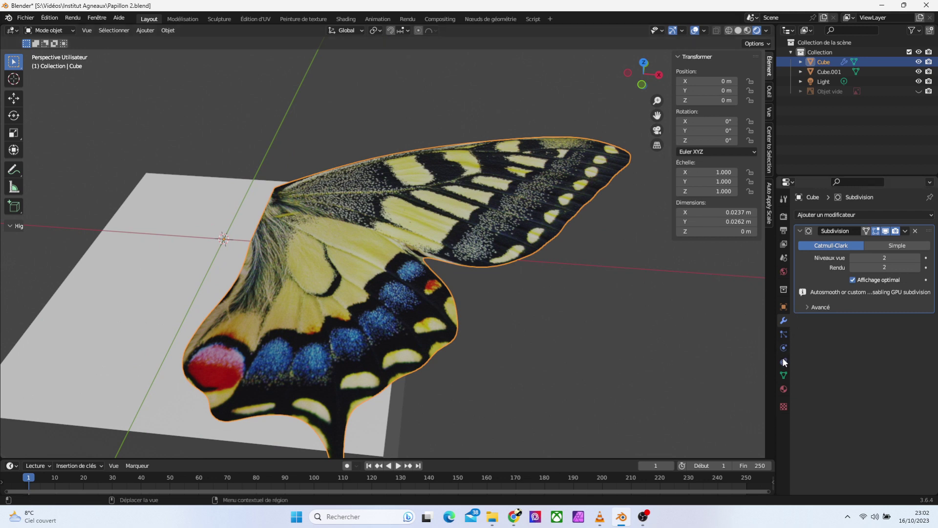
In the wing's Material properties, set Subsurface to 0.421 and orbit to review the wing
left_click(784, 389)
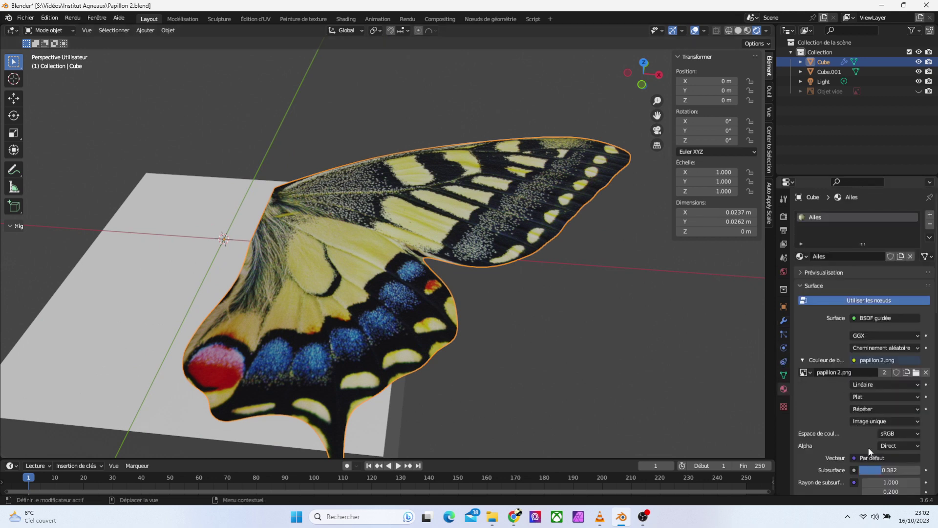
scroll(869, 447, "down", 3)
scroll(869, 447, "down", 2)
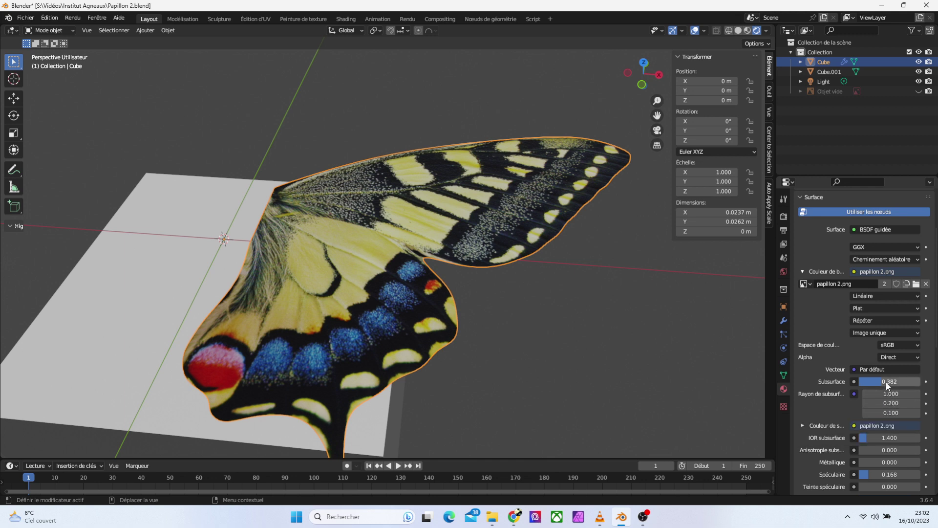
left_click_drag(887, 381, 907, 381)
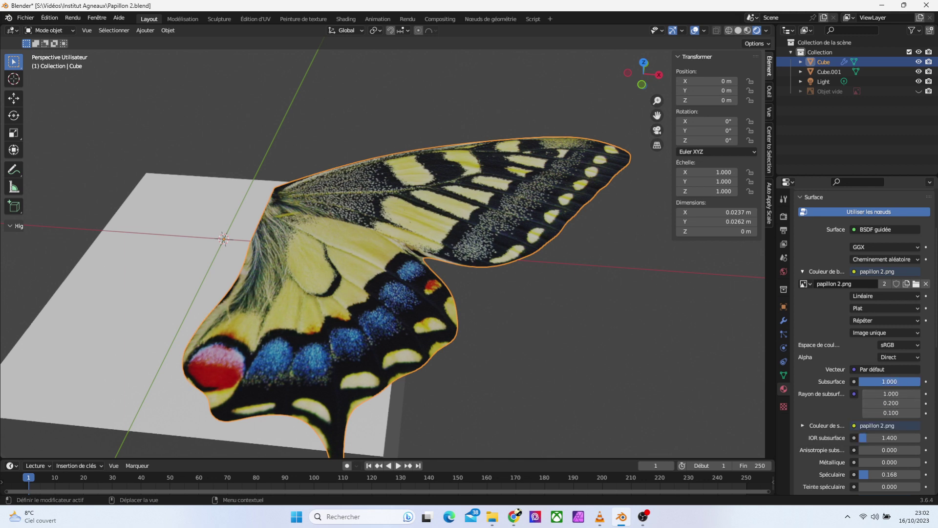
left_click_drag(907, 381, 883, 381)
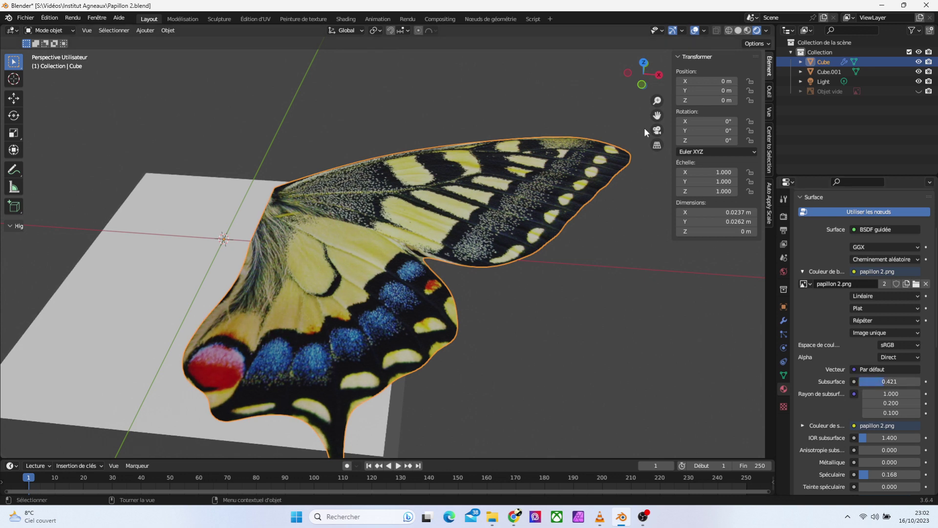
left_click_drag(654, 84, 636, 89)
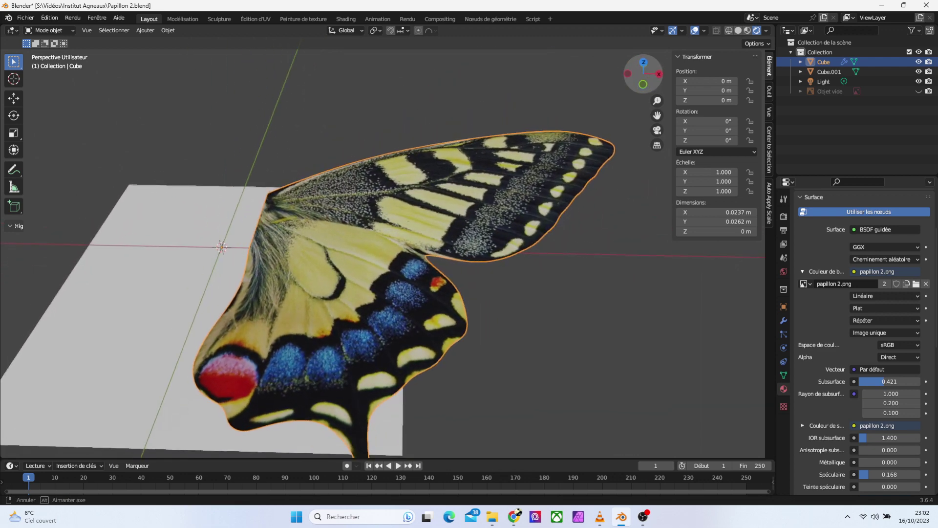
left_click_drag(643, 74, 657, 101)
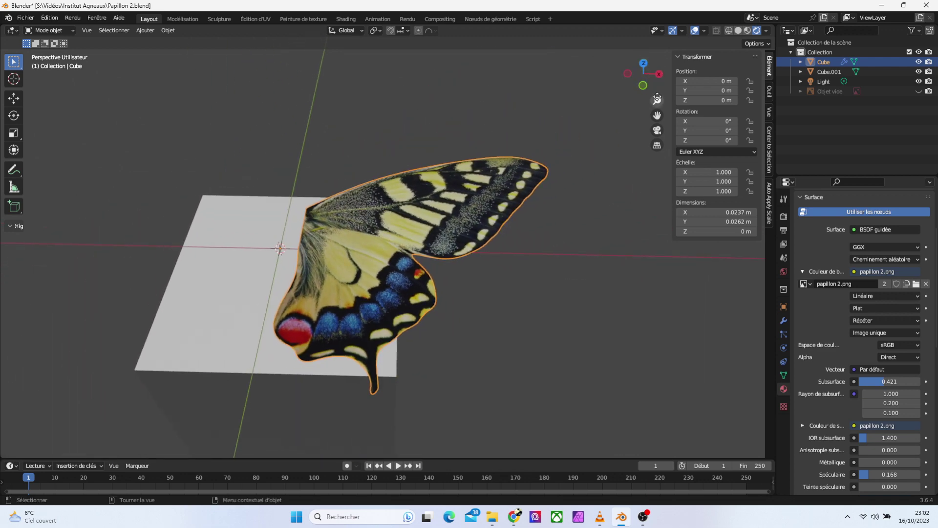
Add a Mirror modifier to the wing to create the opposite wing
left_click(784, 320)
left_click(853, 215)
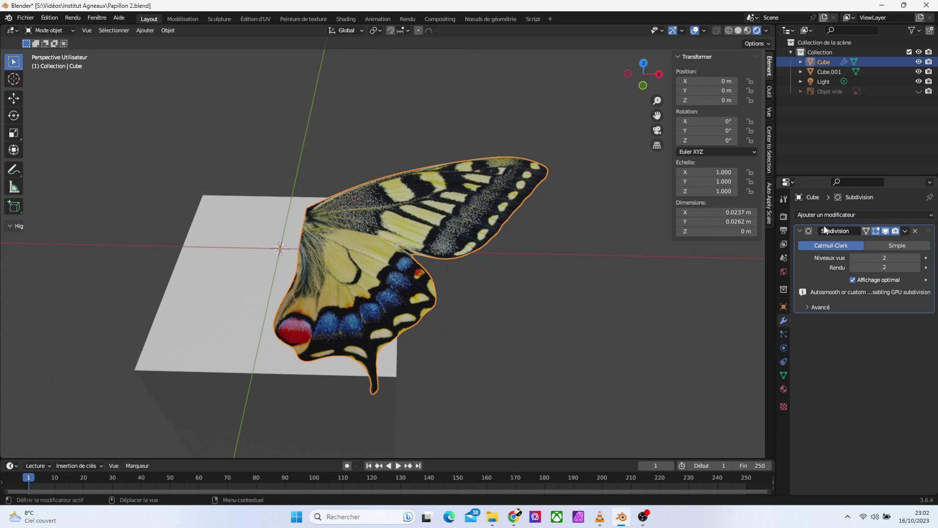
left_click(801, 230)
left_click(834, 215)
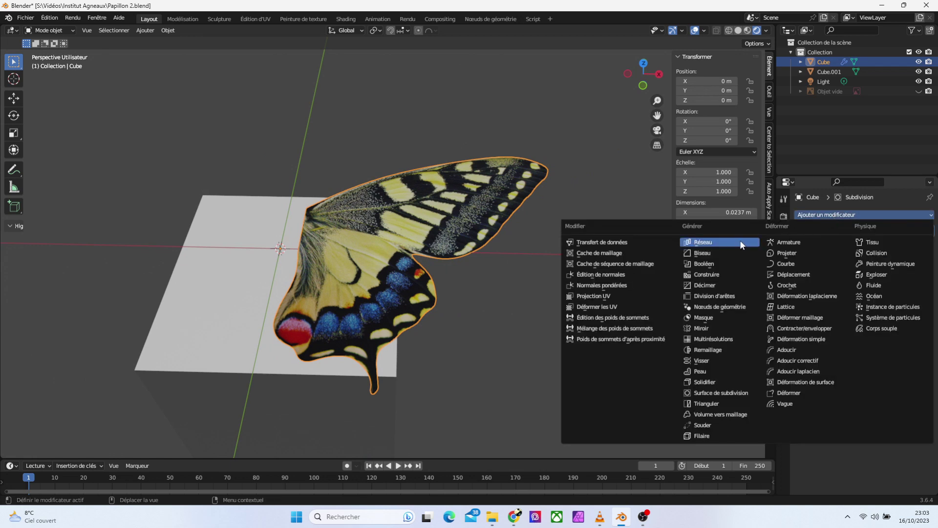
left_click(710, 328)
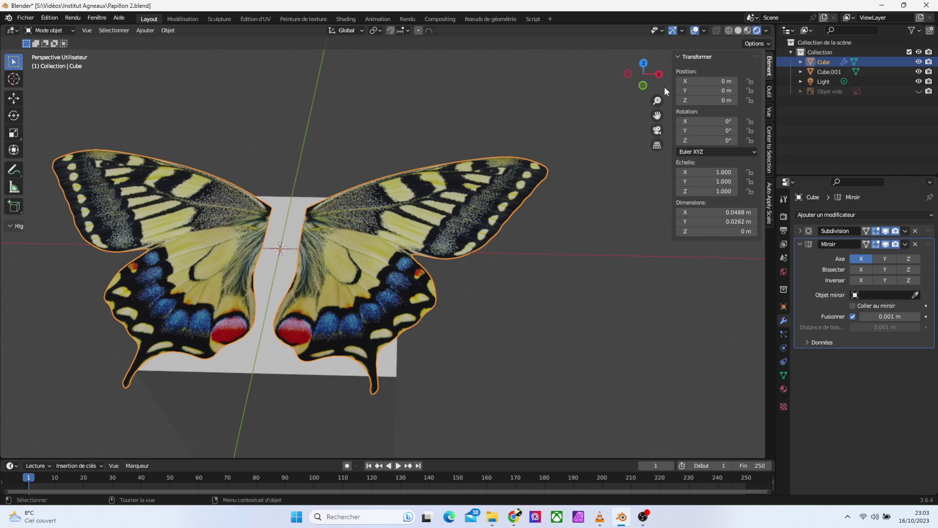
Zoom in, set the view's Clip Start to 0.002 m, and reselect the wing
mouse_move(658, 100)
left_mouse_down()
mouse_move(658, 86)
mouse_move(621, 80)
mouse_move(632, 90)
left_mouse_up()
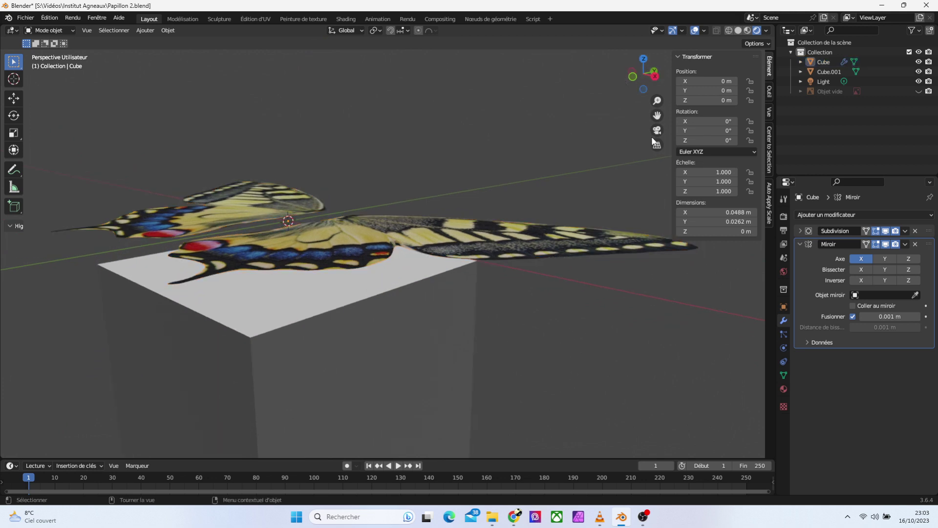
mouse_move(657, 100)
left_mouse_down()
mouse_move(658, 80)
mouse_move(658, 95)
left_mouse_up()
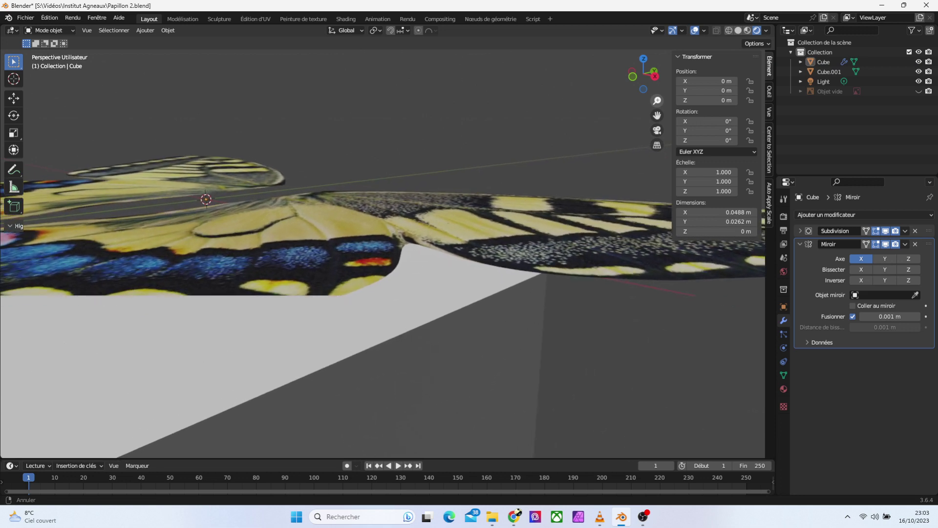
left_click(770, 110)
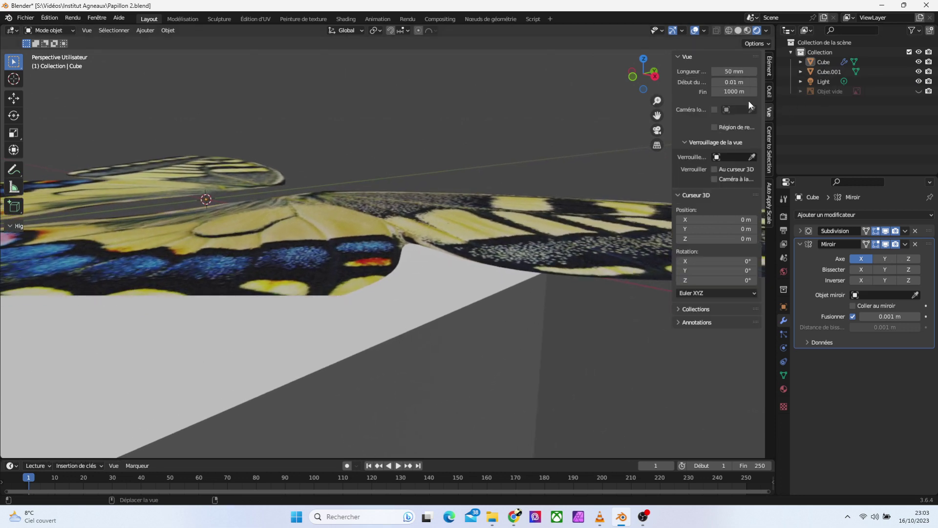
left_click(736, 83)
key("BackSpace")
key("BackSpace")
key("BackSpace")
type("02")
key("Return")
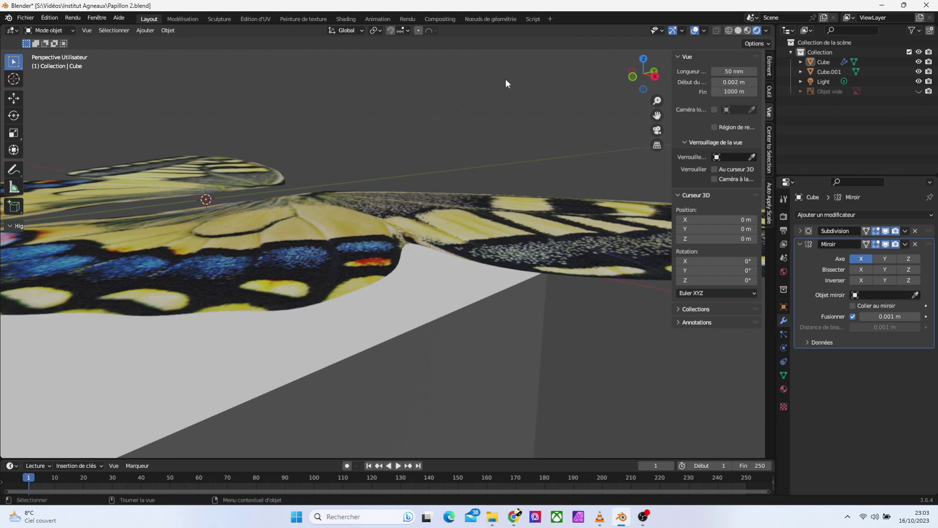
left_click(592, 239)
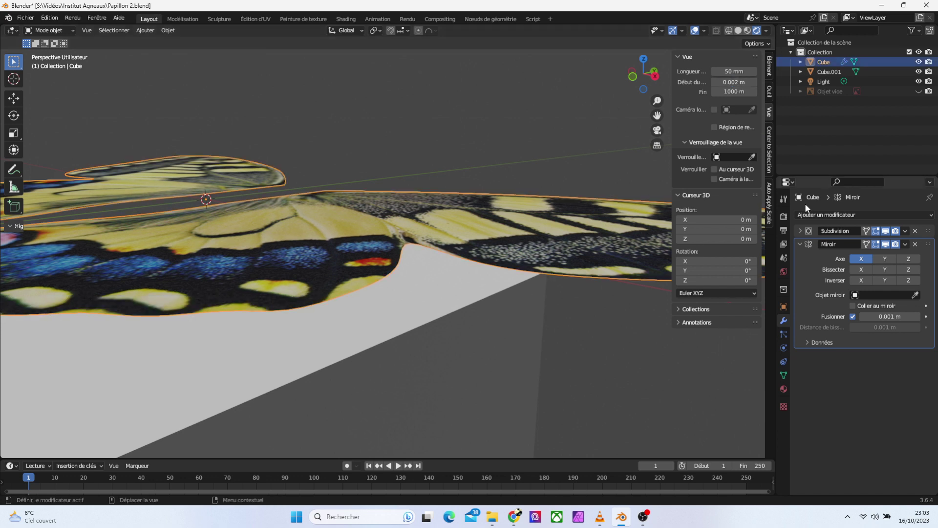
Add a Solidify modifier to the wings with a thickness of 0.0005 m
left_click(828, 215)
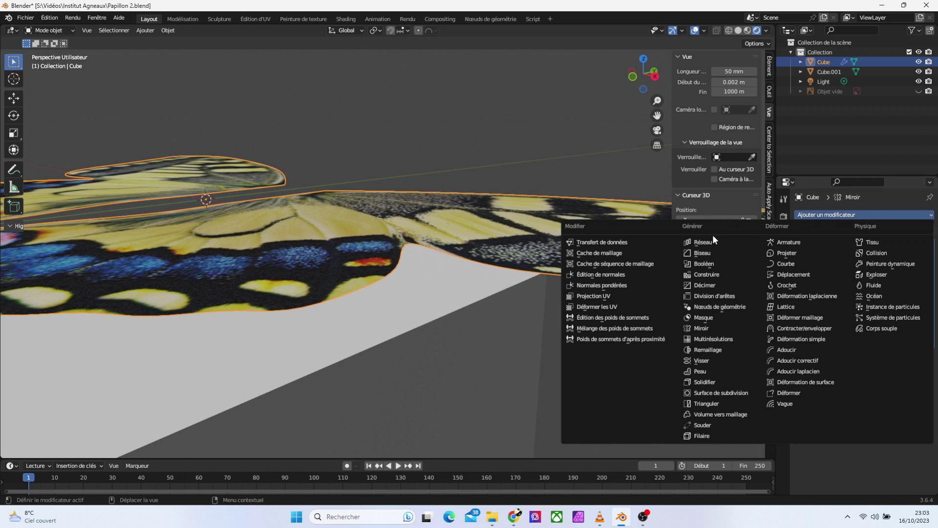
left_click(715, 382)
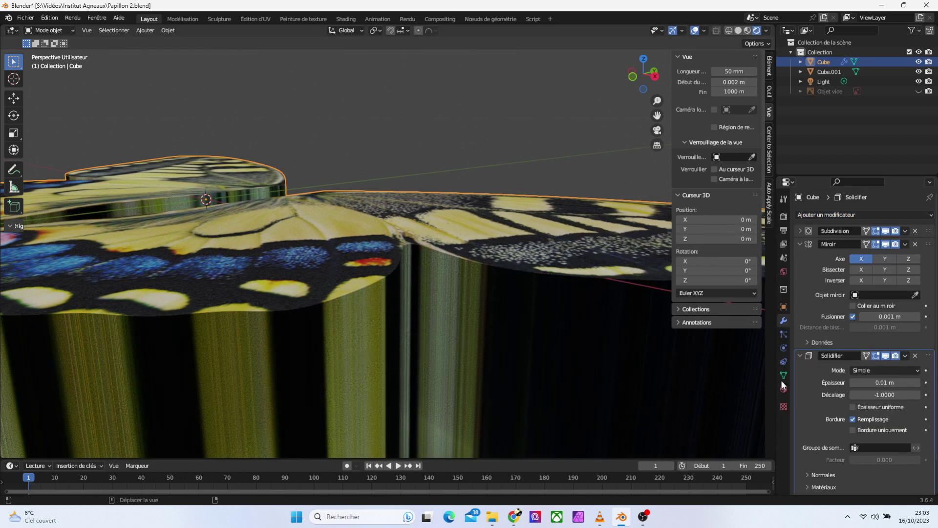
left_click(897, 382)
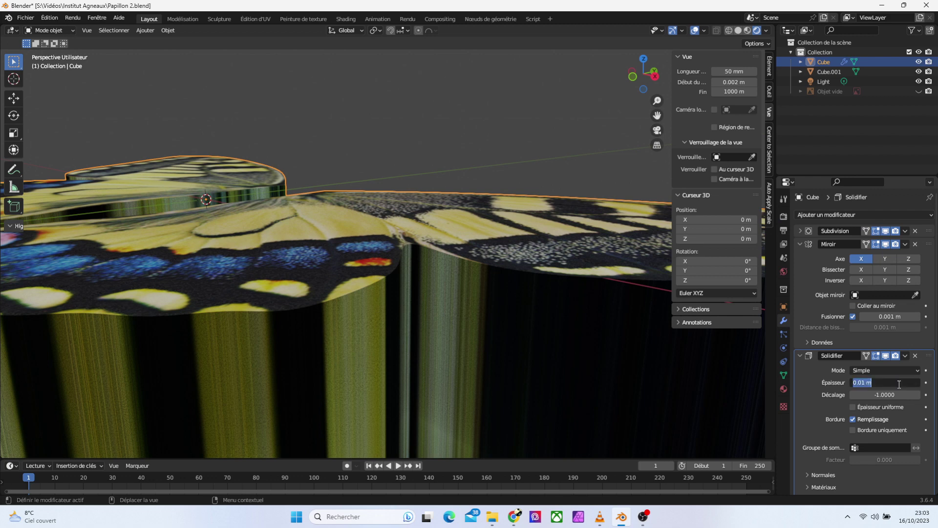
type("0.")
type("mm")
key("Return")
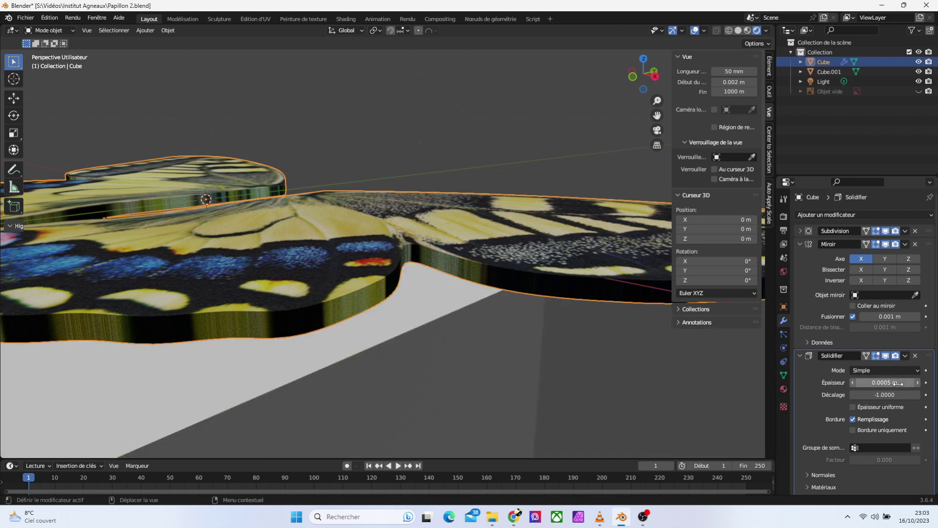
Halve the Solidify thickness twice to 0.000125 m and zoom in on the wing edge
left_click(901, 384)
type("2")
key("Return")
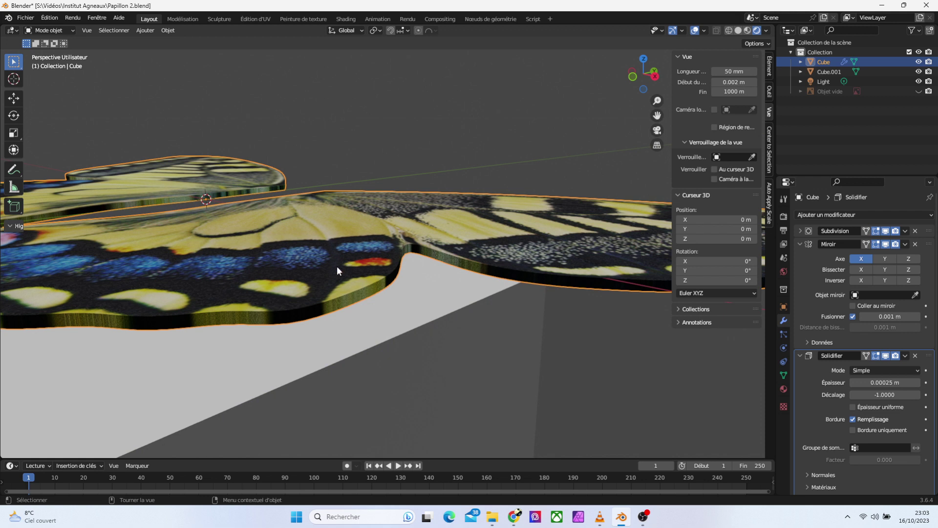
left_click(769, 66)
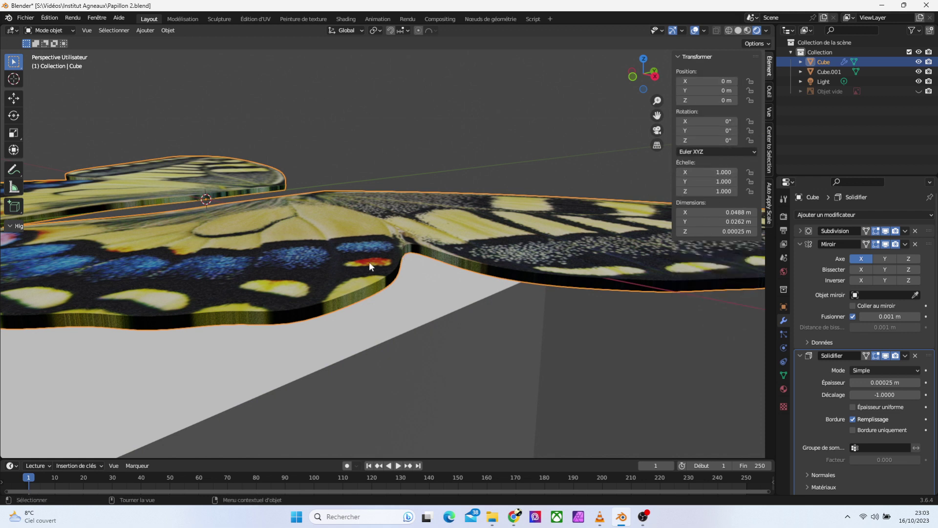
left_click(883, 382)
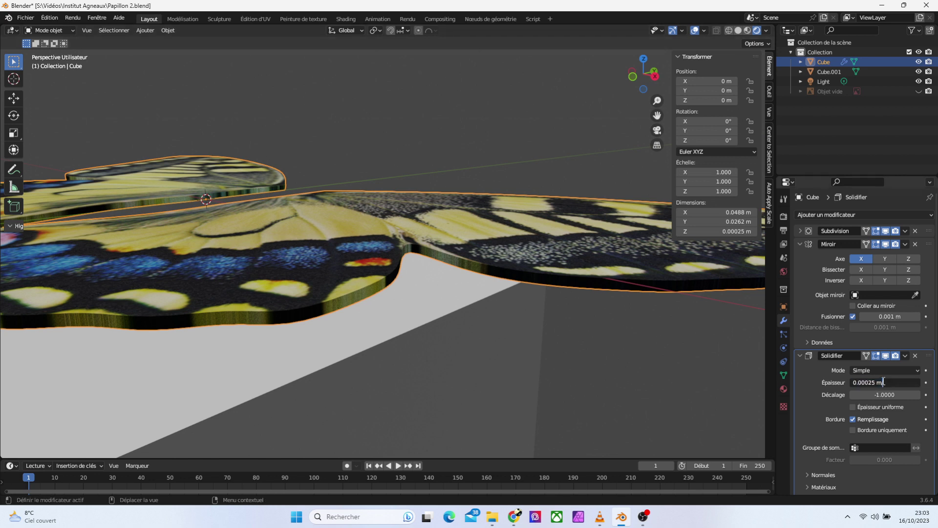
type("0/2")
key("Return")
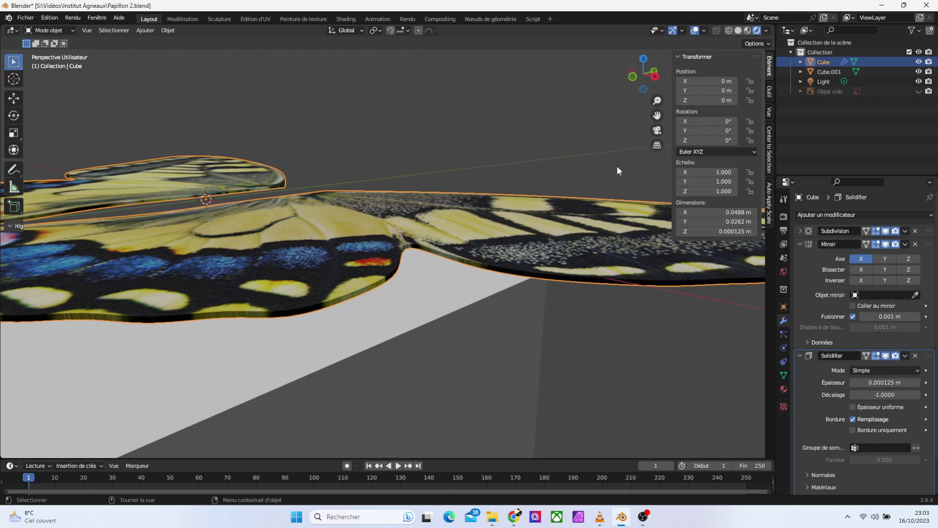
mouse_move(657, 100)
left_mouse_down()
mouse_move(656, 127)
mouse_move(509, 162)
left_mouse_up()
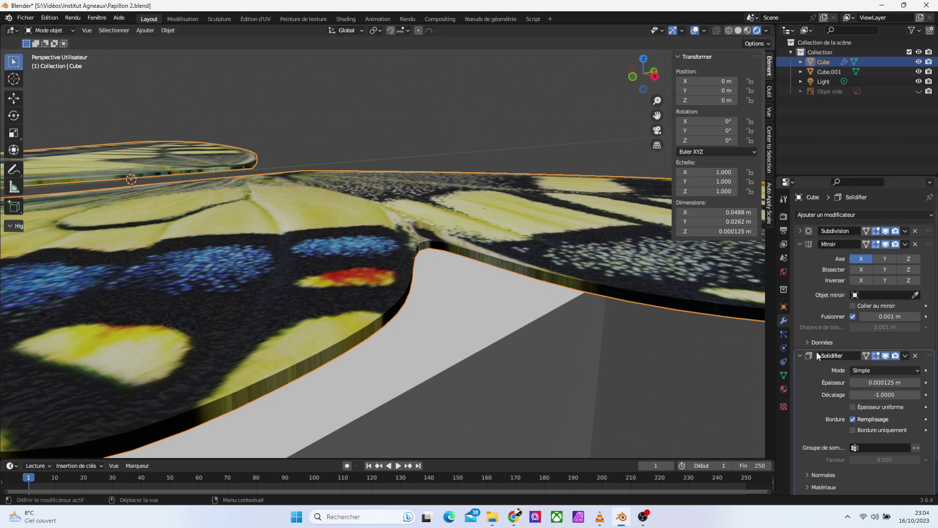
Move Solidify to the top of the modifier stack and compare wings with and without Subdivision
left_click_drag(912, 353, 917, 186)
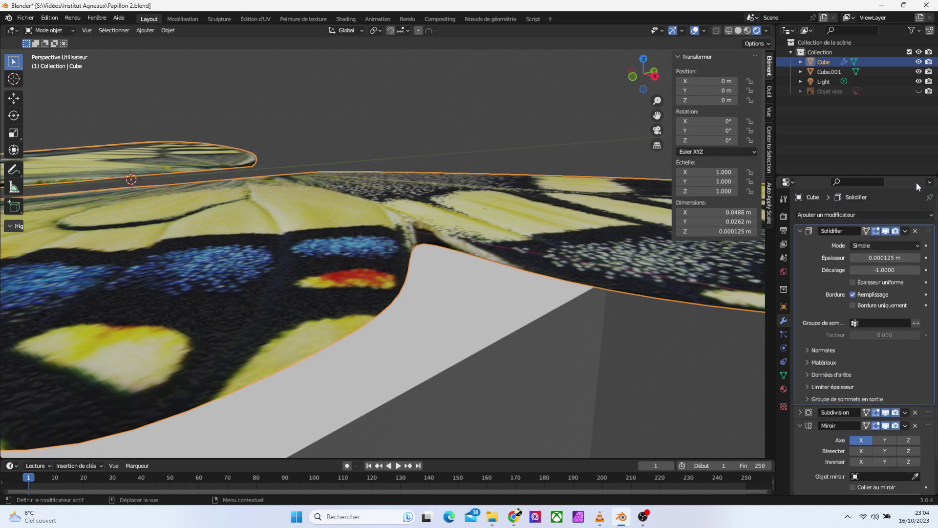
left_click(629, 350)
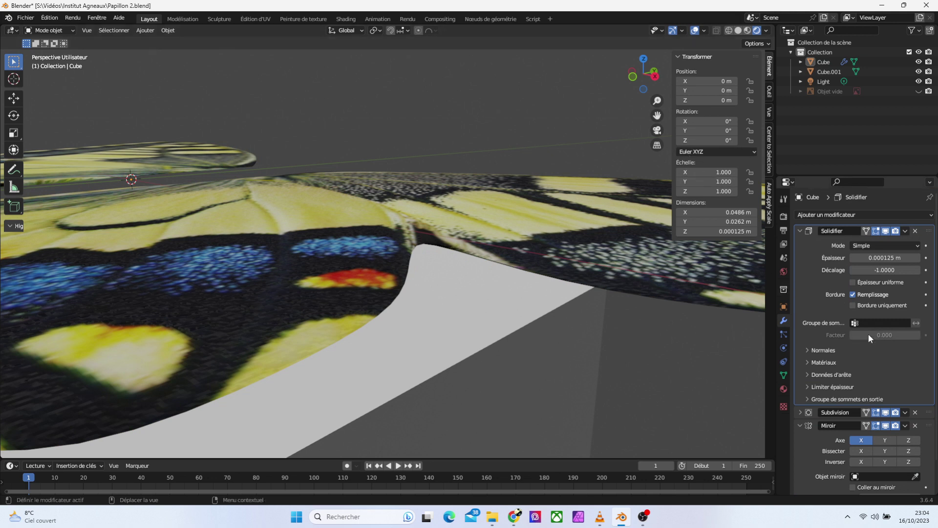
left_click(886, 411)
left_click(886, 412)
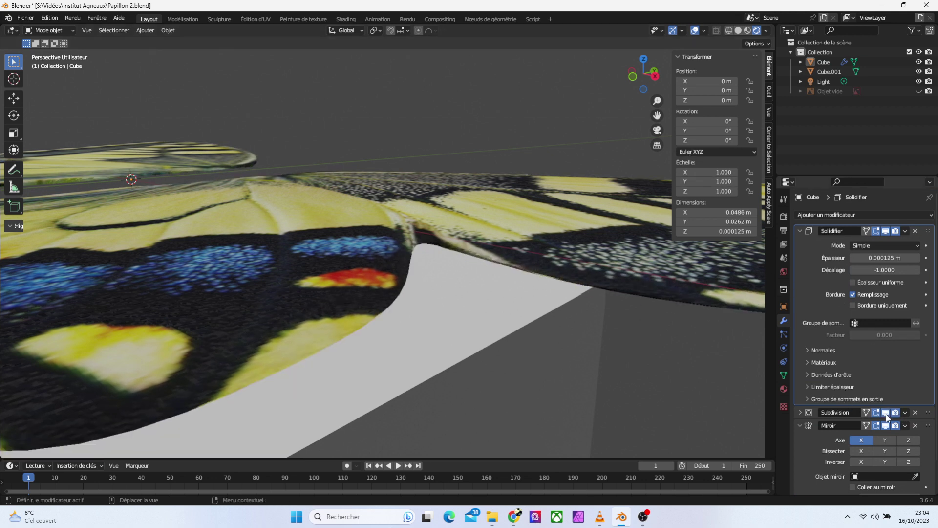
left_click(886, 412)
left_click(886, 412)
left_click(886, 412)
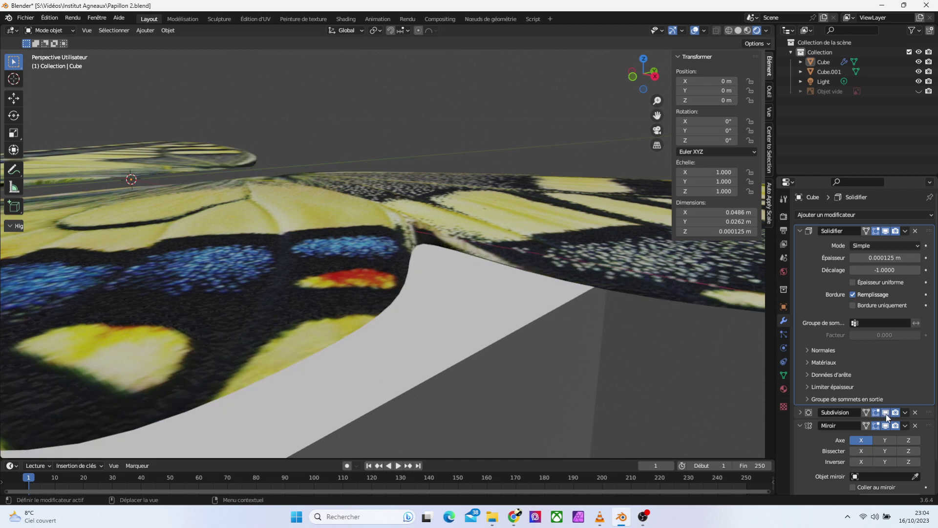
left_click(886, 412)
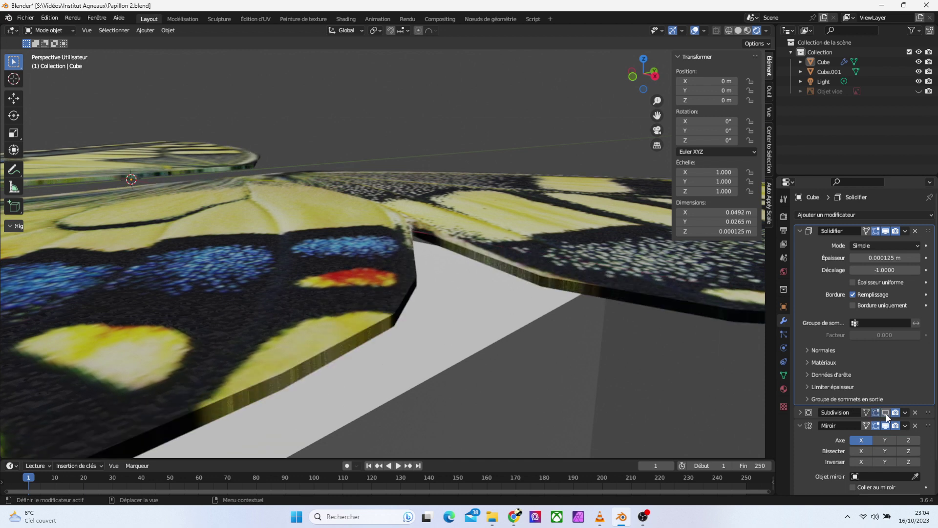
Lower the Subdivision modifier's render level from 2 to 1
left_click(800, 412)
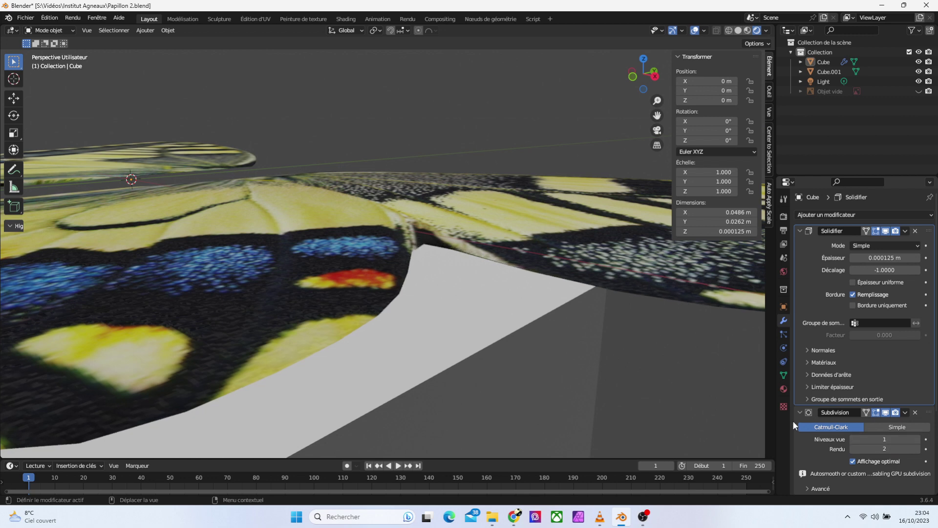
left_click_drag(657, 99, 657, 118)
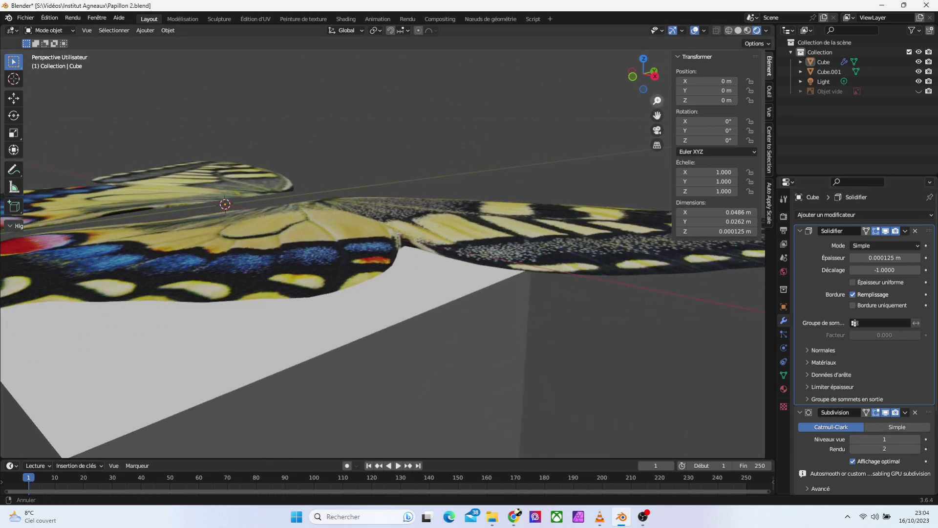
left_click(853, 450)
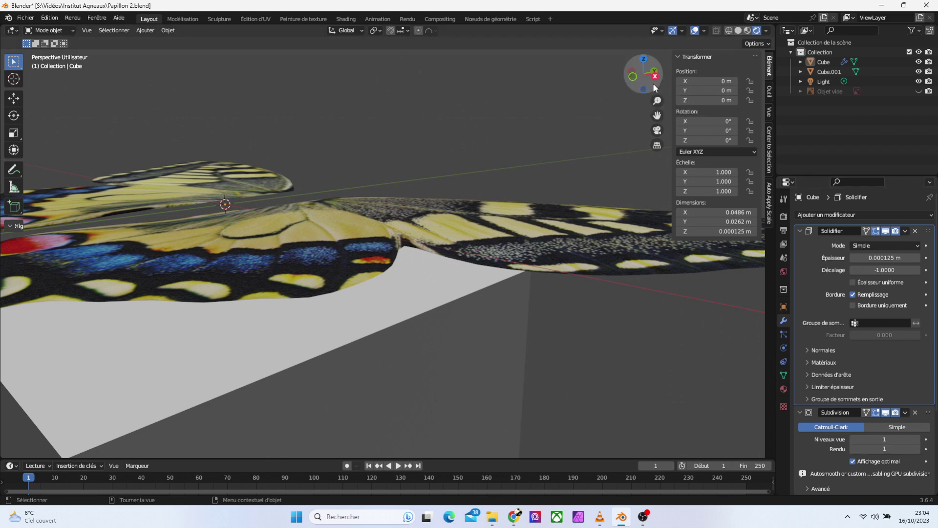
mouse_move(653, 84)
left_mouse_down()
mouse_move(633, 91)
mouse_move(643, 73)
mouse_move(645, 81)
left_mouse_up()
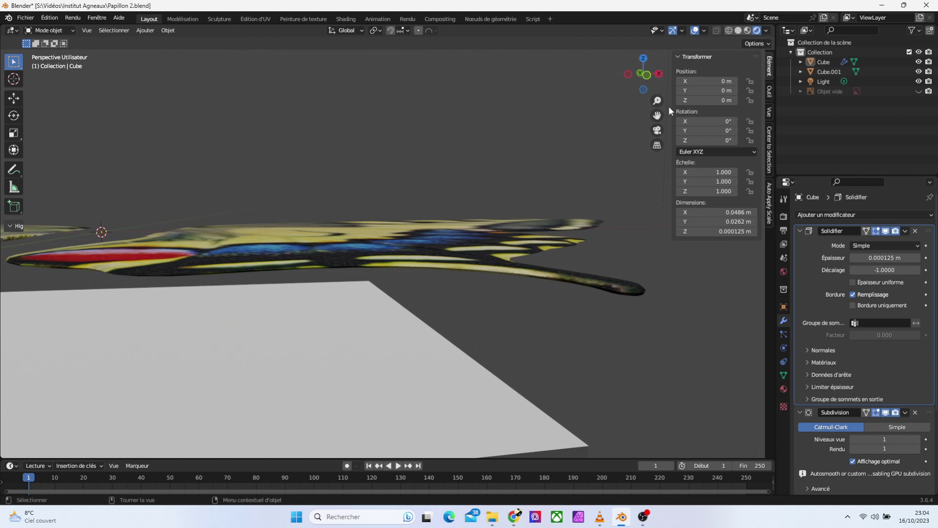
scroll(863, 412, "down", 3)
scroll(862, 410, "down", 1)
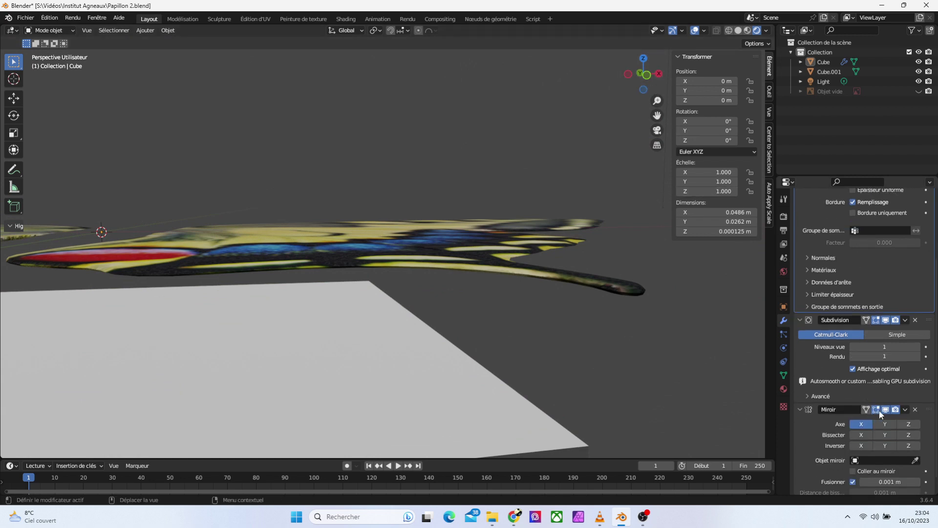
scroll(882, 313, "up", 4)
Compare the wings with and without Solidify, then view the butterfly from above
left_click(887, 230)
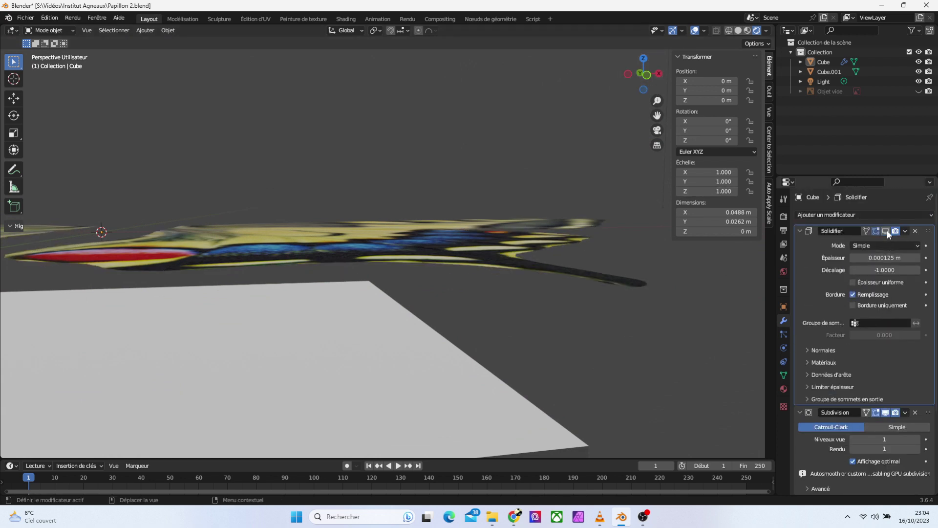
left_click(887, 230)
left_click(887, 230)
left_click(887, 231)
left_click(887, 232)
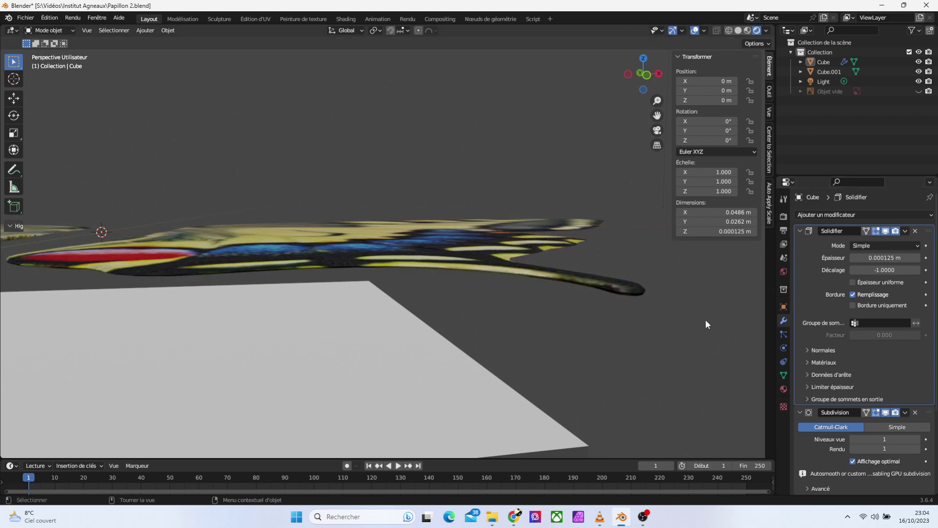
left_click_drag(653, 80, 658, 142)
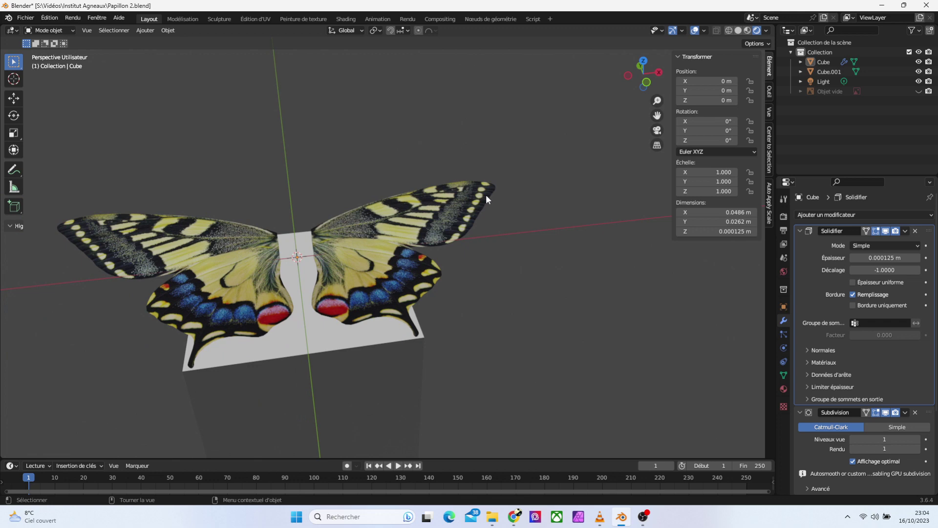
In top view, unhide the 'Objet vide' butterfly image, zoom onto the head, and open the mesh list
key("KP_7")
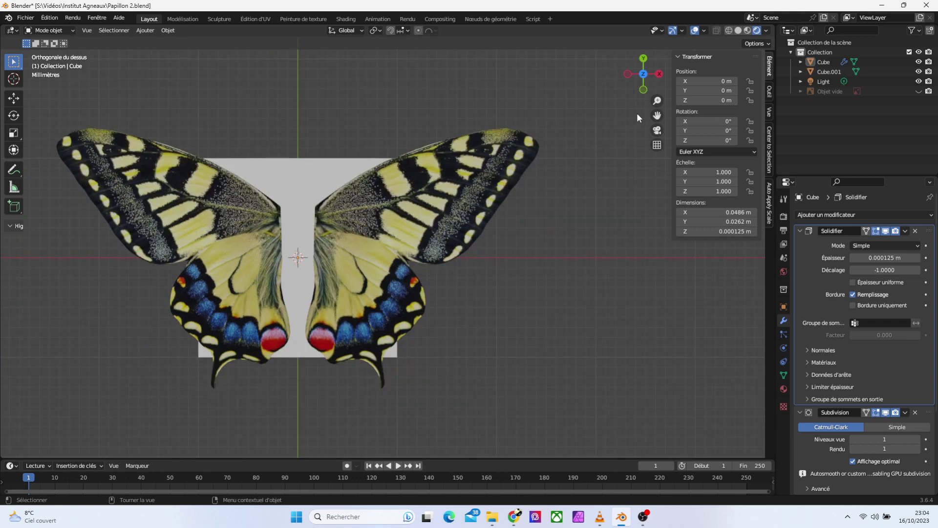
mouse_move(657, 116)
left_mouse_down()
mouse_move(743, 115)
mouse_move(751, 138)
left_mouse_up()
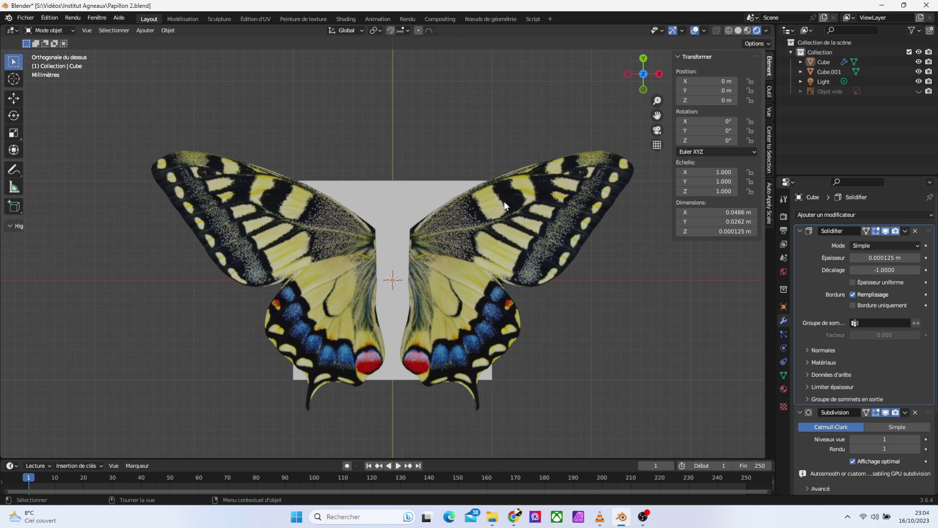
left_click(919, 91)
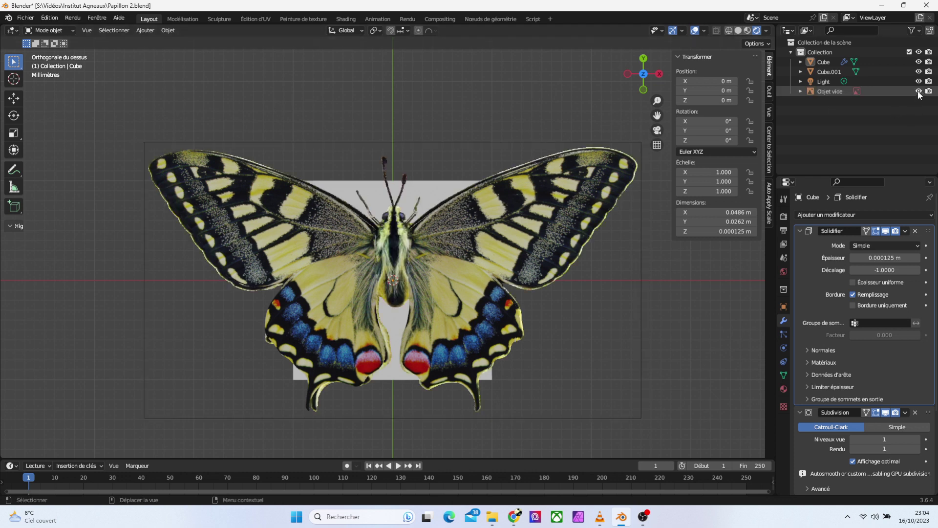
left_click_drag(658, 101, 657, 59)
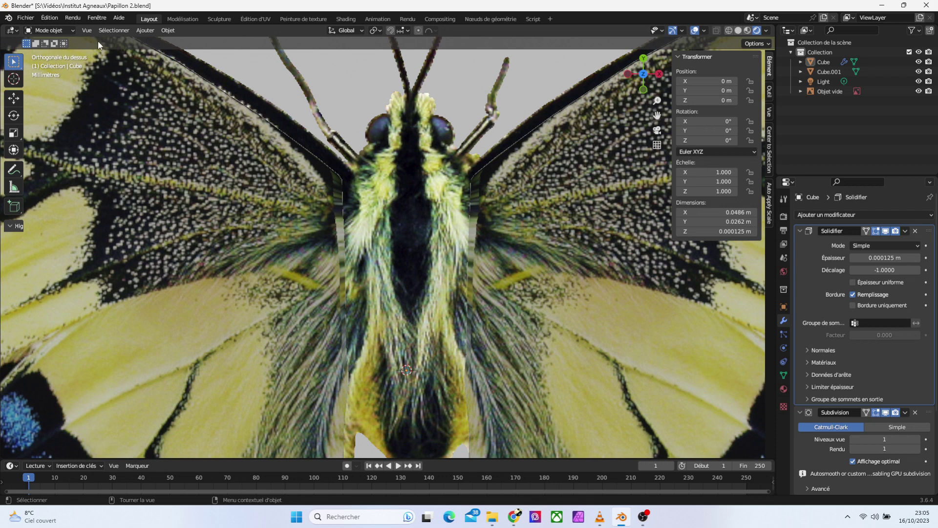
left_click(145, 31)
mouse_move(158, 41)
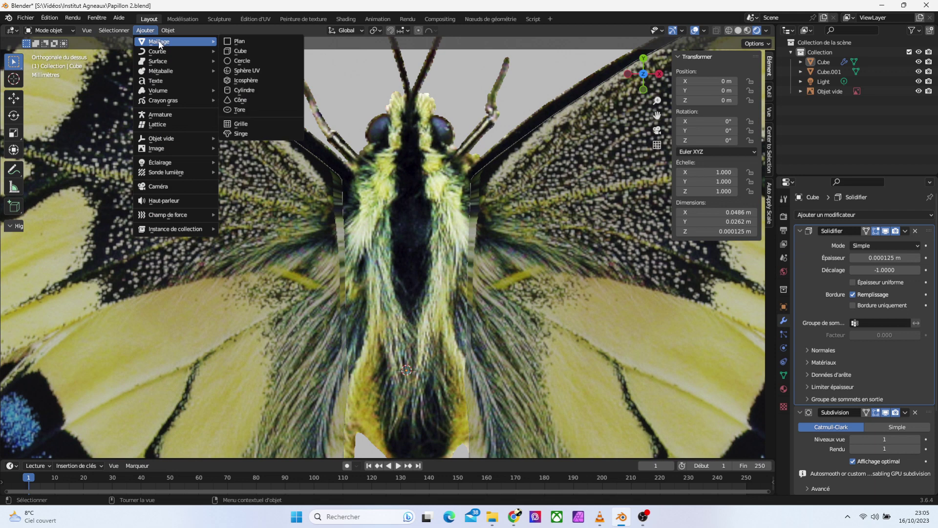
Add a UV sphere scaled to 1/100, rotated 90° on X, and shrunk further
left_click(250, 70)
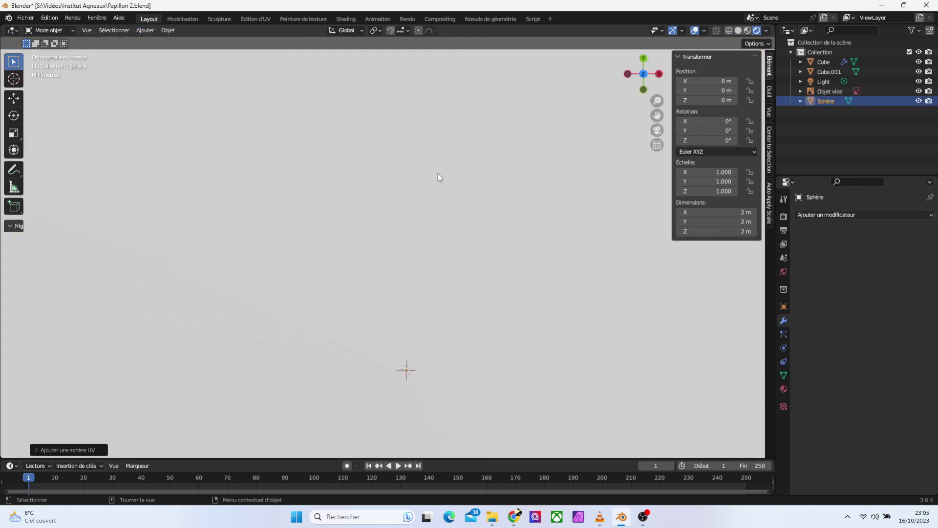
type("s")
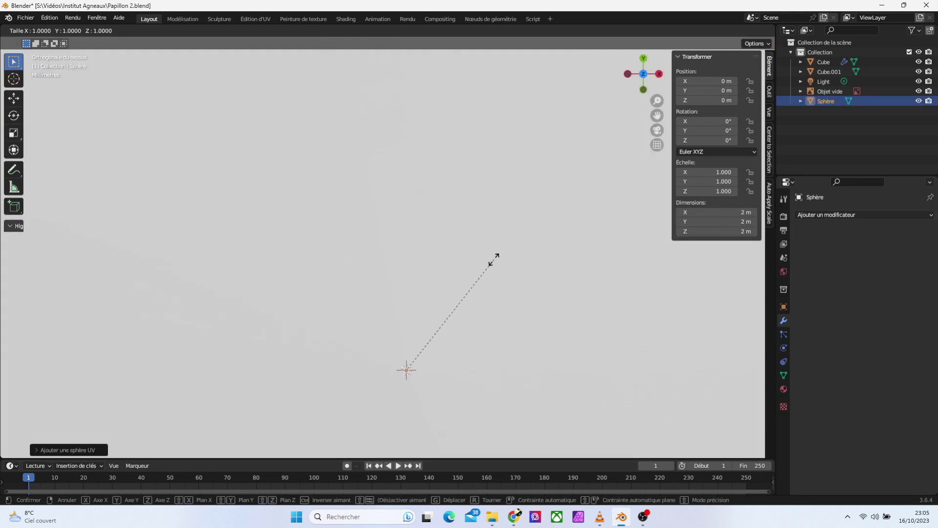
type("1/100")
key("Return")
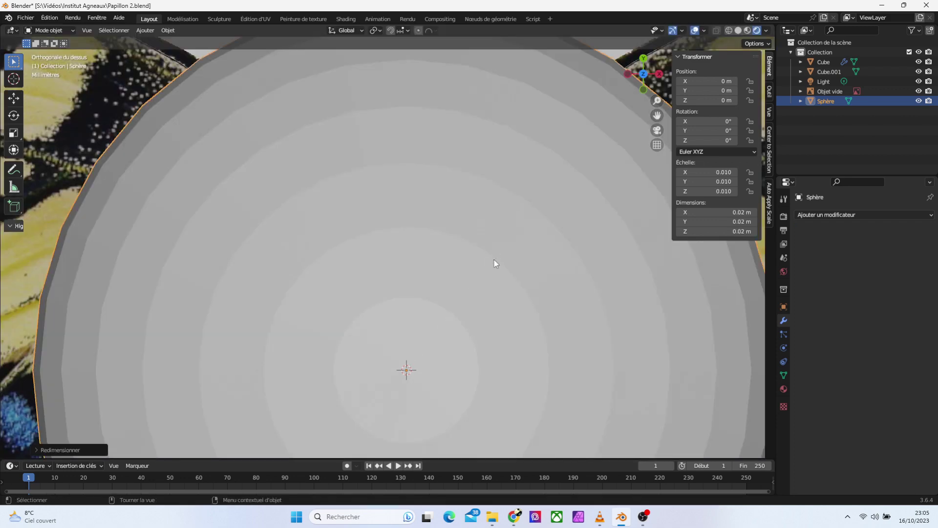
scroll(576, 151, "down", 4)
scroll(549, 182, "down", 1)
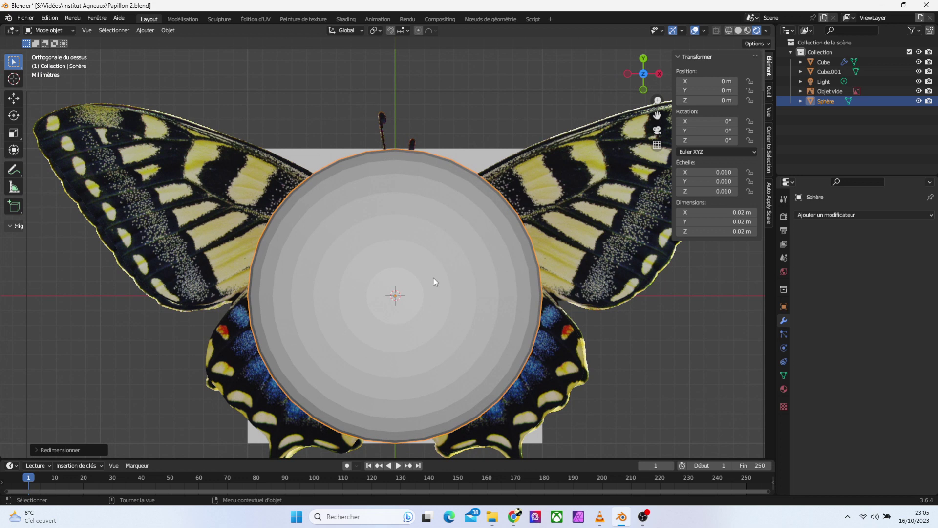
type("r")
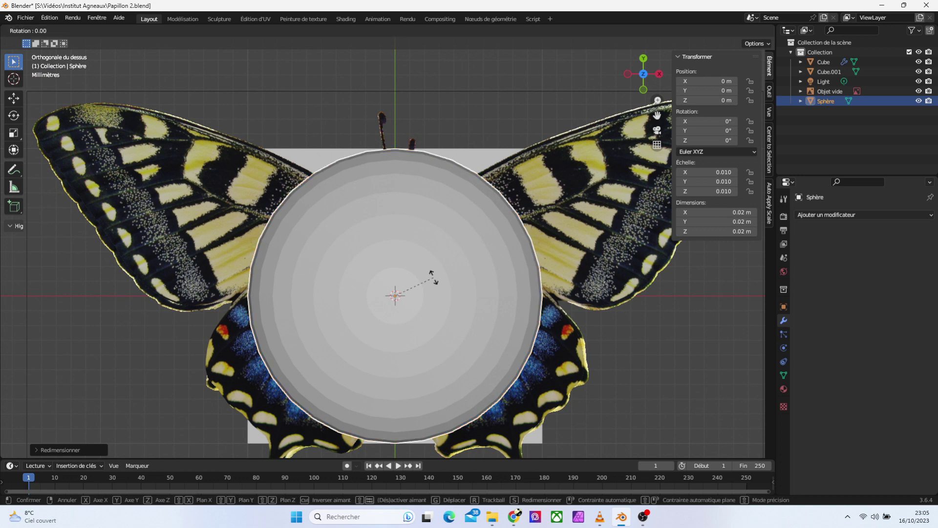
type("x90")
key("Return")
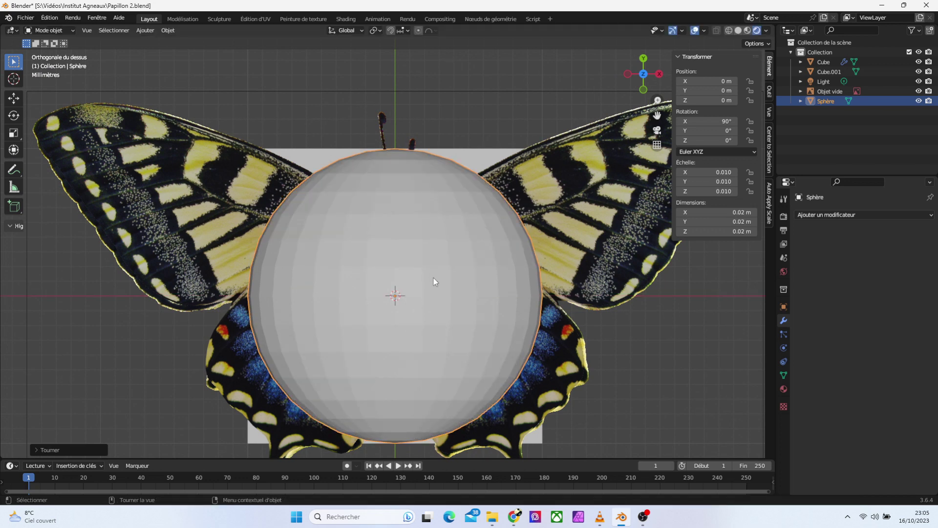
key("s")
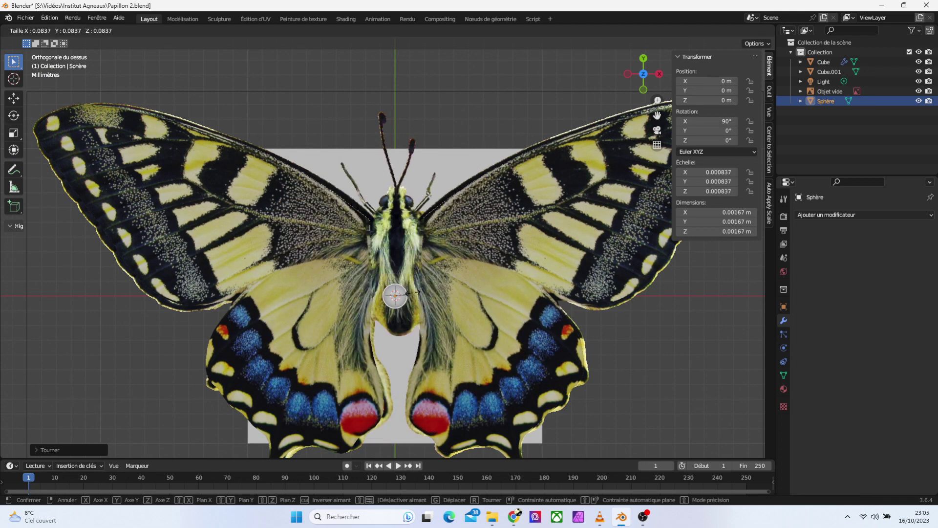
left_click(411, 298)
Move the sphere toward the head along Z and Y, setting Location Z to 0
left_click_drag(657, 101, 453, 343)
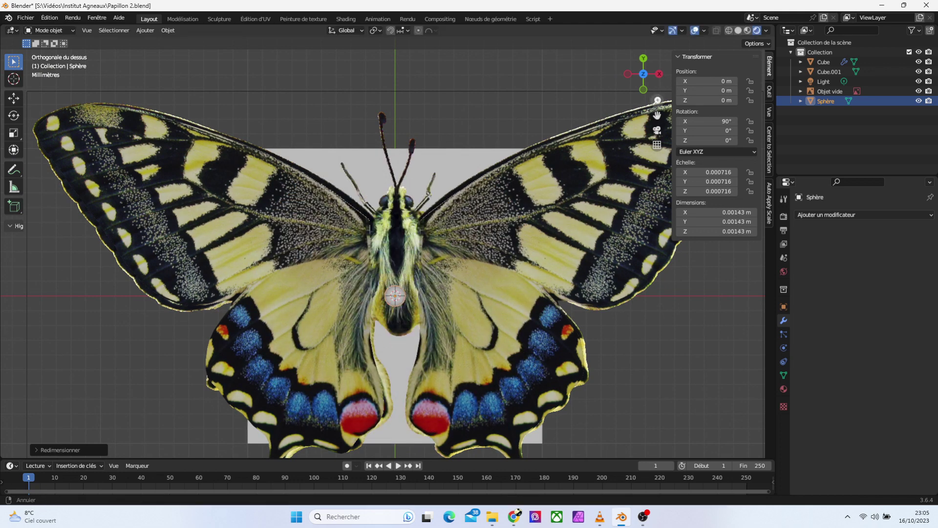
key("g")
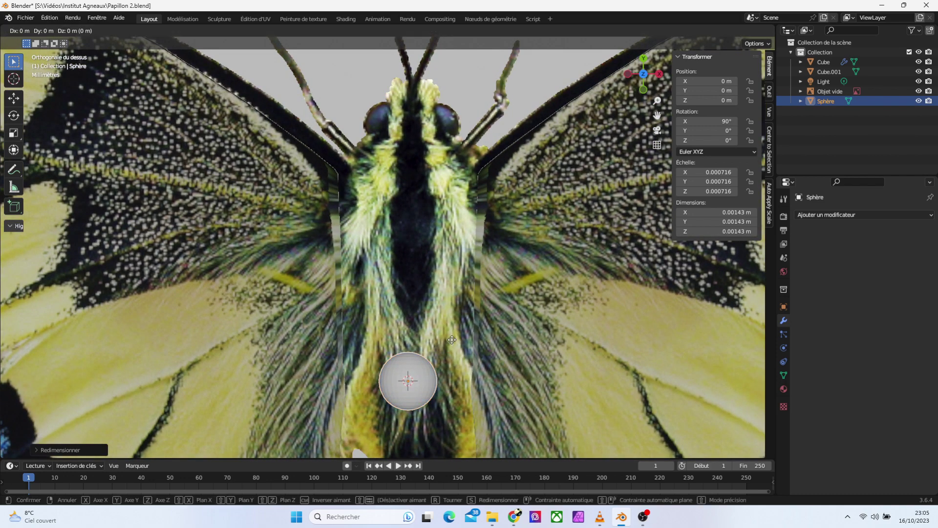
key("z")
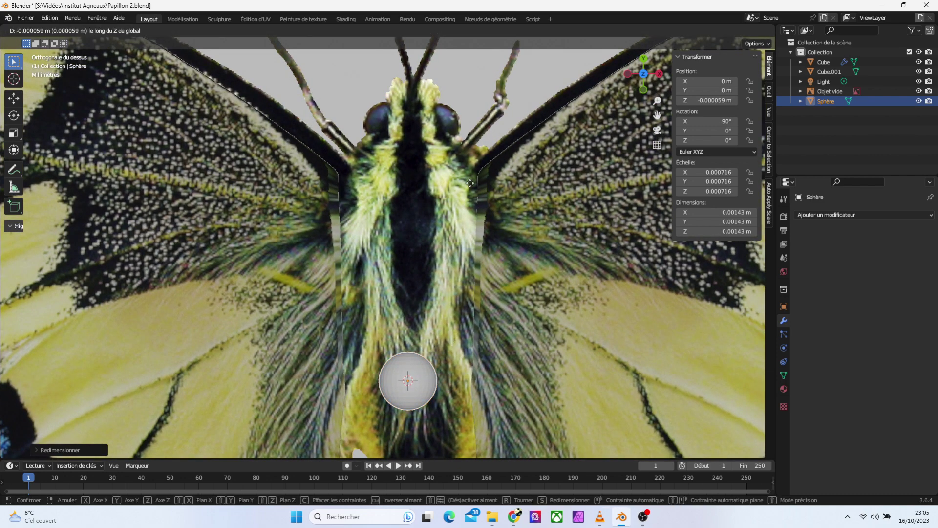
left_click(458, 222)
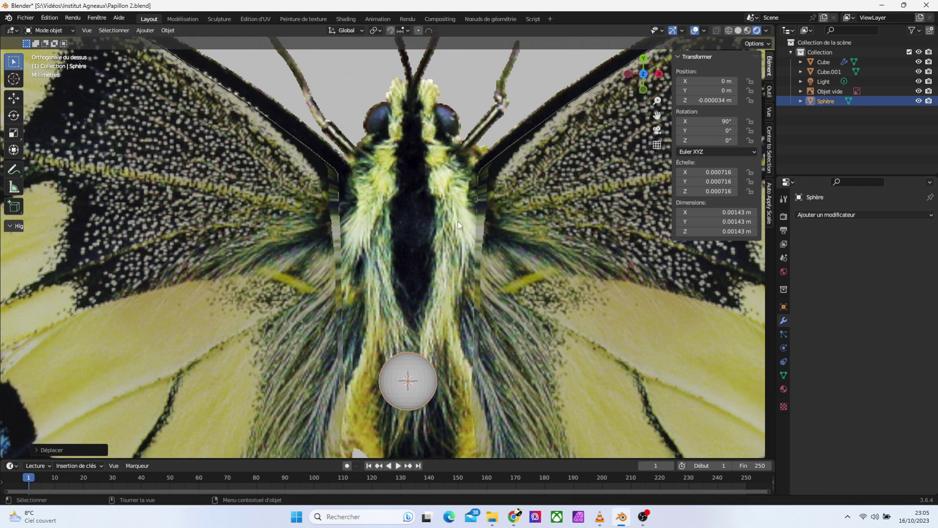
left_click(53, 30)
left_click(55, 45)
key("g")
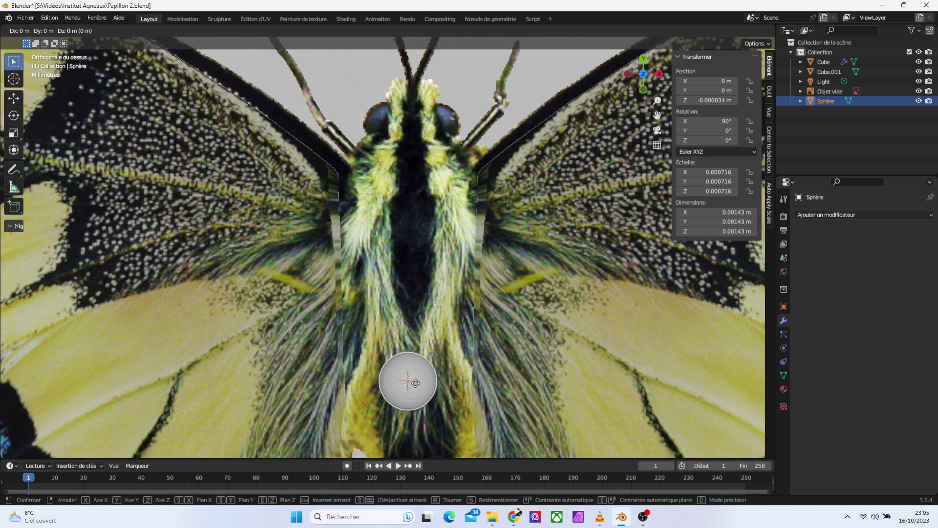
key("y")
left_click(415, 282)
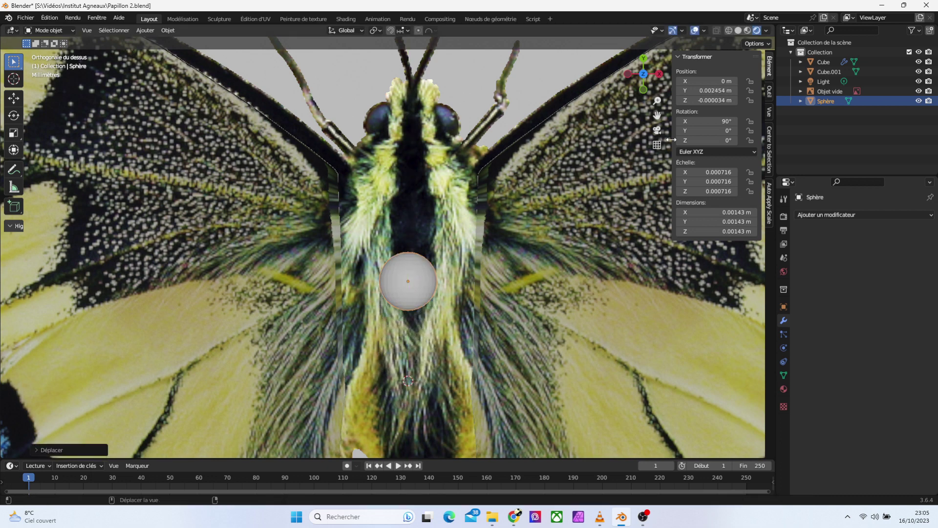
left_click(715, 101)
type("0")
key("Return")
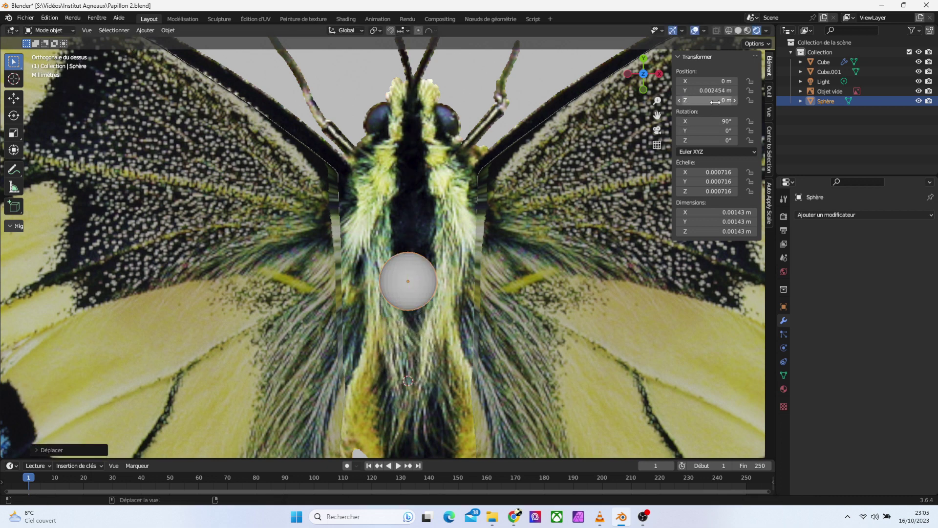
Place the sphere on the head along Y and shrink it to about 0.00093 m
key("g")
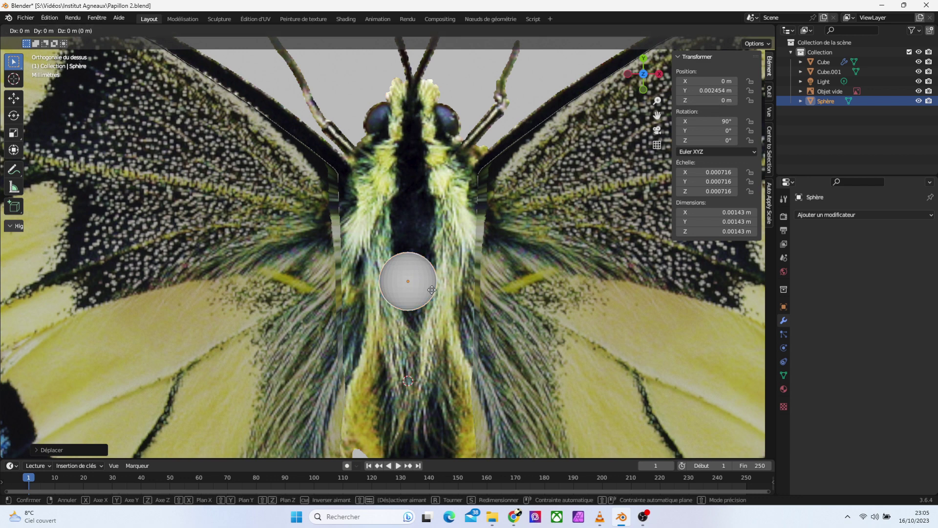
key("x")
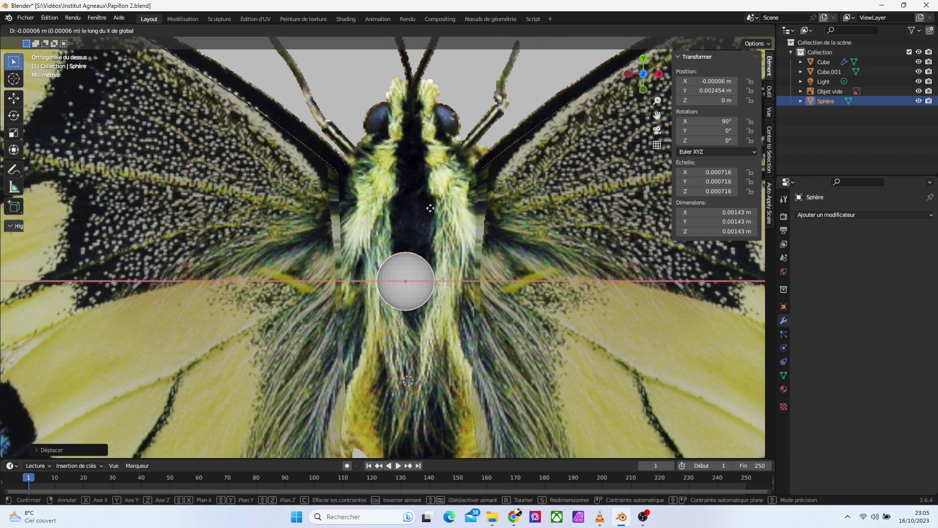
left_click(436, 176)
key("ctrl+z")
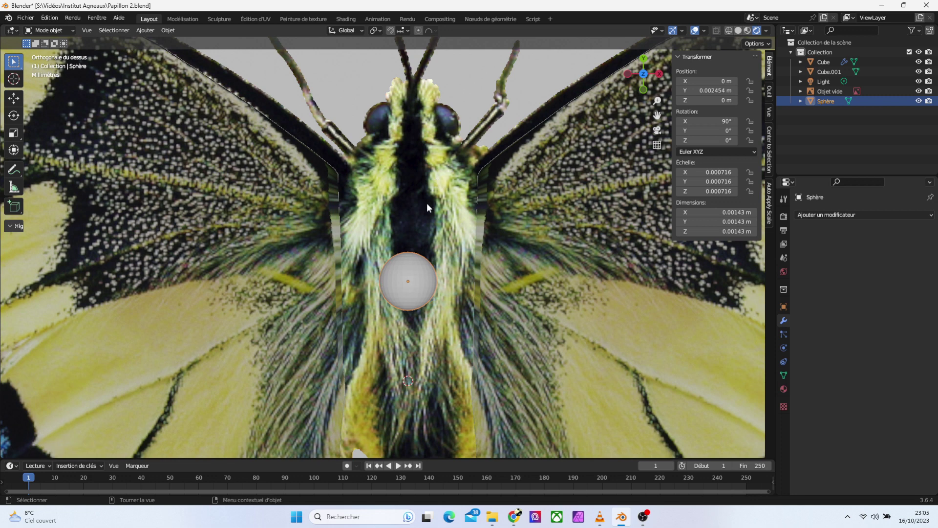
key("g")
key("y")
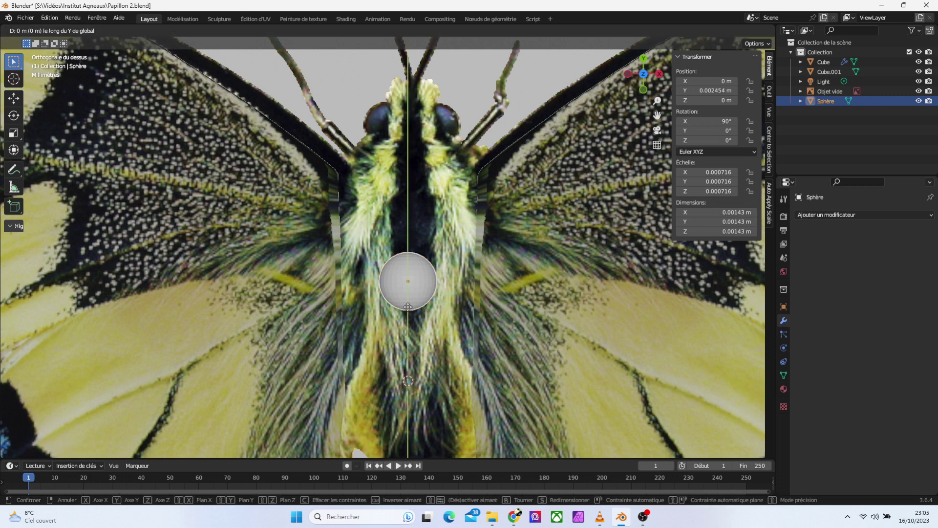
left_click(444, 145)
key("s")
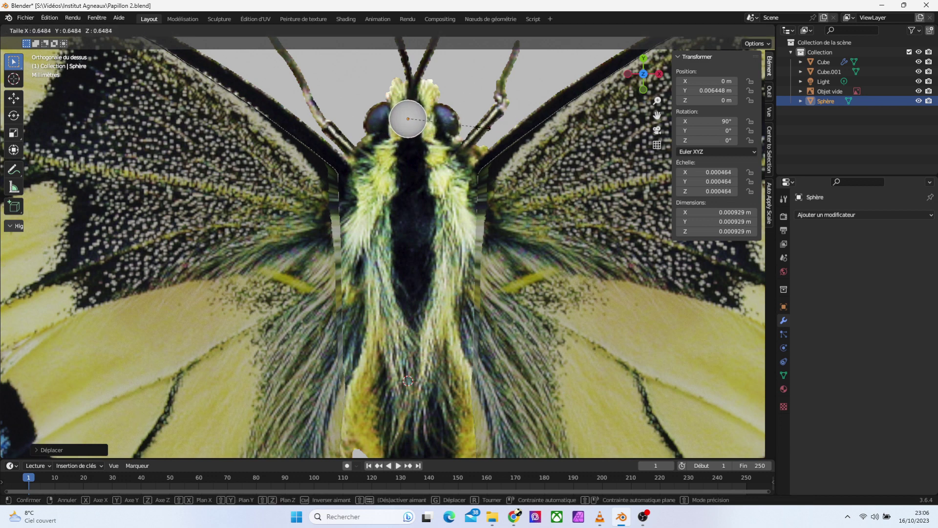
left_click(484, 131)
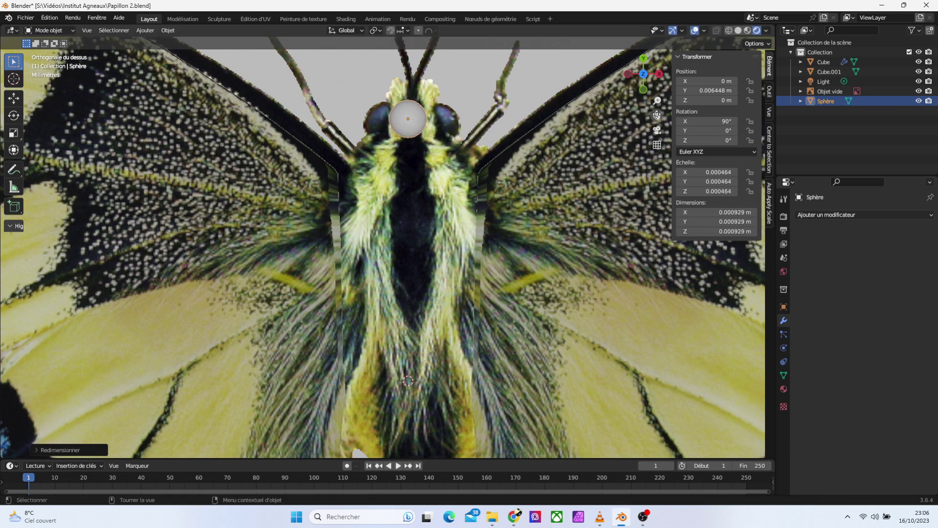
left_click_drag(657, 116, 691, 240)
mouse_move(657, 116)
left_mouse_down()
mouse_move(658, 100)
mouse_move(553, 129)
left_mouse_up()
Give the sphere a new material named 'oeil' with a black base colour
left_click(785, 384)
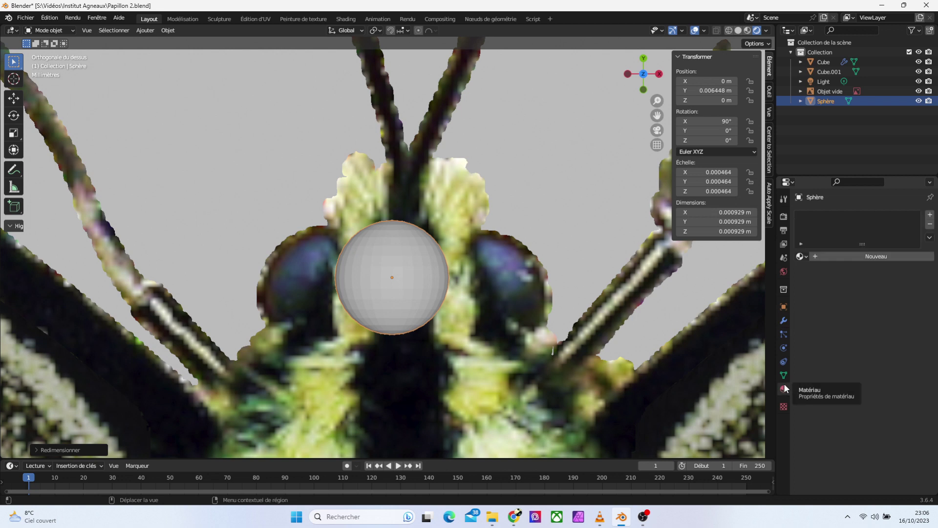
left_click(832, 256)
double_click(835, 256)
type("o")
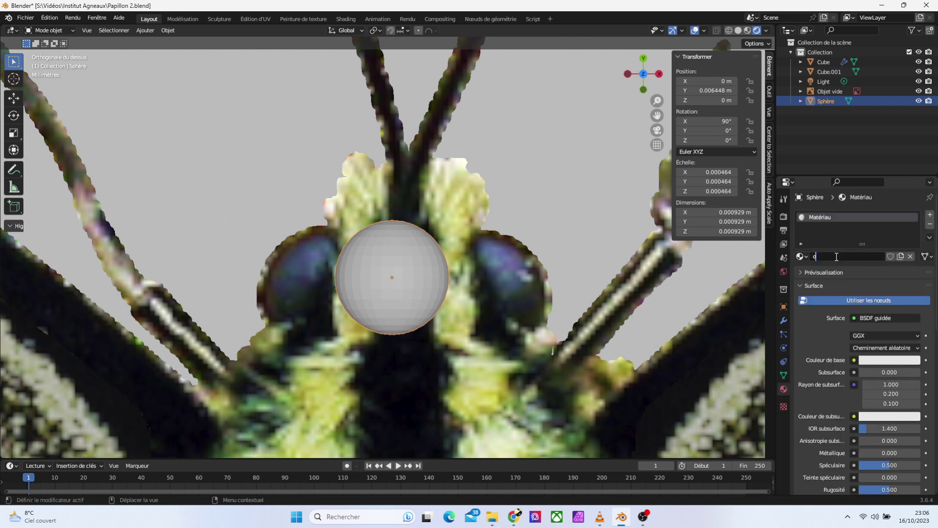
type("eil")
key("Return")
left_click(879, 362)
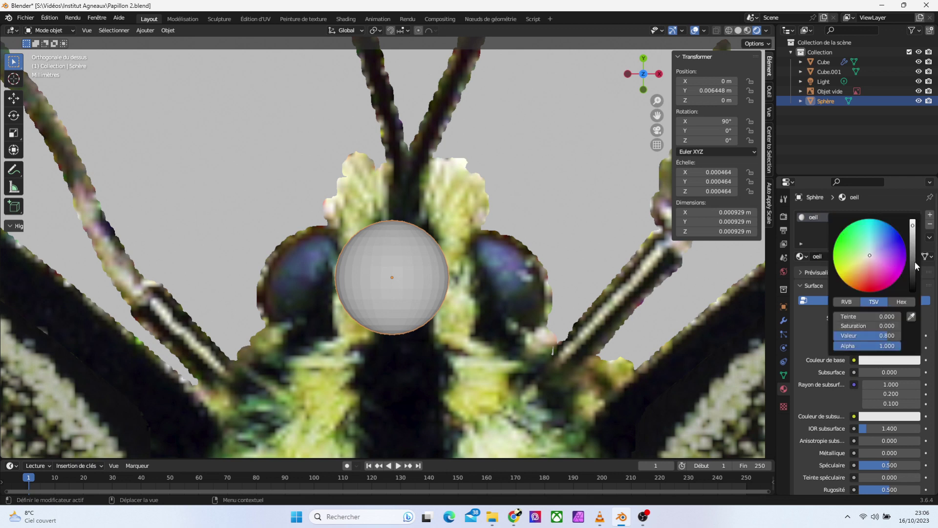
left_click_drag(915, 262, 913, 292)
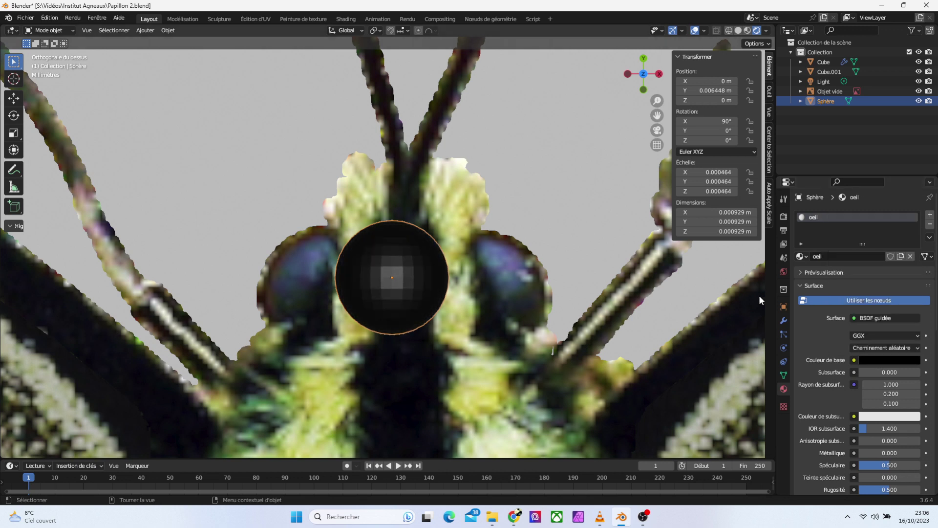
Shade the sphere smooth, set roughness to about 0.453, and enter Edit Mode
right_click(427, 288)
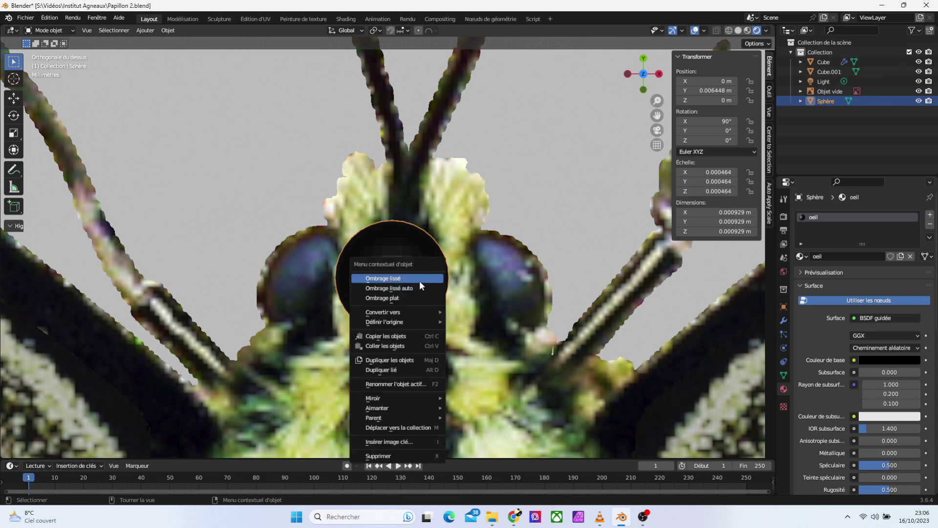
left_click(419, 281)
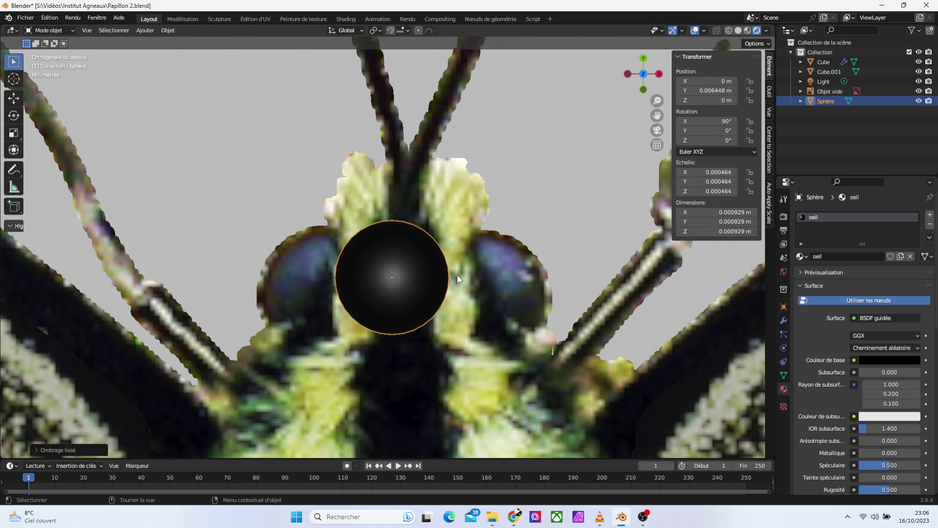
scroll(845, 444, "down", 2)
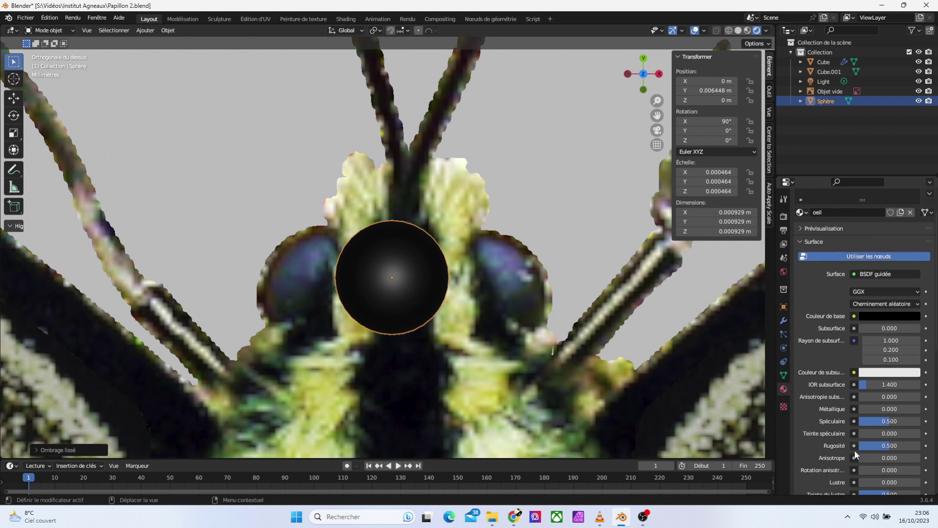
scroll(859, 444, "down", 2)
left_click_drag(881, 425, 918, 401)
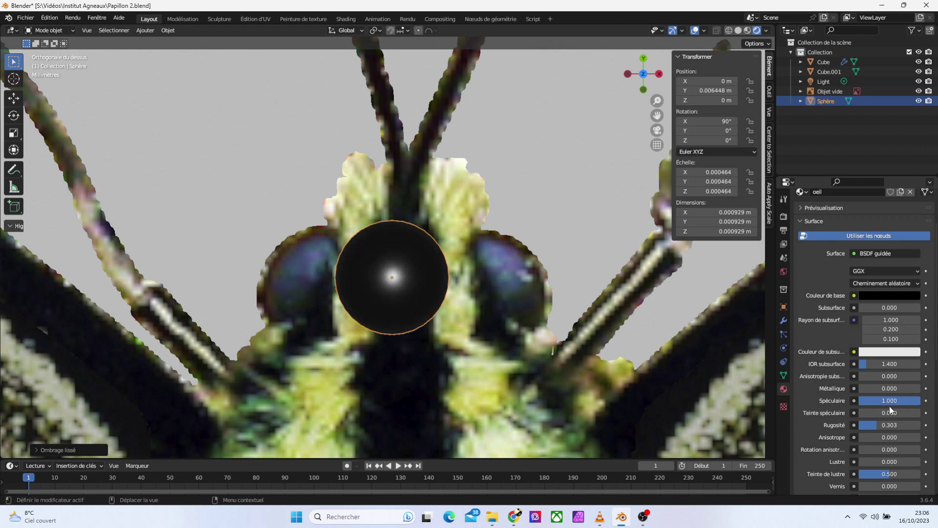
left_click_drag(875, 424, 883, 426)
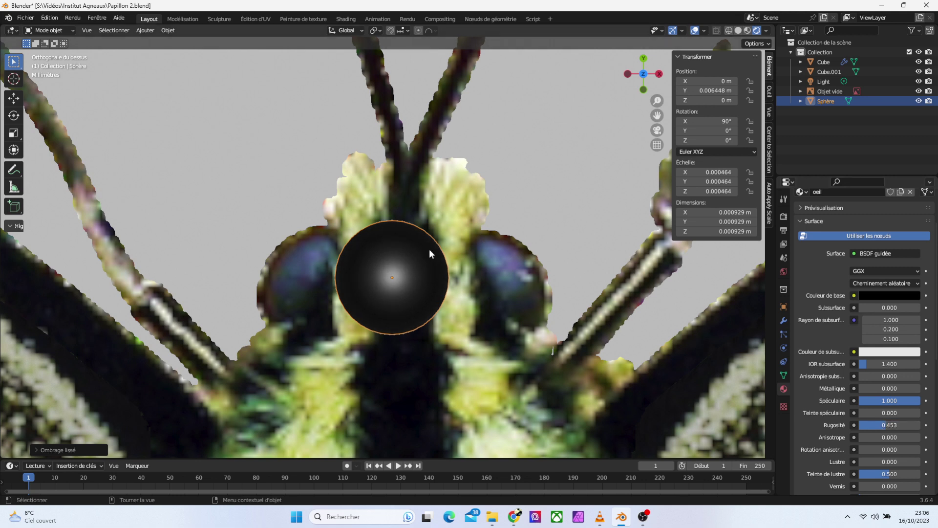
key("Tab")
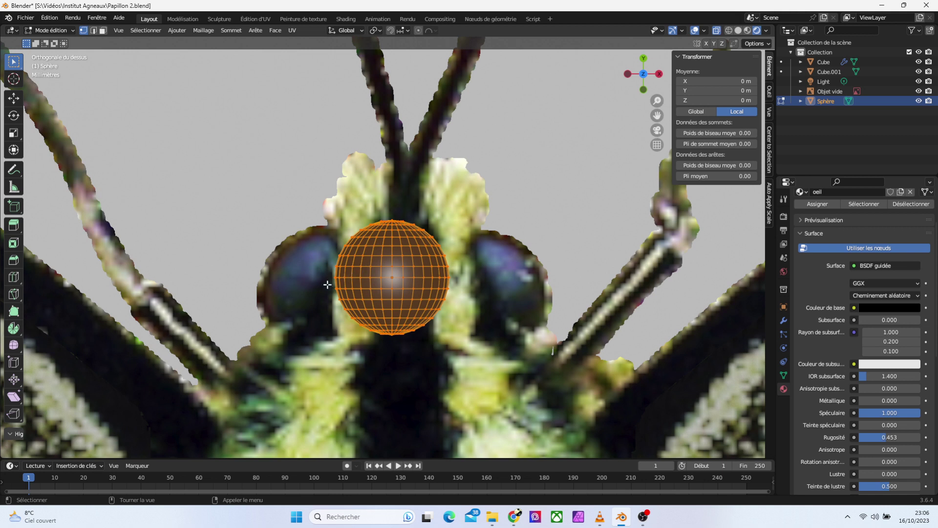
Box-select and delete the lower half of the sphere's vertices
left_click_drag(326, 283, 553, 353)
key("x")
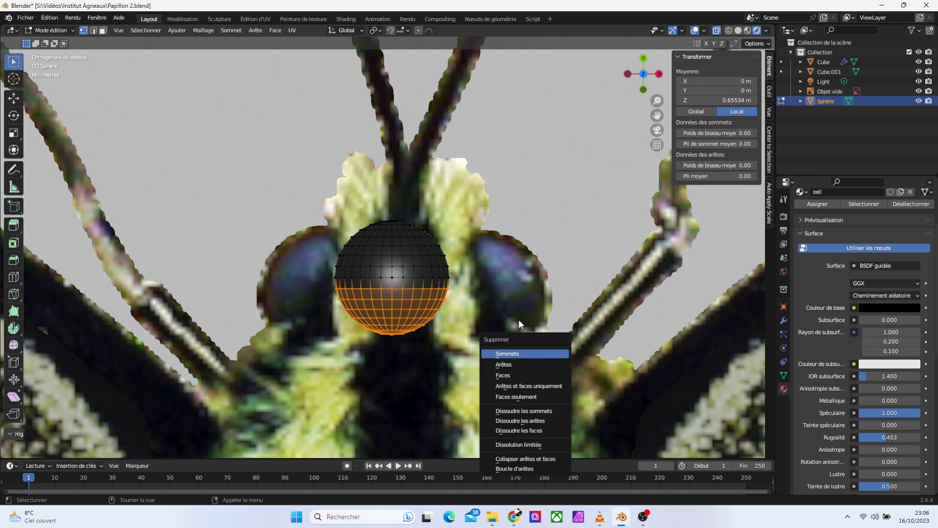
key("b")
left_click_drag(459, 294, 333, 358)
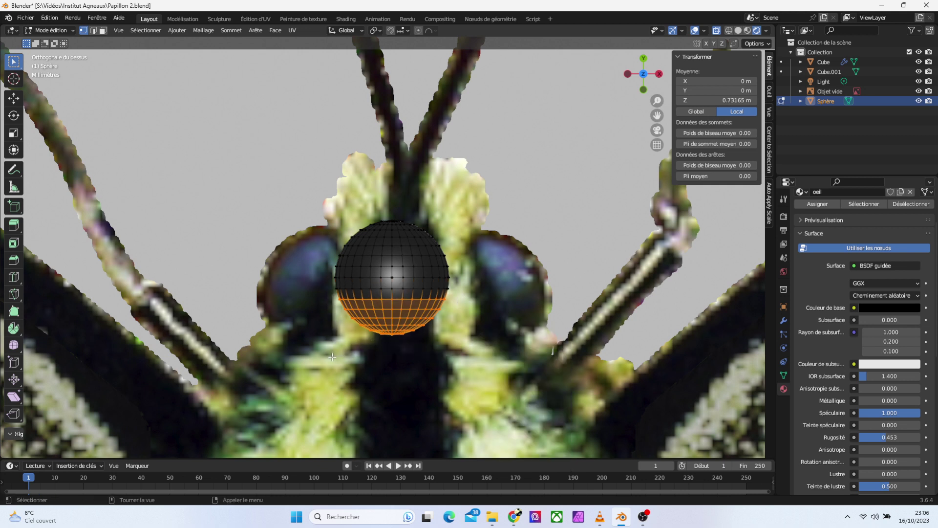
key("x")
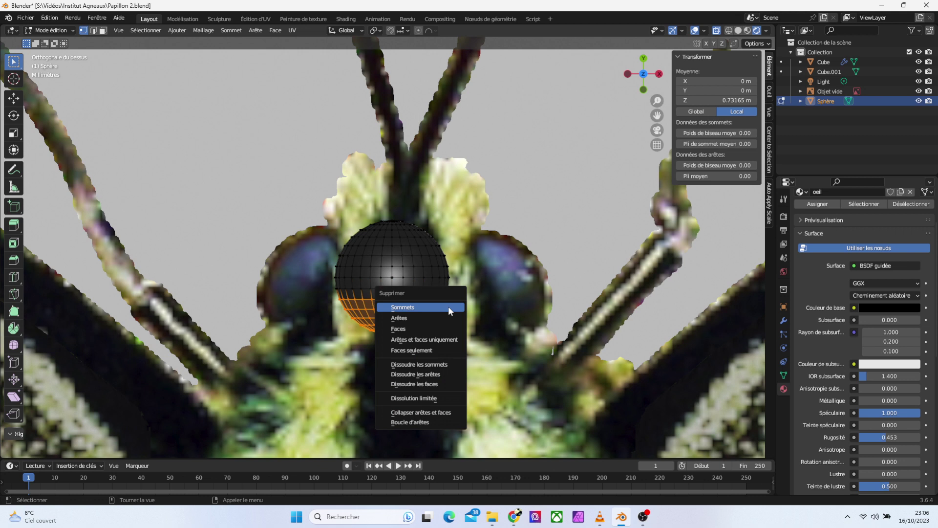
left_click(448, 308)
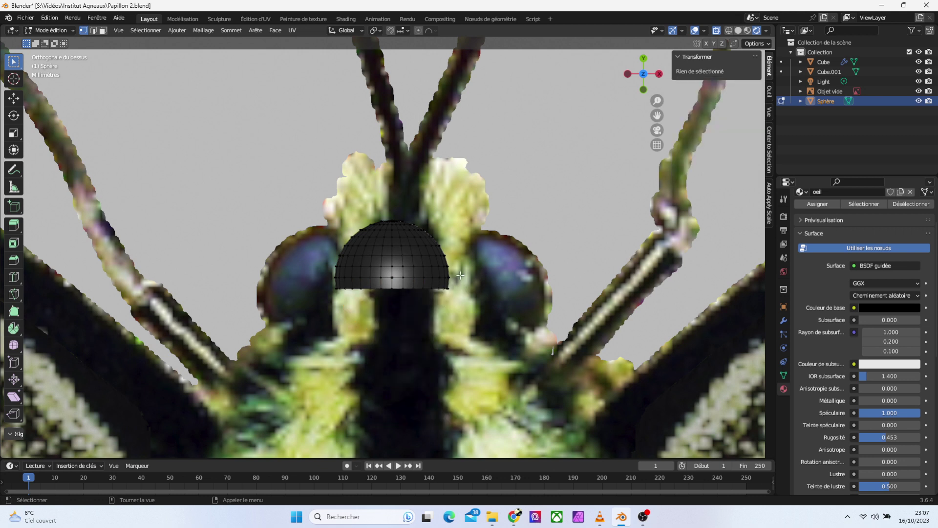
Scale the dome's bottom ring of vertices twice, then deselect all
left_click_drag(461, 282, 318, 324)
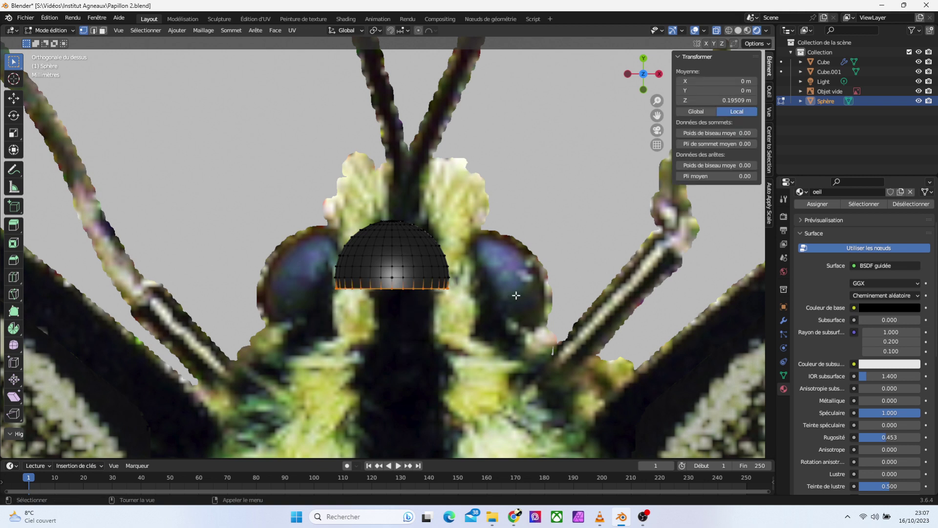
key("s")
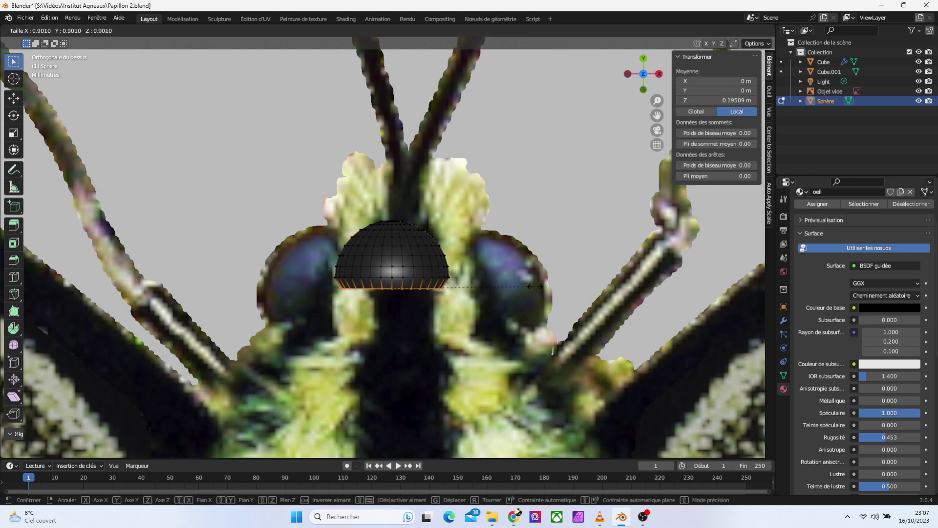
left_click(535, 286)
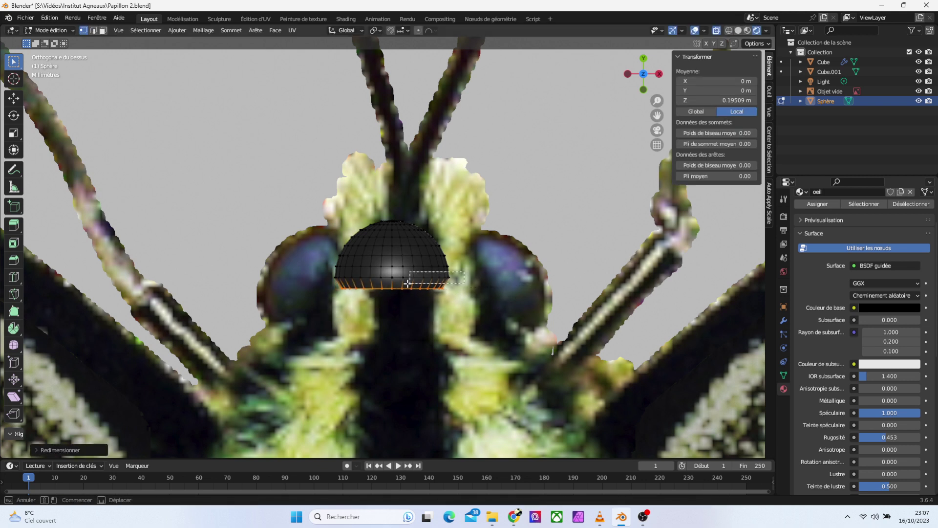
left_click_drag(464, 272, 332, 281)
key("s")
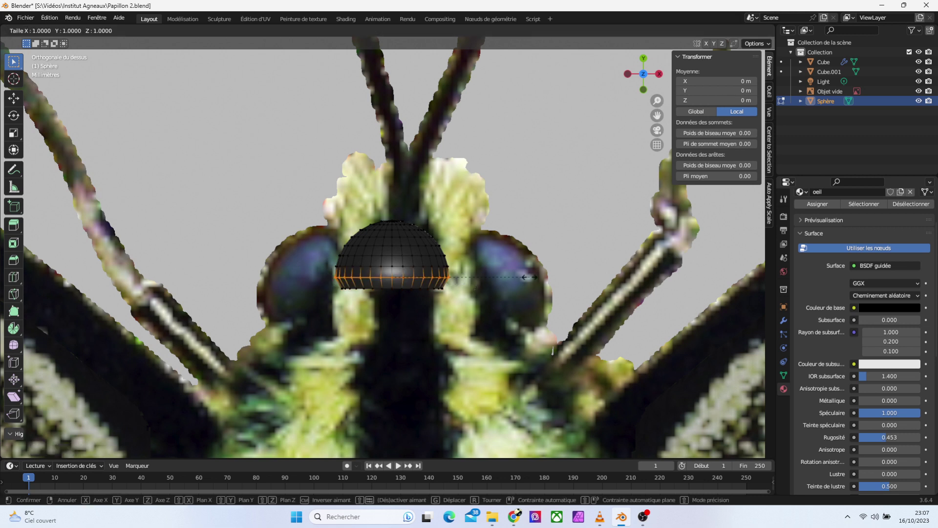
left_click(526, 278)
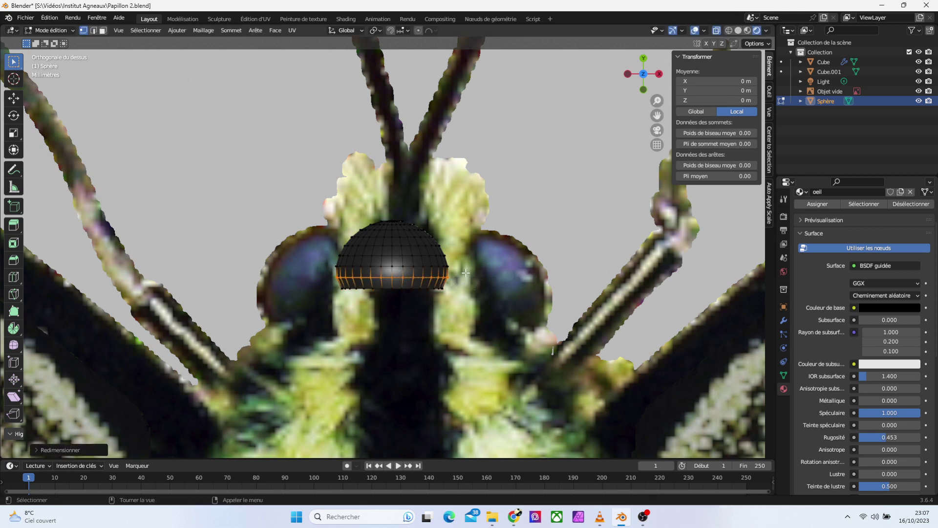
left_click(493, 266)
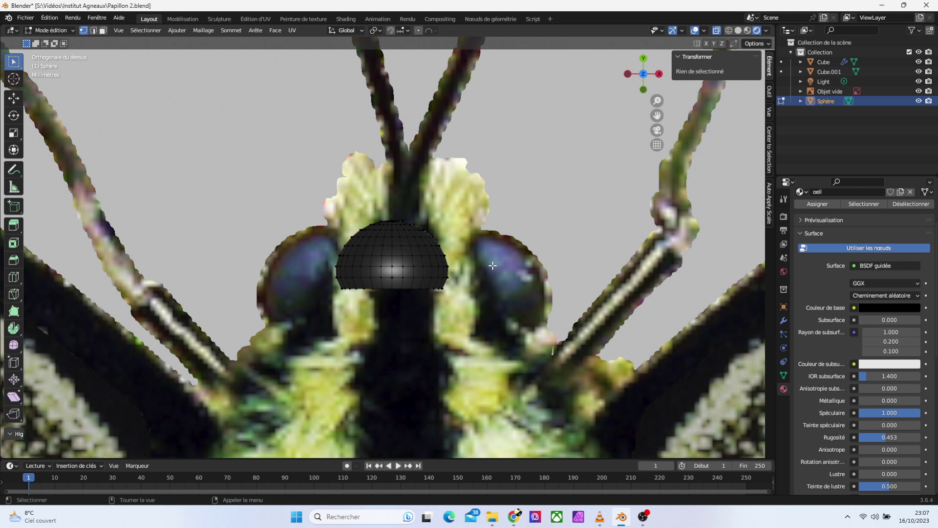
Move and tilt the whole dome into place as the right eye
left_click_drag(307, 202, 450, 307)
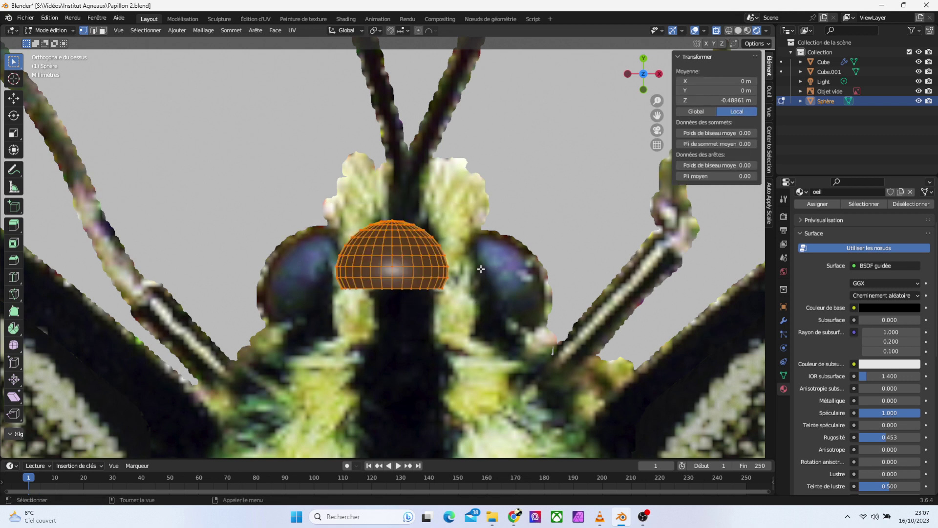
key("g")
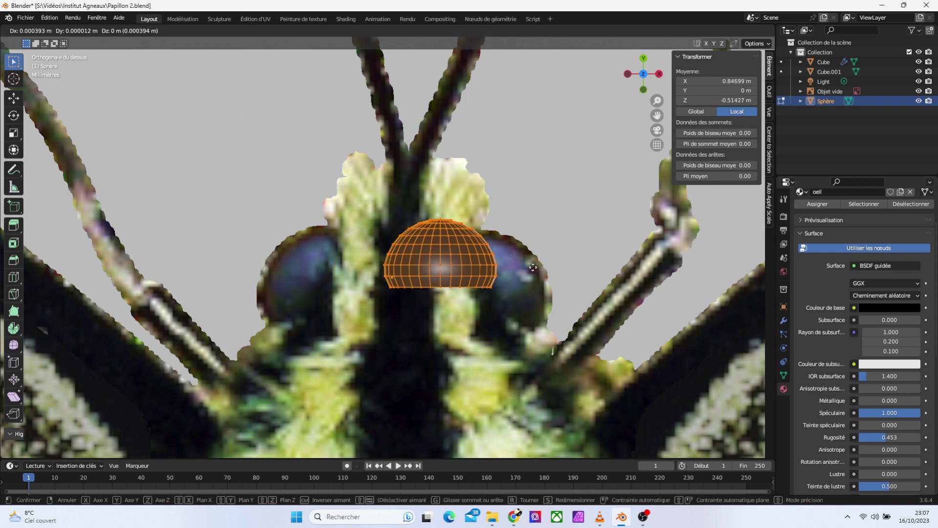
left_click(592, 290)
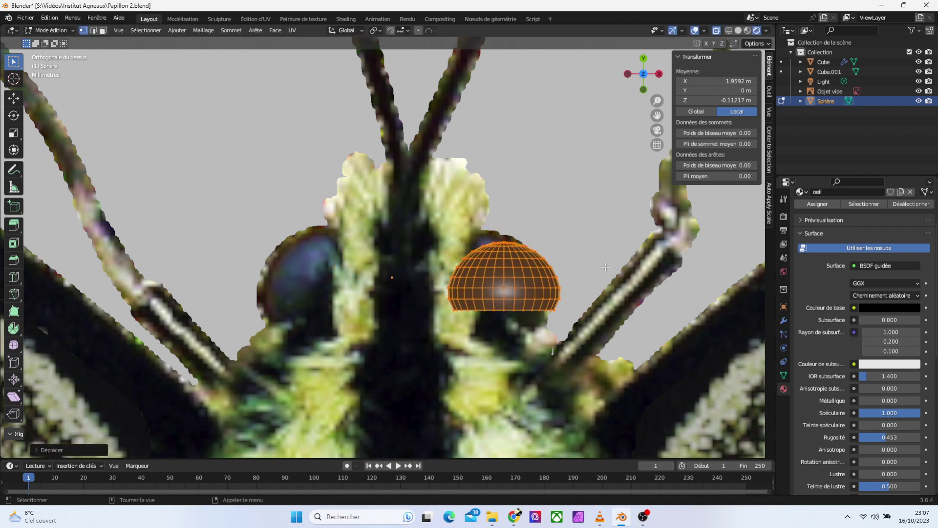
key("r")
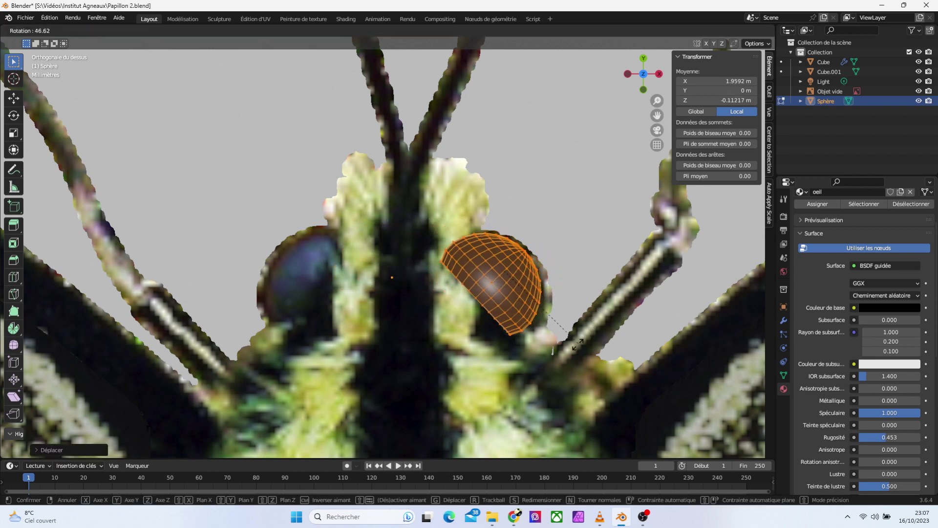
left_click(583, 339)
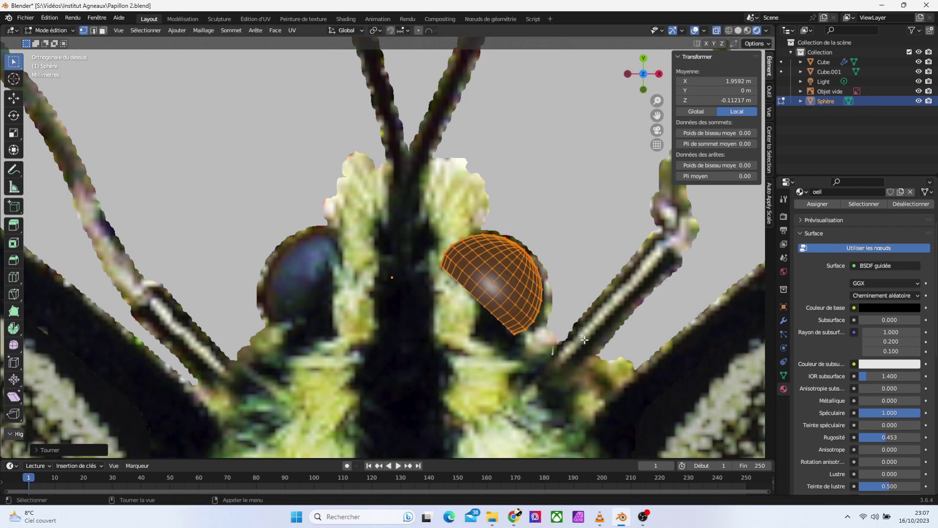
key("g")
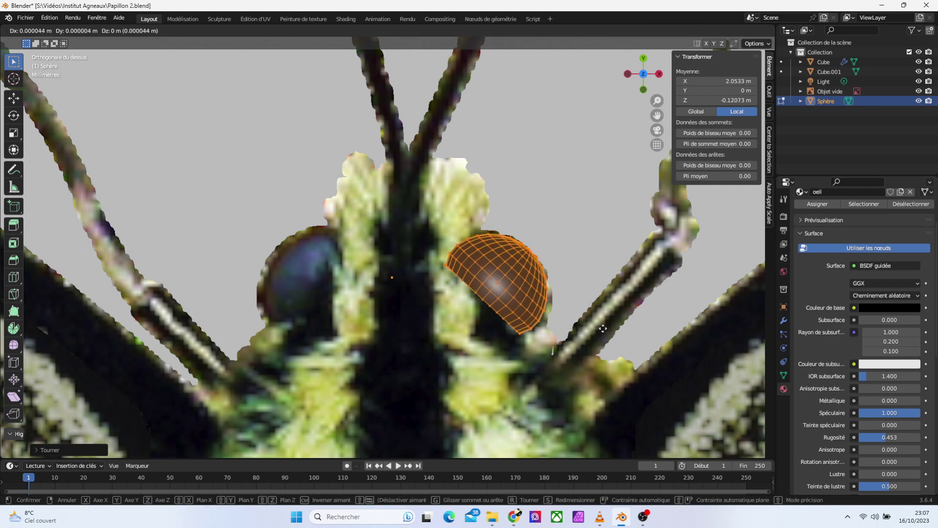
left_click(604, 328)
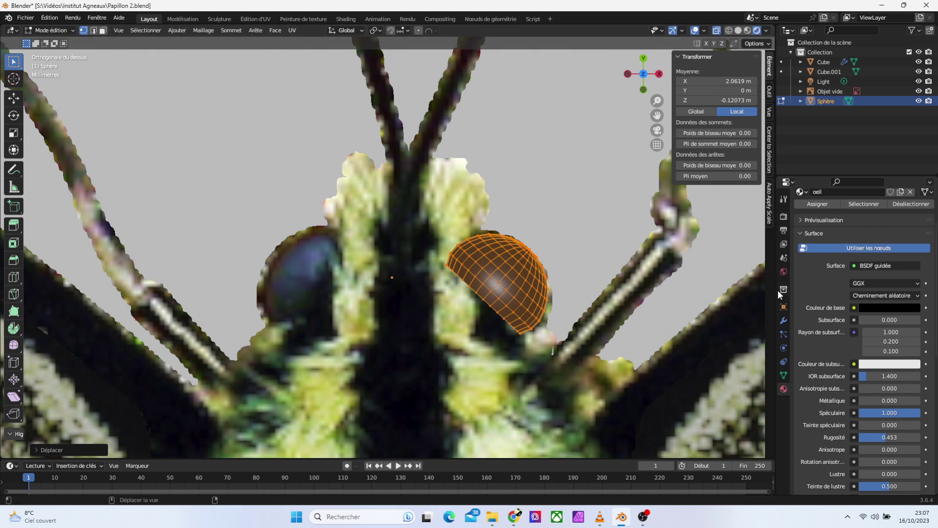
Add a Mirror modifier to the eye, return to Object Mode, and select the image empty
left_click(784, 320)
left_click(831, 215)
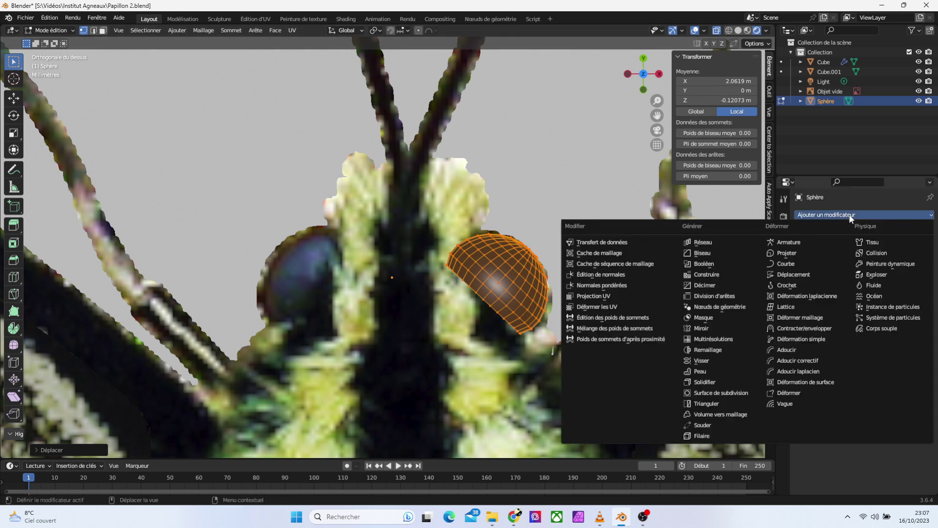
left_click(715, 327)
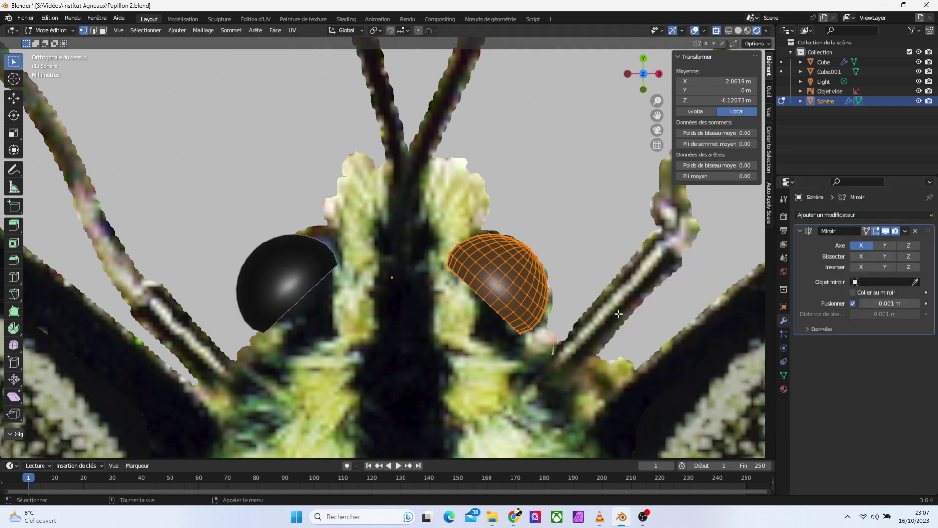
left_click(72, 29)
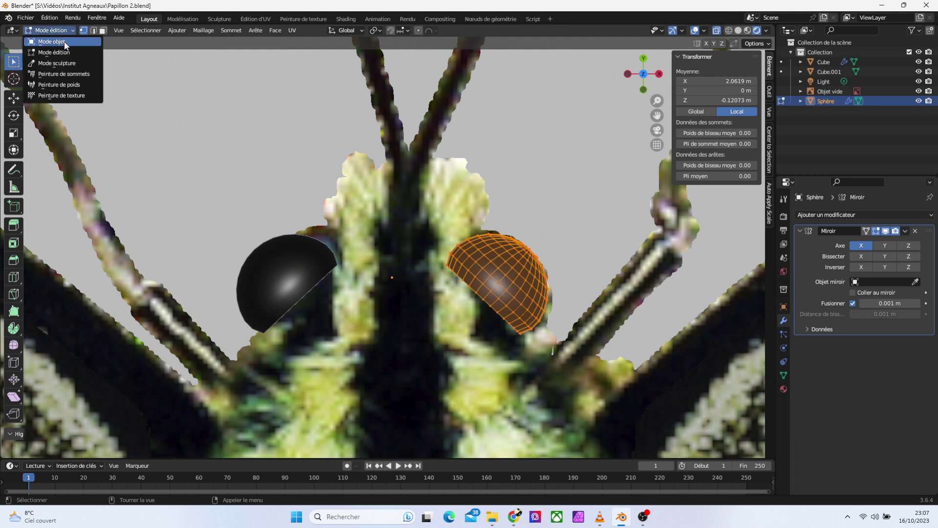
left_click(64, 41)
left_click(570, 151)
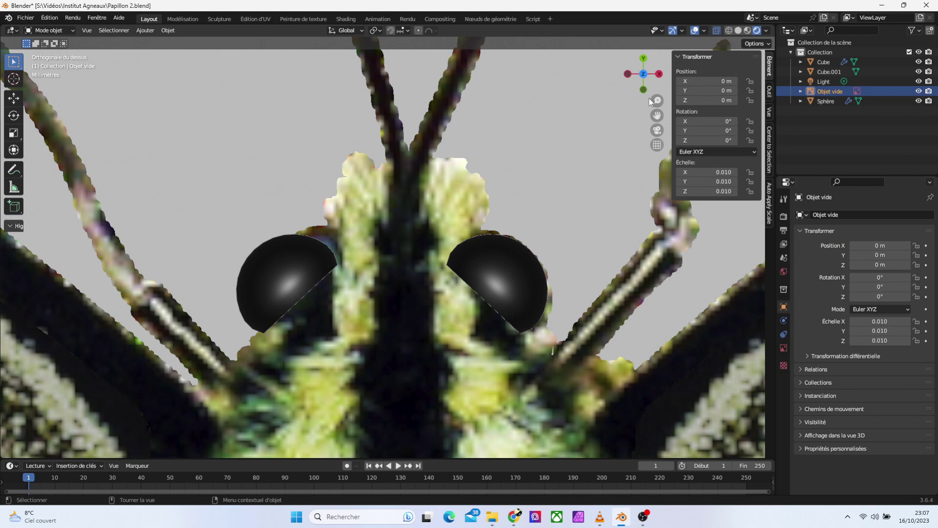
left_click_drag(651, 99, 655, 127)
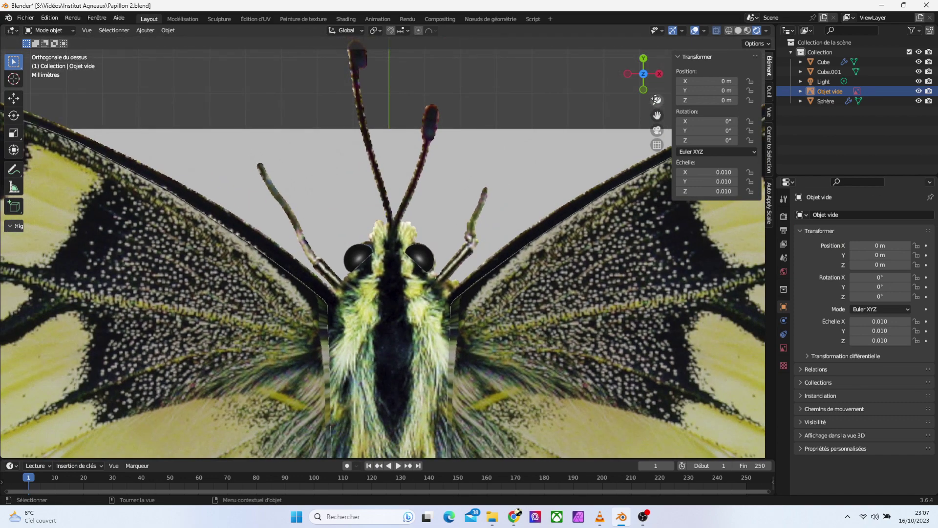
Hide the butterfly image and the grey Cube.001 block in the Outliner
mouse_move(658, 83)
left_mouse_down()
mouse_move(601, 141)
mouse_move(655, 85)
left_mouse_up()
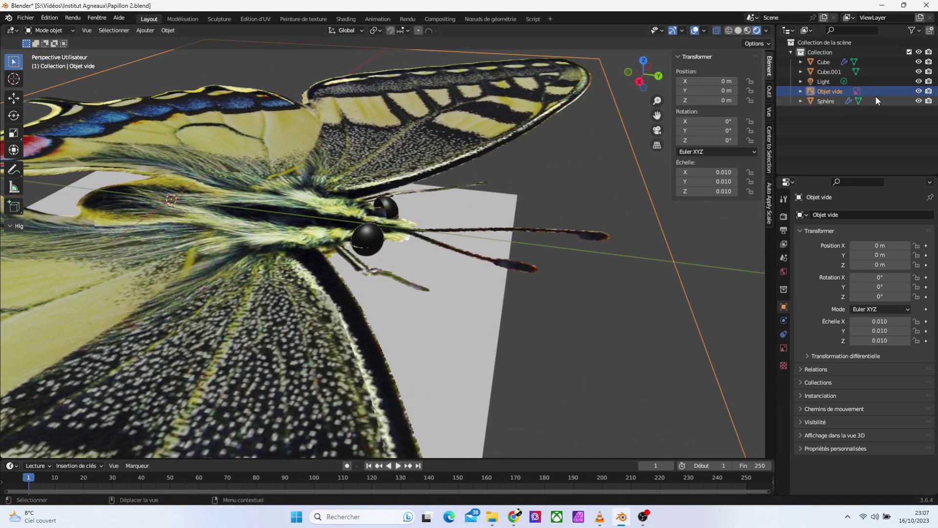
left_click(919, 91)
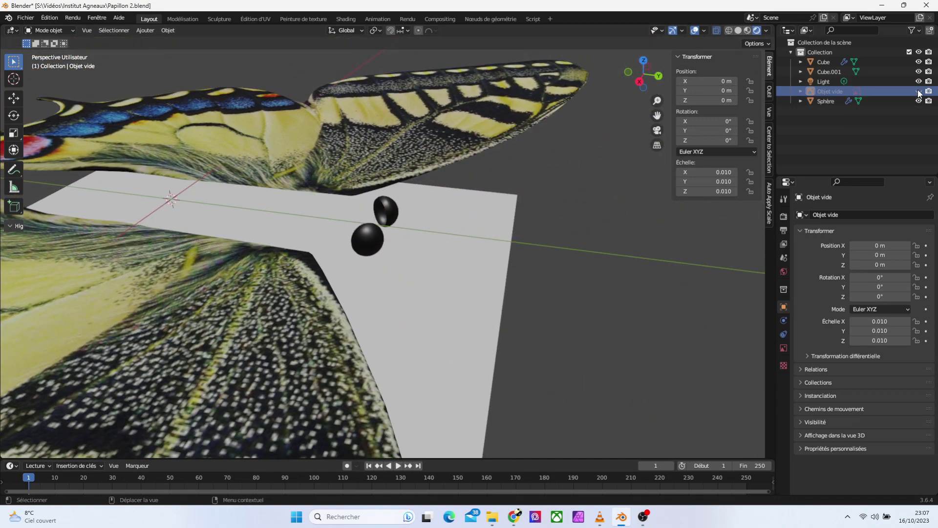
mouse_move(657, 100)
left_mouse_down()
mouse_move(658, 88)
mouse_move(658, 127)
left_mouse_up()
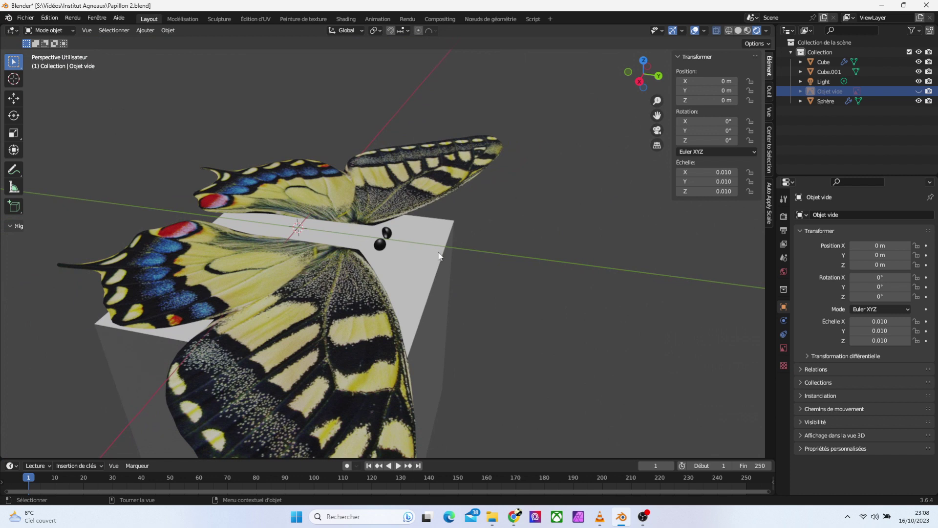
left_click(419, 267)
left_click(919, 72)
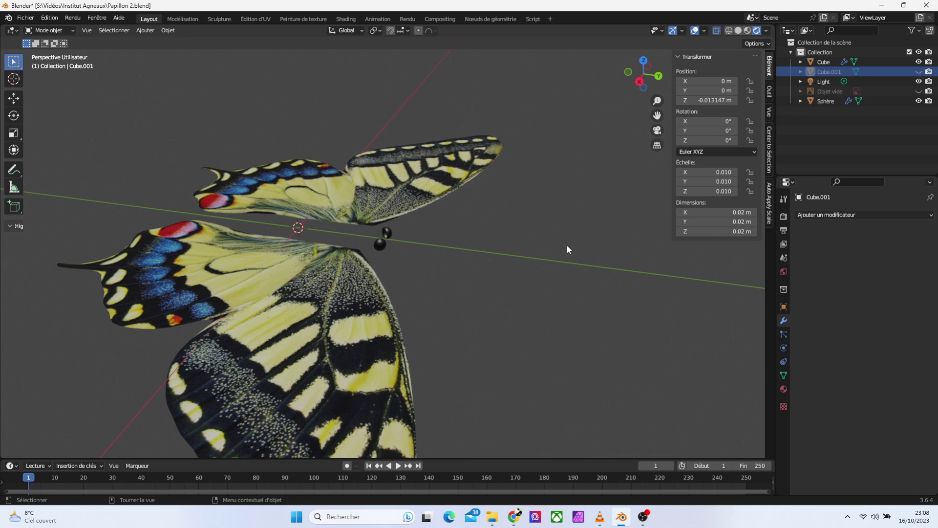
mouse_move(655, 83)
left_mouse_down()
mouse_move(640, 63)
mouse_move(657, 114)
left_mouse_up()
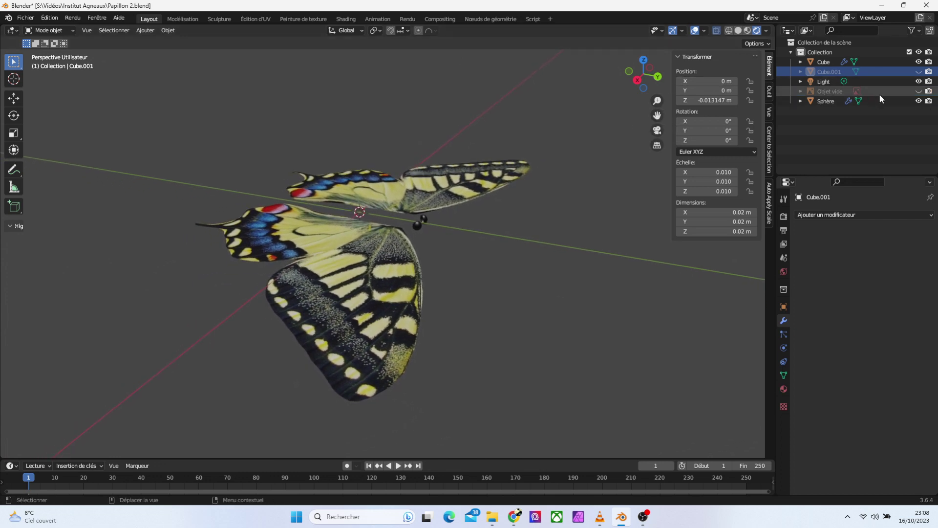
Show the butterfly image again and frame the head and eyes in top view
left_click(919, 92)
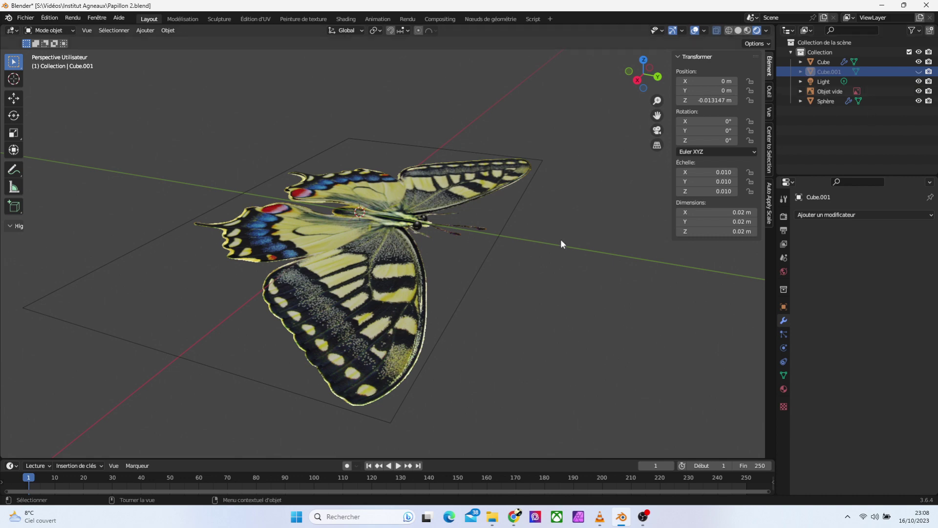
key("KP_7")
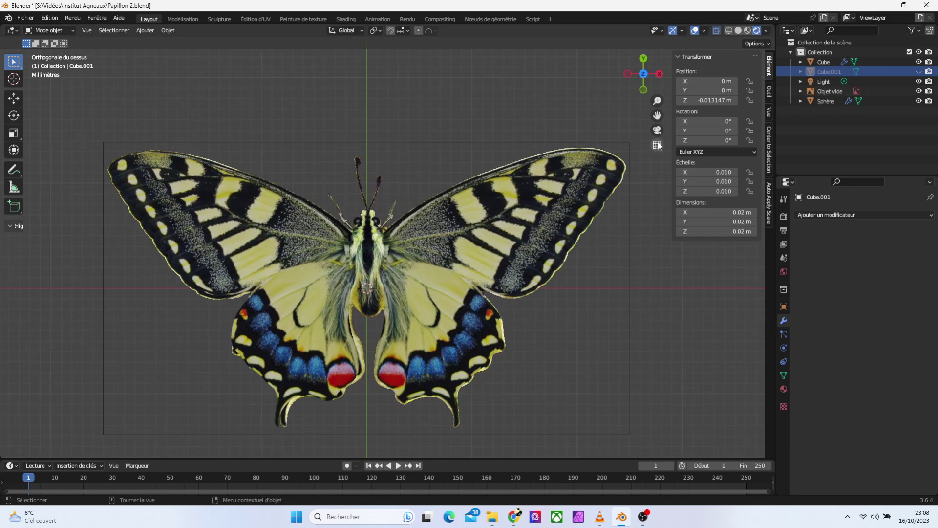
left_click_drag(657, 101, 656, 83)
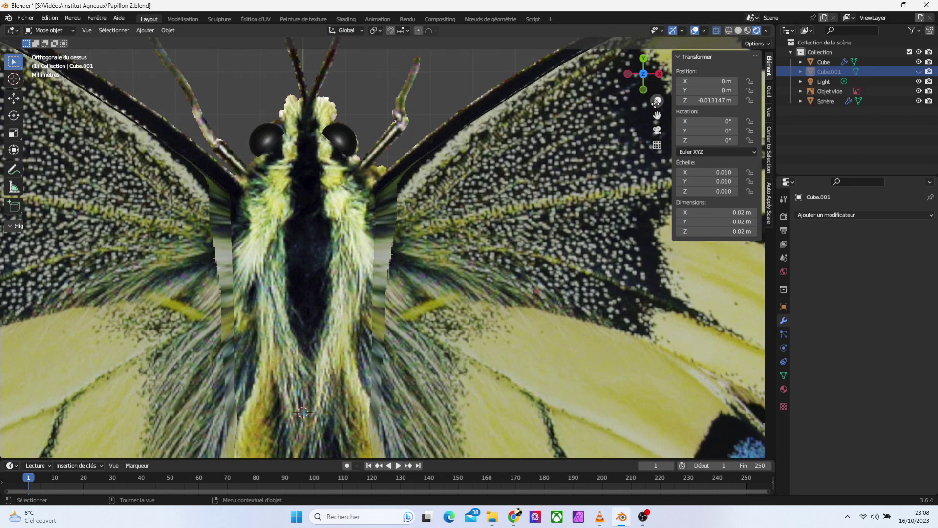
left_click_drag(657, 115, 685, 220)
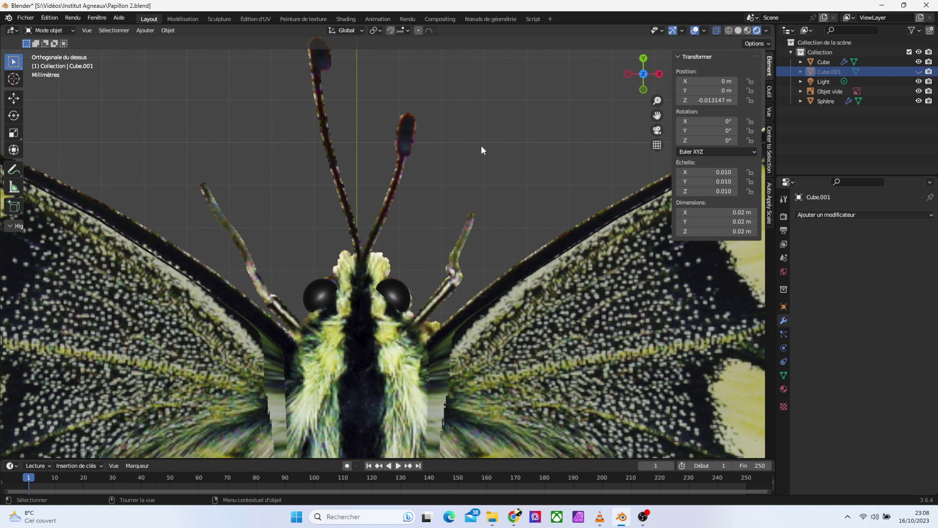
mouse_move(657, 100)
left_mouse_down()
mouse_move(657, 127)
mouse_move(658, 83)
mouse_move(658, 98)
left_mouse_up()
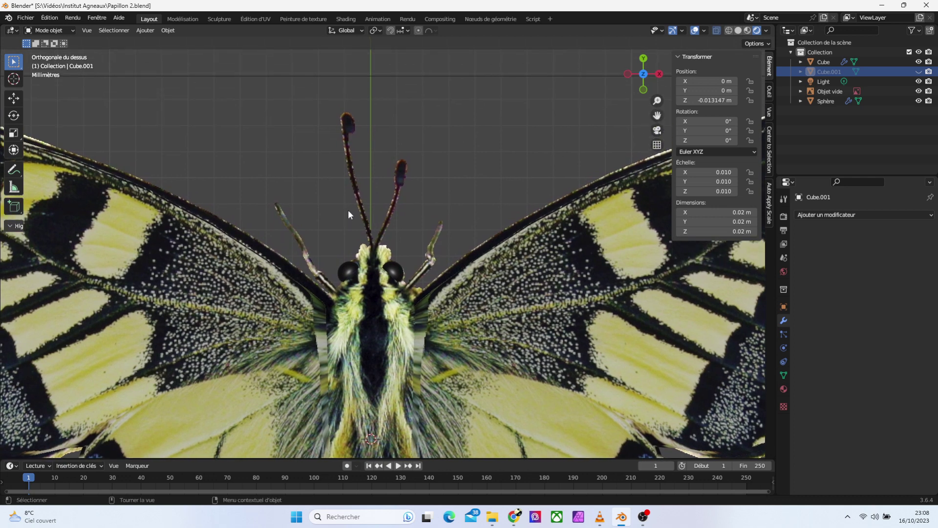
Add a new plane and scale it down to 0.01, then shrink it further
left_click(146, 30)
mouse_move(160, 41)
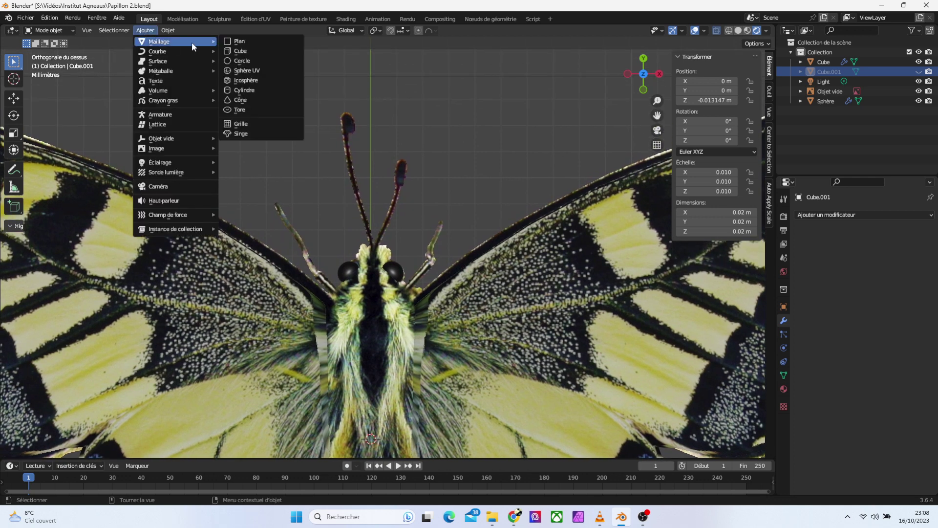
left_click(244, 42)
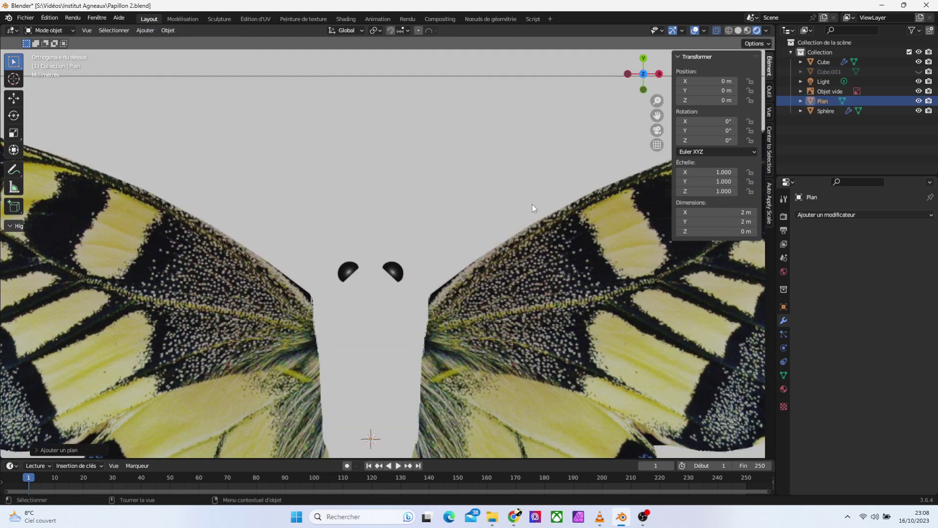
type("s")
type("0.01")
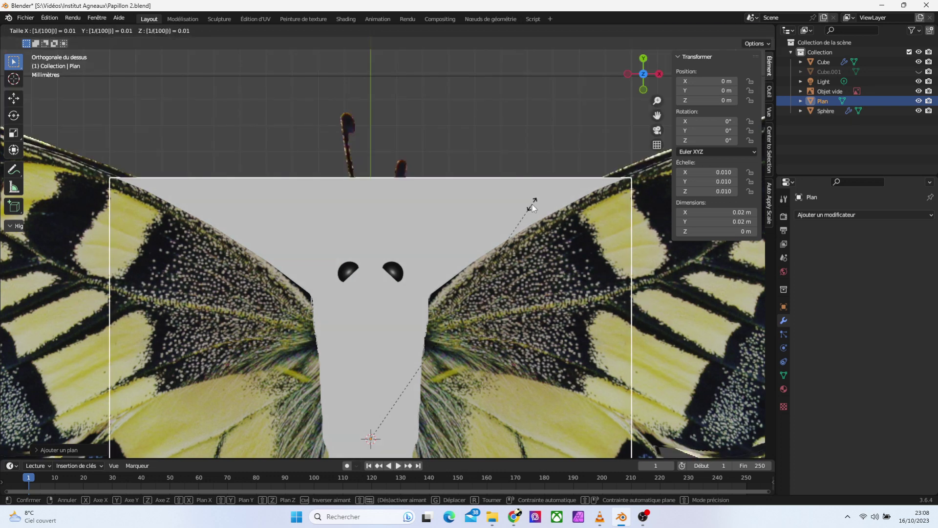
key("Return")
key("s")
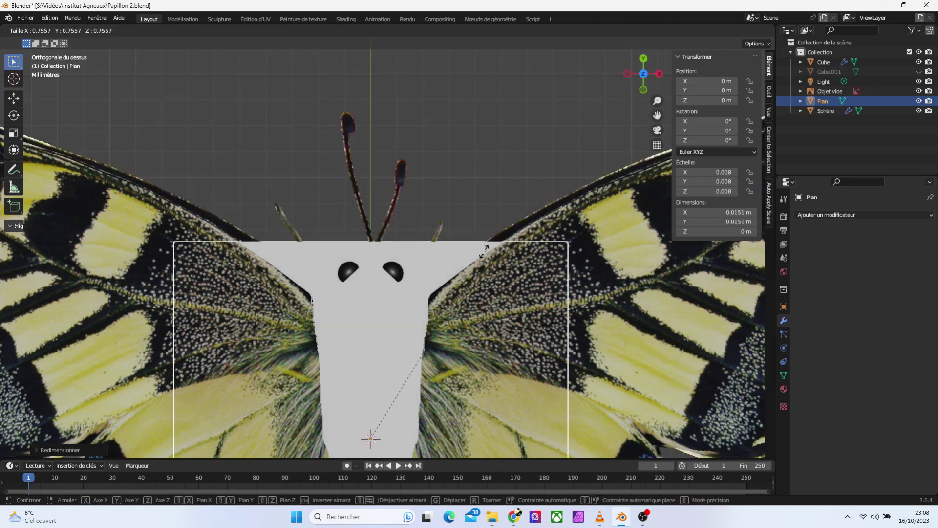
left_click(384, 413)
Move the plane beside the butterfly's right eye and shrink it to a tiny square
key("g")
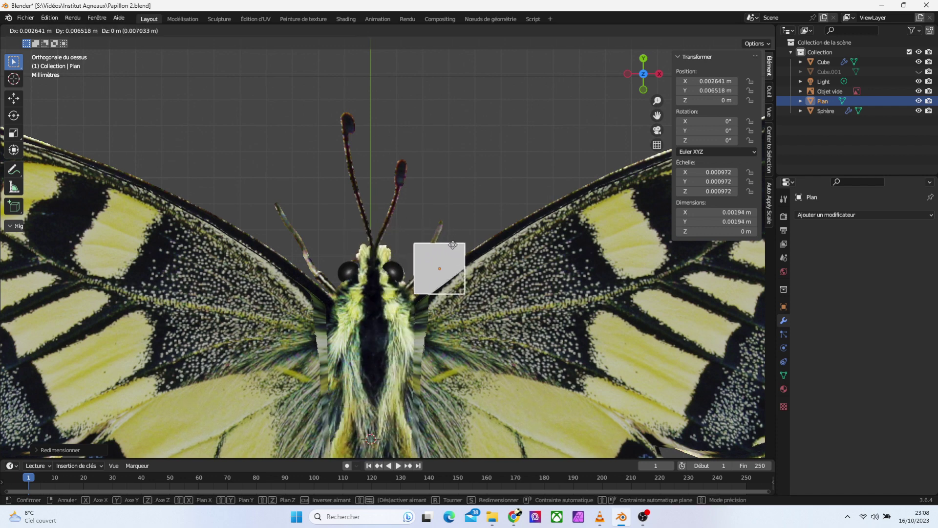
left_click(419, 264)
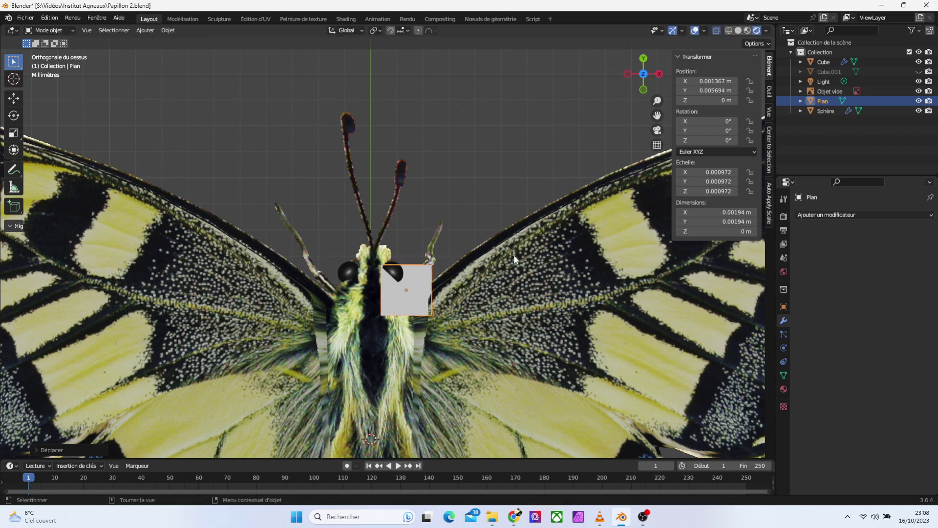
key("s")
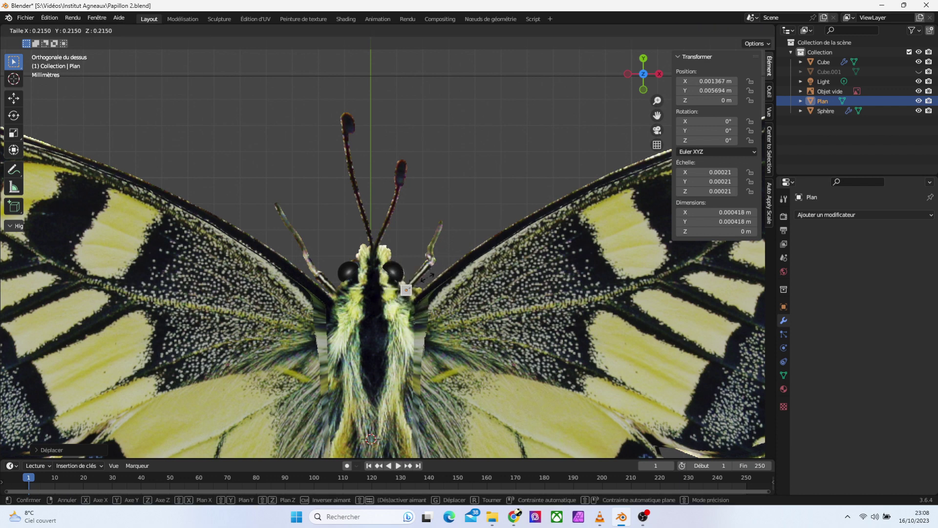
left_click(426, 278)
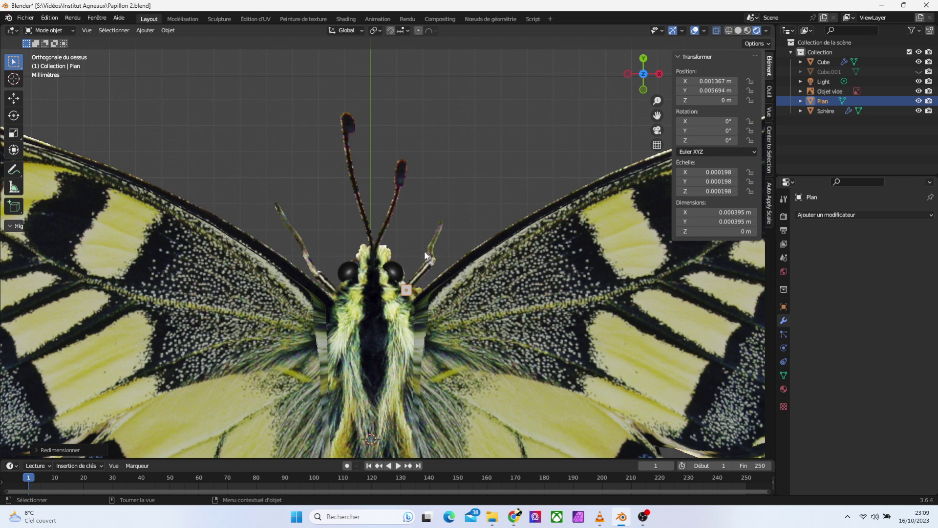
Move the small plane to the right antenna's base and scale it down
key("g")
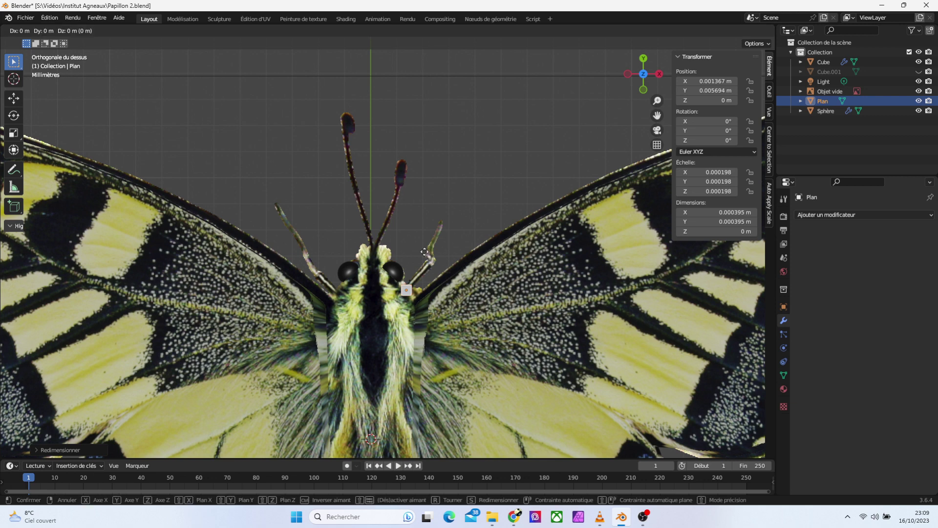
left_click(397, 205)
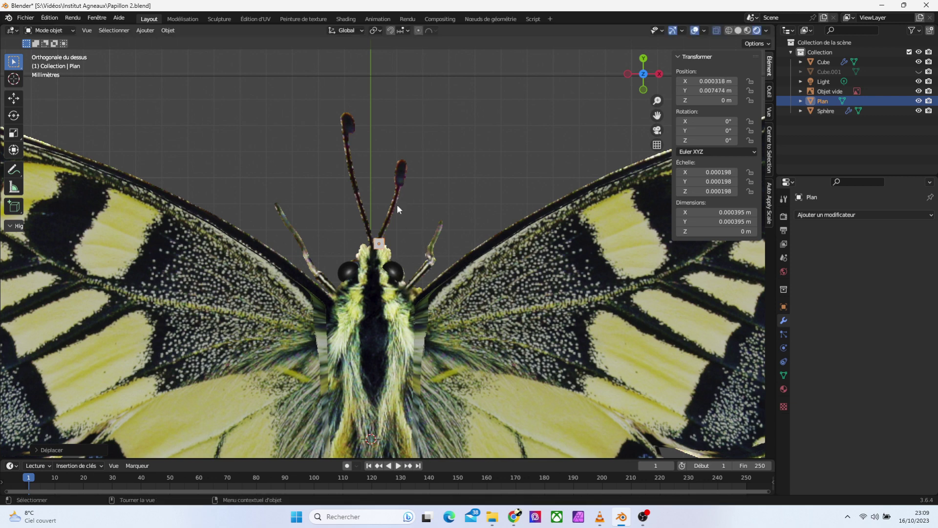
left_click_drag(657, 102, 442, 235)
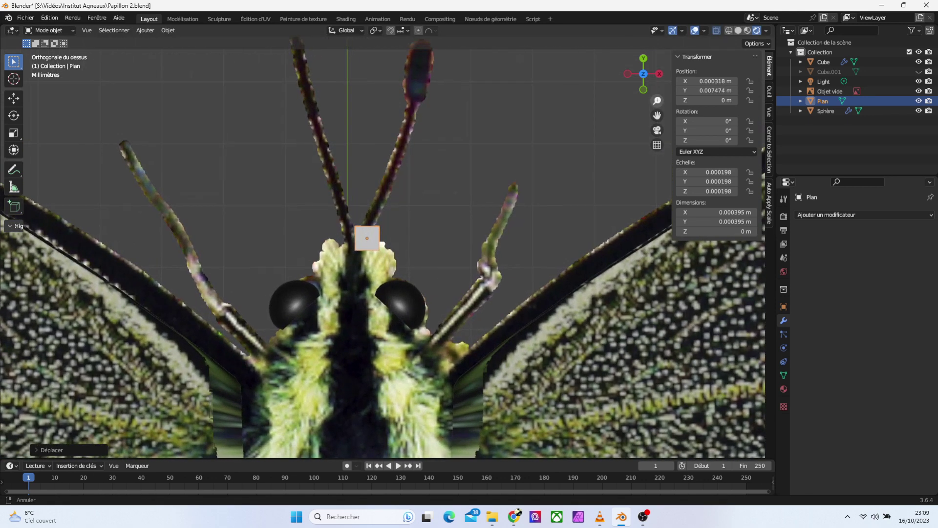
key("s")
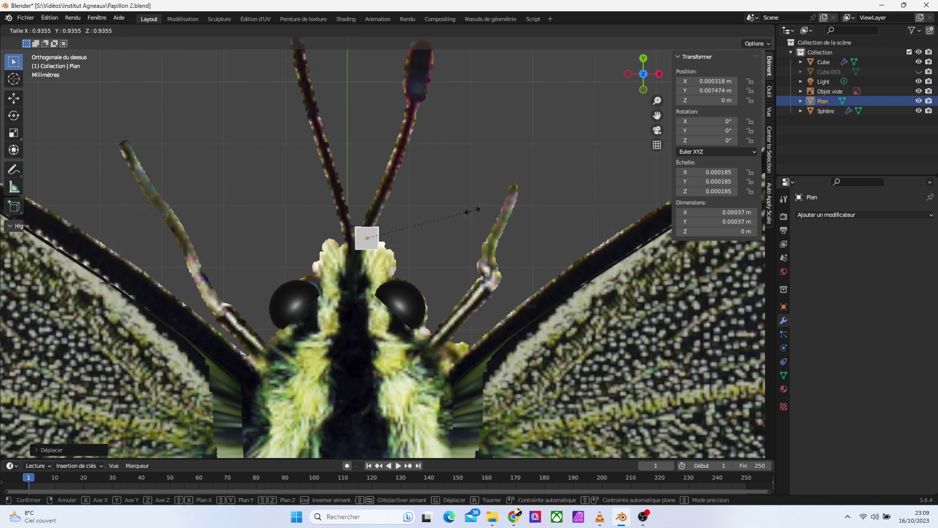
left_click(421, 226)
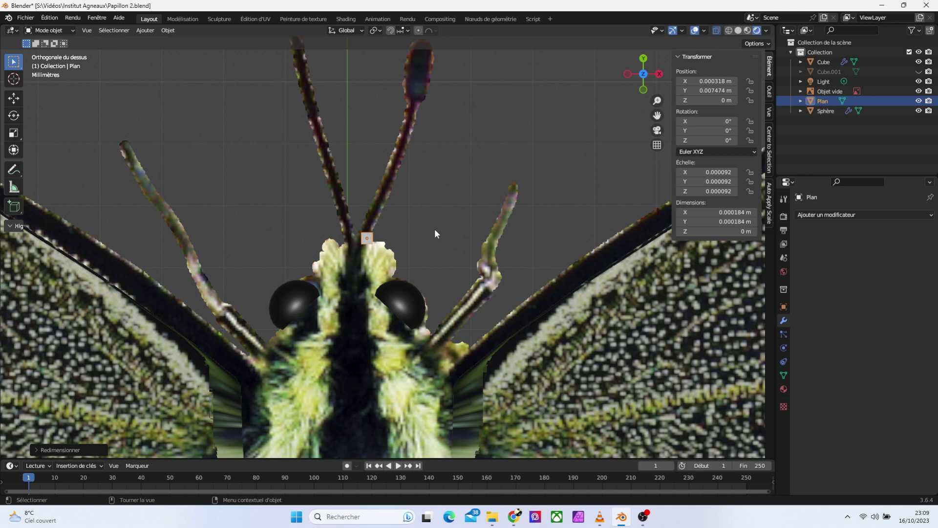
Tilt the plane about -17° along the antenna, nudging its position slightly
key("r")
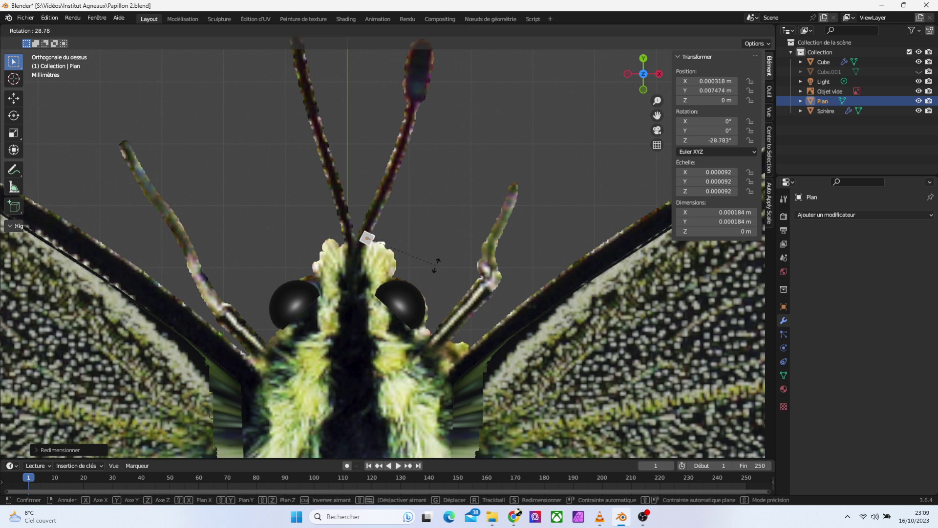
left_click(434, 266)
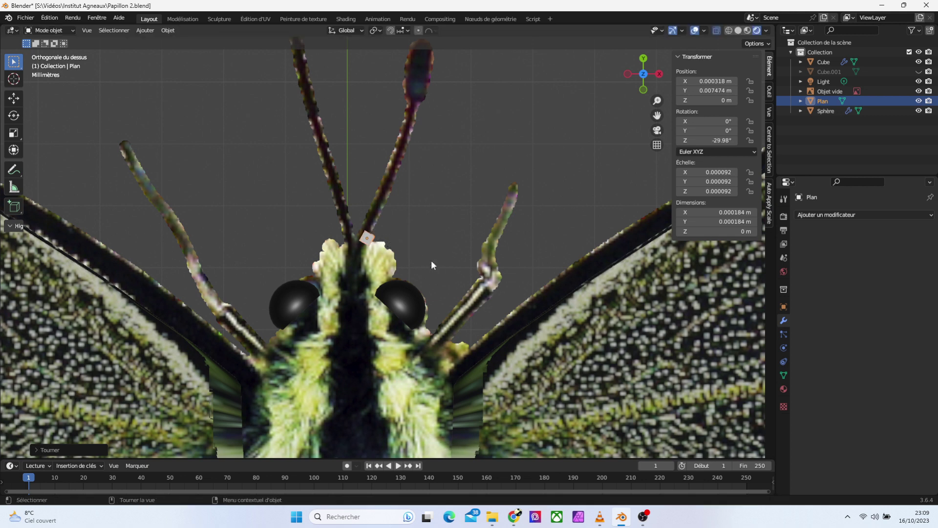
key("g")
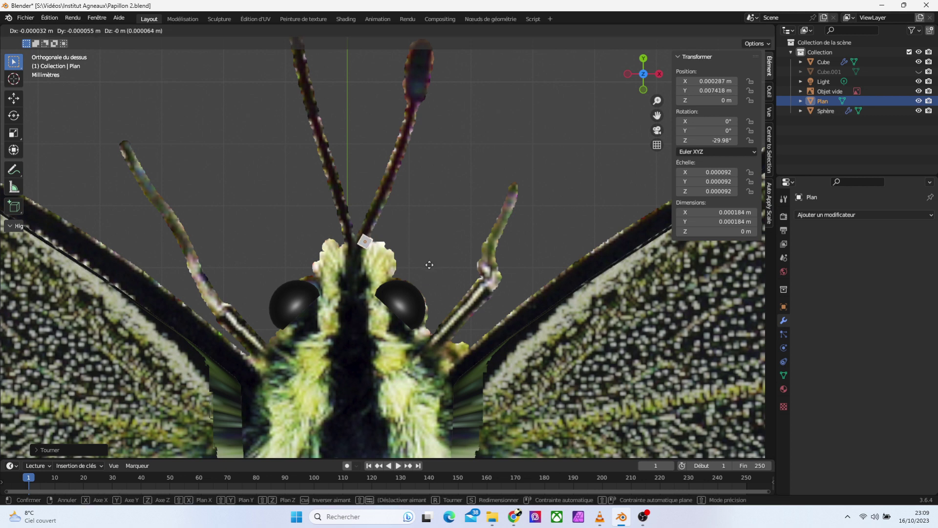
key("r")
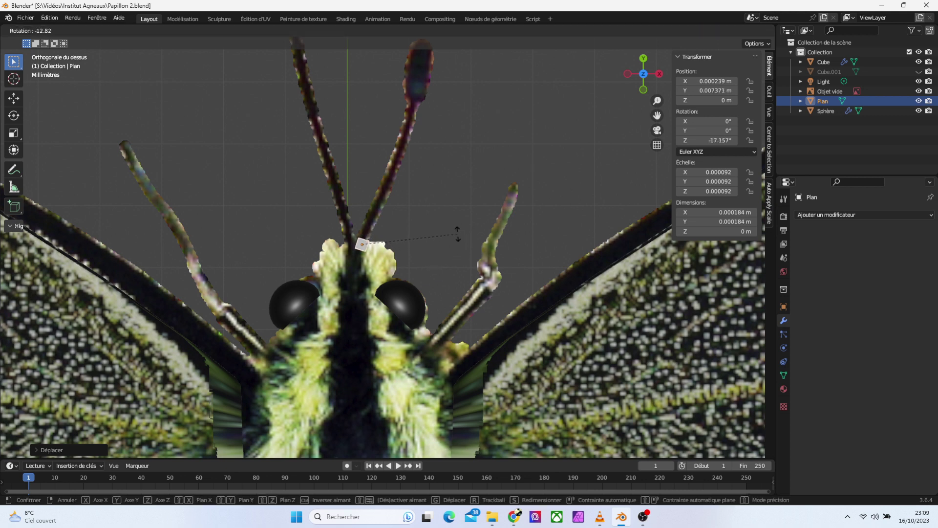
left_click(458, 237)
In edge select, pull the plane's top edge up along the right antenna toward its tip
key("Tab")
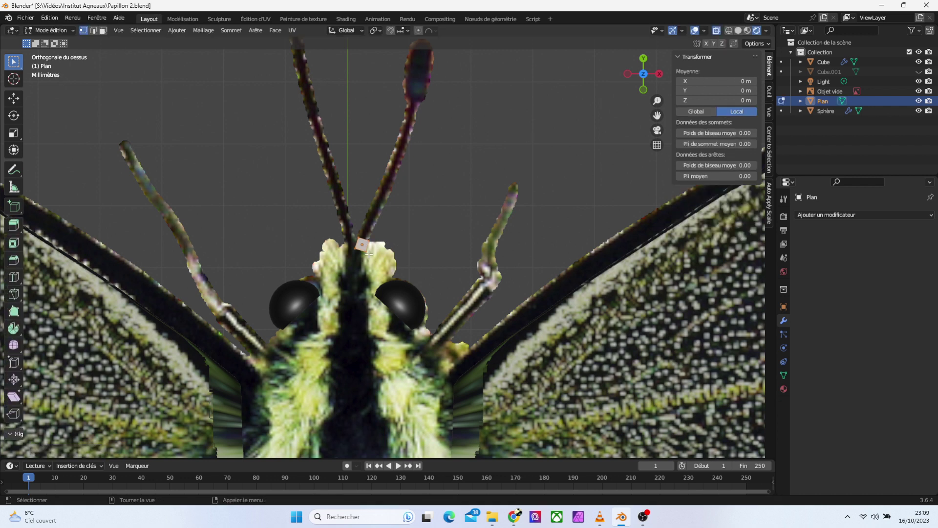
left_click(93, 31)
left_click(367, 236)
key("g")
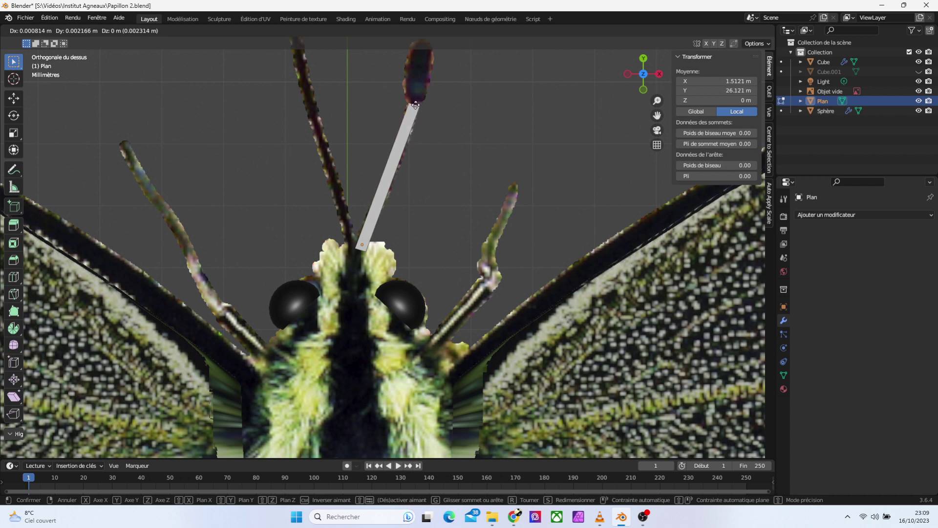
left_click(414, 105)
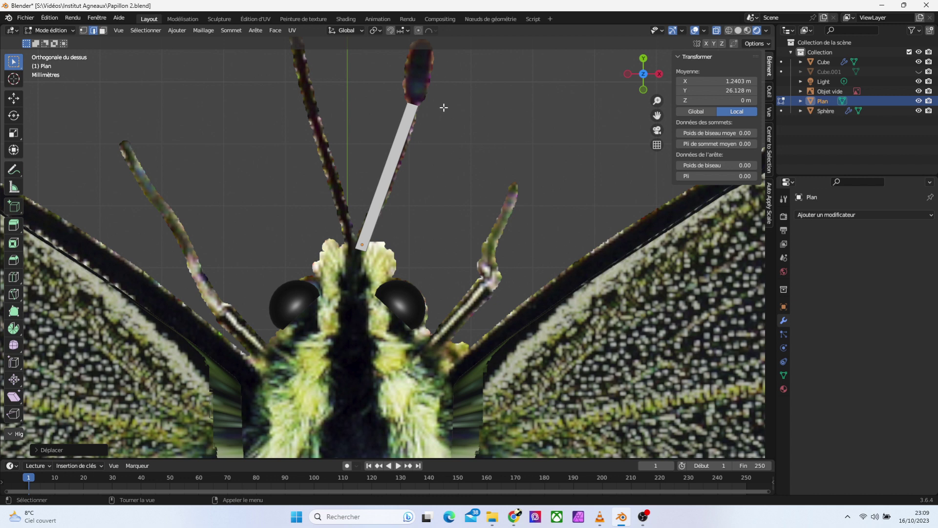
key("g")
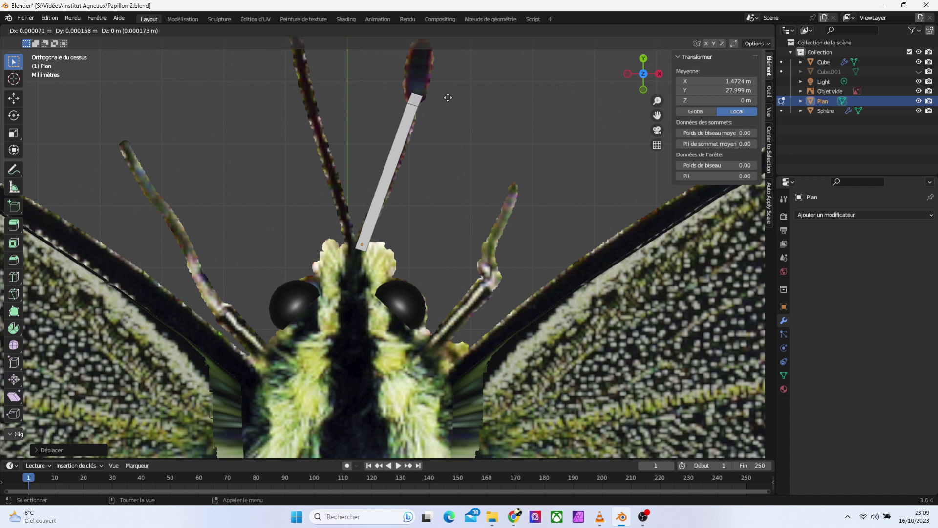
left_click(447, 97)
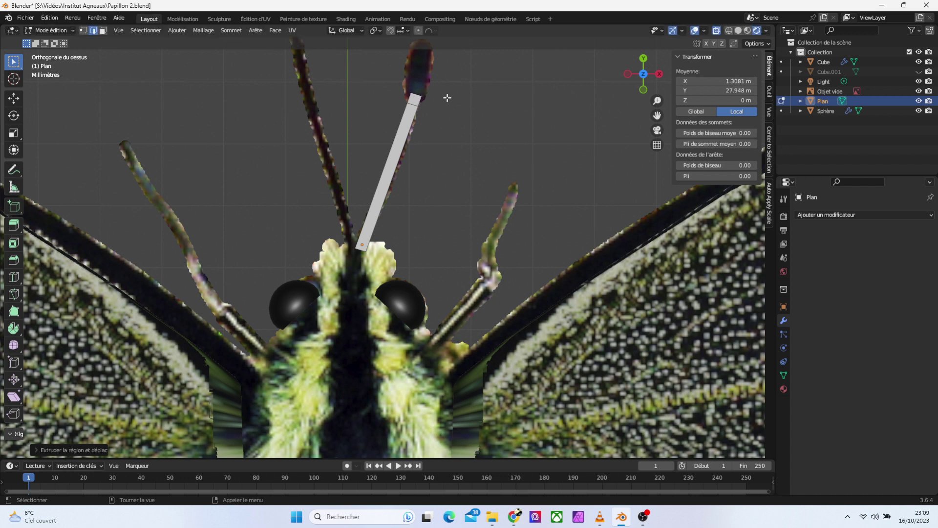
Widen and extend the top edge into a club tip, narrowing its end slightly
key("s")
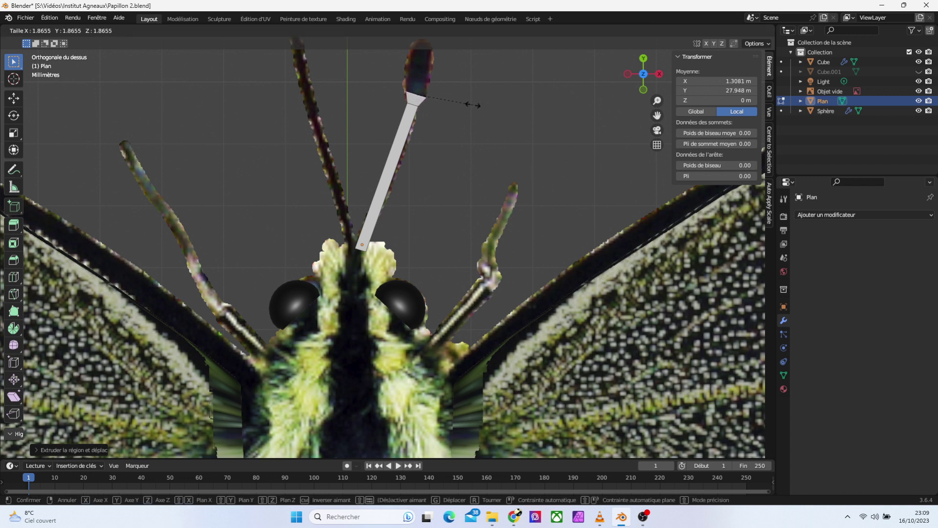
left_click(473, 104)
key("g")
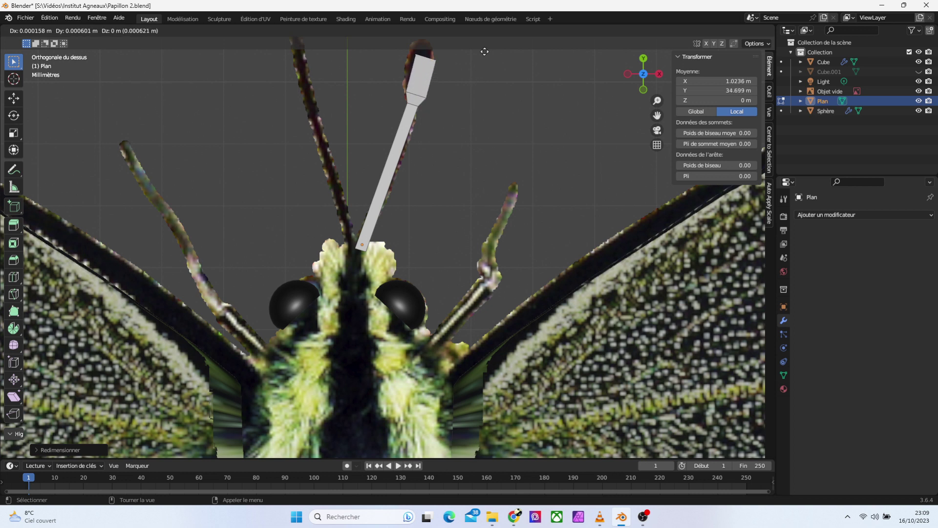
left_click(486, 44)
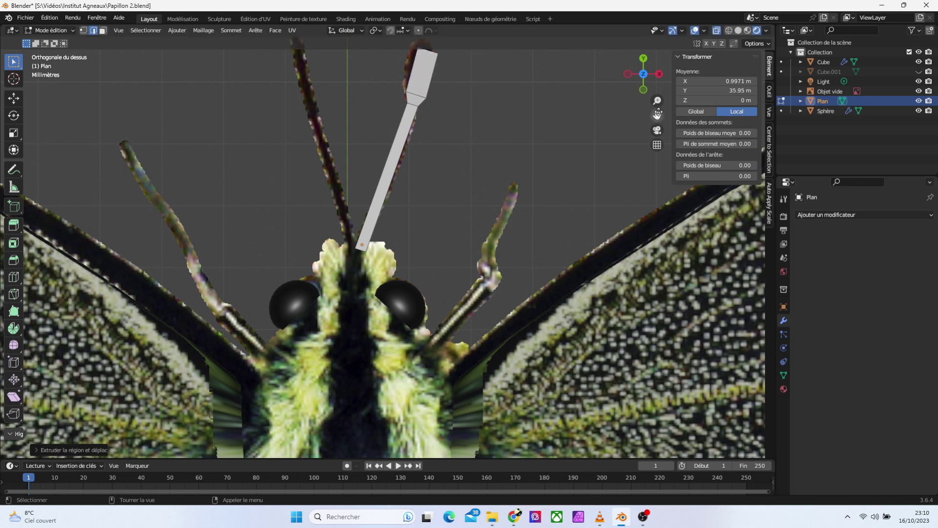
left_click_drag(657, 115, 660, 183)
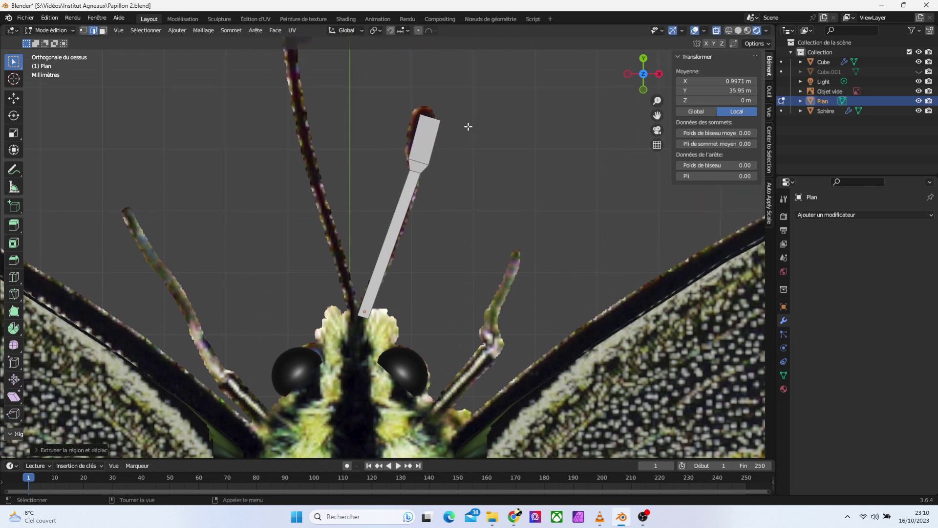
key("g")
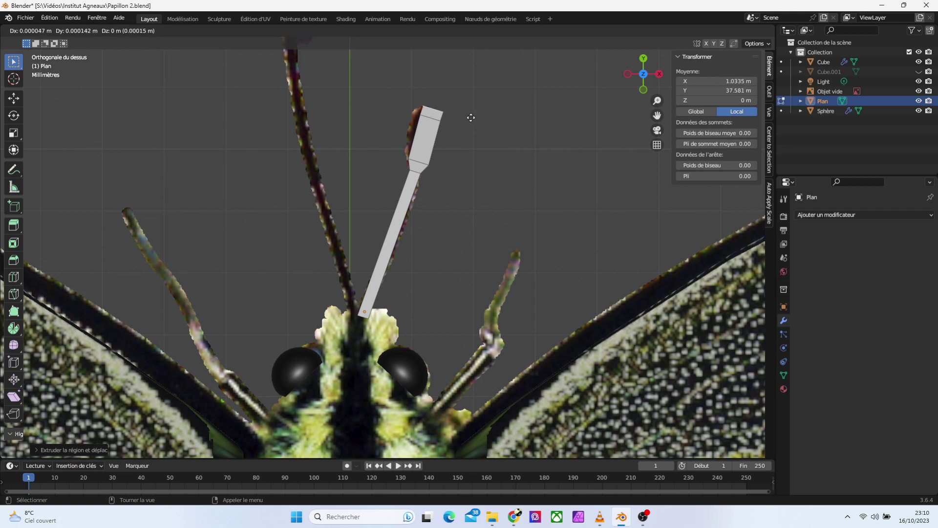
key("Escape")
key("s")
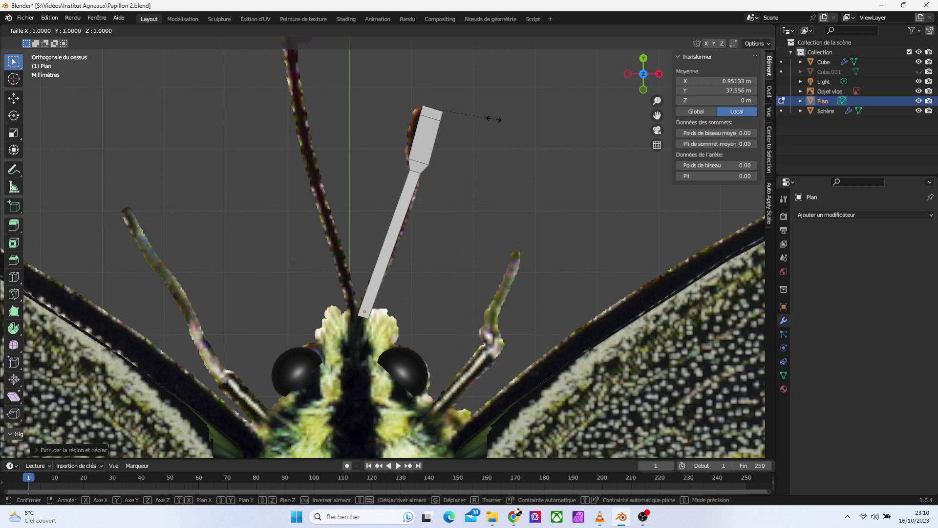
left_click(466, 119)
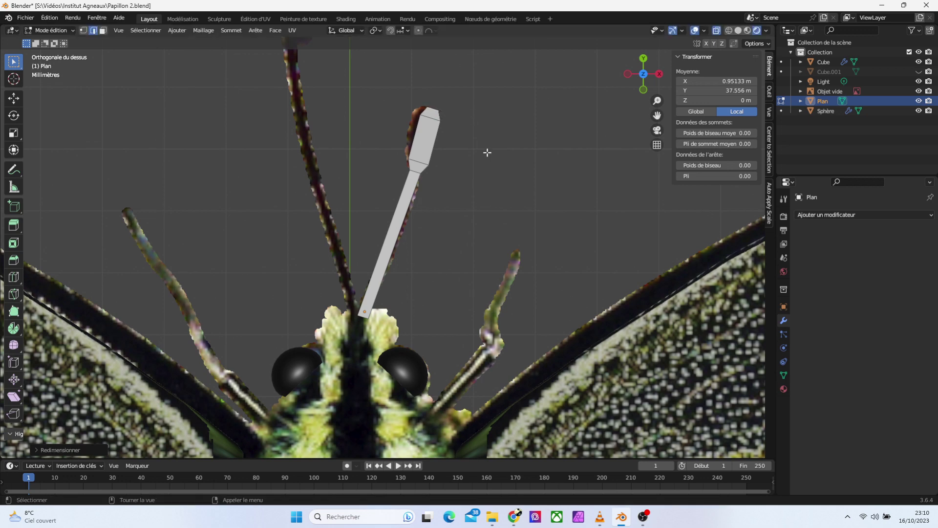
Loop-cut a new edge ring across the antenna strip's shaft, then open the mode dropdown
left_click_drag(644, 73, 606, 113)
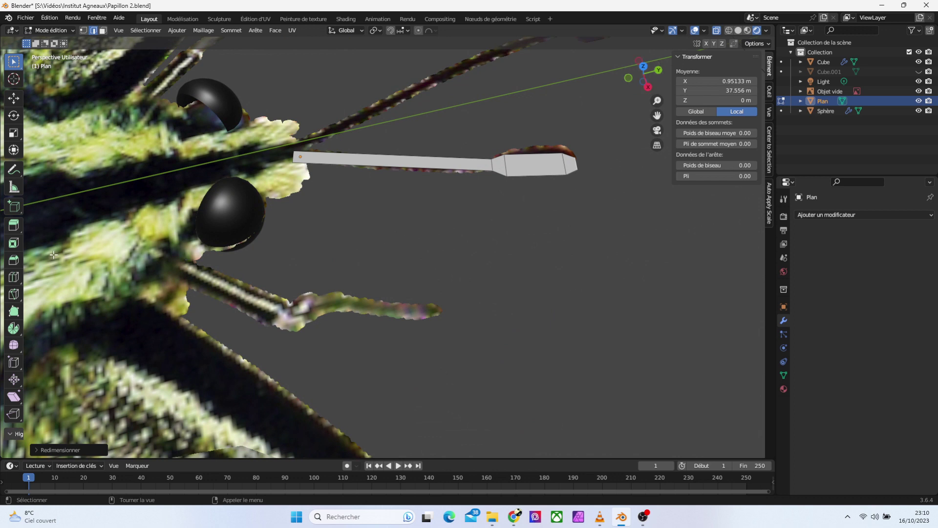
left_click(13, 276)
left_click(389, 153)
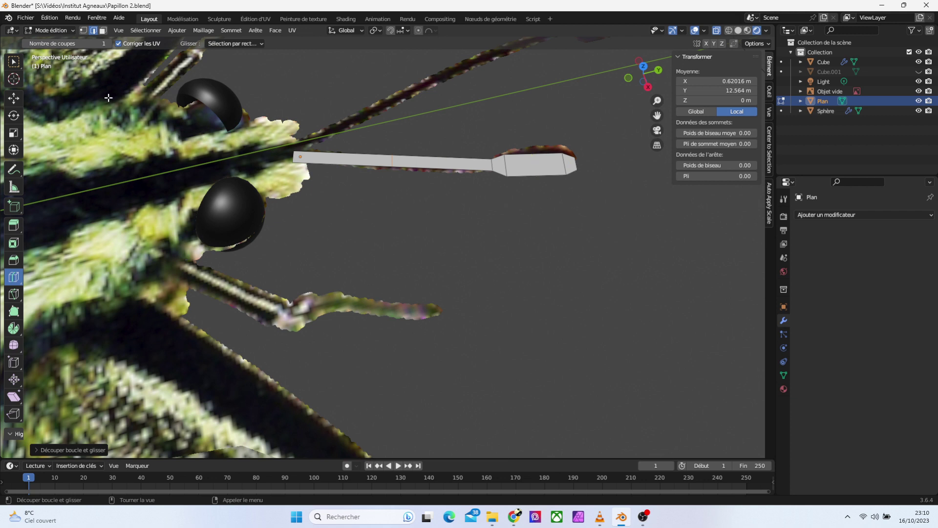
left_click(63, 31)
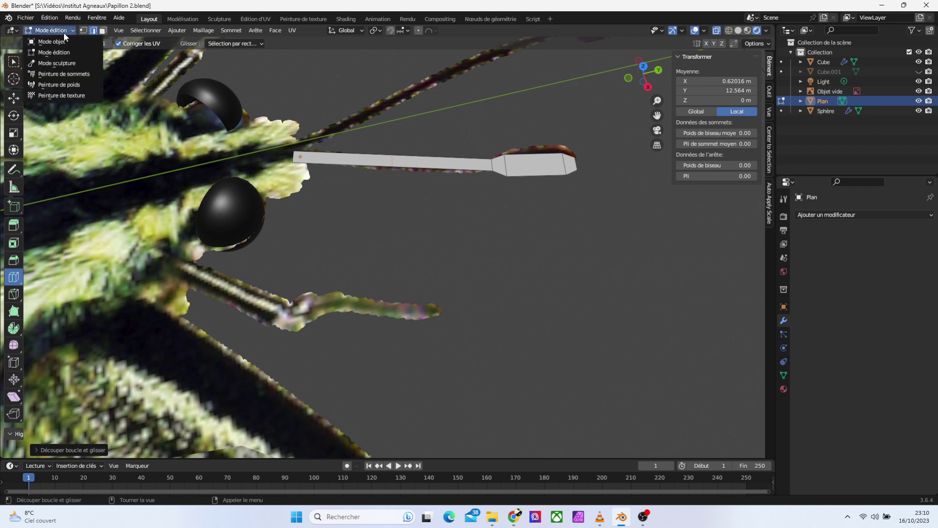
In Object Mode, add a Solidify modifier and raise its thickness to 0.1 m
left_click(824, 215)
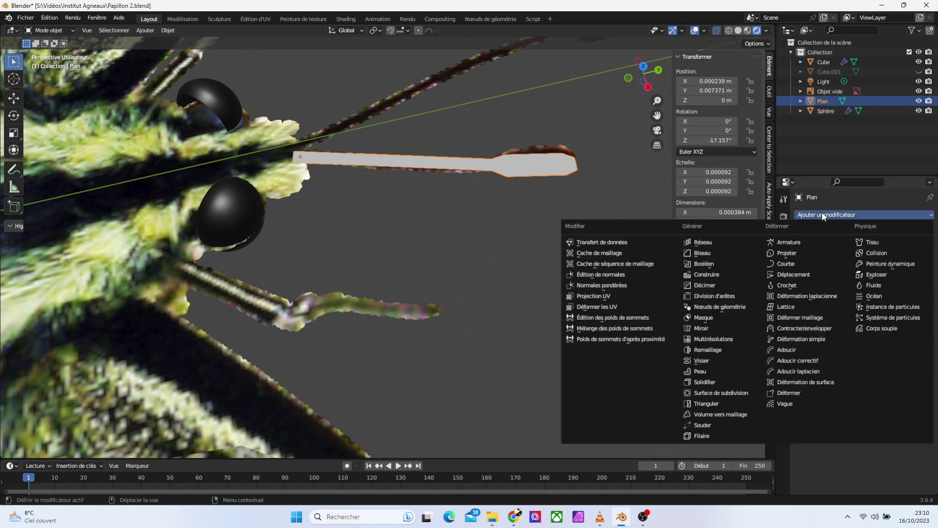
left_click(707, 382)
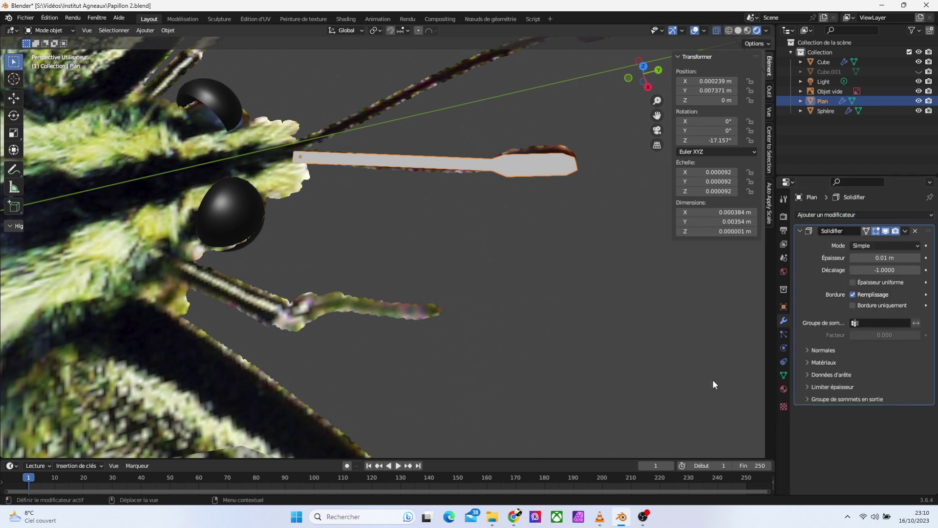
left_click(897, 259)
left_click(897, 260)
key("Return")
left_click(895, 259)
left_click(895, 260)
key("Return")
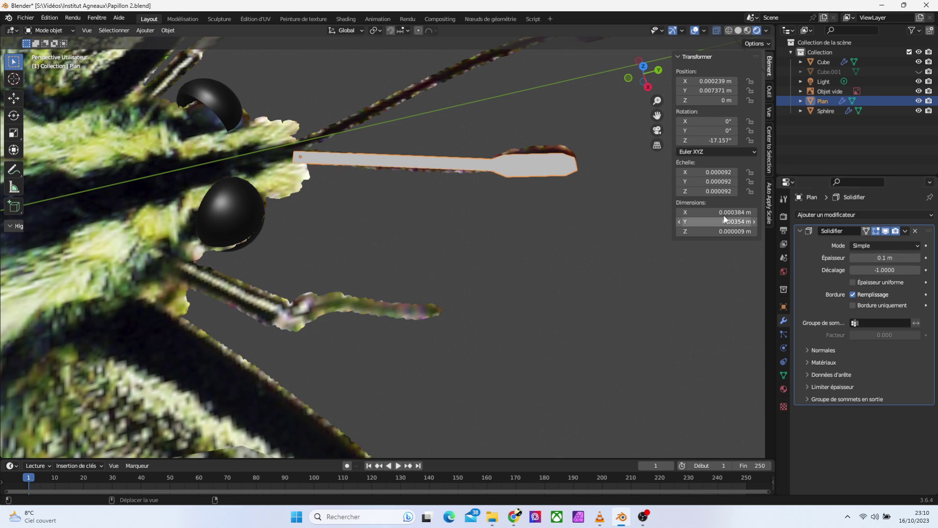
Thicken the strip further, entering a final Solidify thickness of 1.8 m
left_click_drag(657, 88, 635, 117)
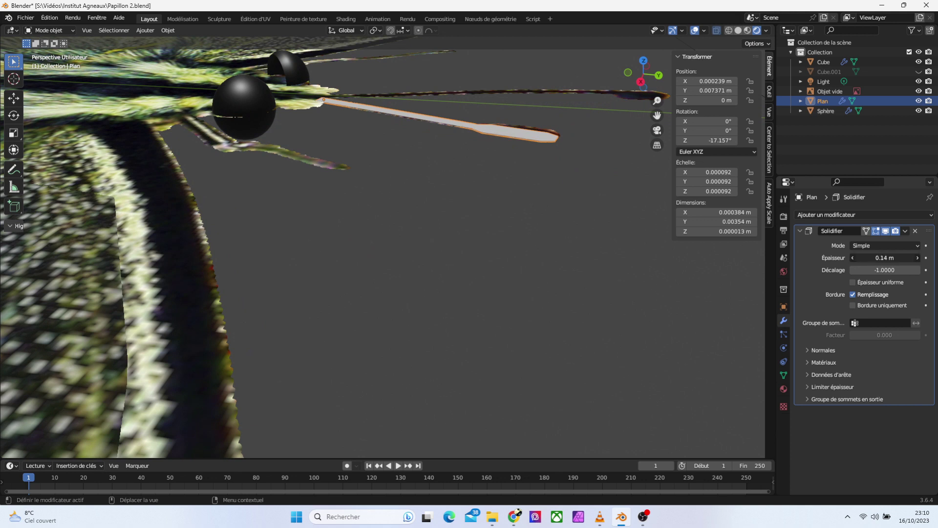
mouse_move(885, 257)
left_mouse_down()
mouse_move(909, 258)
mouse_move(672, 62)
left_mouse_up()
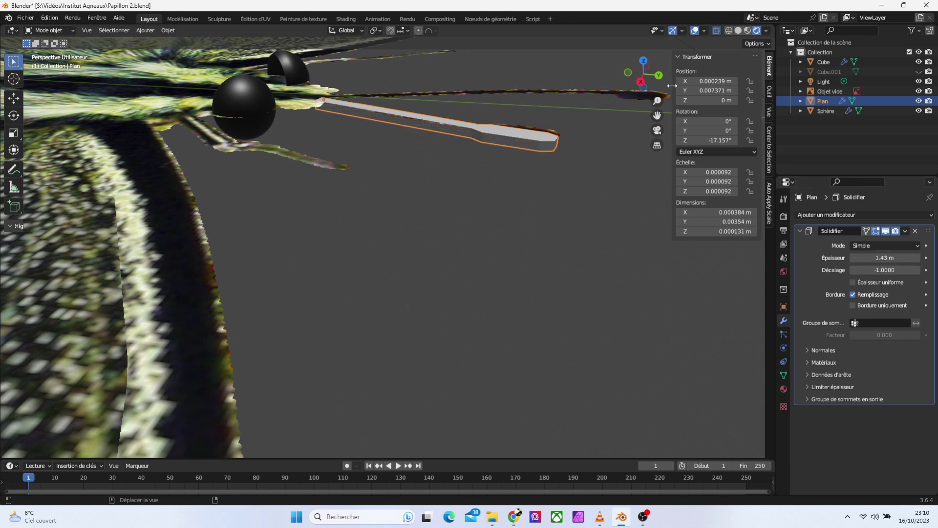
key("KP_Decimal")
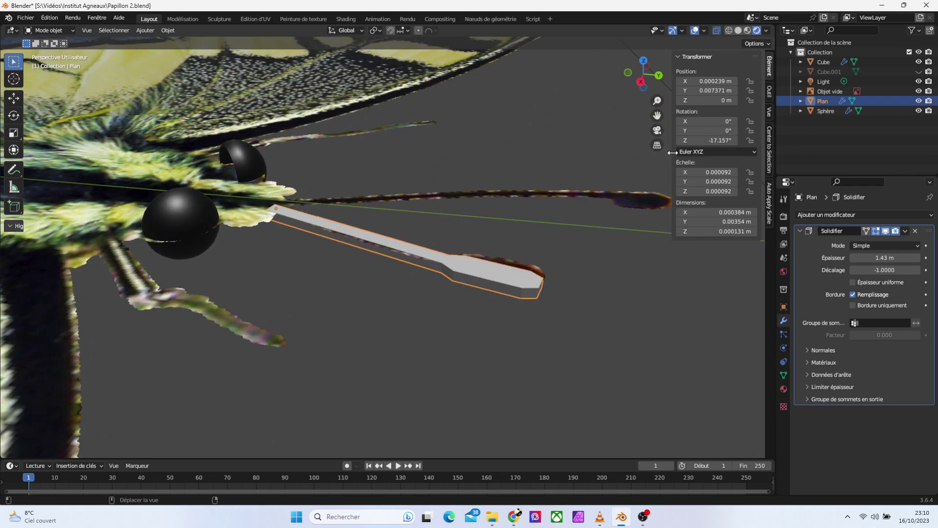
mouse_move(655, 86)
left_mouse_down()
mouse_move(650, 59)
mouse_move(631, 74)
mouse_move(651, 86)
left_mouse_up()
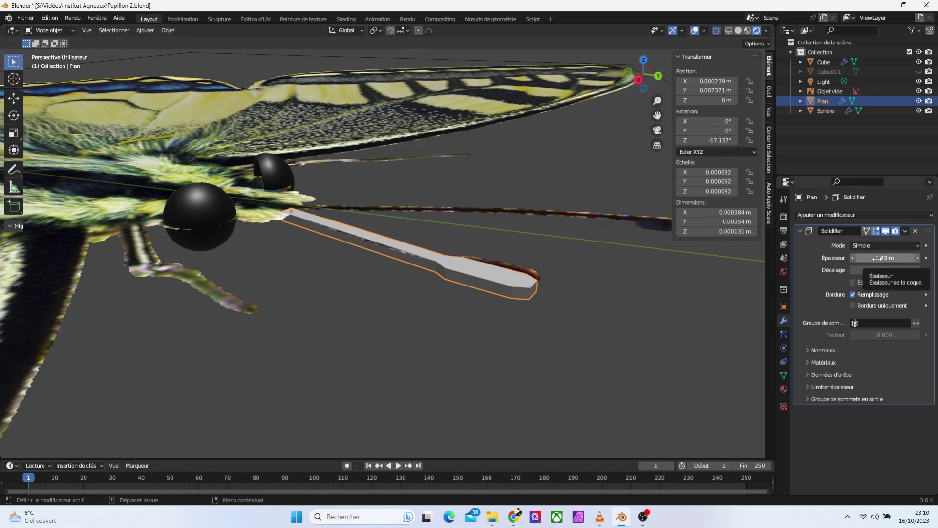
left_click_drag(885, 258, 913, 257)
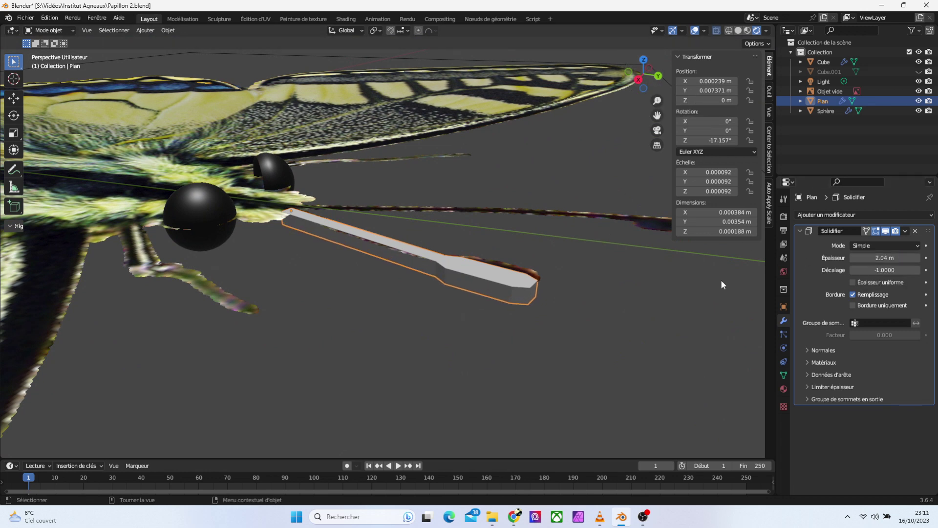
left_click_drag(635, 78, 640, 63)
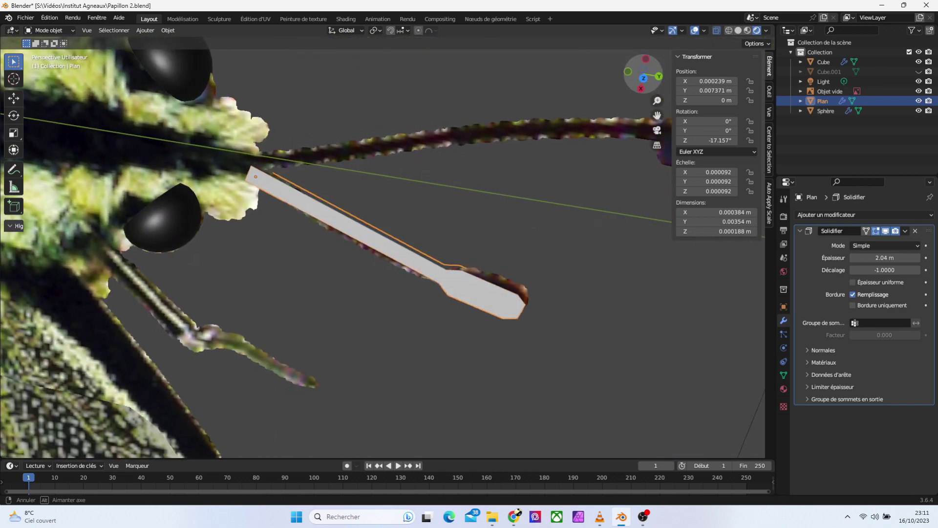
left_click_drag(640, 63, 644, 68)
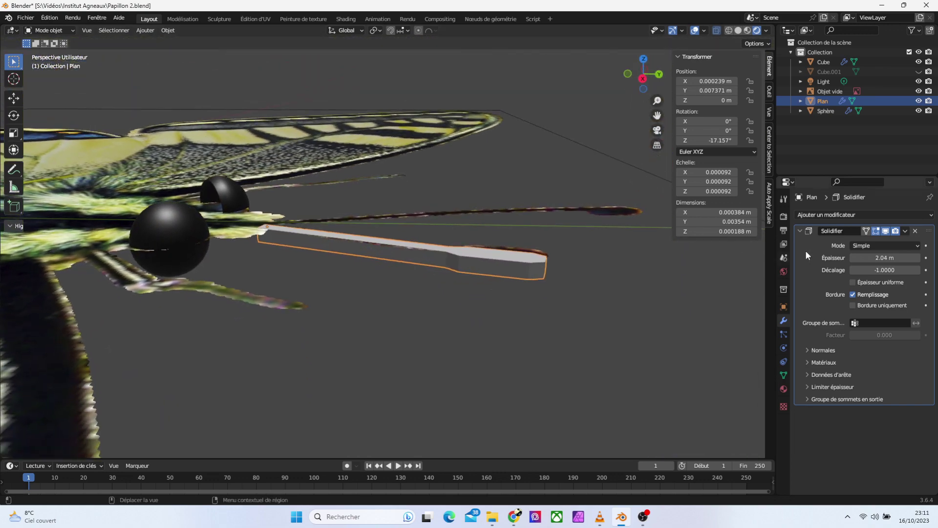
double_click(887, 255)
type("1.8")
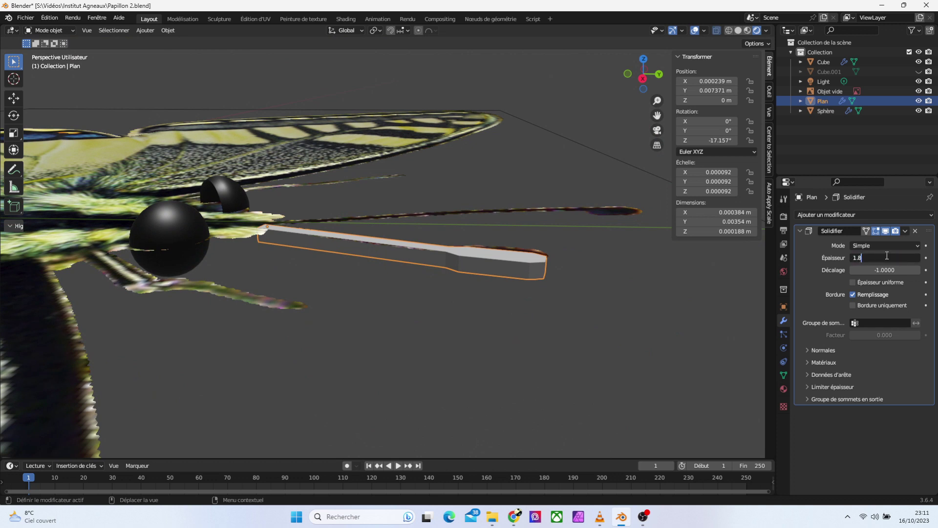
key("Return")
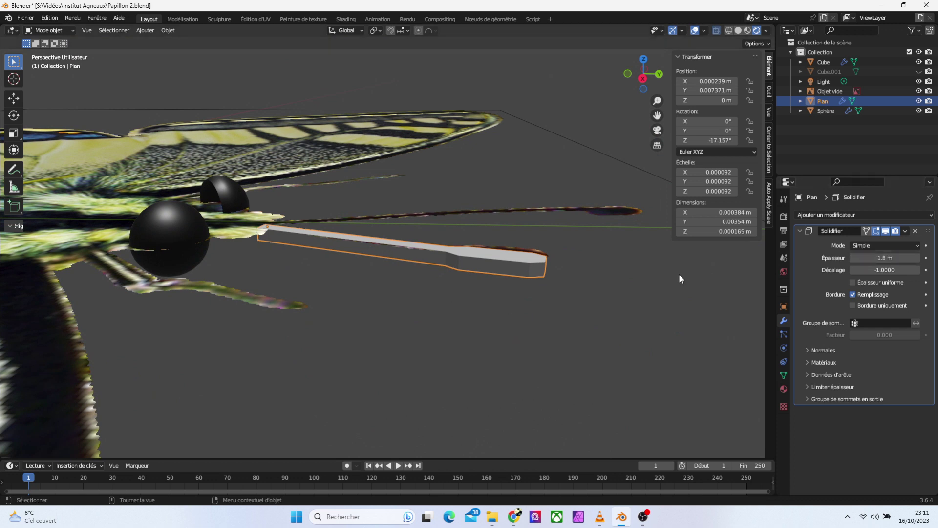
Add a Subdivision Surface modifier, apply Solidify, and hide Subdivision in the viewport
left_click(860, 215)
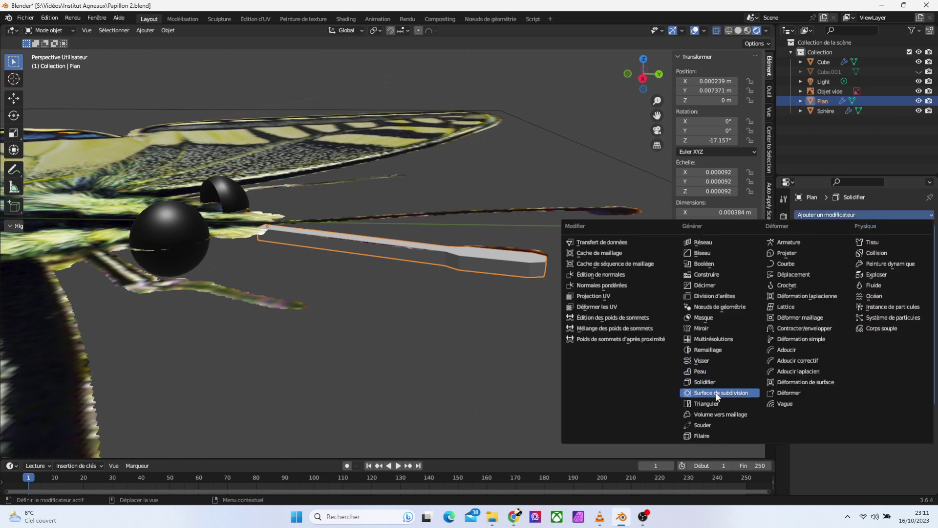
left_click(729, 394)
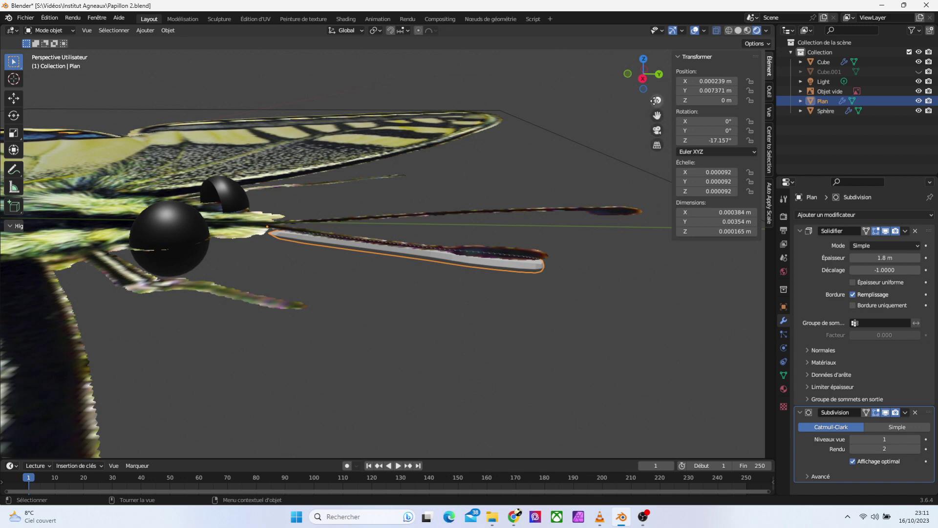
mouse_move(657, 100)
left_mouse_down()
mouse_move(658, 84)
mouse_move(636, 78)
left_mouse_up()
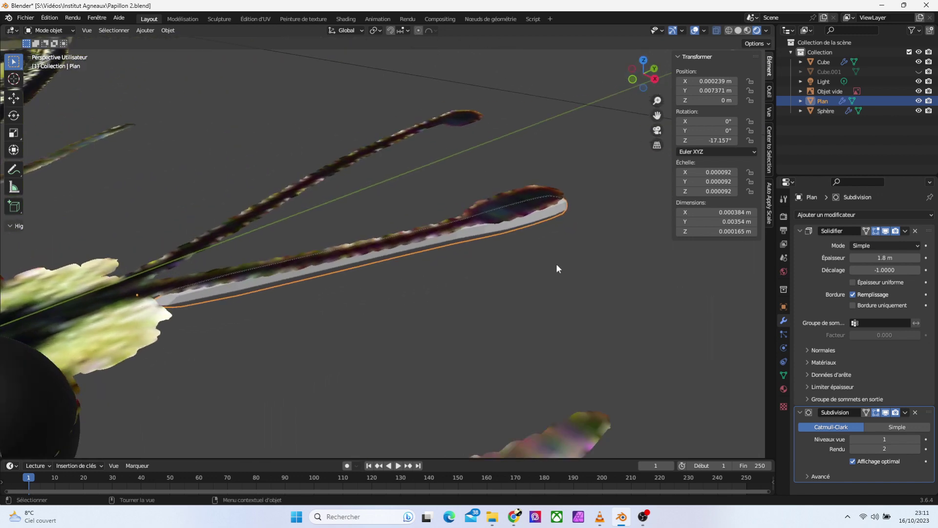
left_click(906, 231)
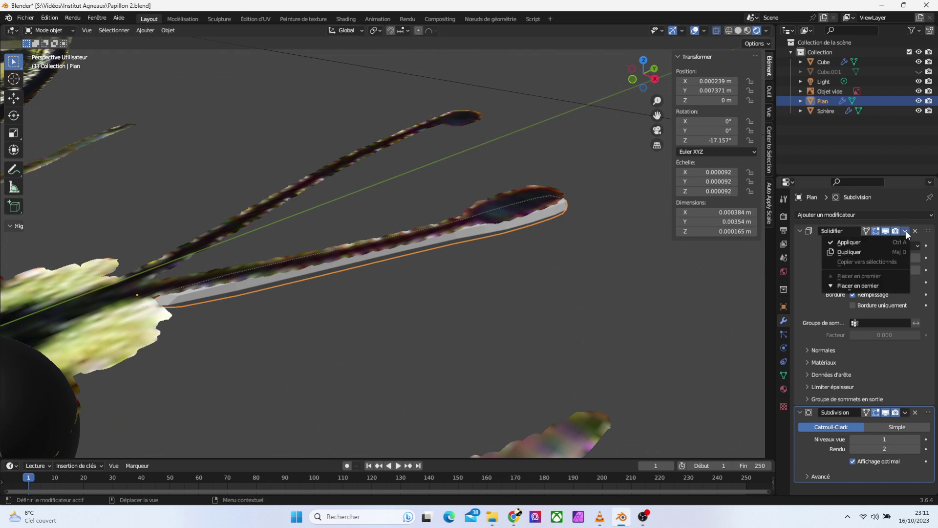
left_click(877, 241)
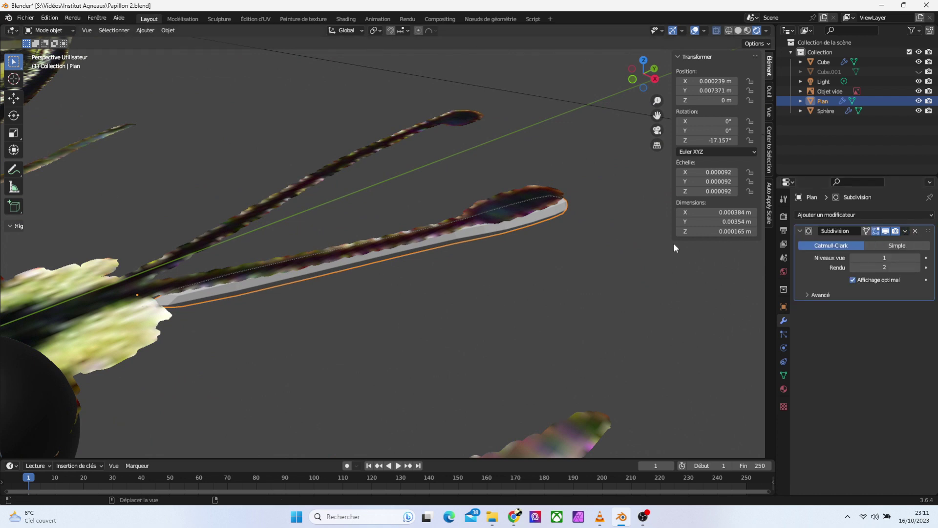
left_click(886, 232)
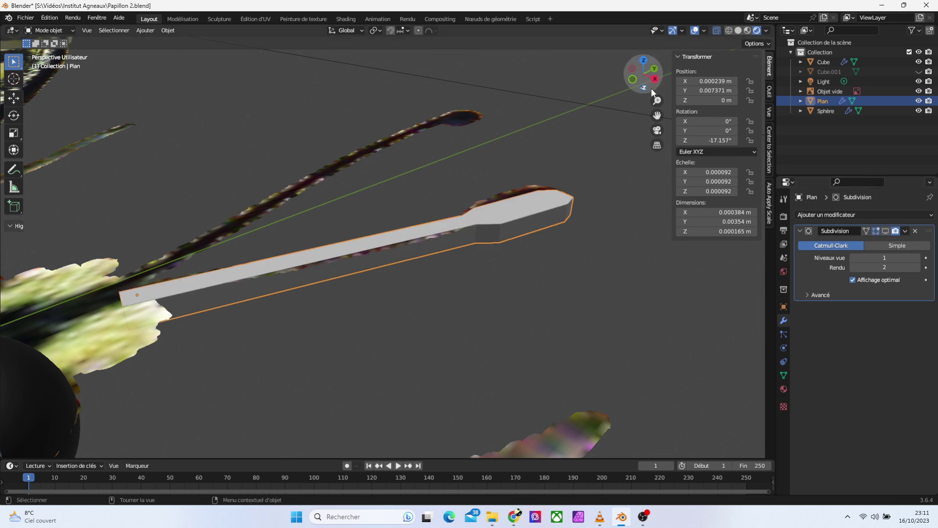
left_click_drag(643, 74, 630, 85)
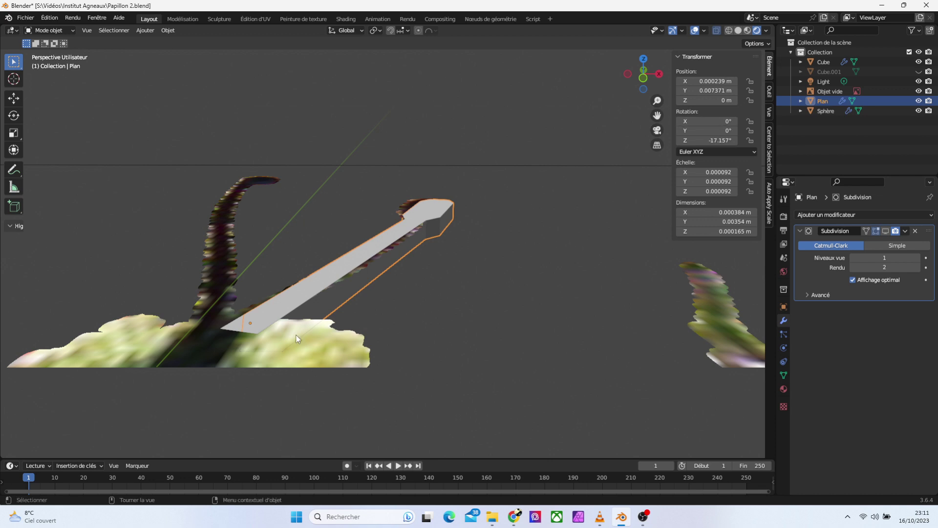
Loop-cut the antenna strip near its base and delete its end face at the body end
key("Tab")
left_click(312, 337)
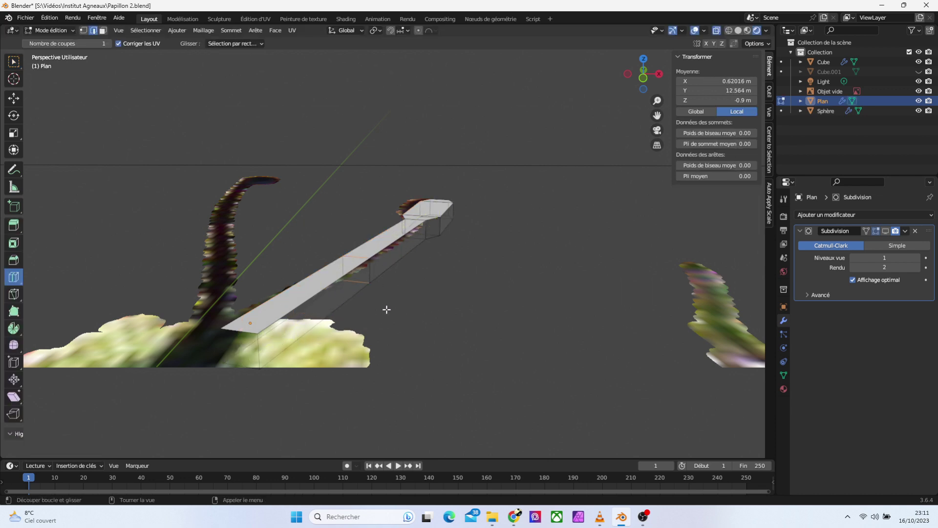
left_click(103, 31)
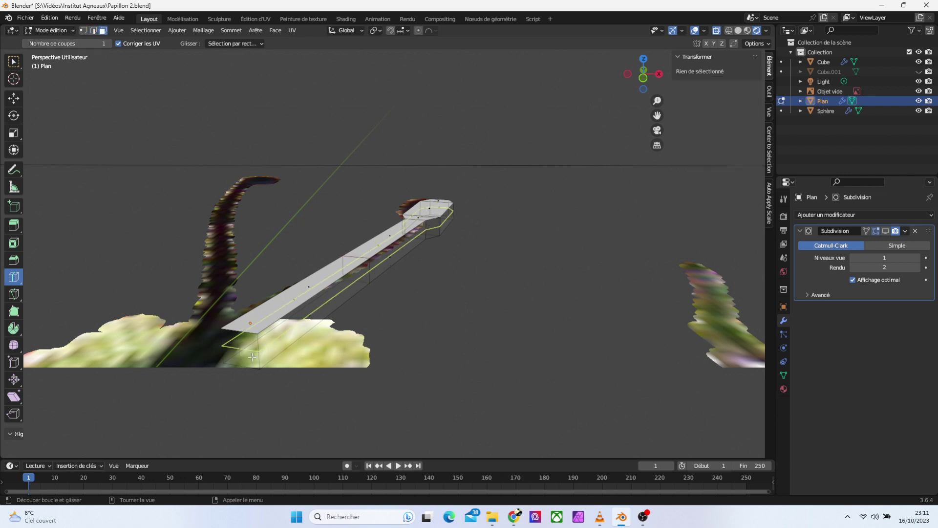
left_click(13, 61)
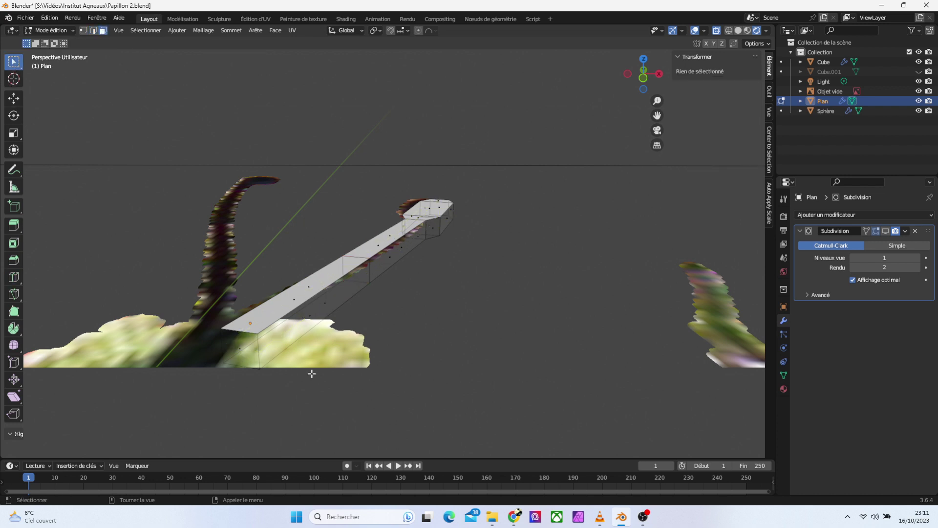
left_click(241, 346)
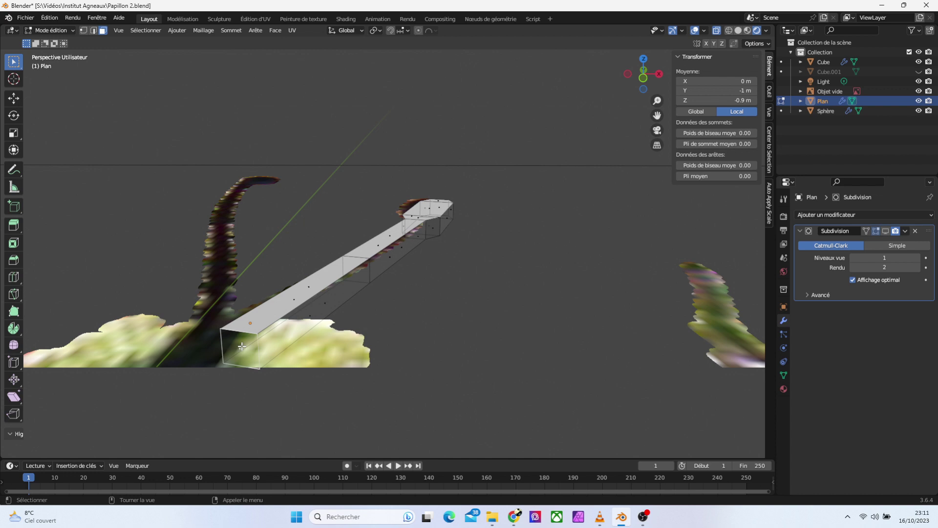
key("x")
left_click(225, 365)
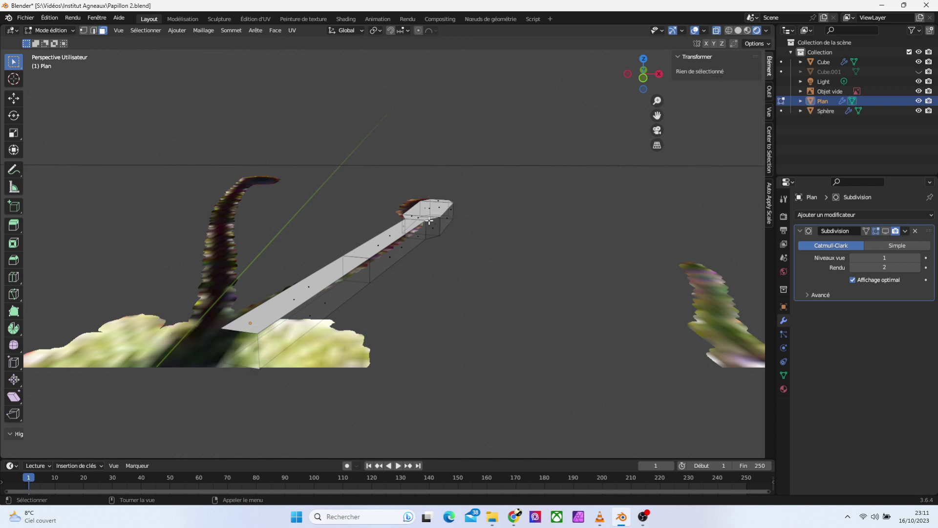
left_click(57, 30)
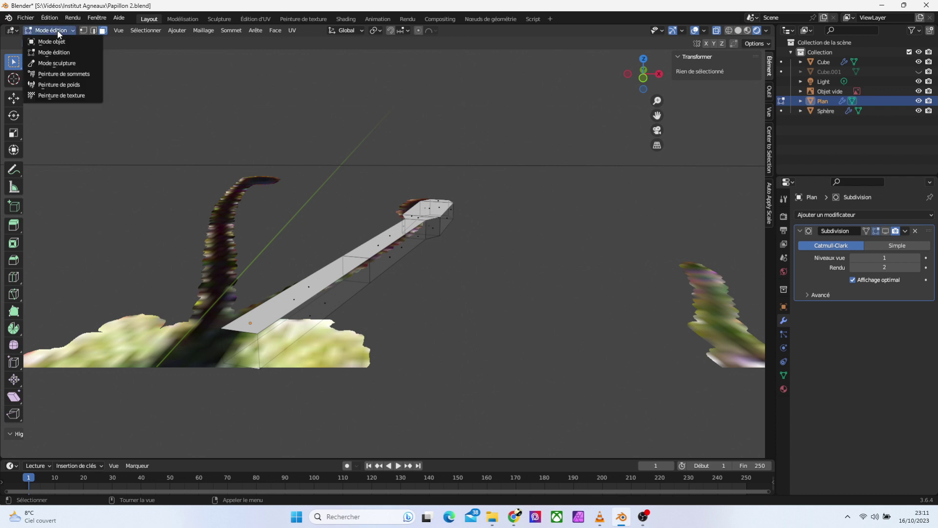
In Object Mode, show Subdivision (level 2) in the viewport and shade the antenna smooth
left_click(57, 40)
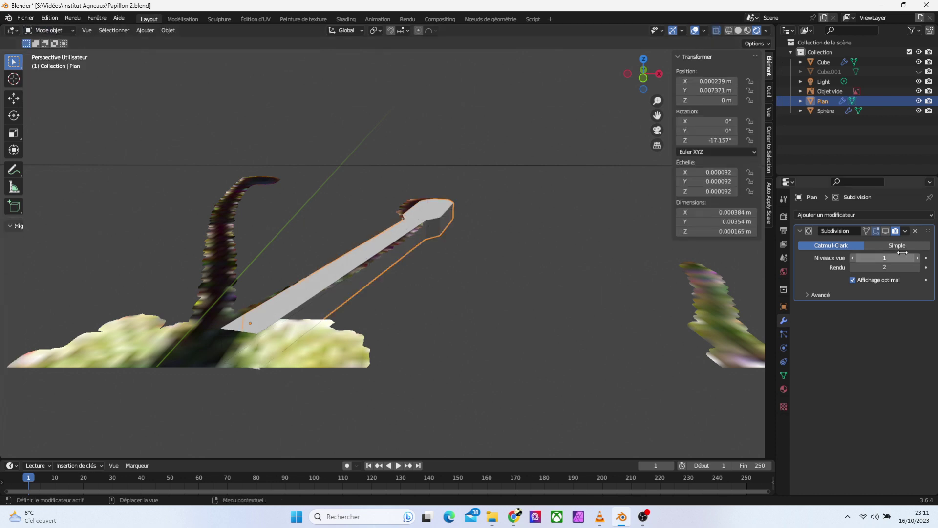
left_click(886, 231)
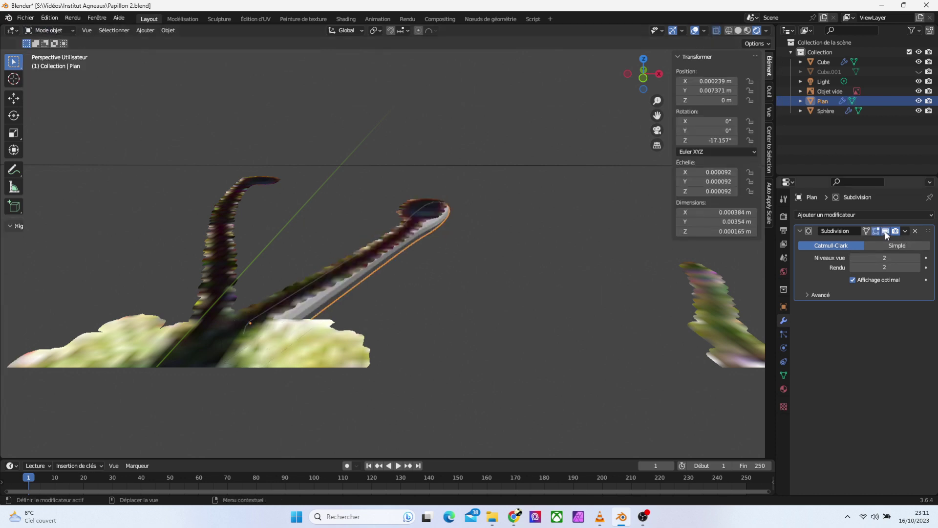
right_click(430, 226)
left_click(429, 225)
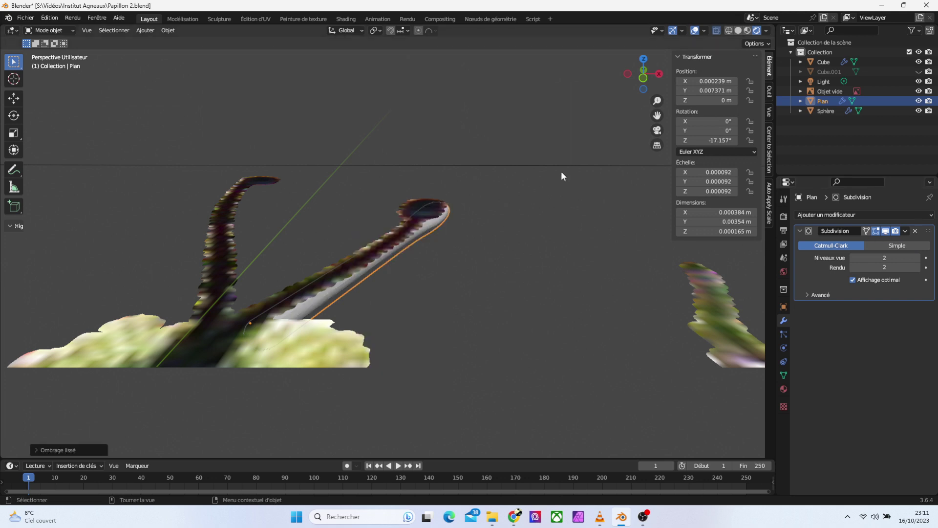
Raise the antenna slightly along Z above the reference image, back in Edit Mode
left_click_drag(643, 73, 596, 92)
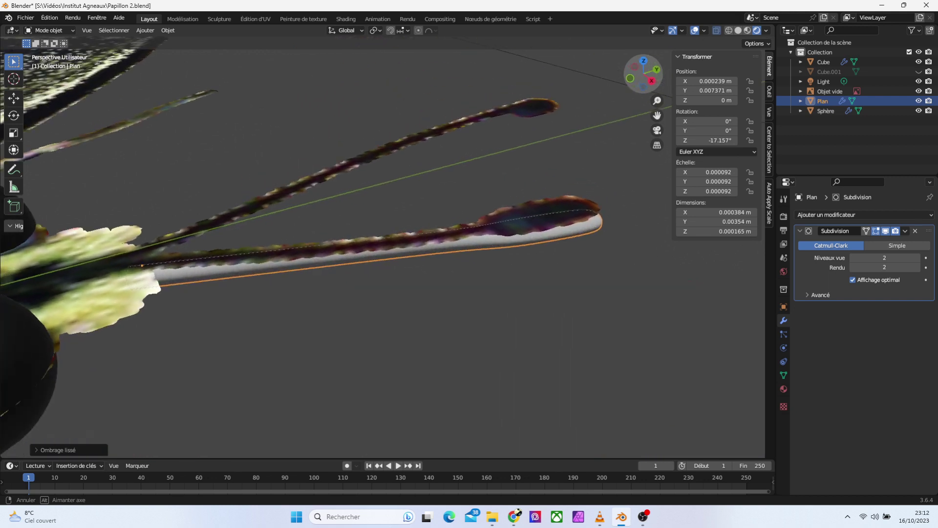
left_click_drag(643, 73, 586, 224)
key("g")
key("z")
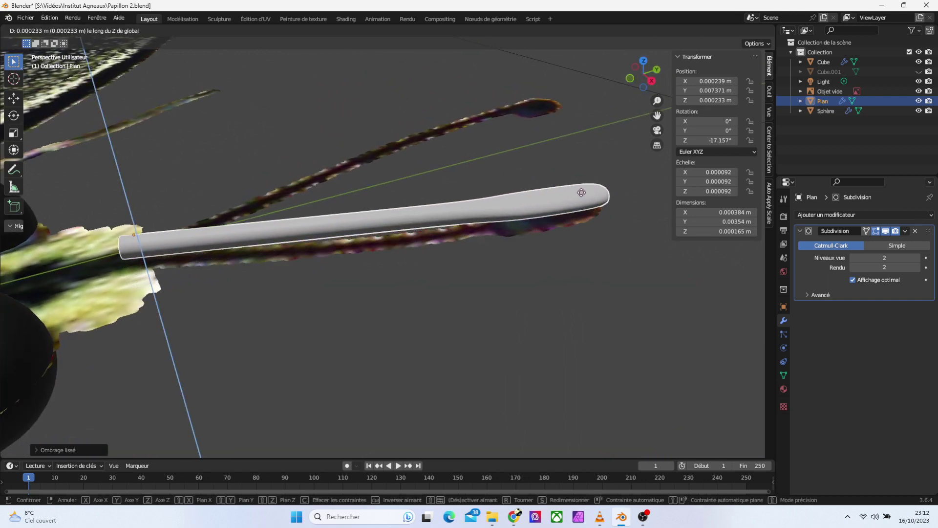
left_click(581, 192)
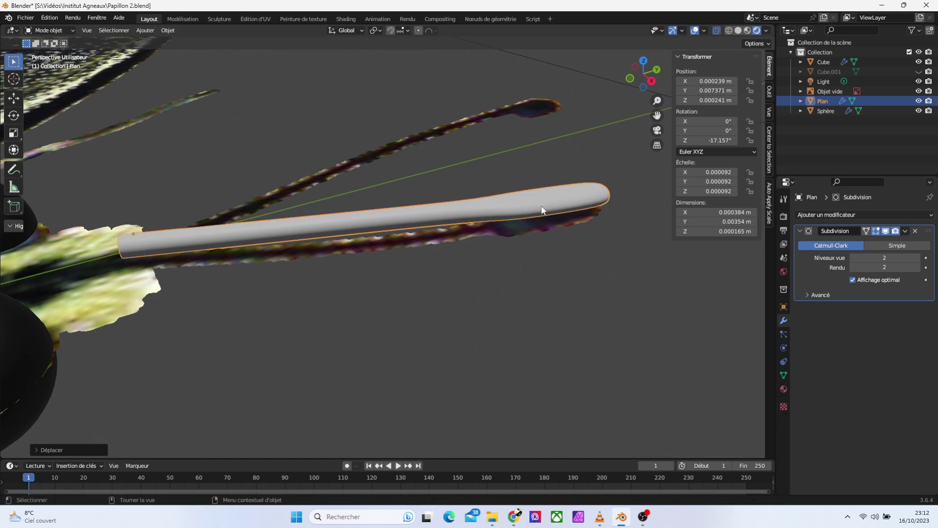
key("Tab")
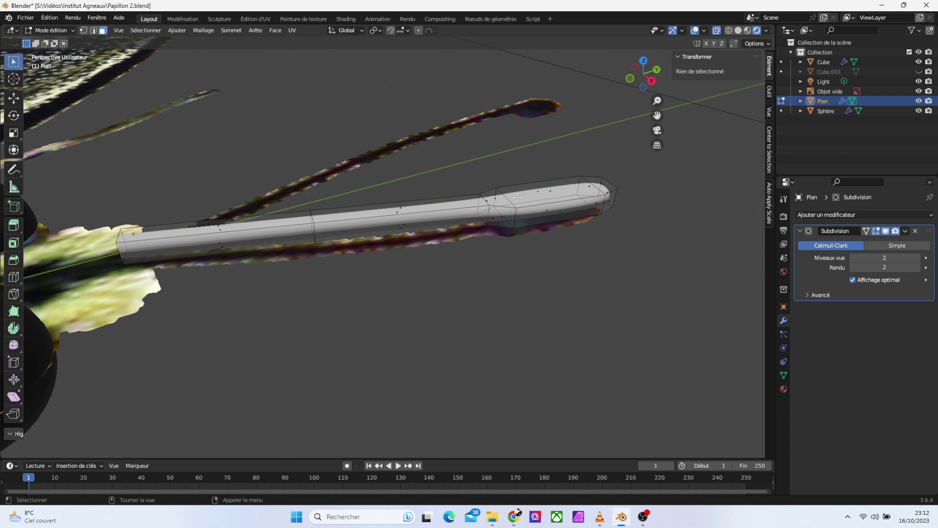
Cut one edge loop near the antenna's club tip and select that loop
left_click(14, 277)
left_click_drag(493, 206, 554, 237)
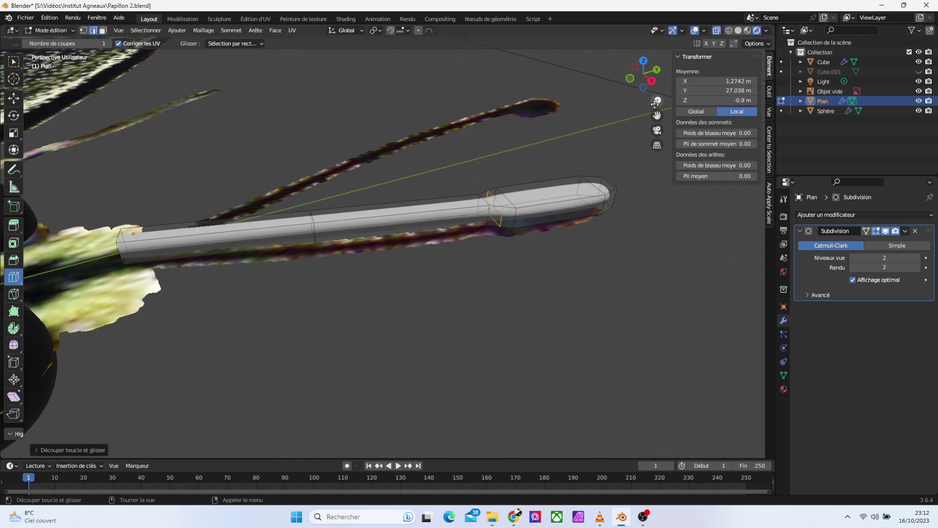
left_click_drag(657, 101, 657, 83)
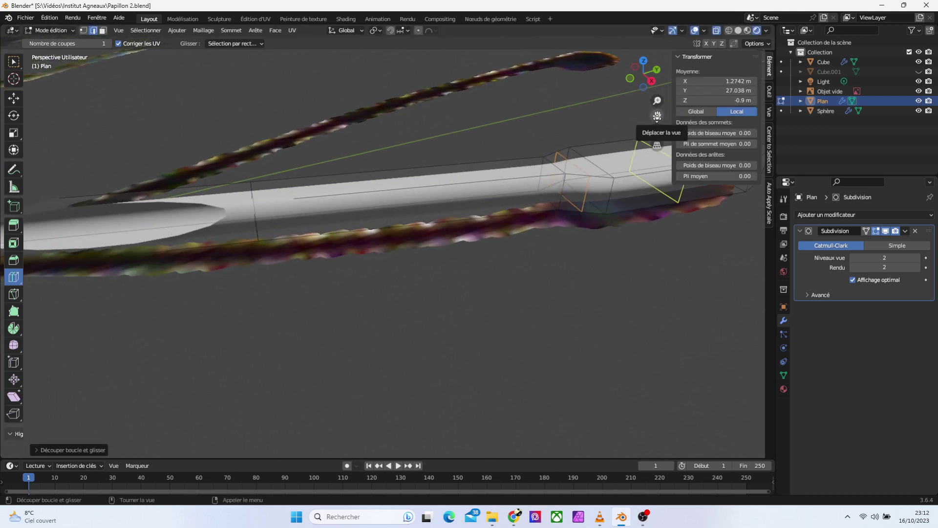
left_click_drag(581, 147, 576, 151)
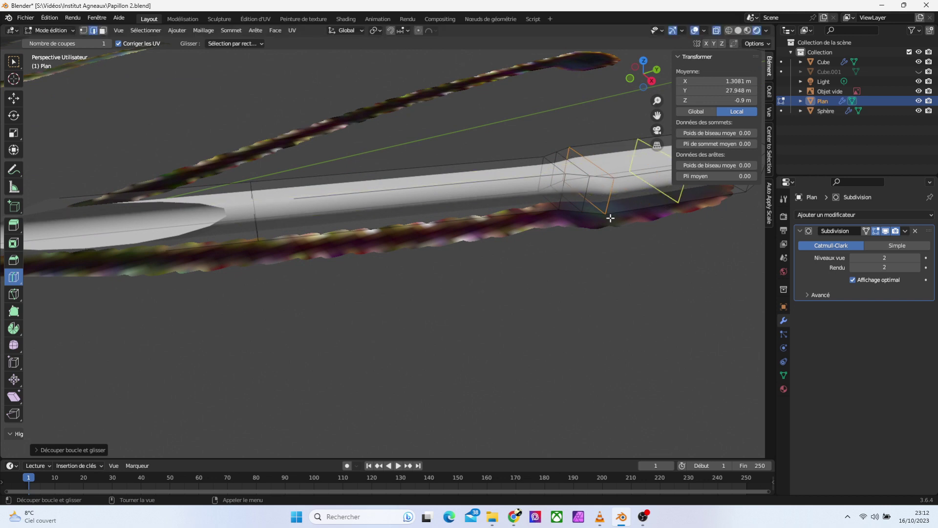
key("ctrl+z")
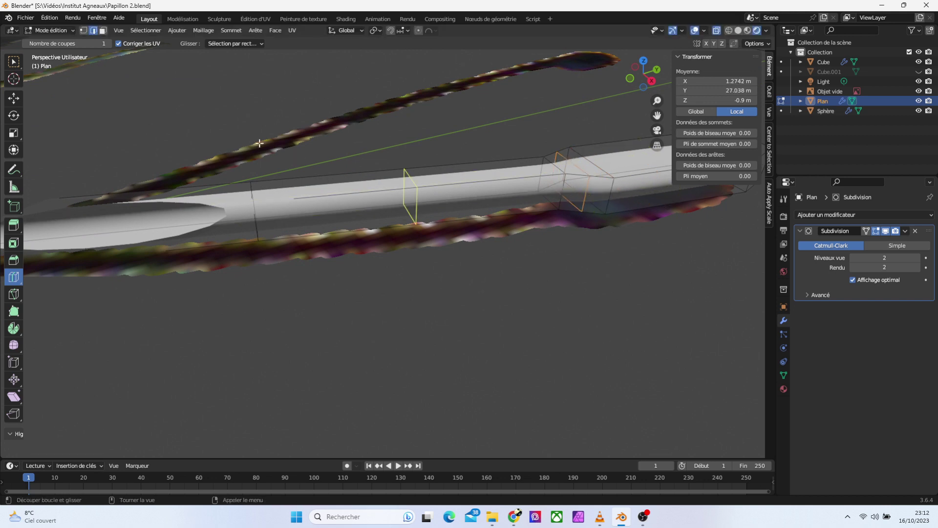
left_click(17, 67)
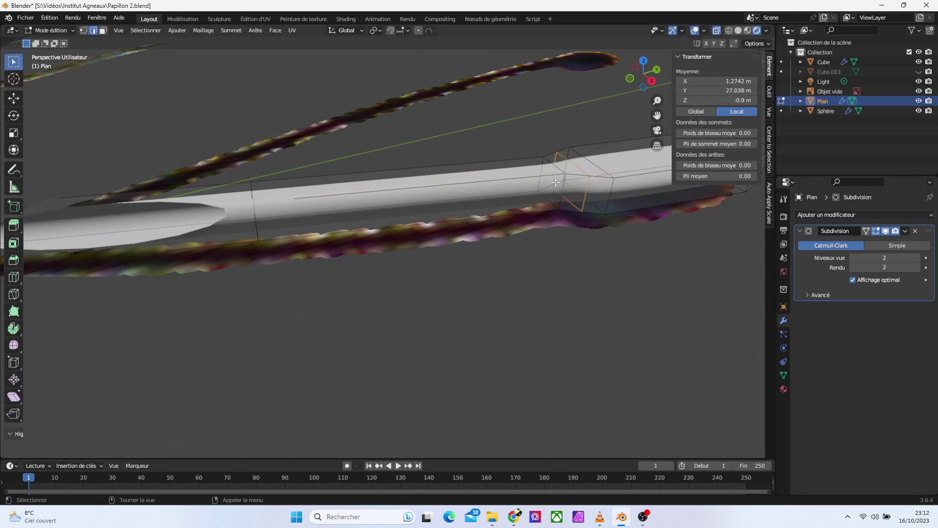
left_click(609, 192)
left_click(608, 192, "alt")
key("KP_7")
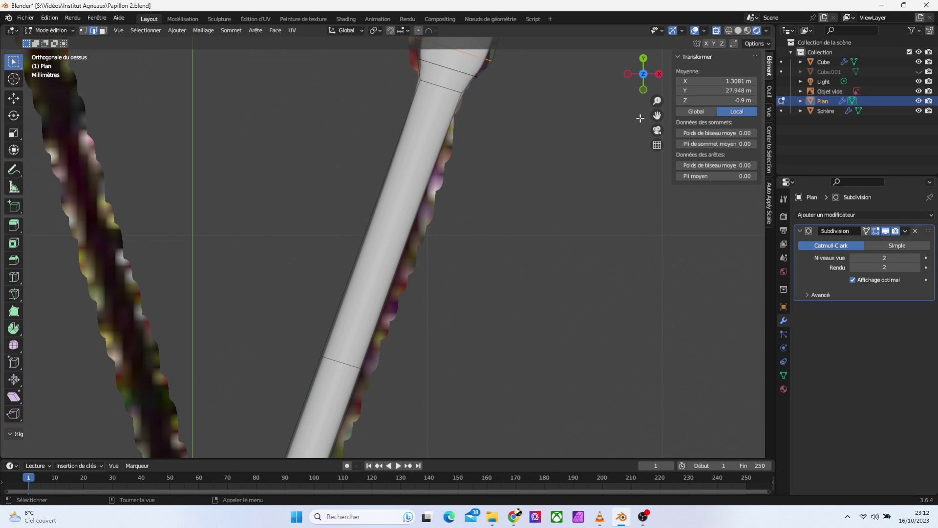
Shrink the edge loop at the club's neck to about 0.756 scale
left_click_drag(657, 116, 657, 282)
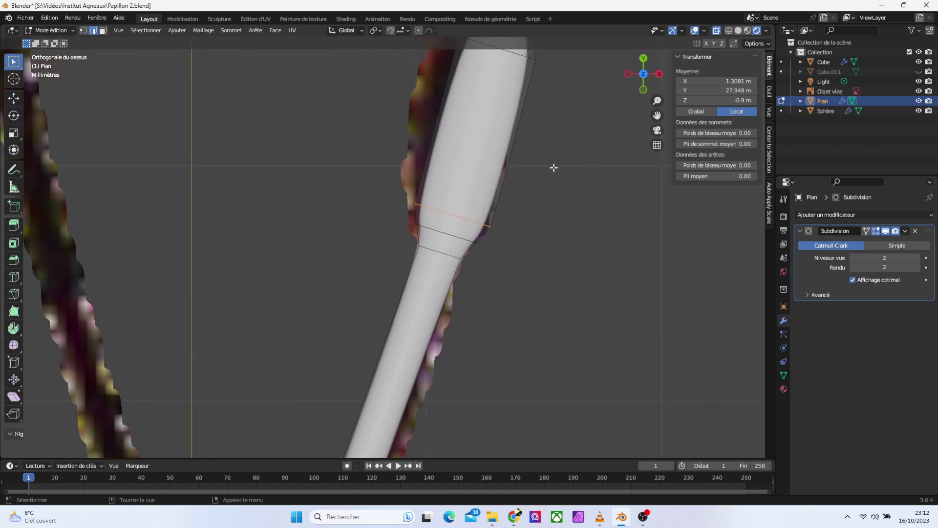
key("g")
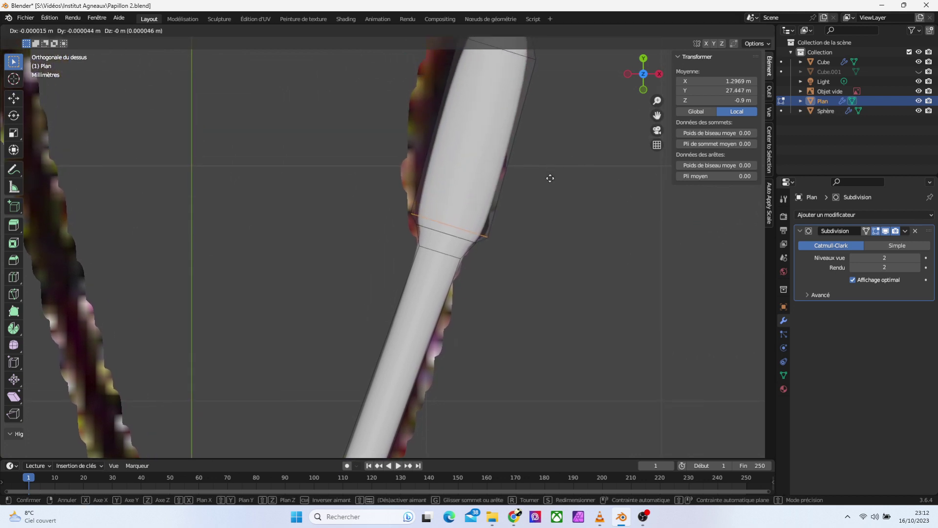
right_click(551, 180)
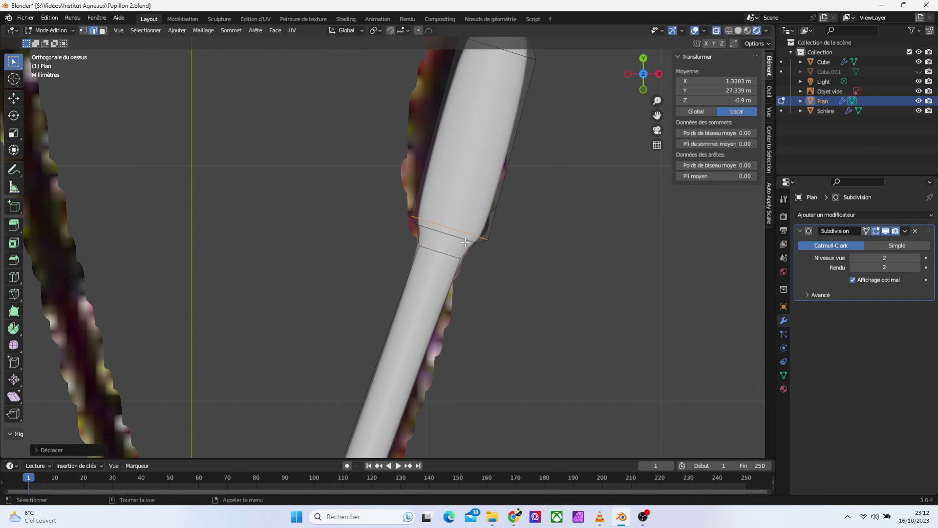
left_click(464, 242)
left_click(465, 241, "alt")
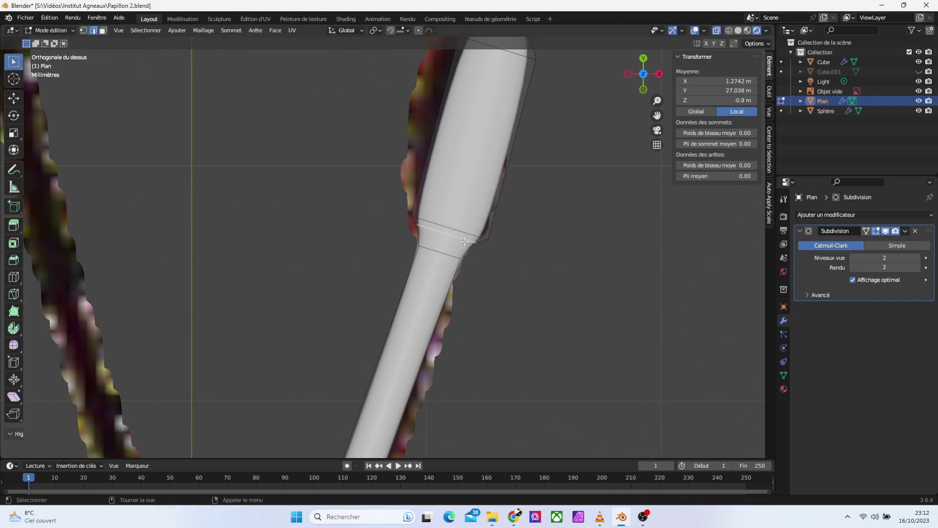
key("s")
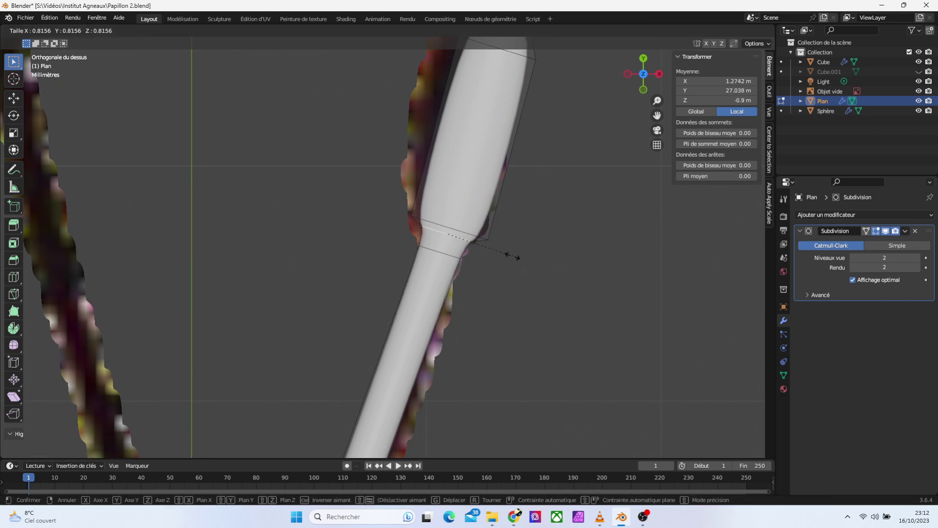
left_click(506, 255)
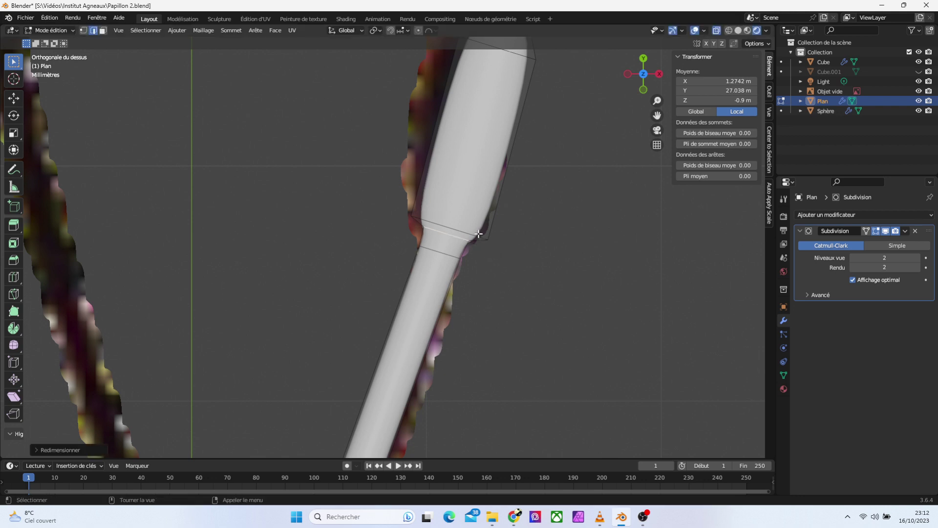
Slide the edge loop just below the club slightly along the tube
left_click(456, 253)
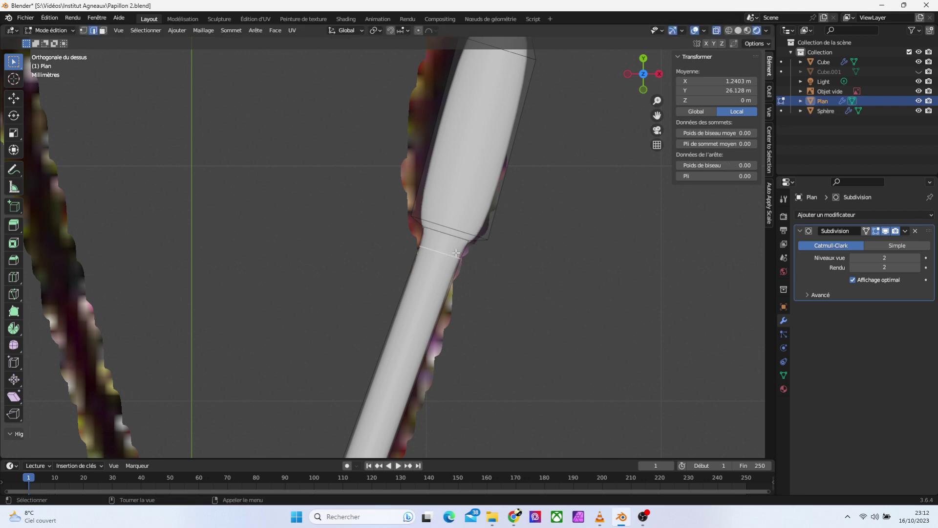
left_click(456, 253, "alt")
key("g")
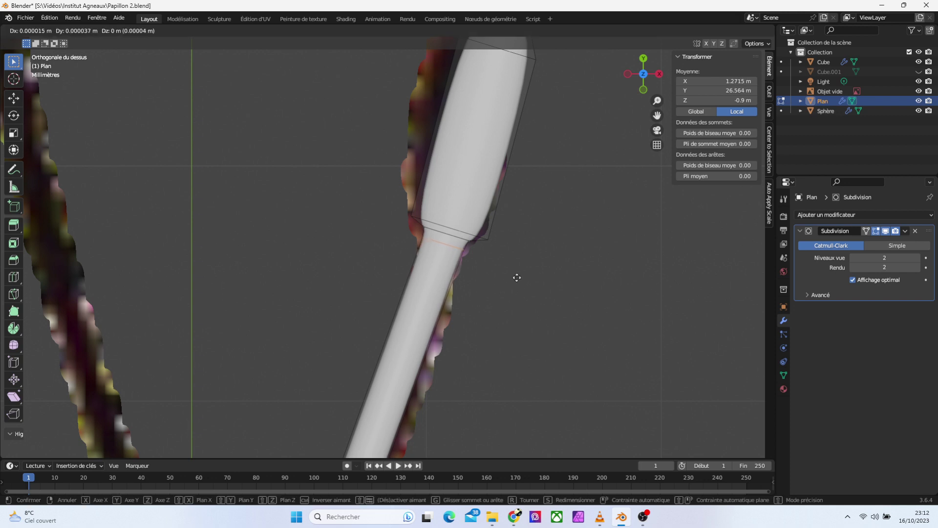
left_click(517, 278)
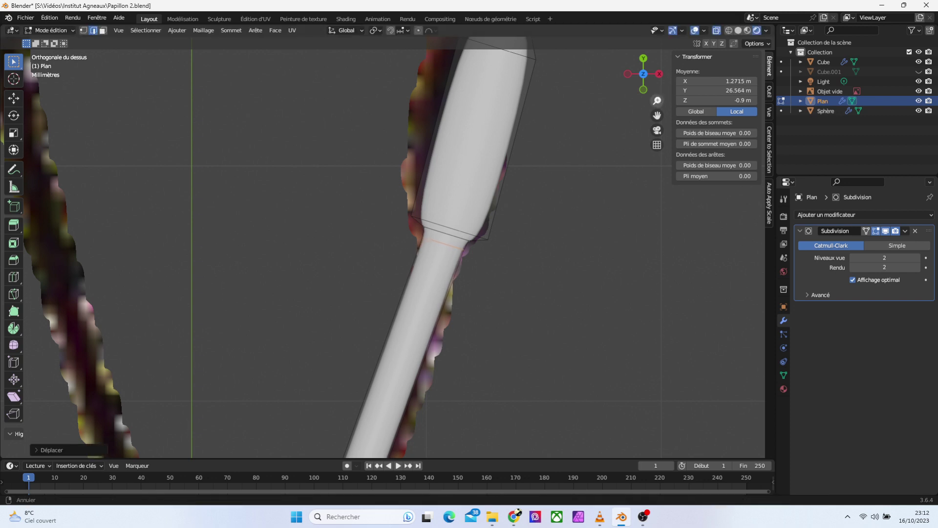
scroll(529, 148, "down", 4)
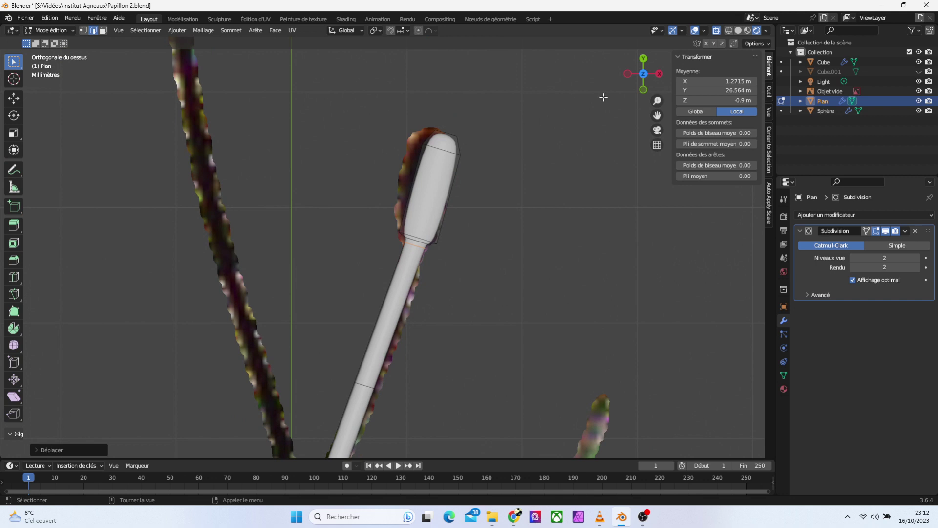
mouse_move(650, 79)
left_mouse_down()
mouse_move(636, 85)
mouse_move(641, 76)
left_mouse_up()
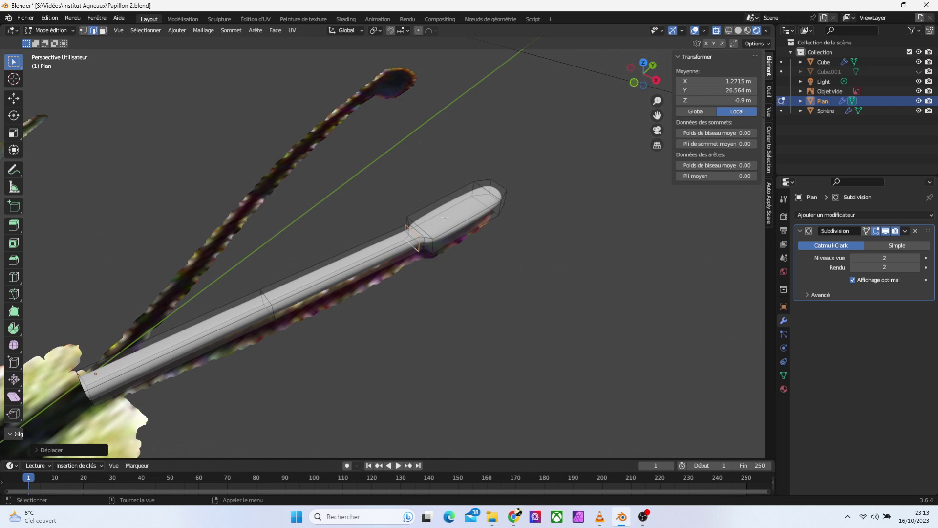
Raise the club tip's top face along Z
left_click(103, 30)
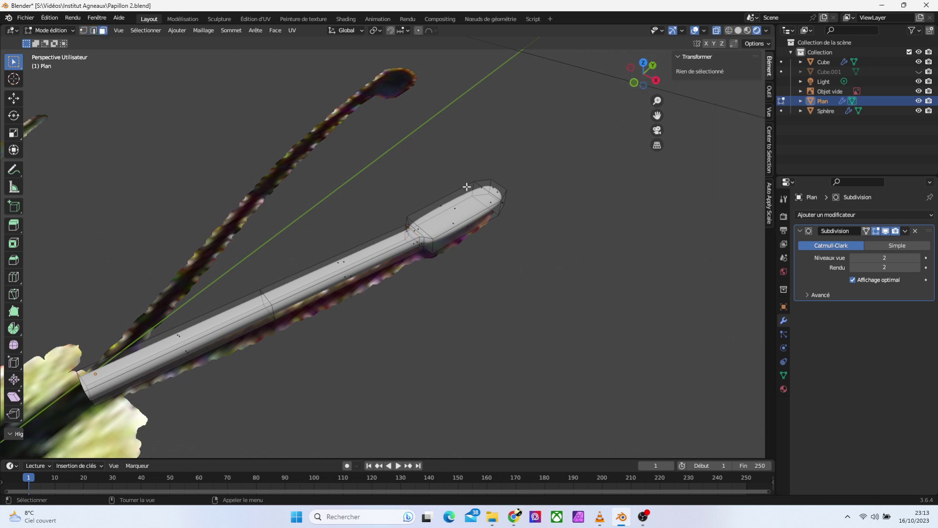
left_click(459, 212)
key("g")
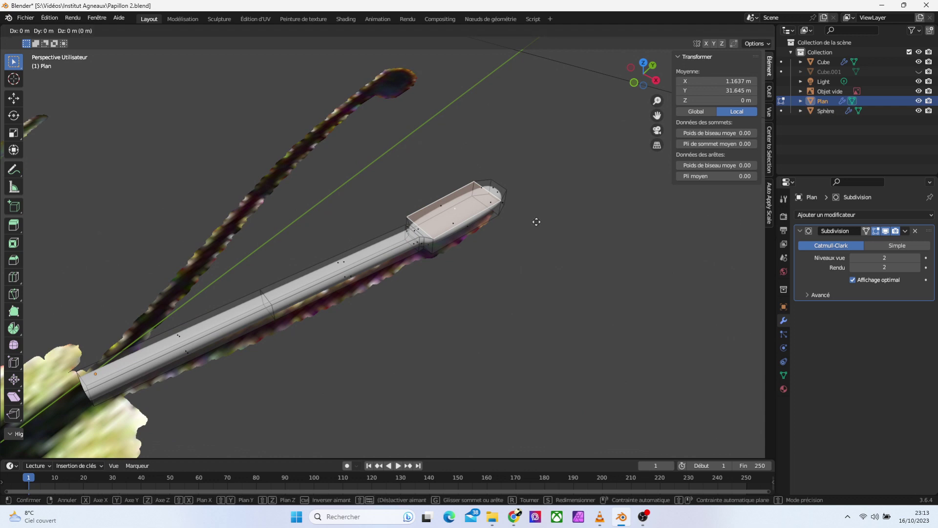
key("z")
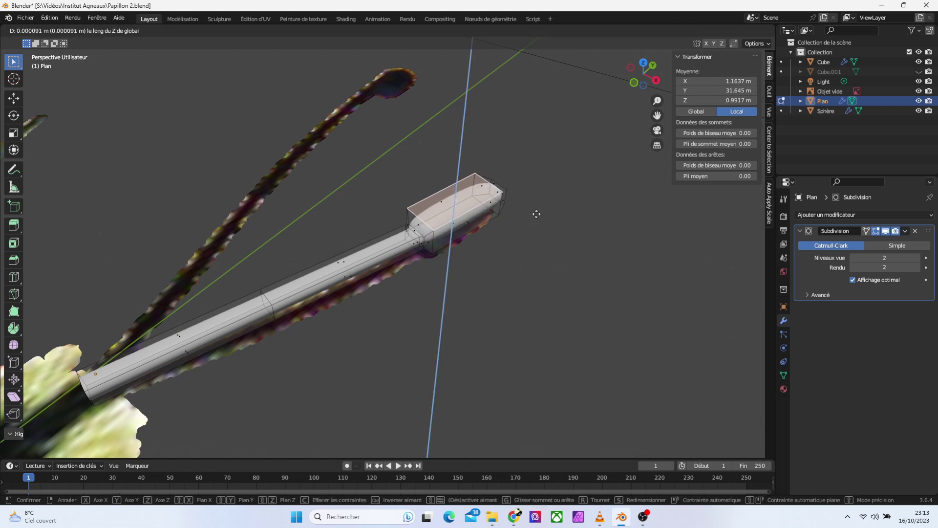
left_click(537, 214)
Lower the club tip's bottom face along Z to a median of about -2.42 m
left_click_drag(653, 92, 488, 227)
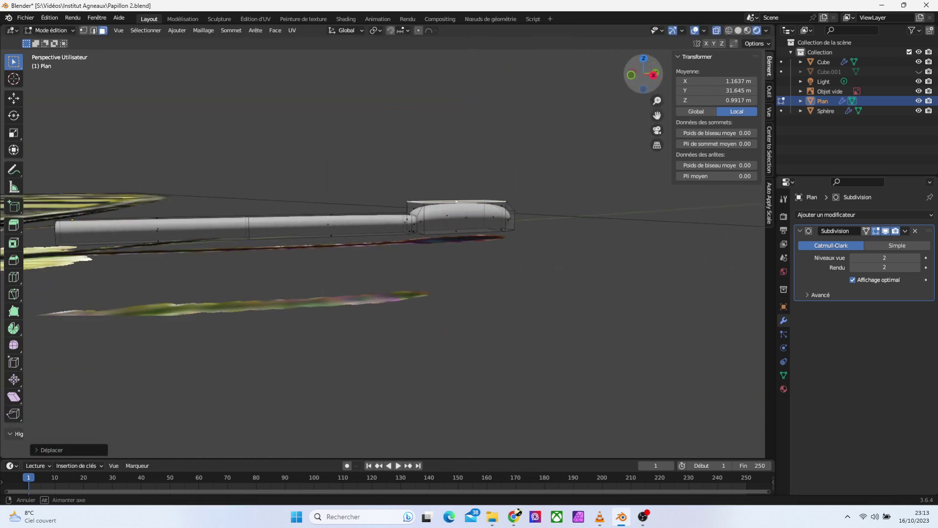
left_click(458, 237)
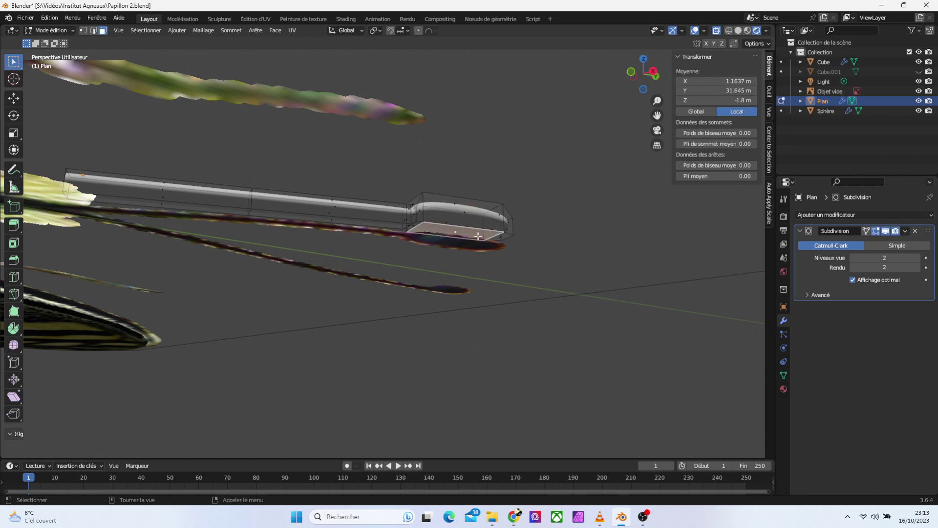
key("g")
key("z")
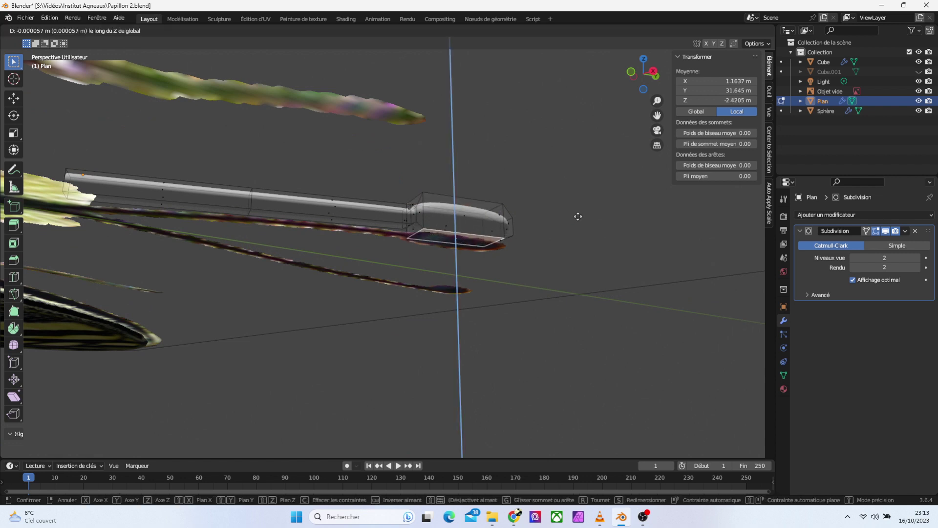
left_click(578, 216)
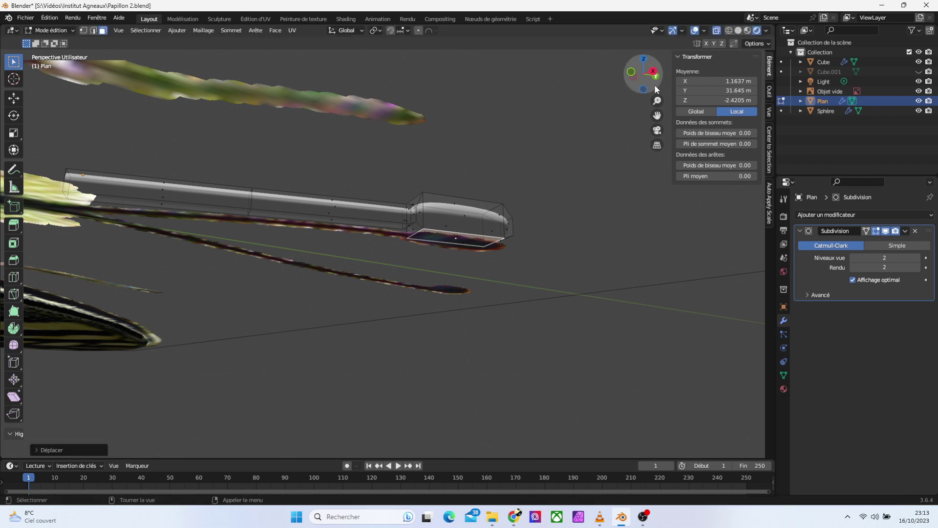
mouse_move(655, 91)
left_mouse_down()
mouse_move(655, 78)
mouse_move(640, 86)
left_mouse_up()
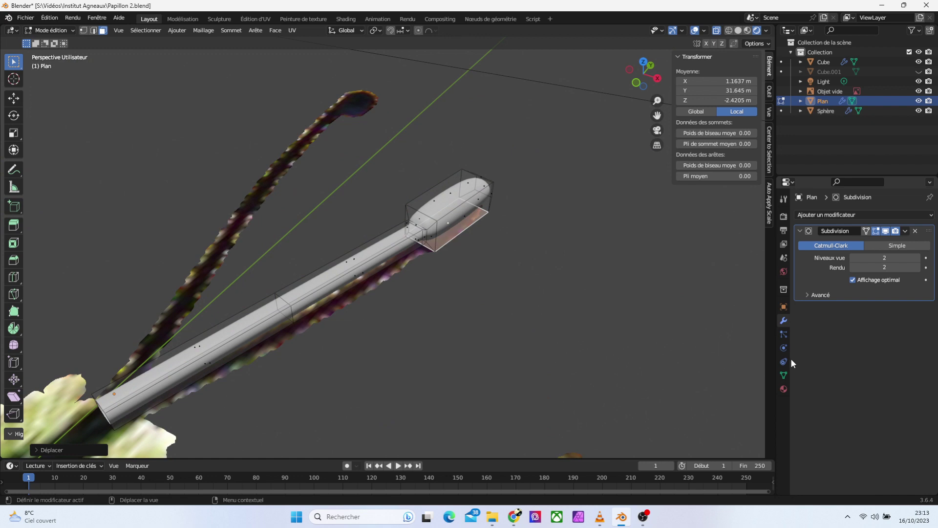
Assign the existing black 'oeil' material to the antenna, return to Object Mode and deselect
left_click(783, 390)
left_click(803, 258)
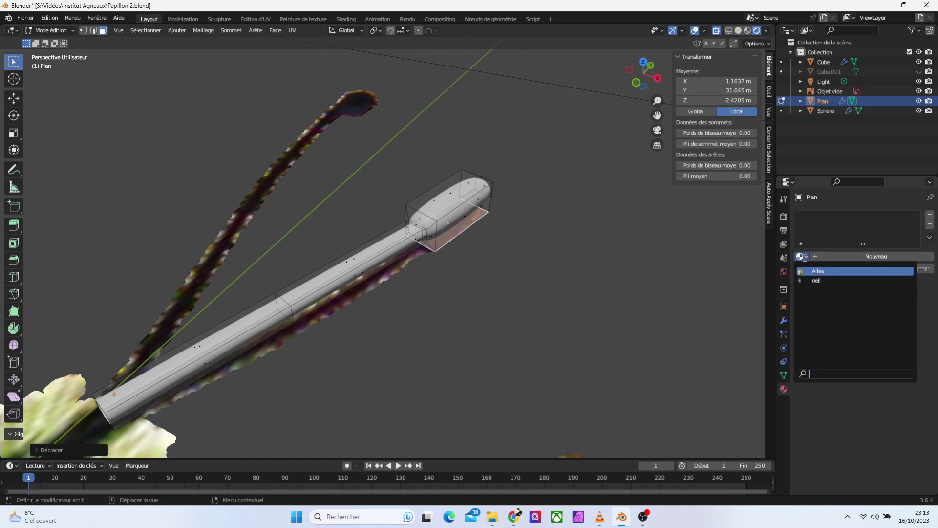
left_click(816, 280)
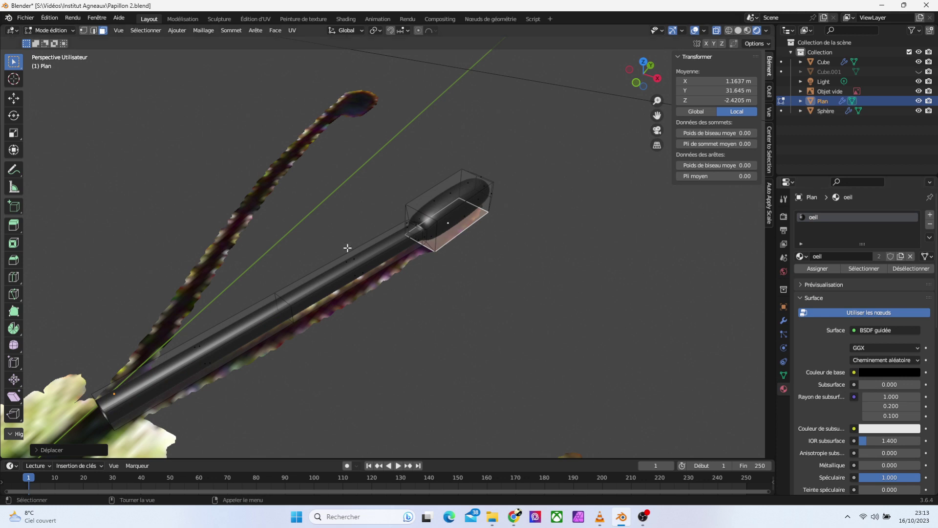
left_click(57, 30)
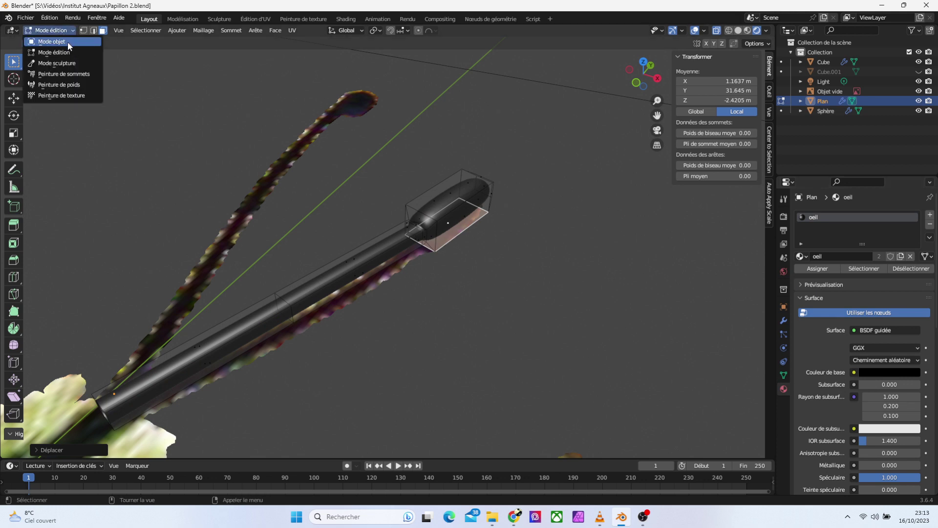
left_click(67, 42)
left_click(514, 308)
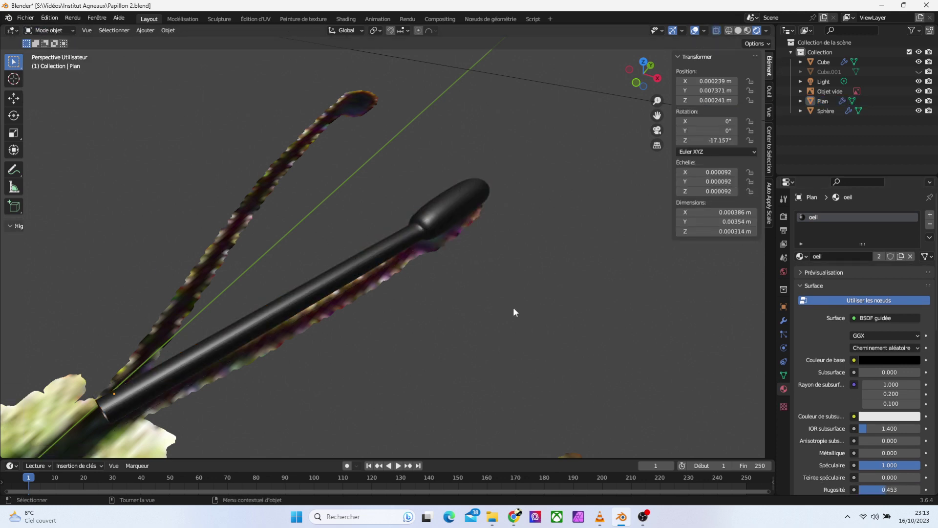
key("KP_7")
left_click_drag(657, 100, 657, 142)
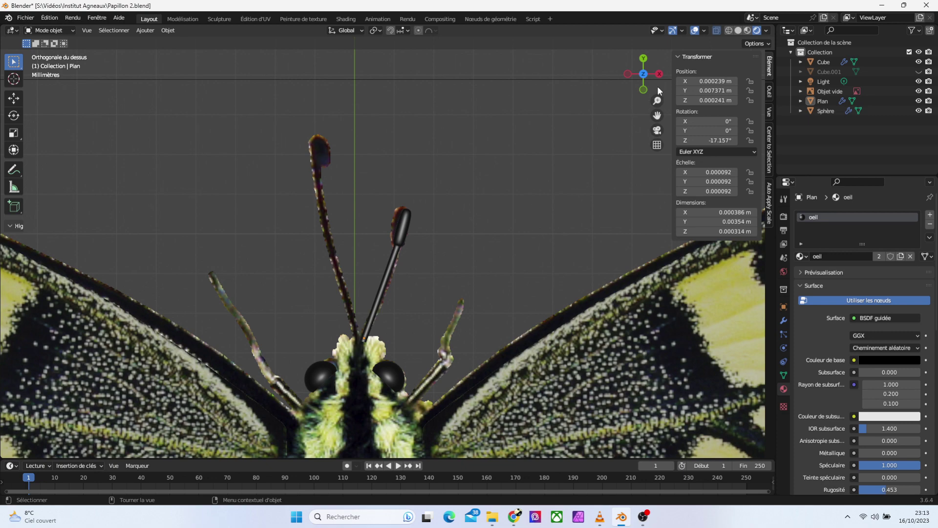
mouse_move(653, 84)
left_mouse_down()
mouse_move(630, 112)
mouse_move(648, 87)
left_mouse_up()
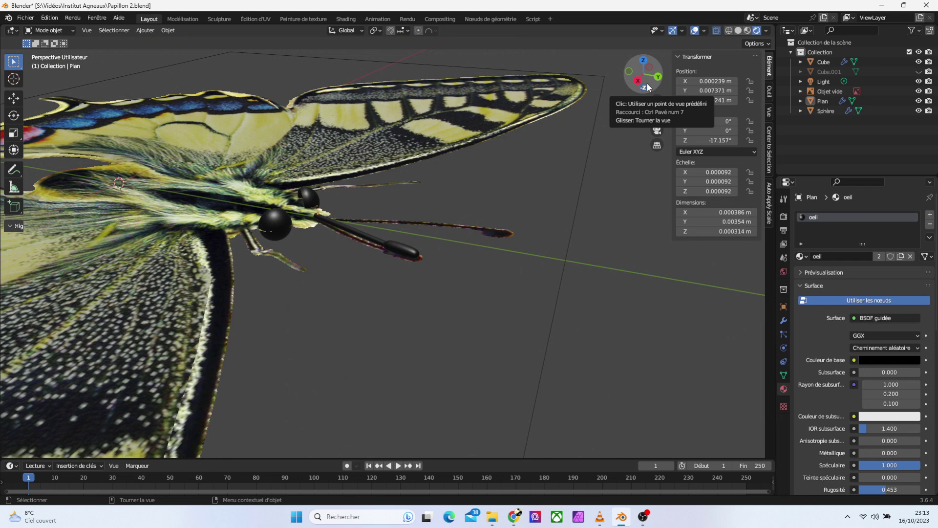
mouse_move(649, 87)
left_mouse_down()
mouse_move(640, 94)
mouse_move(644, 74)
mouse_move(640, 82)
left_mouse_up()
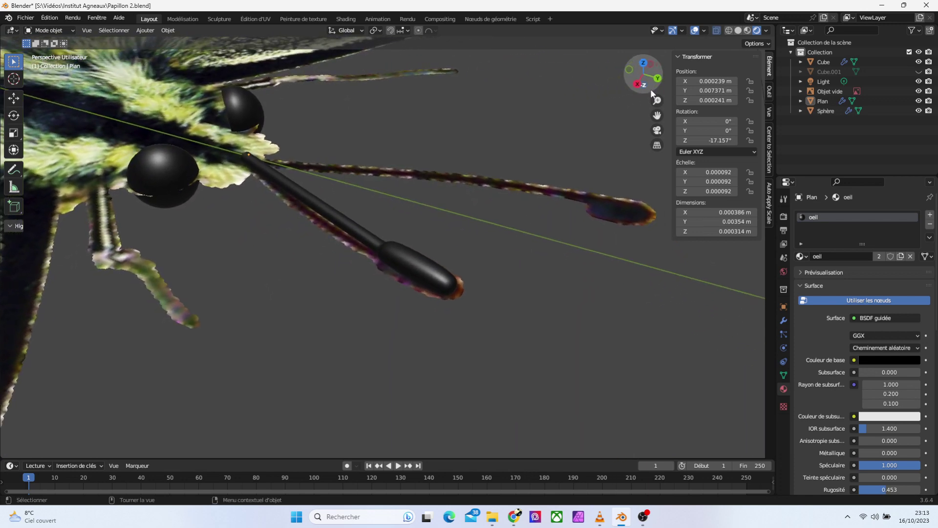
Duplicate the 'oeil' material into a copy named 'autre' on the antenna, then open Shading
left_click(902, 257)
double_click(835, 255)
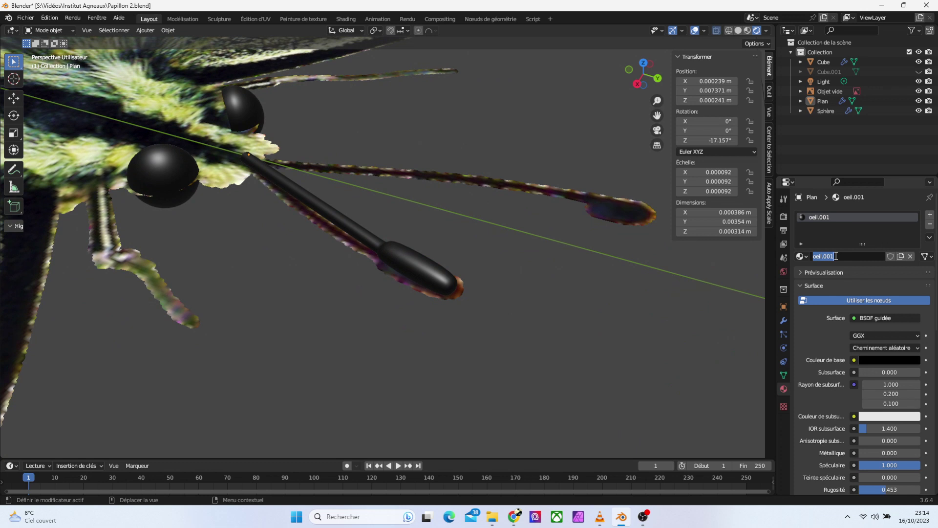
type("autre")
key("Return")
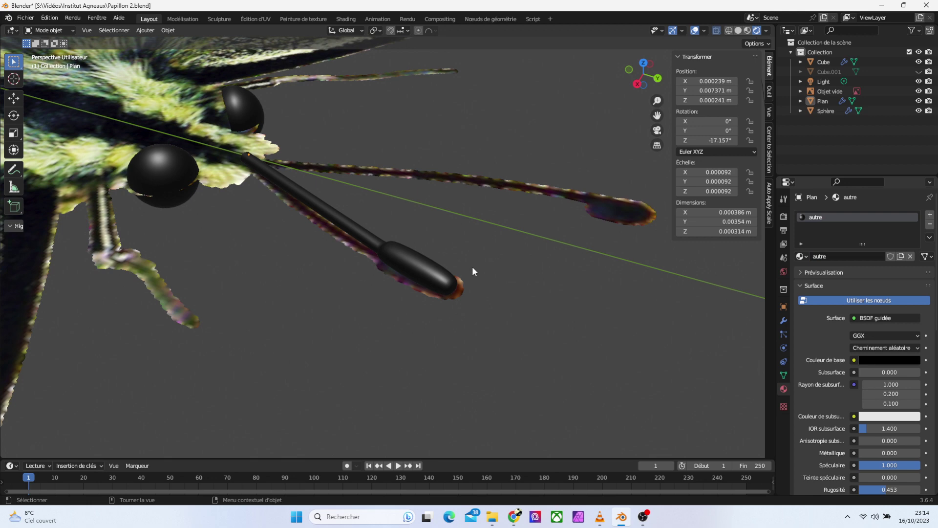
left_click(423, 273)
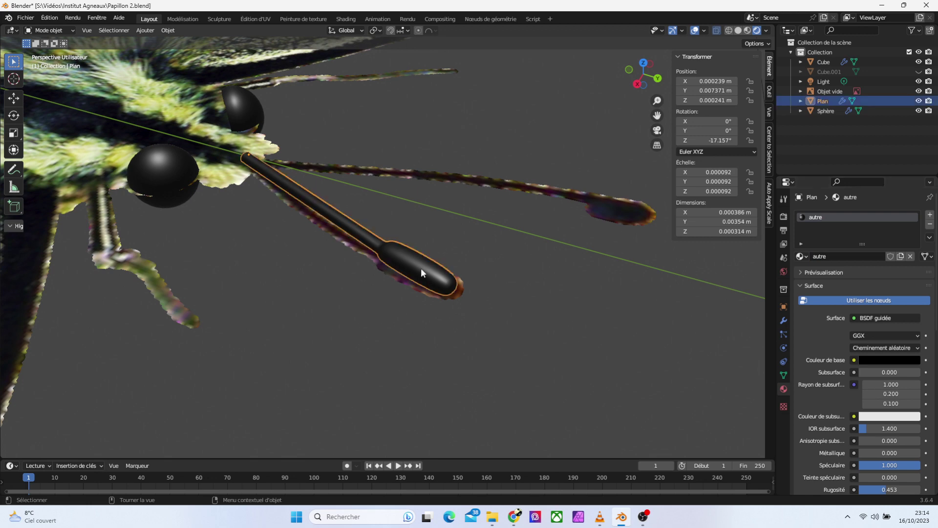
left_click(345, 18)
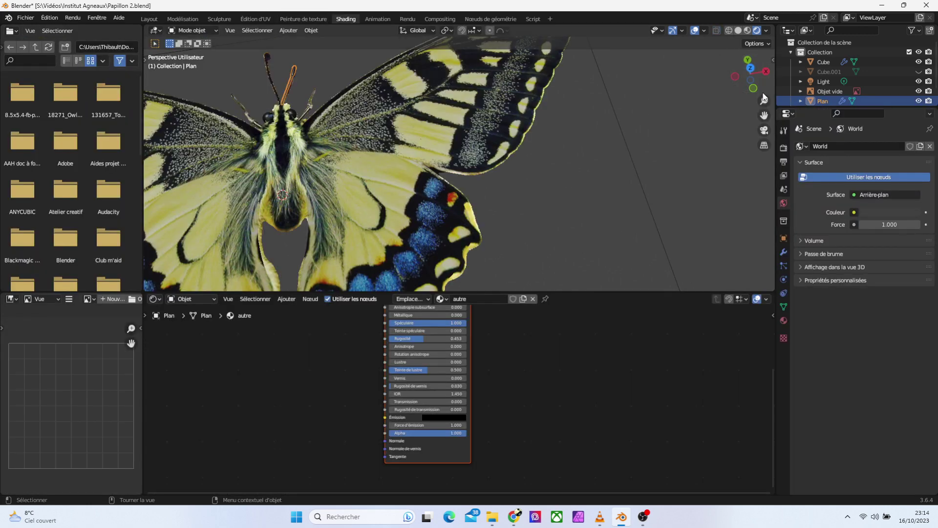
Set the viewport Clip Start to 0.002 m in the View panel and reposition the shader node
mouse_move(764, 99)
left_mouse_down()
mouse_move(765, 83)
mouse_move(764, 116)
mouse_move(765, 105)
left_mouse_up()
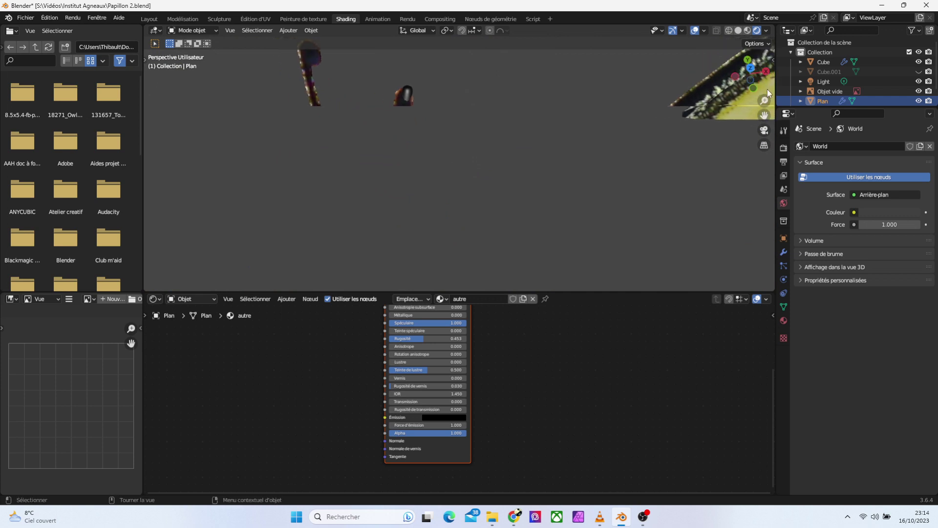
left_click(772, 60)
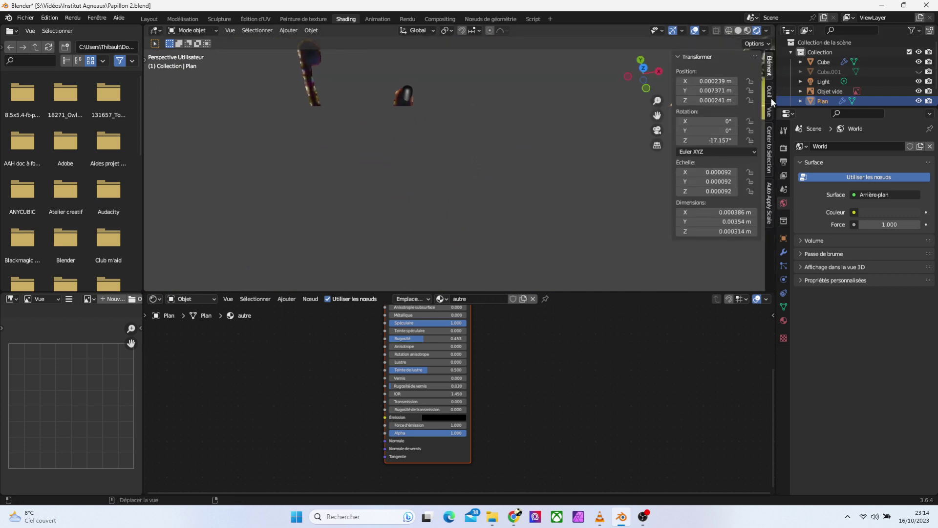
left_click(770, 111)
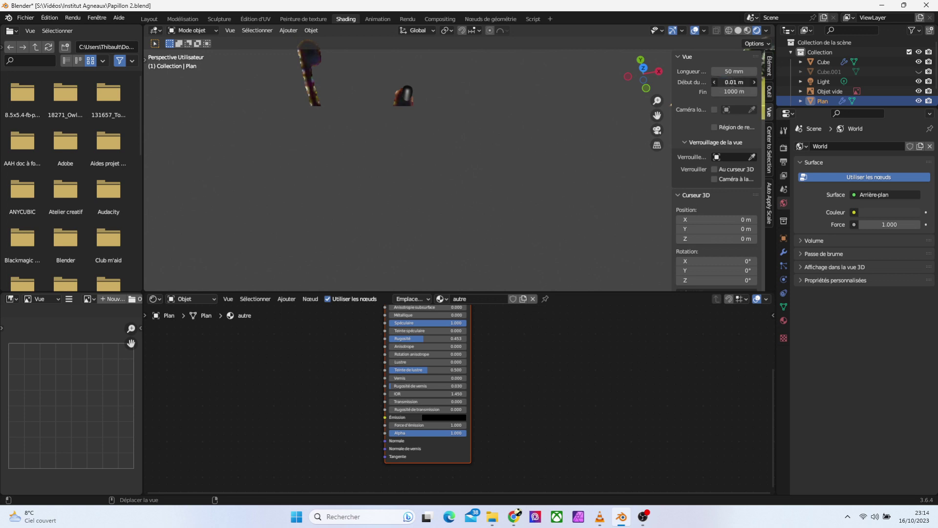
double_click(740, 82)
key("BackSpace")
key("BackSpace")
key("BackSpace")
type("02")
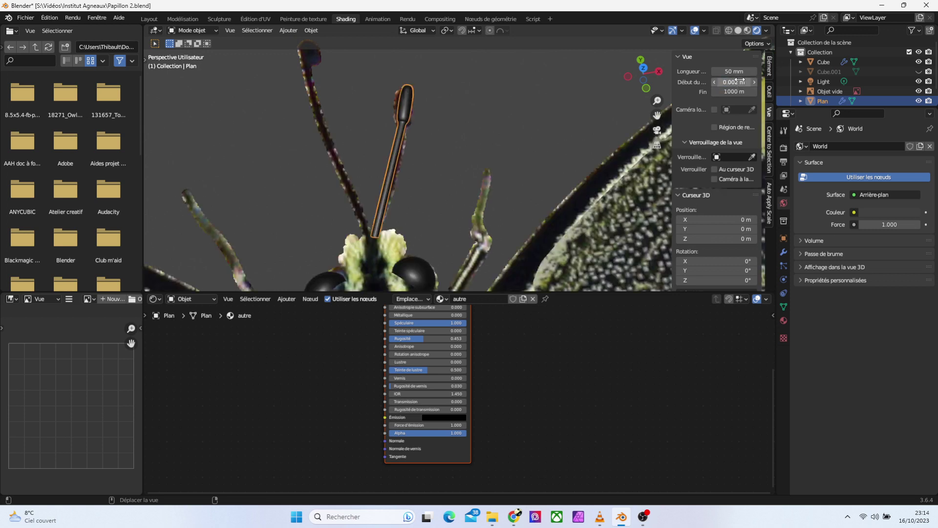
key("Return")
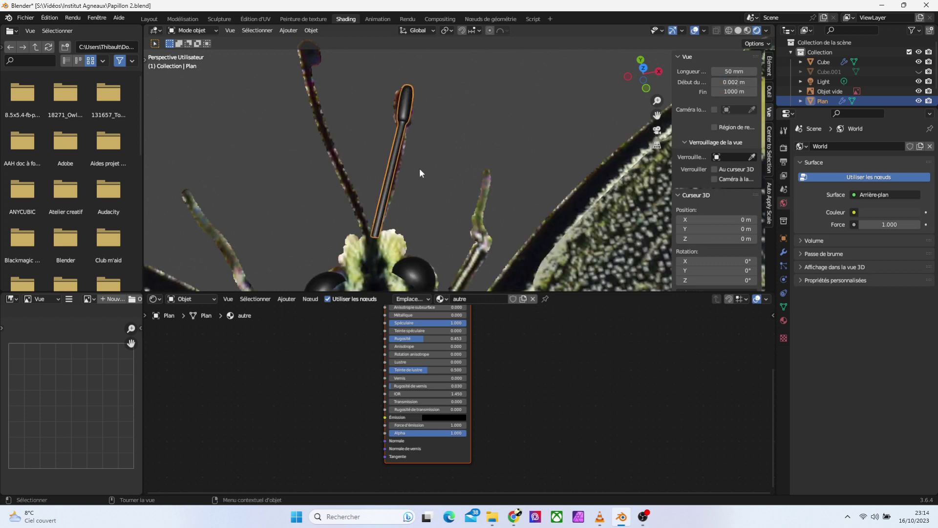
left_click_drag(448, 452, 558, 495)
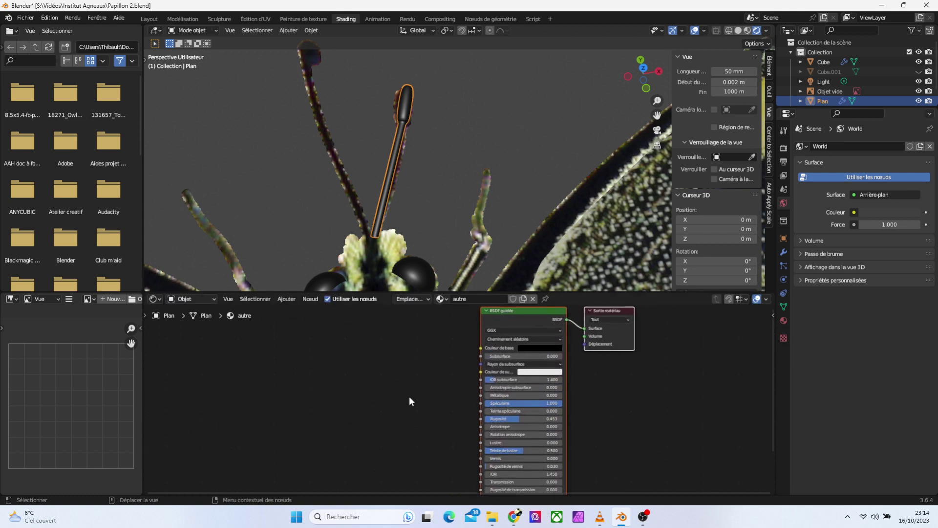
Add a Texture bruit (Noise Texture) node found by searching 'bru', placed left of the BSDF
left_click(366, 372)
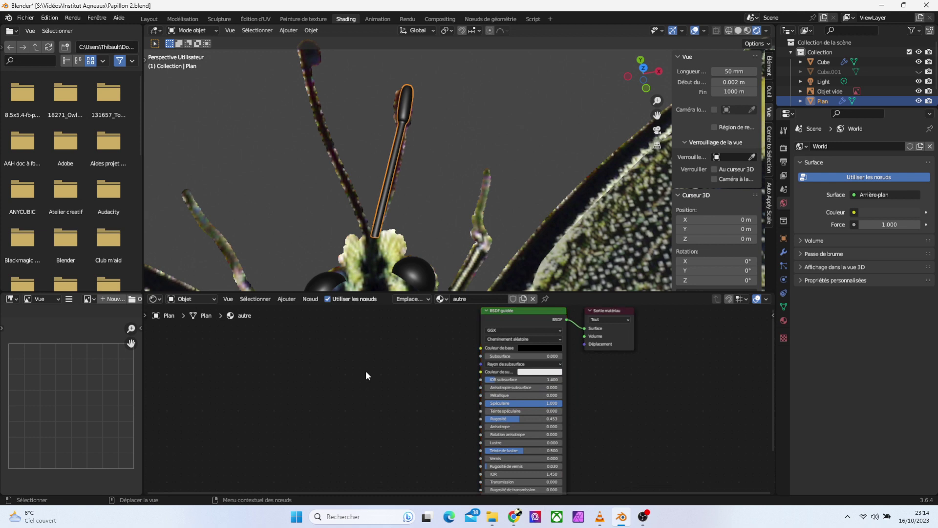
key("shift+a")
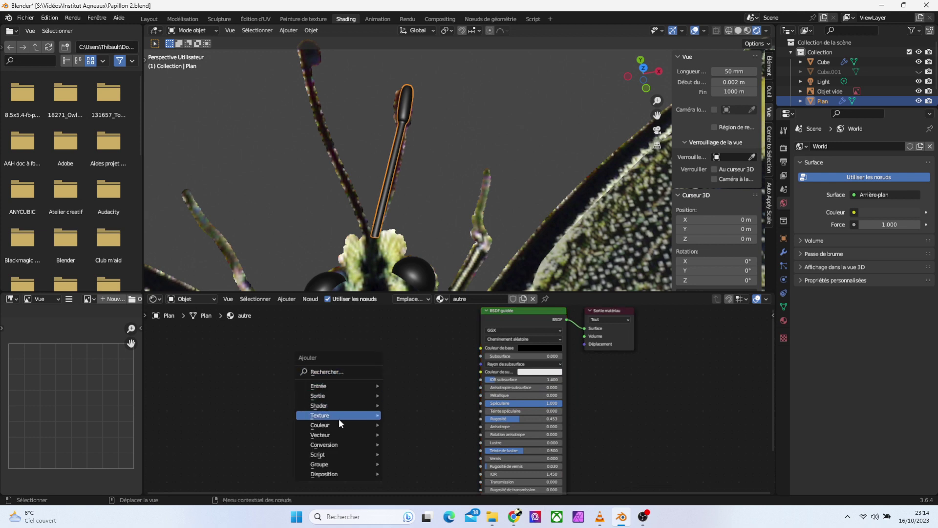
left_click(341, 374)
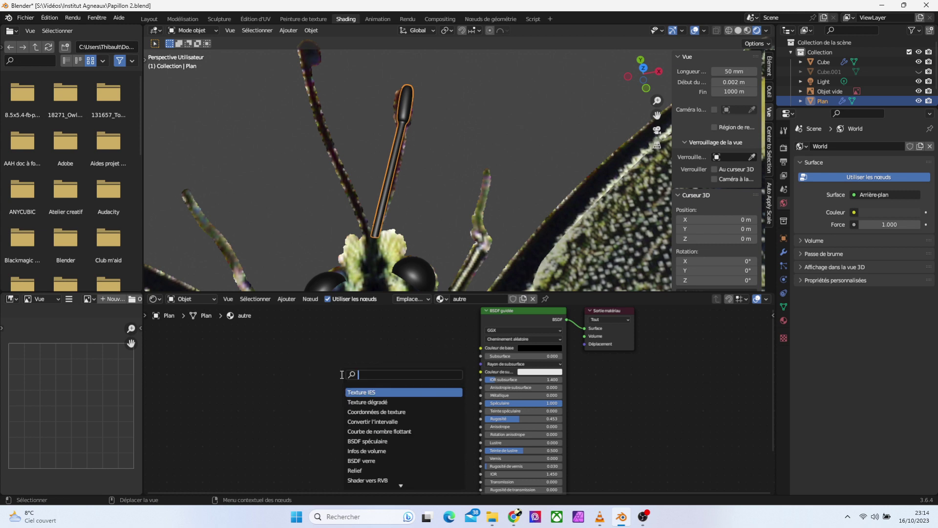
type("bru")
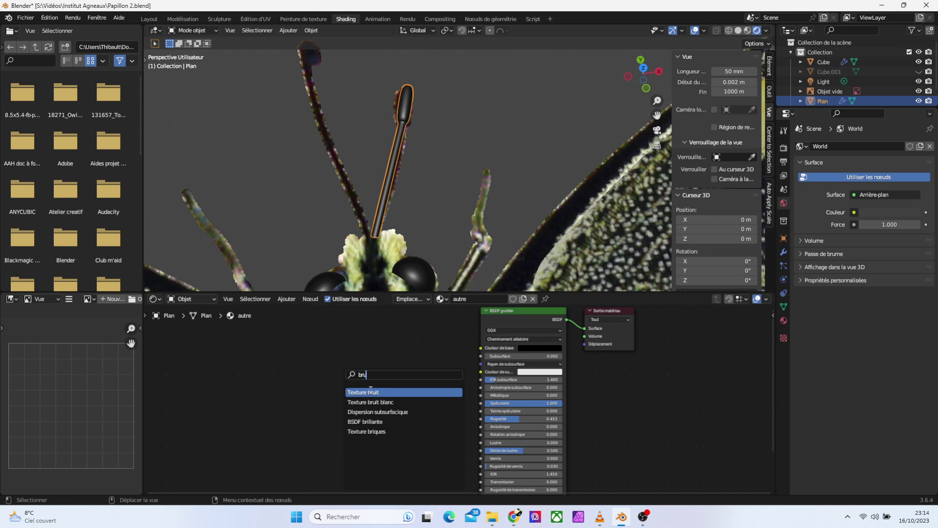
left_click_drag(373, 375, 335, 375)
type("ban")
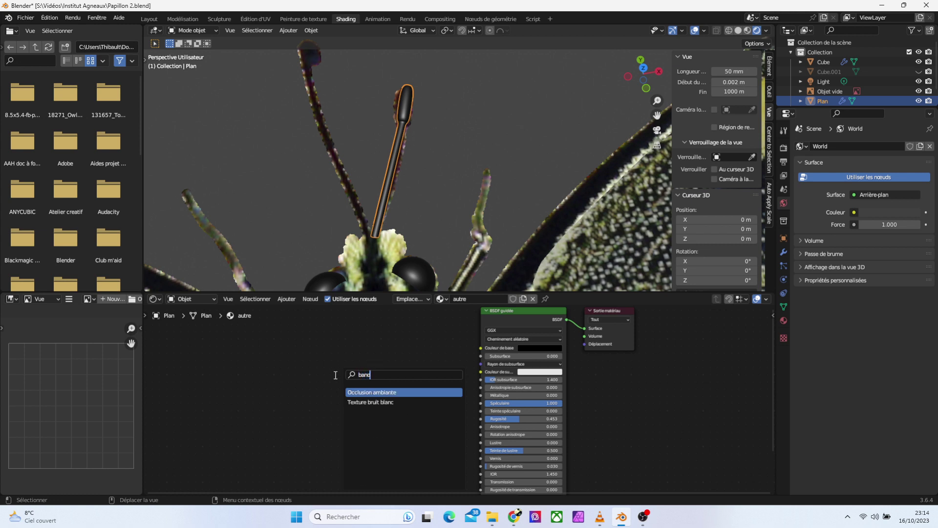
type("d")
key("BackSpace")
key("BackSpace")
key("BackSpace")
type("b")
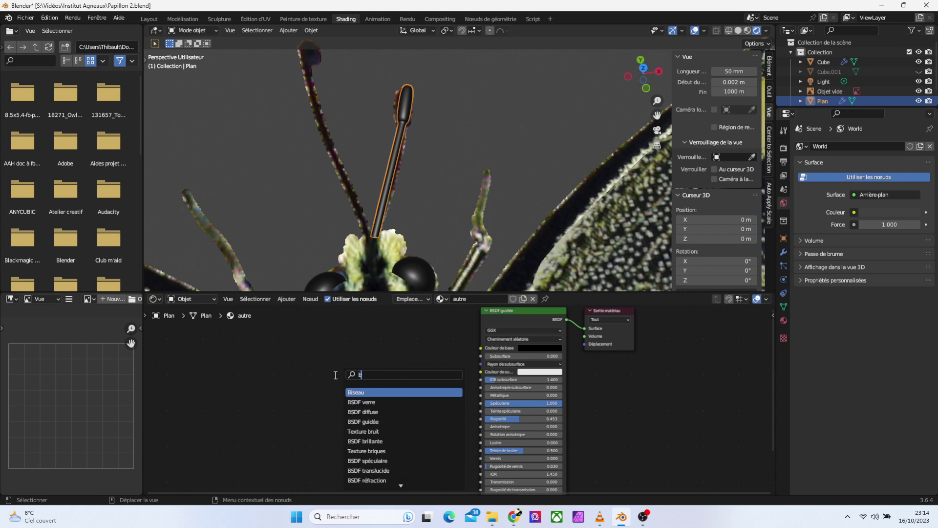
type("ru")
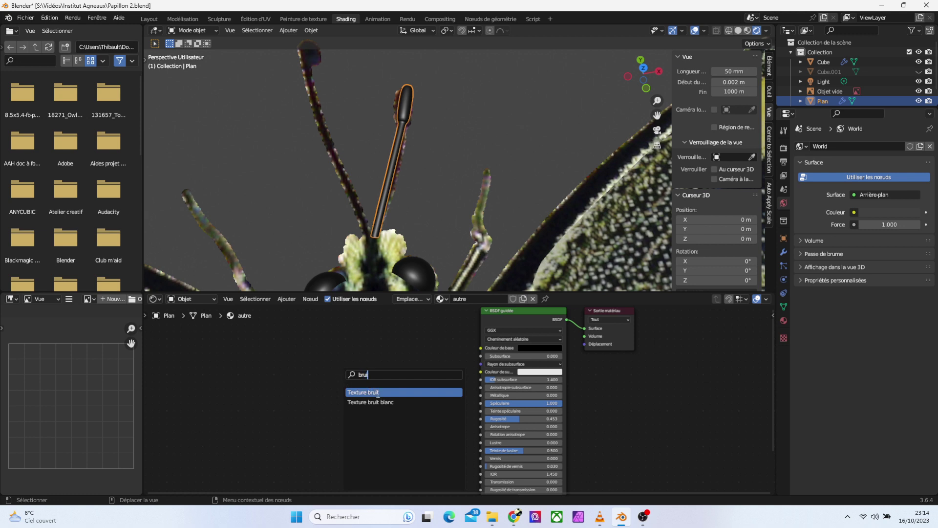
left_click(377, 394)
left_click(298, 365)
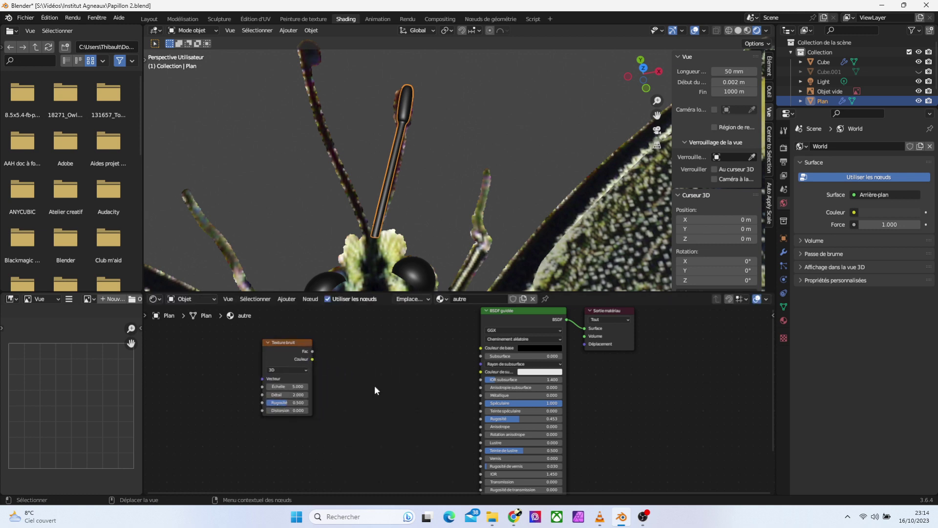
Add a Relief node, found by searching 'relief', beside the noise texture
key("shift+a")
left_click(376, 387)
type("rel")
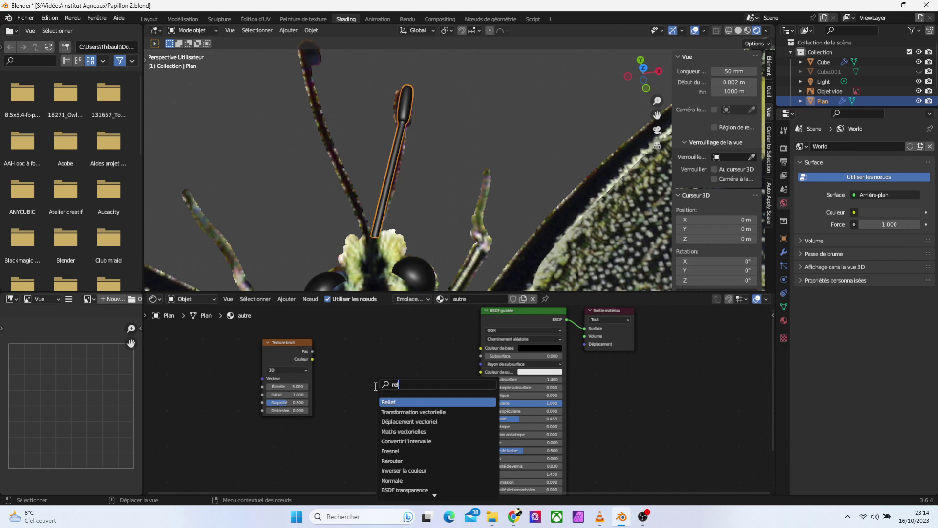
type("ief")
left_click(399, 403)
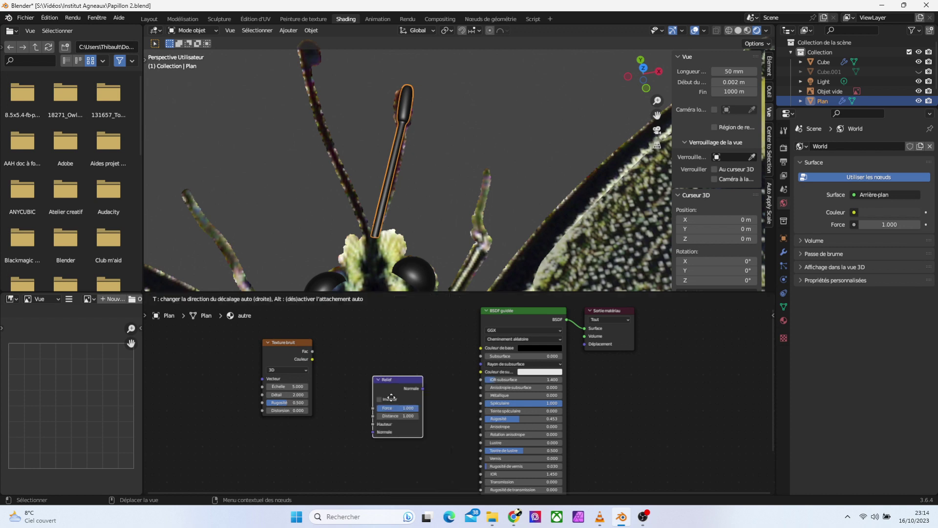
left_click(372, 372)
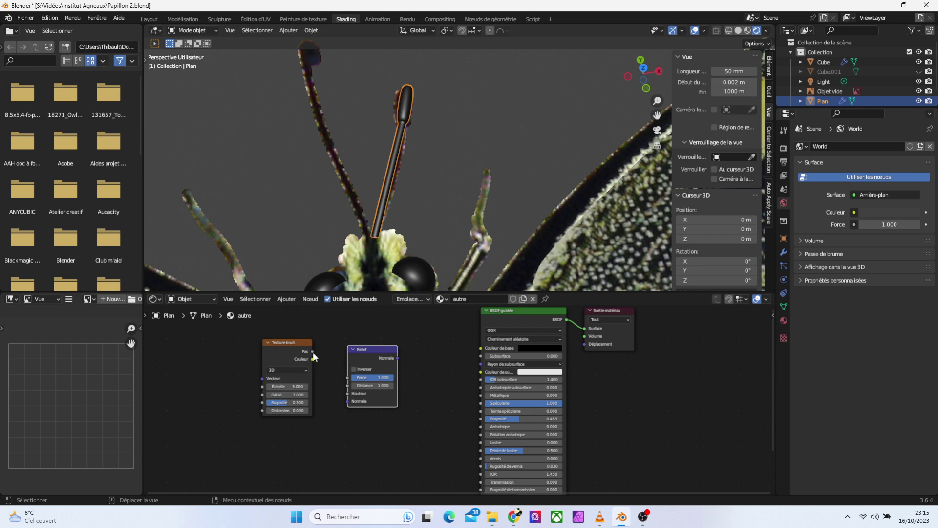
Move the Texture bruit node left and connect its Couleur output to Relief Hauteur
left_click_drag(314, 356, 328, 375)
left_click(294, 347)
left_click_drag(295, 347, 238, 343)
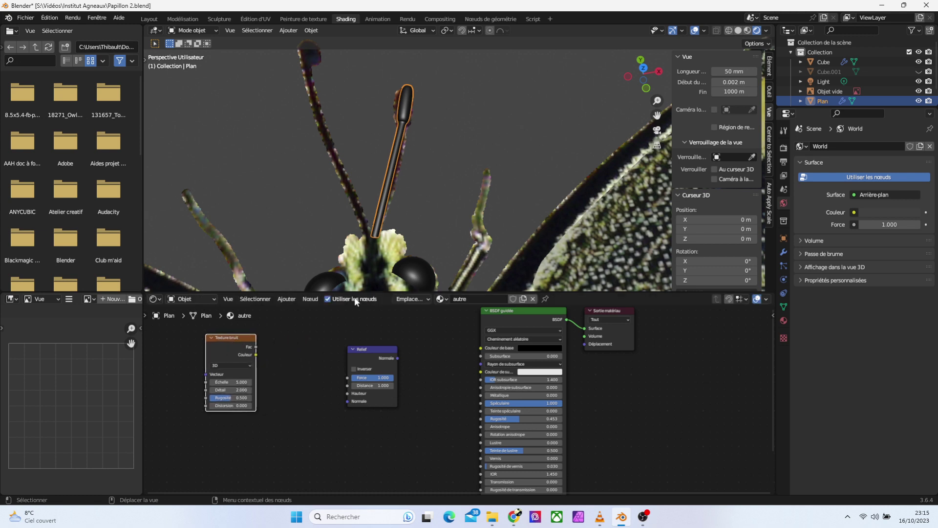
left_click_drag(658, 100, 659, 97)
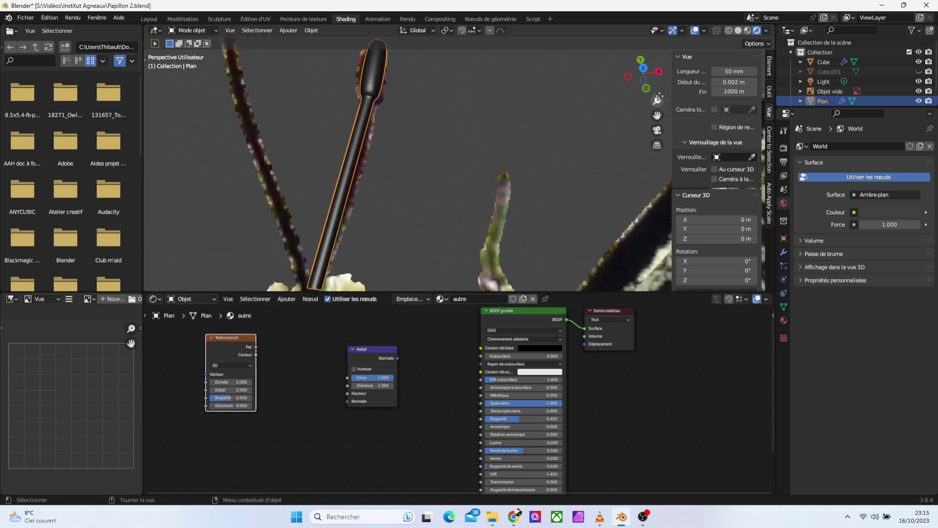
left_click(281, 364)
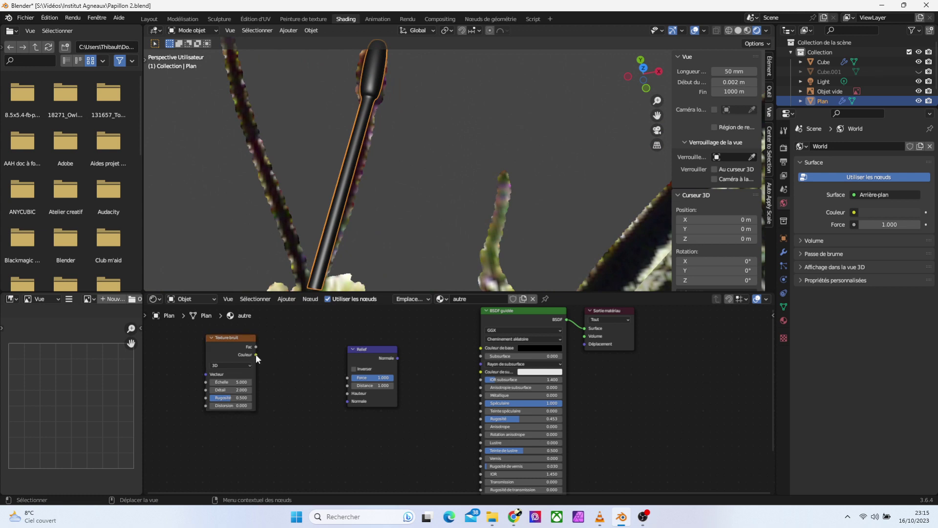
mouse_move(256, 354)
left_mouse_down()
mouse_move(461, 417)
mouse_move(314, 449)
left_mouse_up()
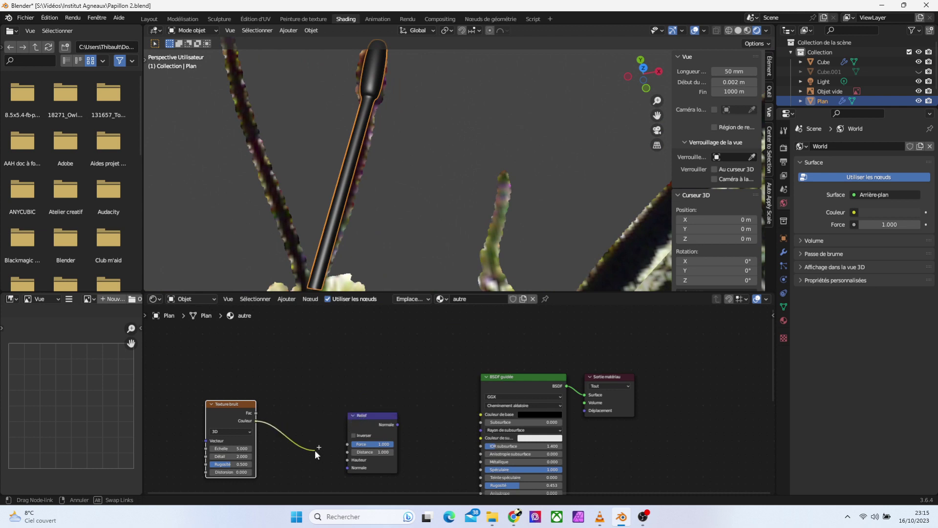
left_click_drag(314, 449, 346, 460)
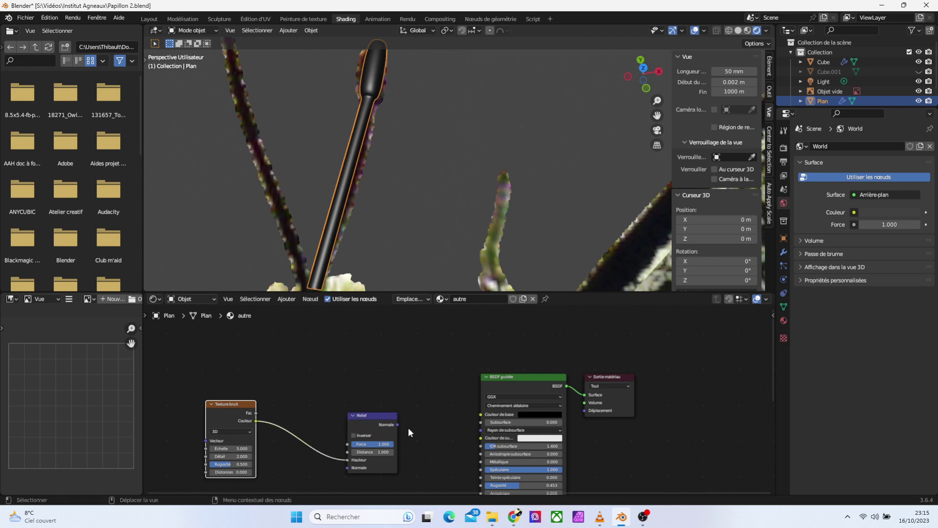
Wire Relief Normale into the shader's Normale input and orbit to inspect the bumpy antenna
scroll(409, 432, "down", 5, "shift")
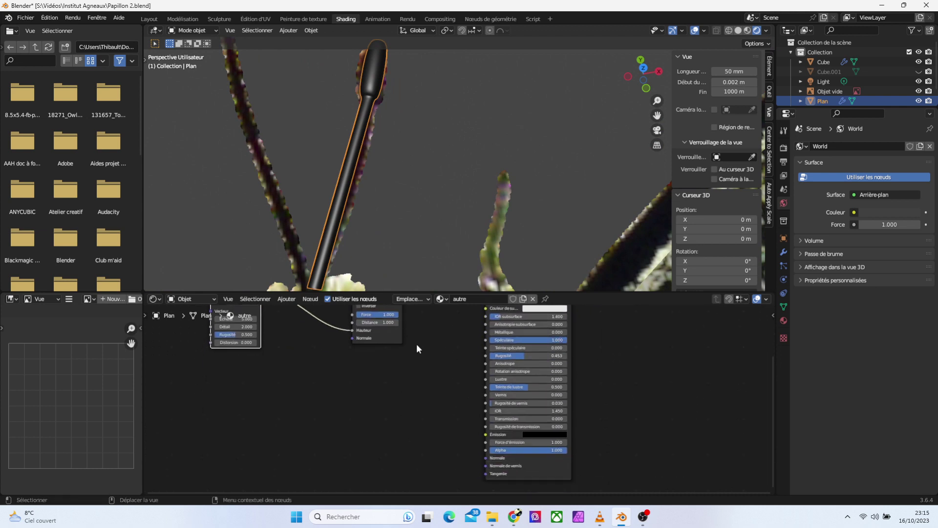
scroll(417, 344, "up", 1, "shift")
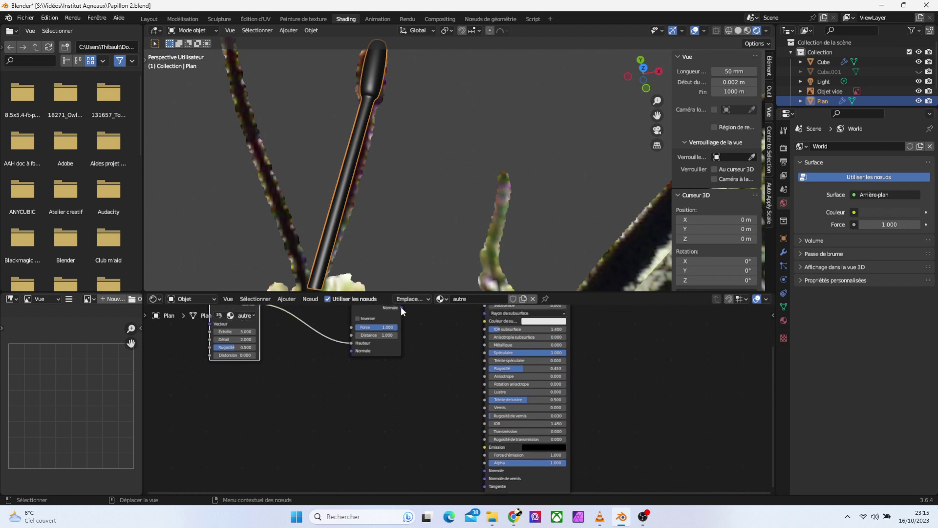
left_click_drag(401, 307, 480, 467)
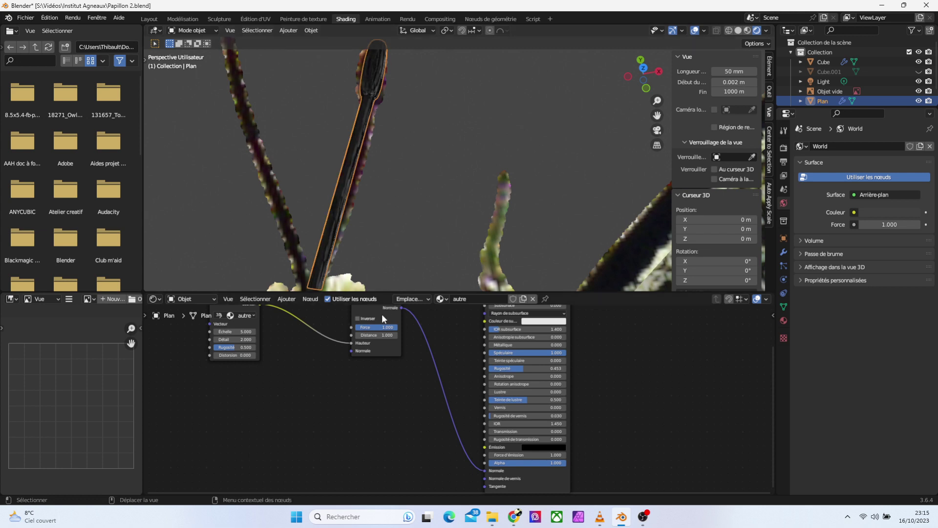
middle_click_drag(385, 240, 362, 235)
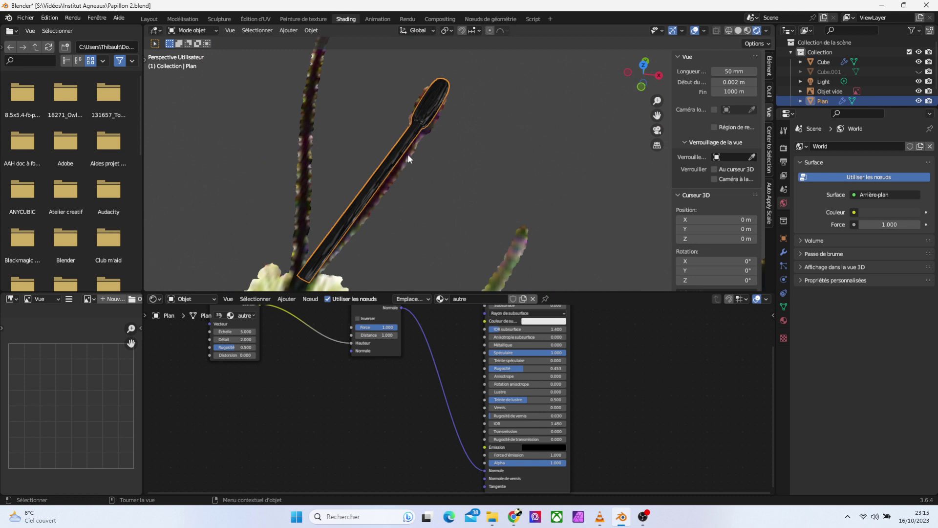
middle_click_drag(408, 154, 409, 159)
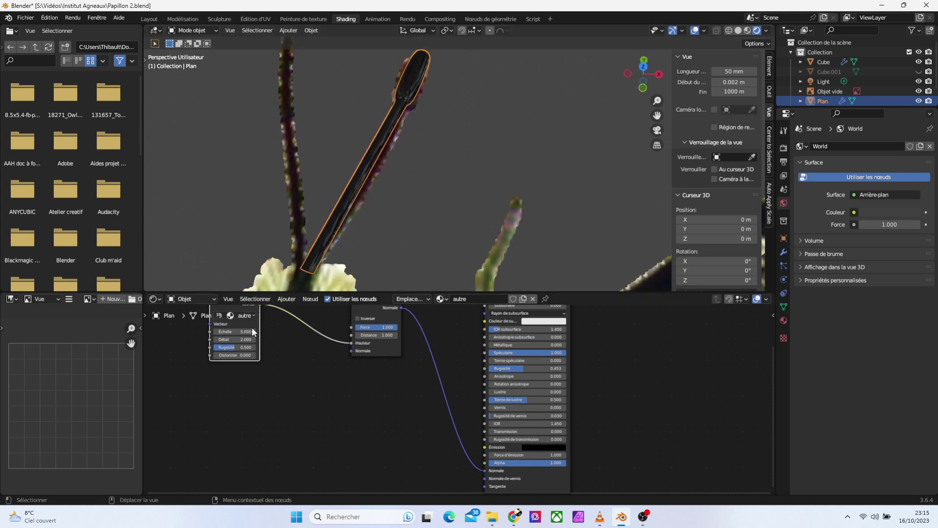
mouse_move(251, 325)
left_mouse_down()
mouse_move(264, 375)
mouse_move(241, 375)
mouse_move(264, 383)
left_mouse_up()
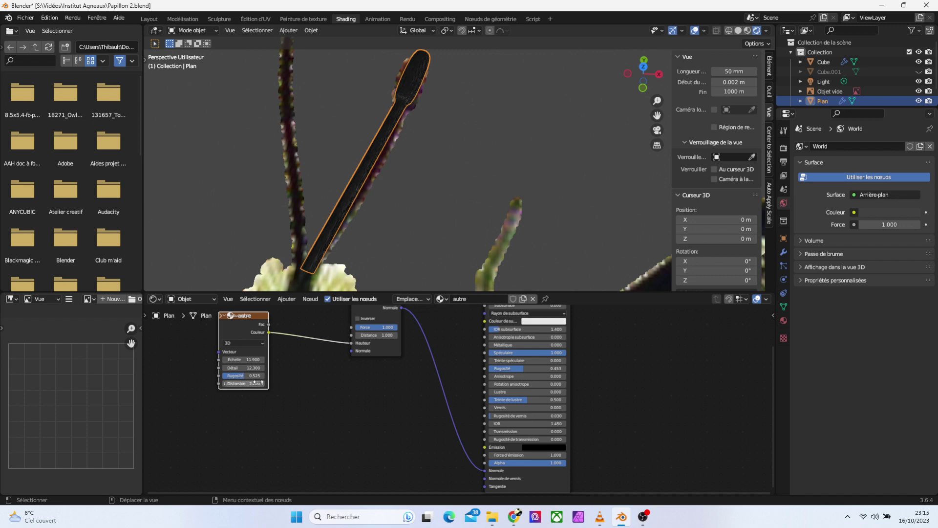
In Layout, zoom in on the antenna and set the viewport Clip Start to 0.001 m
left_click(306, 386)
left_click(148, 19)
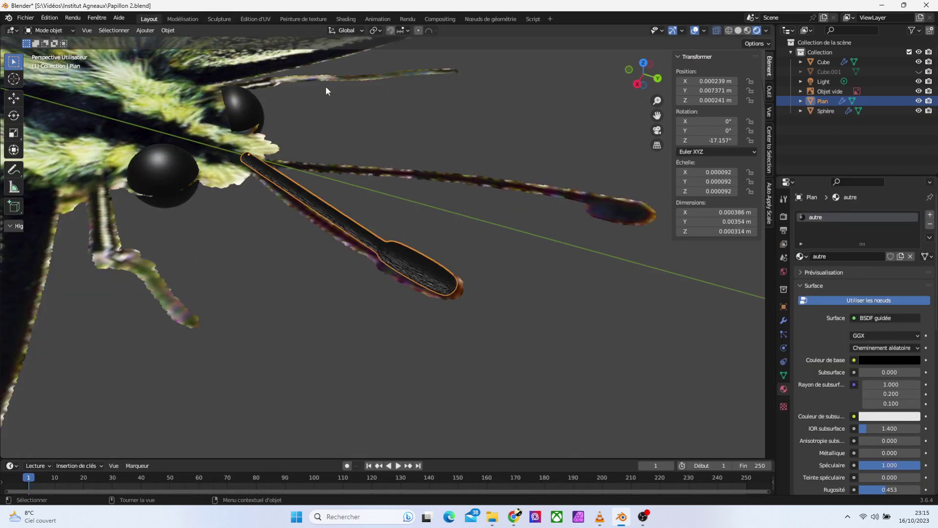
left_click(500, 234)
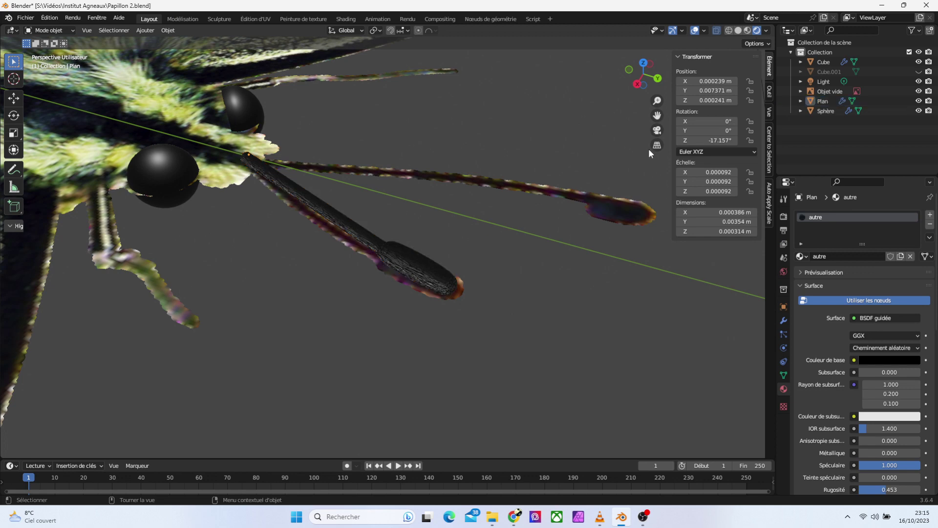
left_click_drag(657, 101, 657, 73)
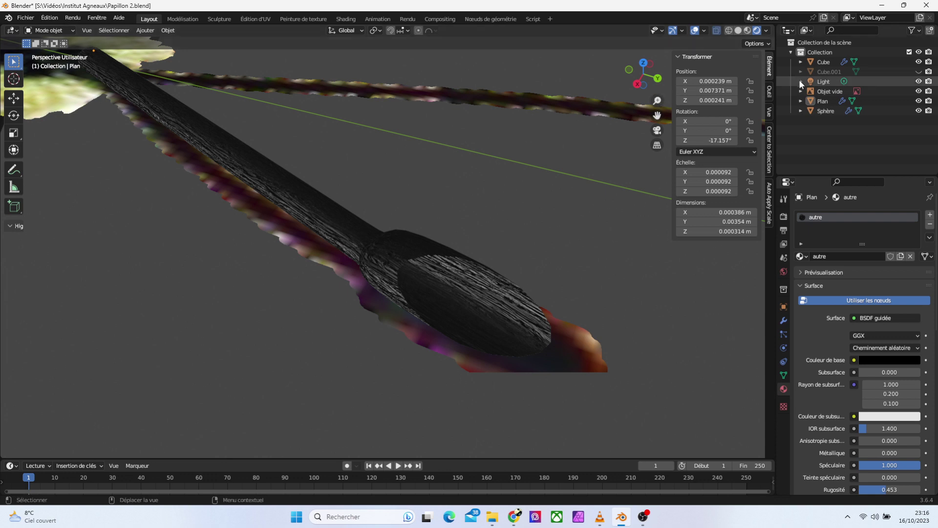
left_click(770, 108)
left_click(736, 82)
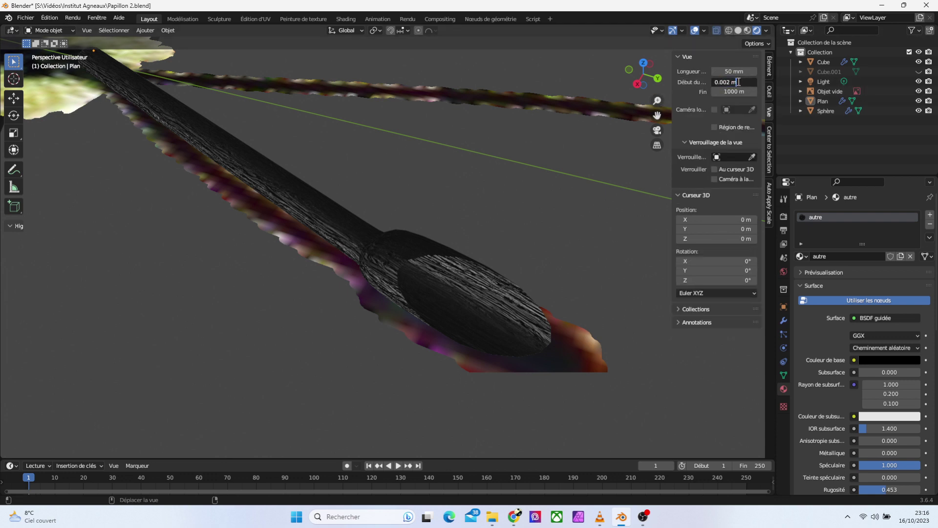
key("BackSpace")
key("BackSpace")
key("BackSpace")
type("1")
key("Return")
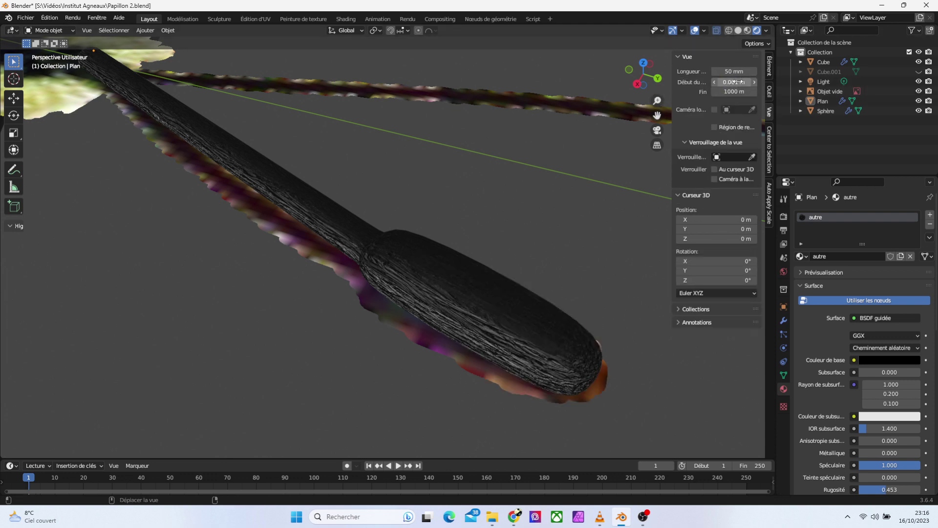
Apply the antenna's scale with Ctrl+A so it reads 1.000
left_click(410, 254)
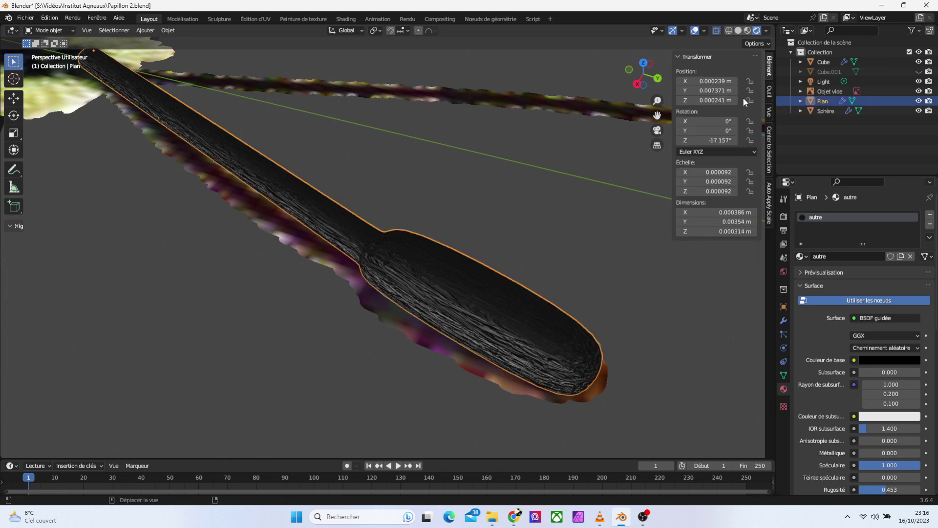
key("ctrl+a")
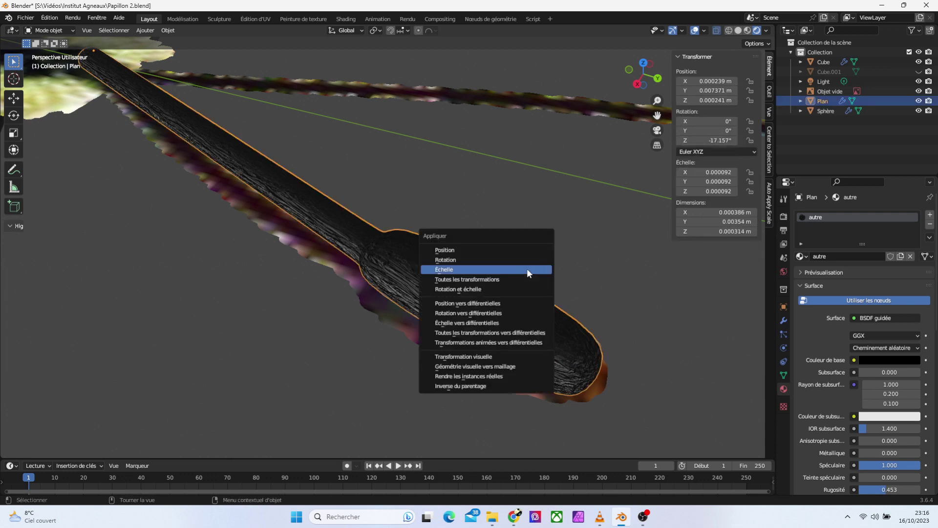
left_click(527, 273)
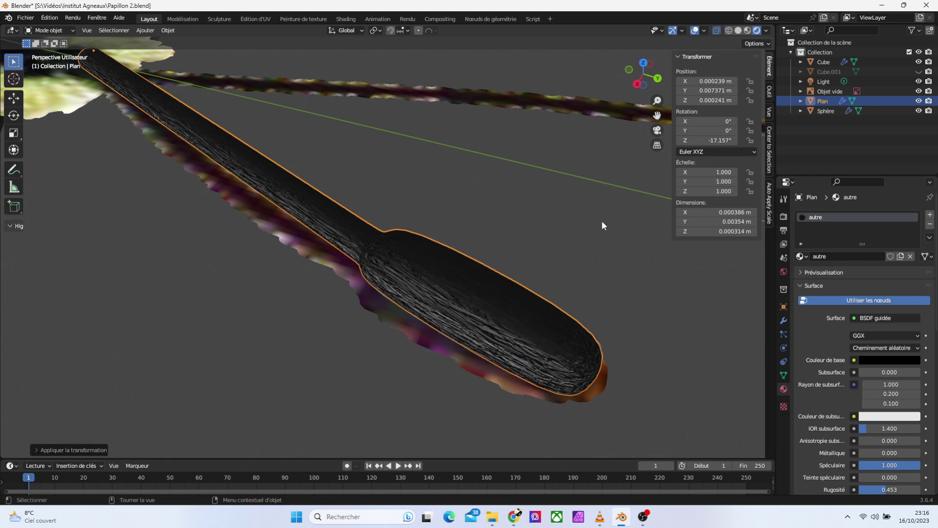
In Shading, zoom to the antenna tip and halve the clip start to 0.001 m
left_click(346, 19)
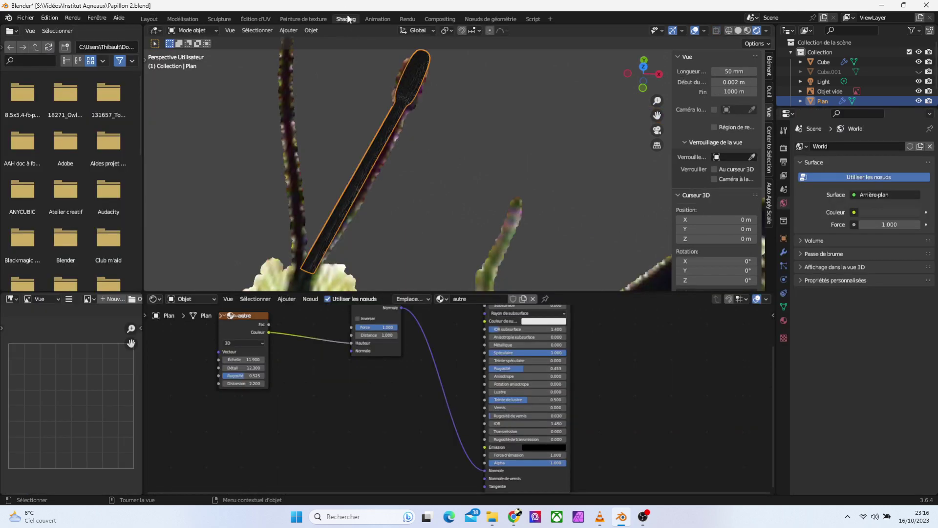
left_click_drag(644, 73, 616, 102)
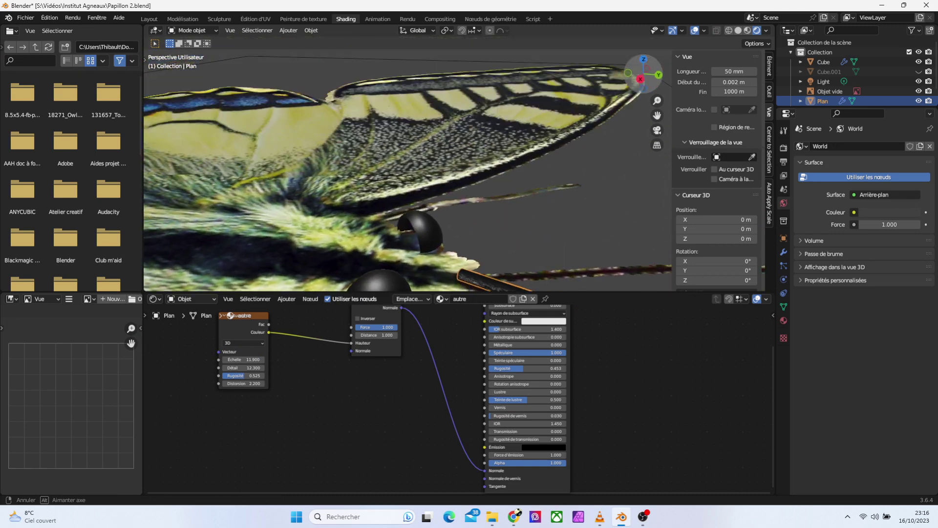
mouse_move(644, 74)
left_mouse_down()
mouse_move(635, 83)
mouse_move(657, 78)
mouse_move(657, 98)
left_mouse_up()
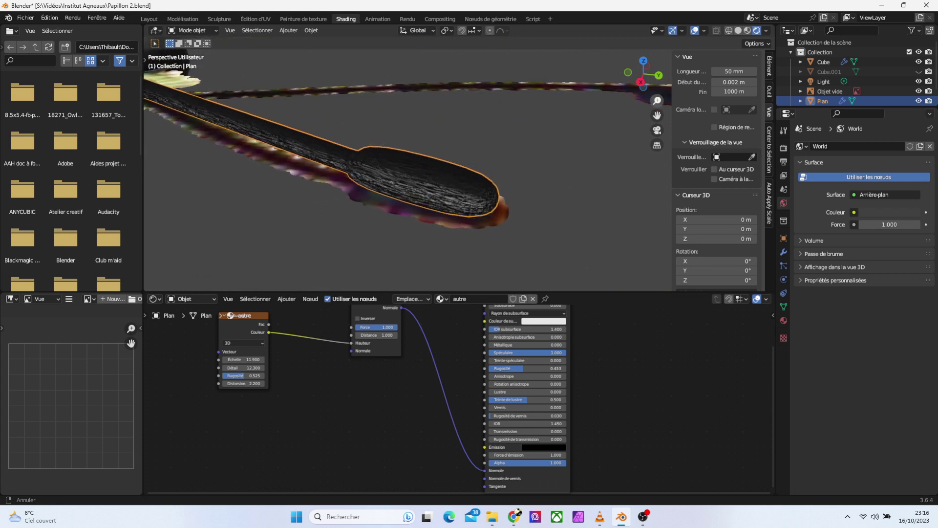
left_click(748, 81)
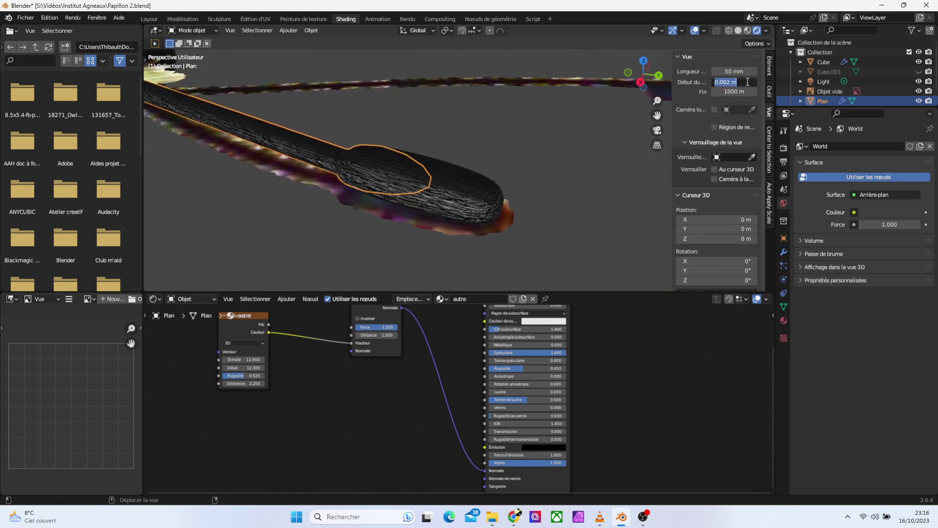
type("/2")
key("Return")
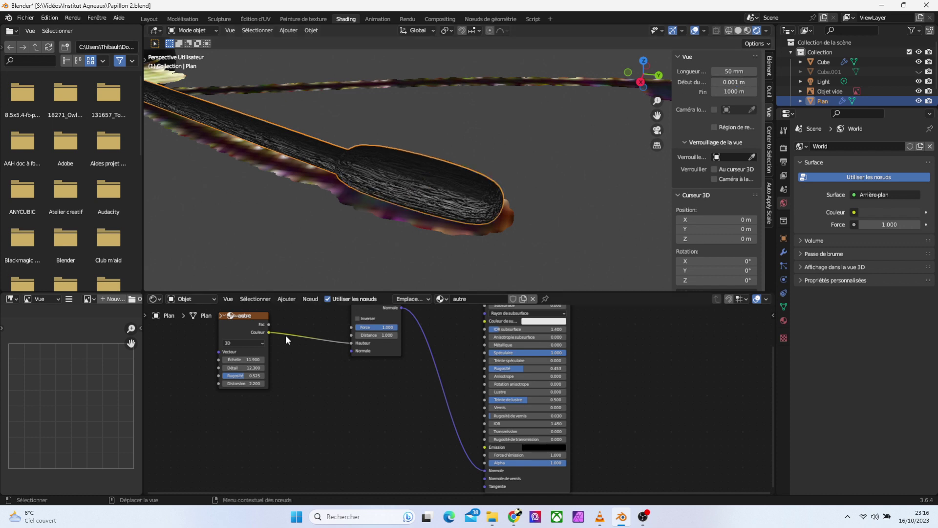
Raise noise roughness to about 0.9 and distortion to 4.000, and roughen the shader surface
left_click_drag(249, 375, 293, 375)
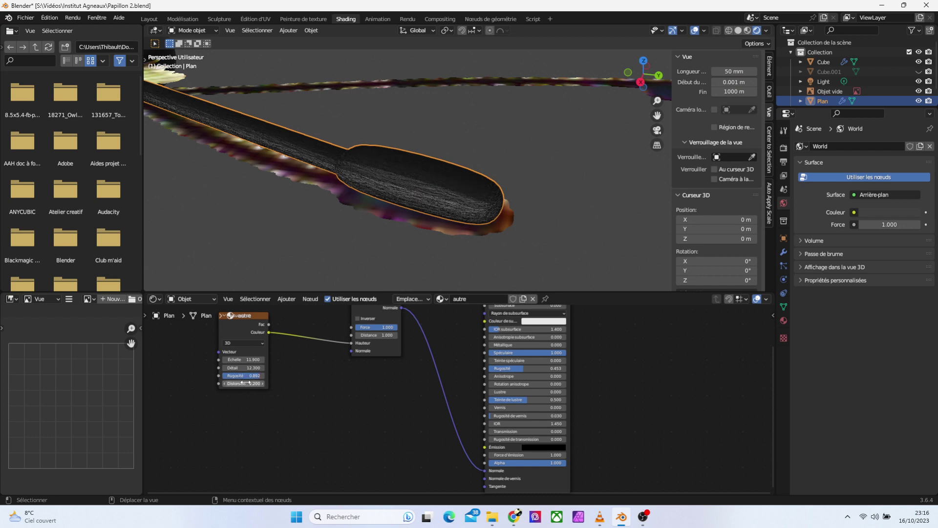
left_click_drag(239, 382, 283, 383)
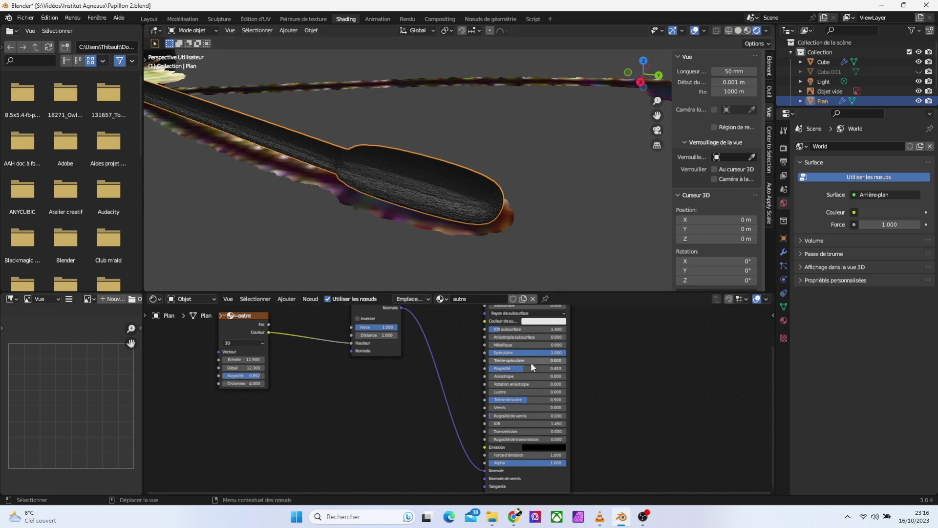
scroll(535, 391, "up", 1)
scroll(534, 387, "up", 1)
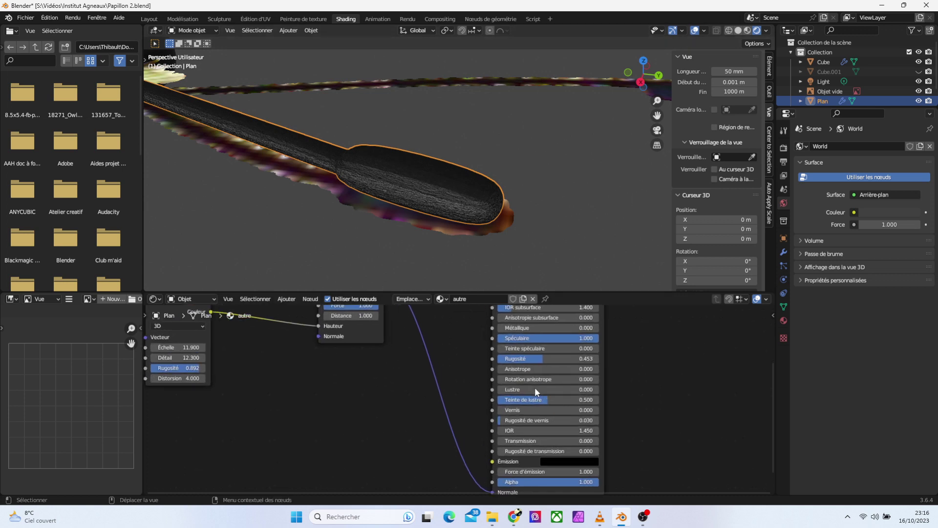
mouse_move(539, 356)
left_mouse_down()
mouse_move(568, 358)
mouse_move(548, 338)
mouse_move(568, 337)
left_mouse_up()
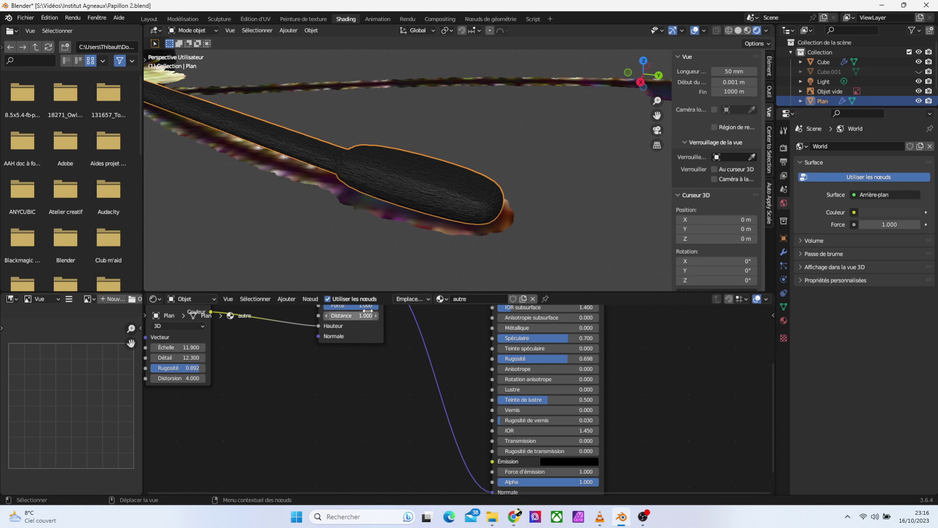
Weaken the Relief strength and set its distance to 0.500
left_click_drag(364, 306, 340, 306)
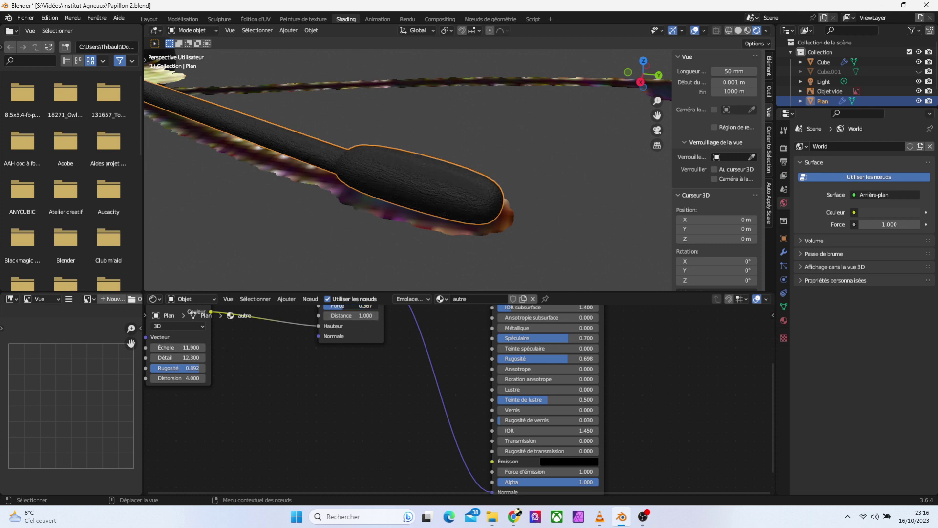
key("BackSpace")
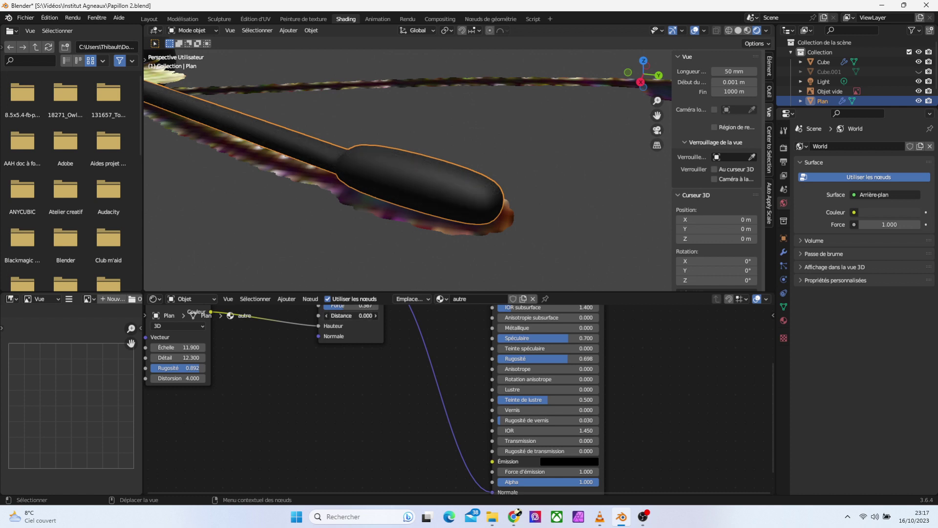
left_click_drag(343, 315, 352, 316)
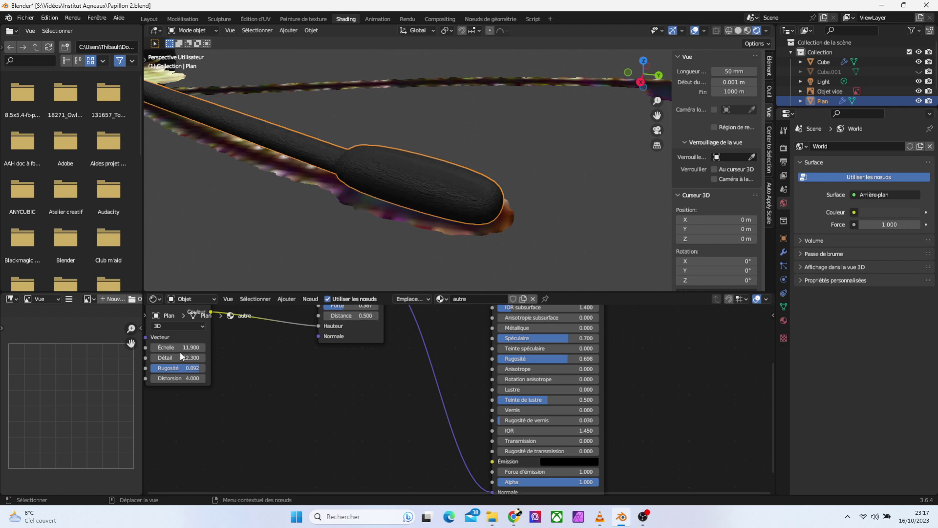
Set noise Échelle to -22.9, Rugosité 0.567 and Détail 7.0, then reselect the antenna
left_click_drag(179, 347, 161, 347)
left_click_drag(181, 367, 164, 367)
mouse_move(178, 357)
left_mouse_down()
mouse_move(198, 357)
mouse_move(166, 358)
left_mouse_up()
left_click(356, 234)
left_click(444, 202)
Back in Layout, zoom out and orbit to see the head, wings and antennae from above
left_click(149, 19)
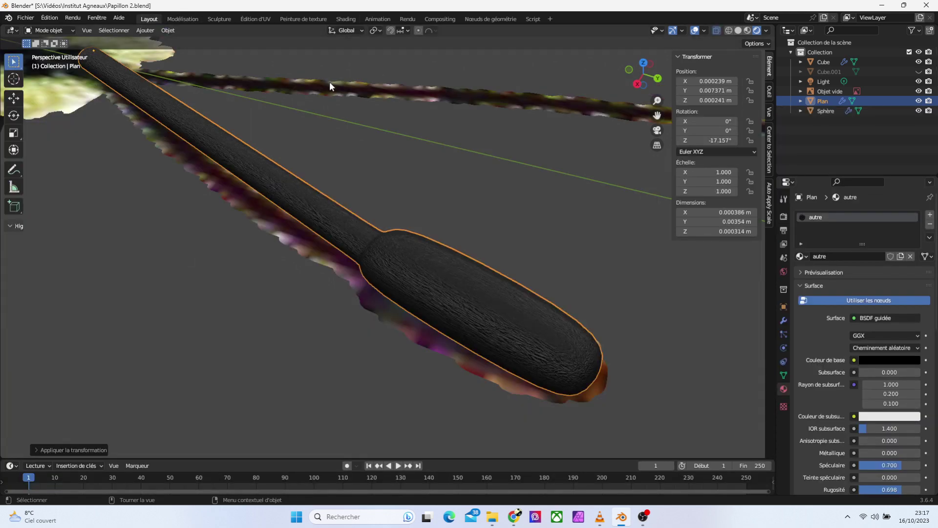
left_click_drag(657, 101, 657, 156)
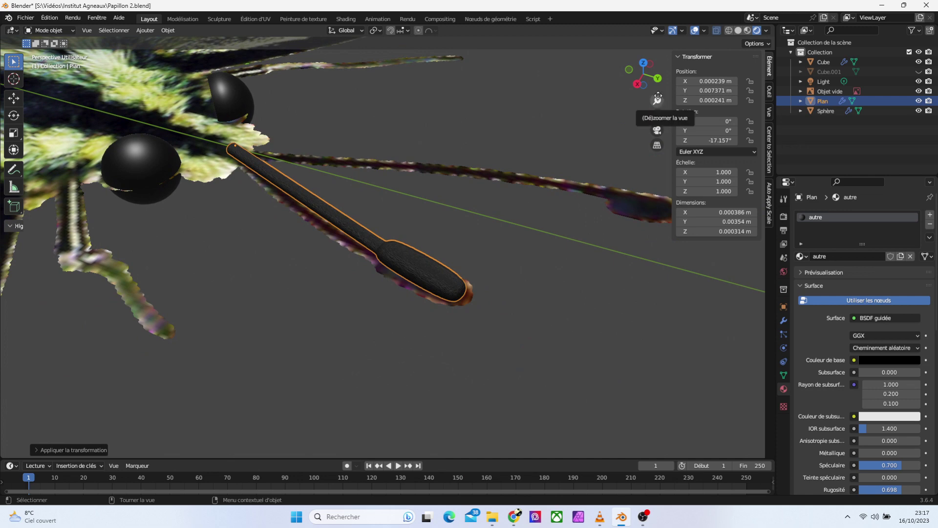
left_click_drag(656, 92, 491, 225)
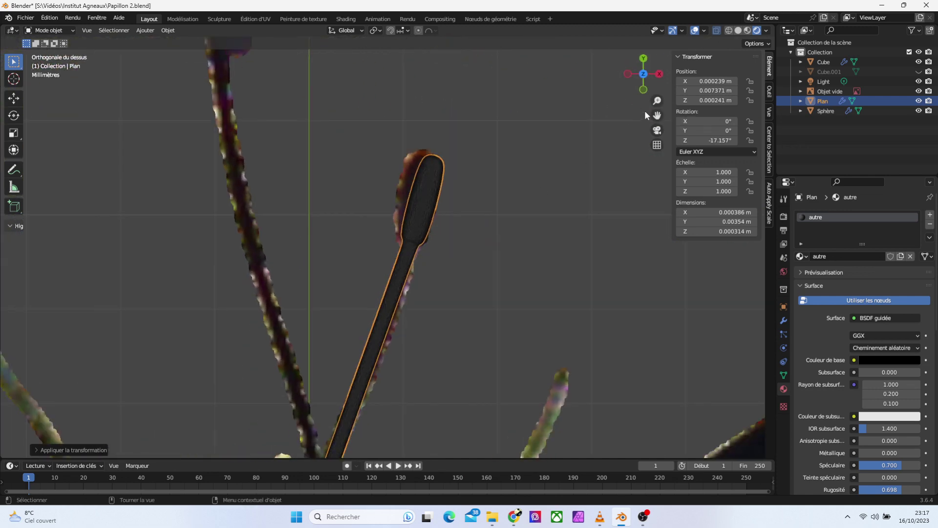
left_click_drag(657, 101, 657, 146)
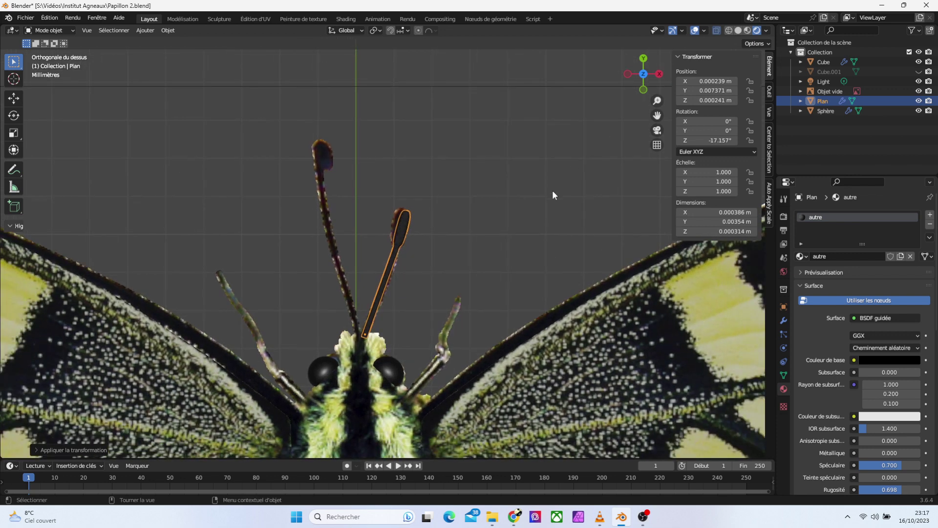
In Edit Mode, select an edge loop on the antenna stalk and move it to bend the stalk
key("Tab")
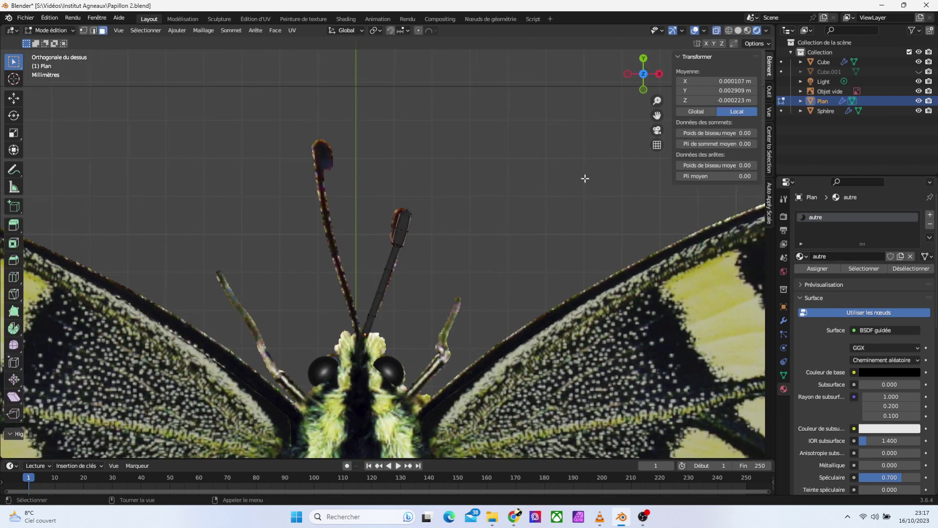
mouse_move(659, 114)
left_mouse_down()
mouse_move(657, 74)
mouse_move(658, 88)
left_mouse_up()
left_click(675, 88)
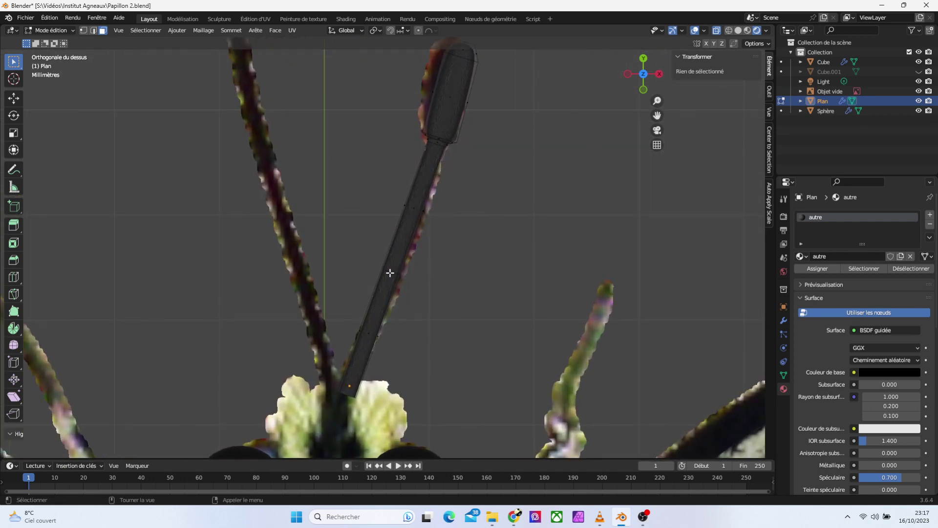
left_click(94, 30)
left_click(392, 271, "alt")
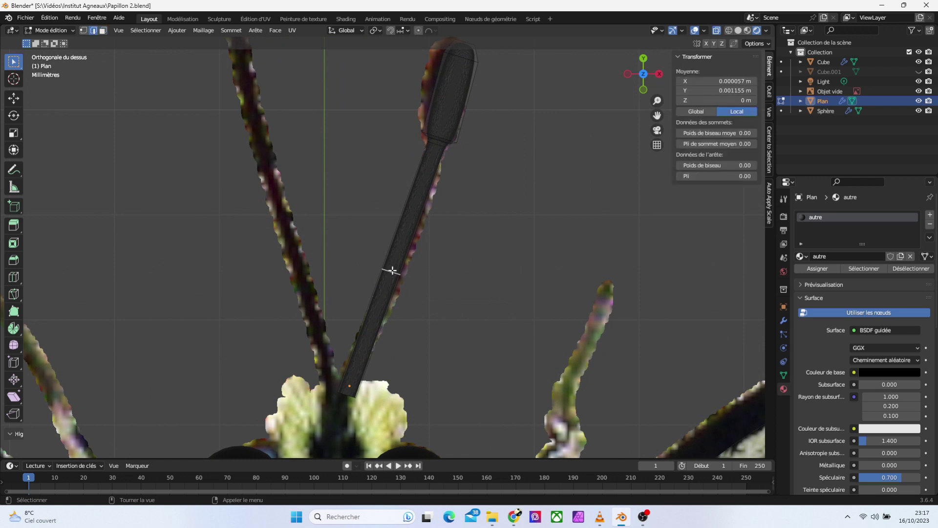
left_click(392, 270, "alt")
key("g")
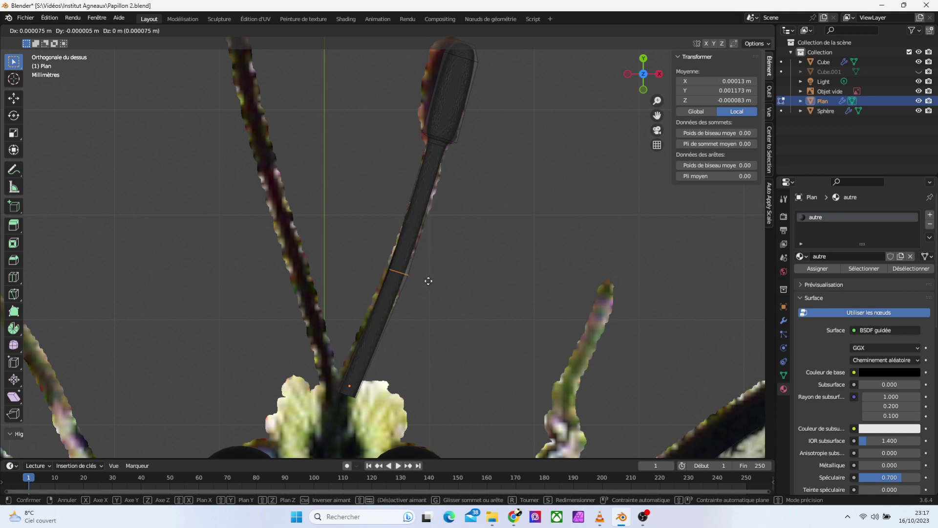
left_click(433, 281)
Select edges at the stalk's base, try and cancel a rotation, then return to Object Mode
left_click(429, 204)
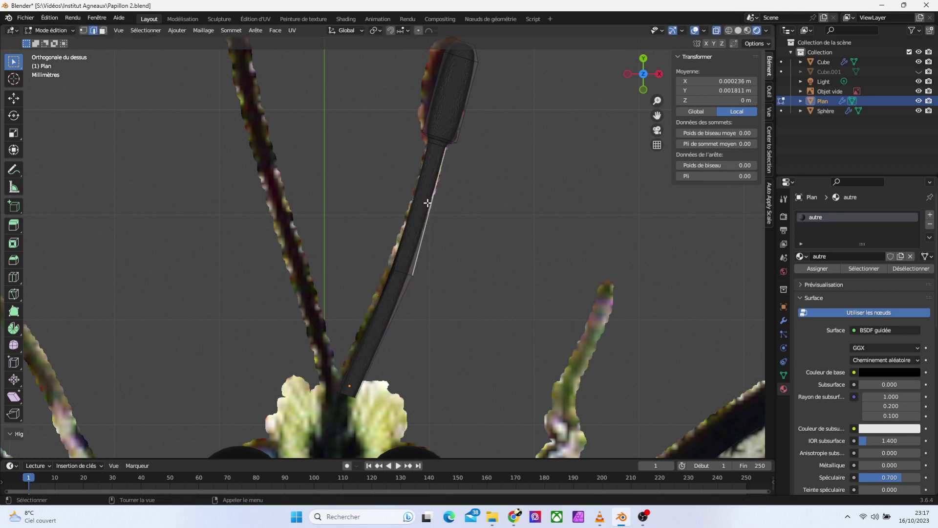
left_click(404, 268)
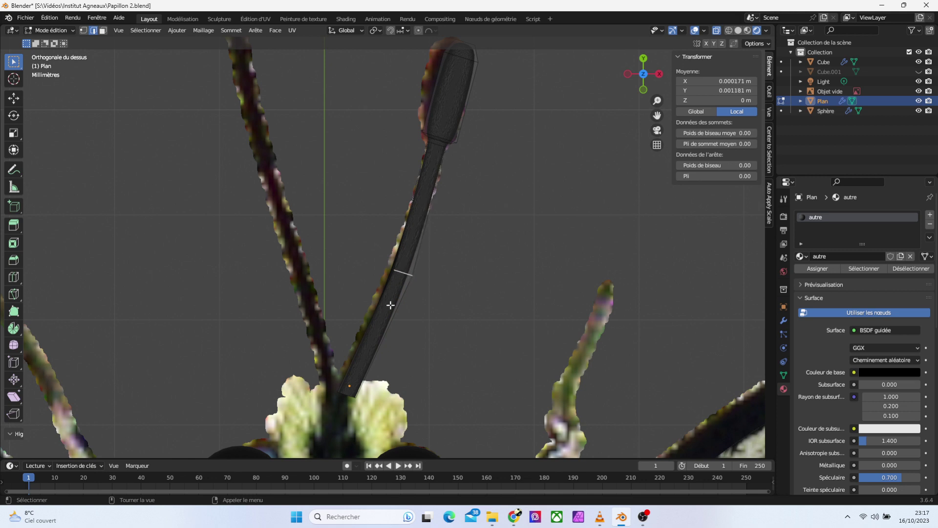
left_click(352, 376)
left_click(351, 397)
left_click(351, 397, "shift")
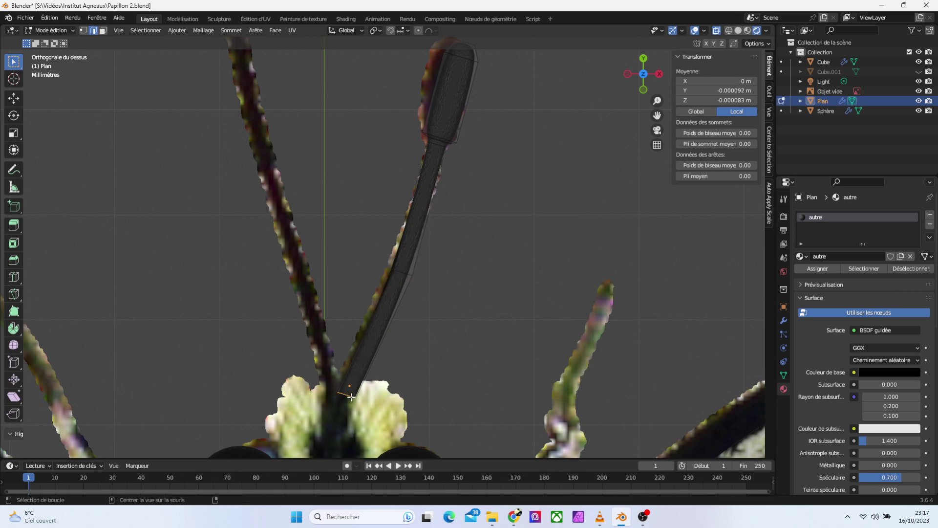
key("r")
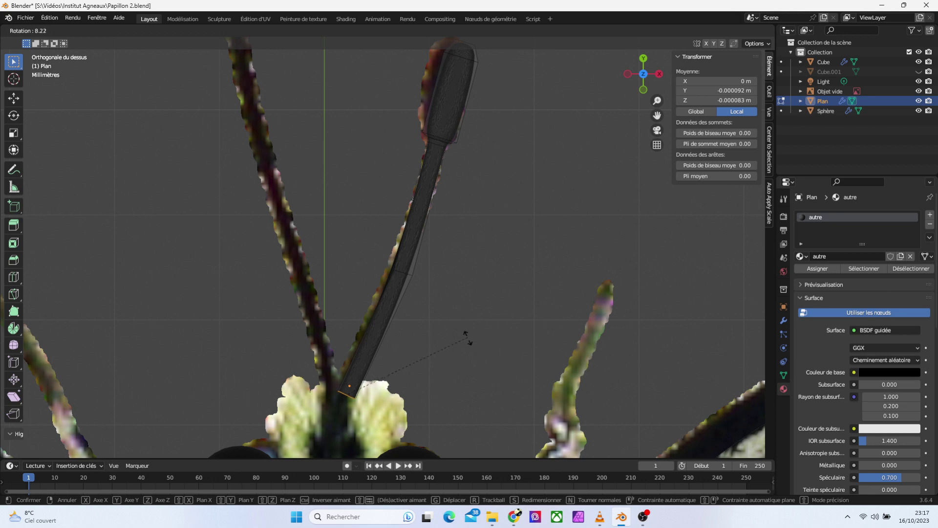
right_click(466, 345)
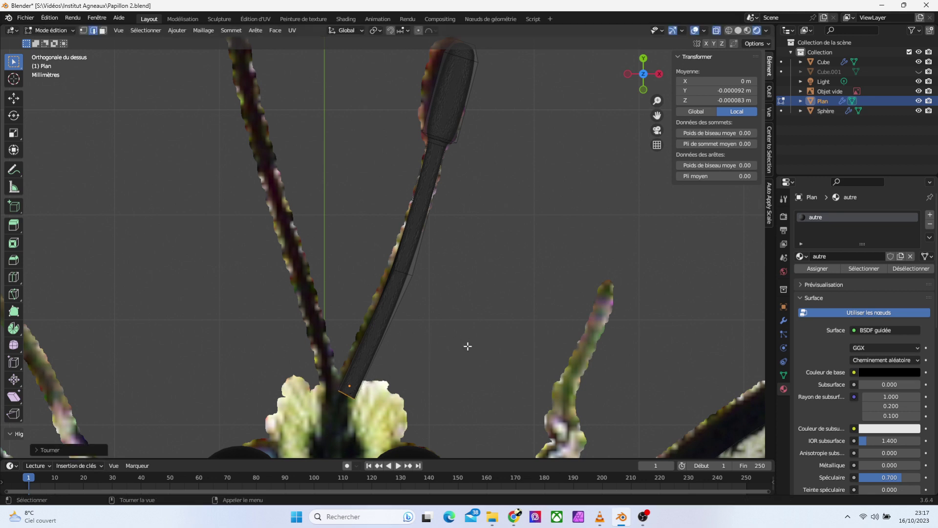
left_click(491, 228)
left_click(55, 32)
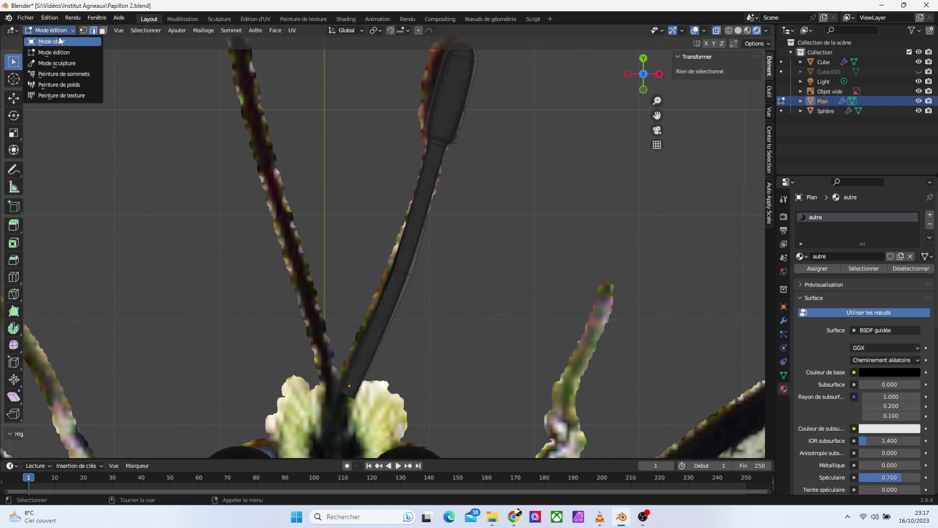
left_click(534, 213)
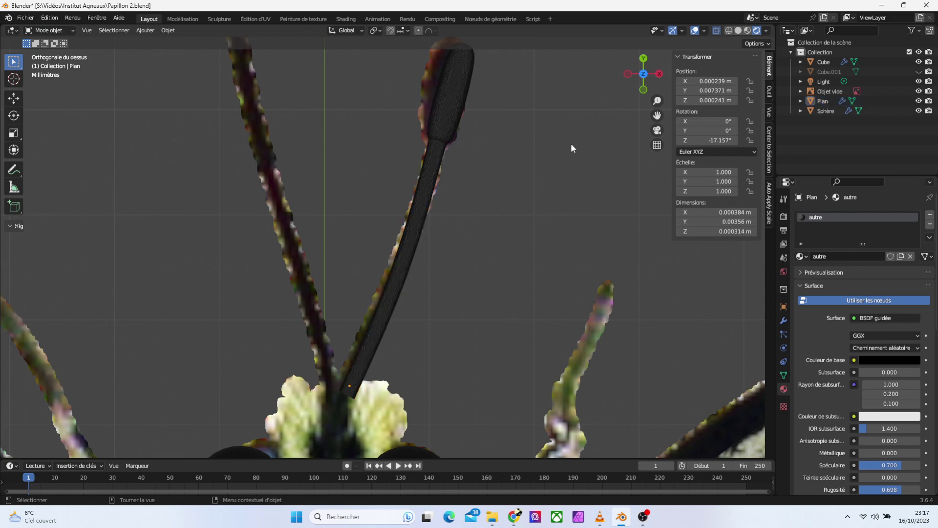
Add a Mirror modifier to the antenna object Plan
left_click_drag(657, 100, 658, 137)
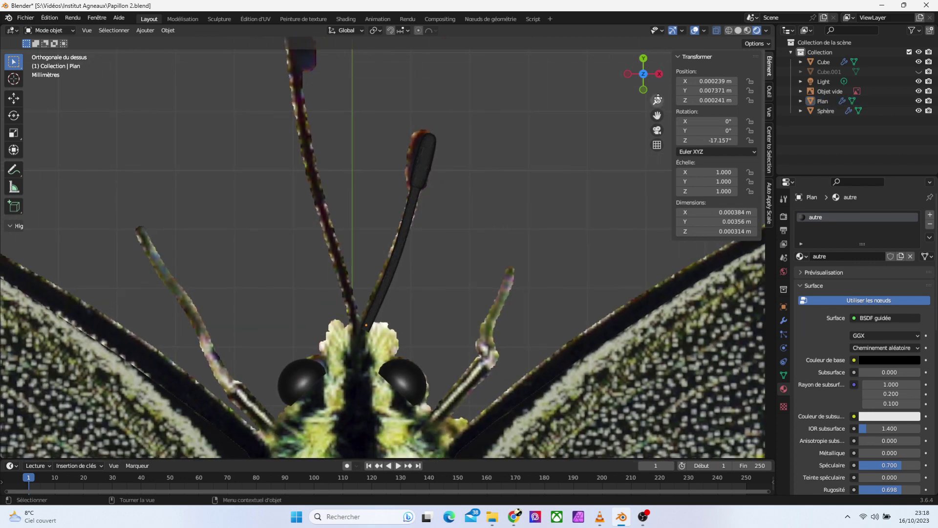
left_click(423, 162)
left_click(784, 321)
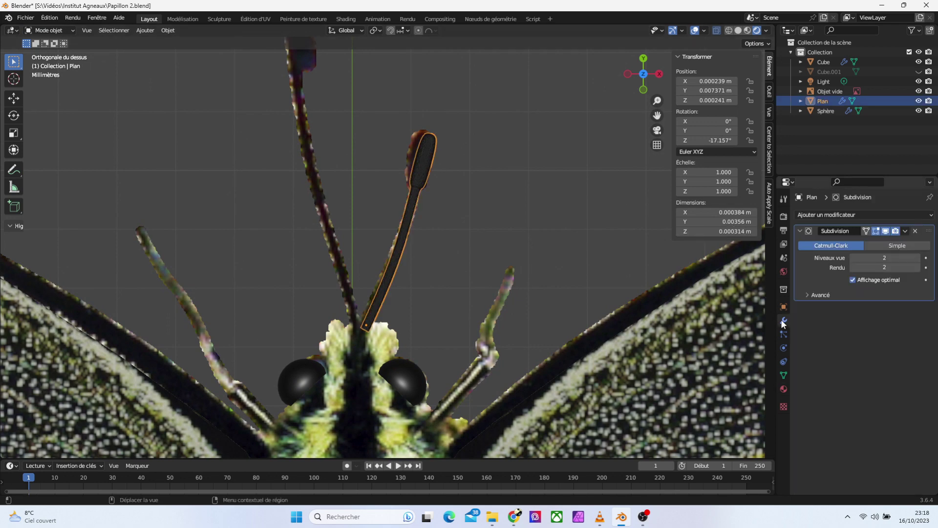
left_click(829, 216)
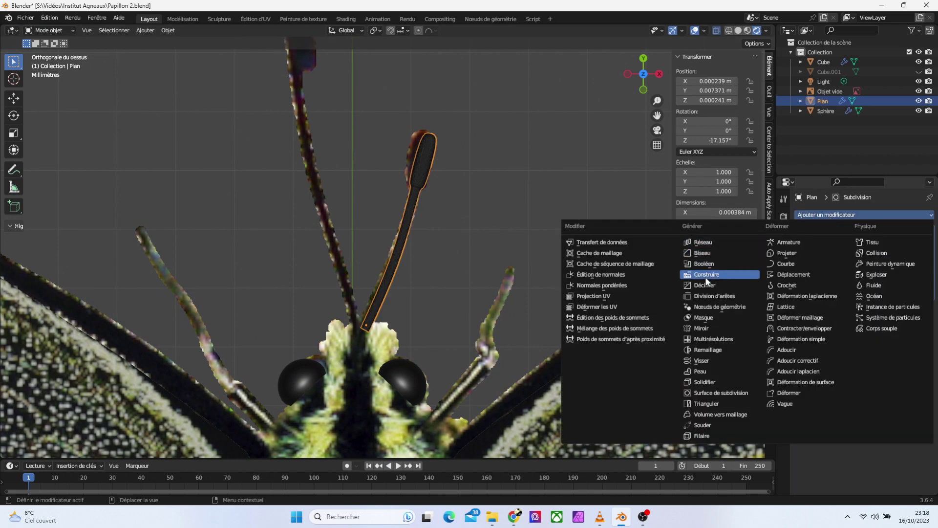
left_click(705, 327)
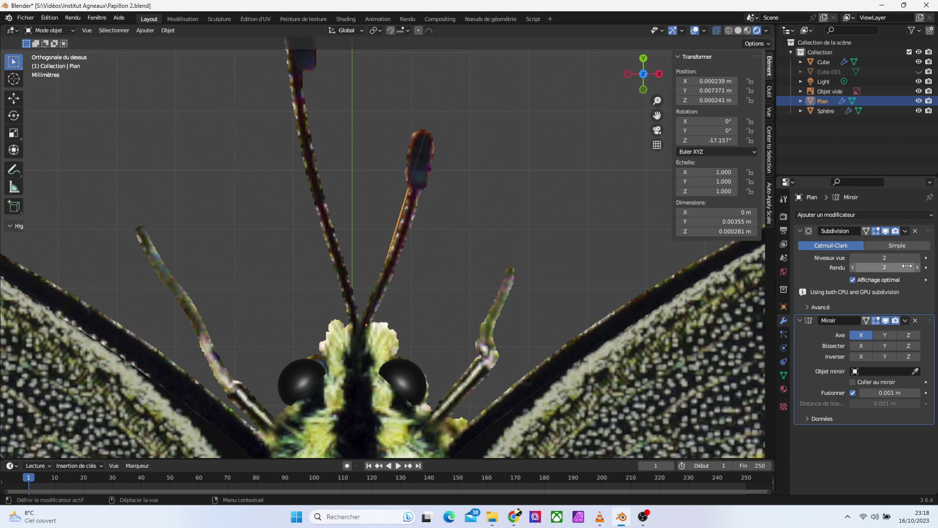
Set the Mirror Object to Sphère and turn off Merge so the antenna tips stay separate
left_click(915, 371)
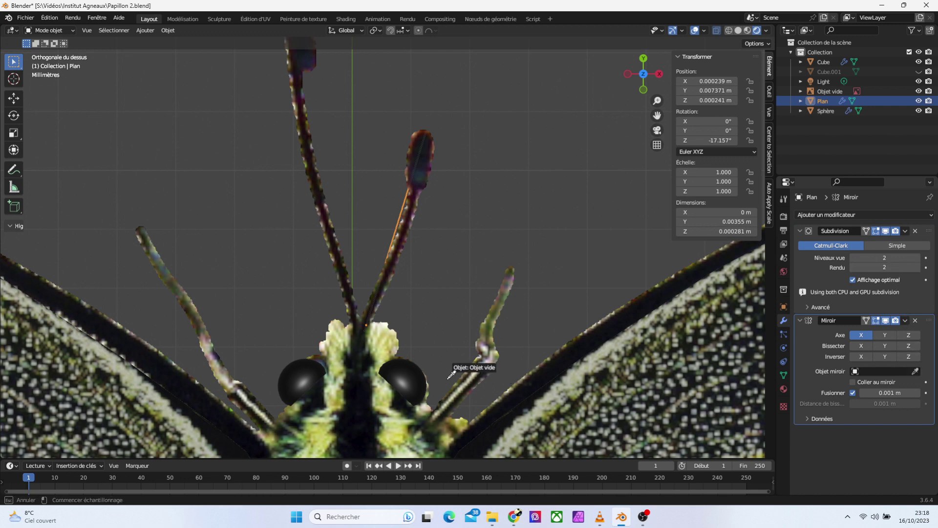
left_click(409, 378)
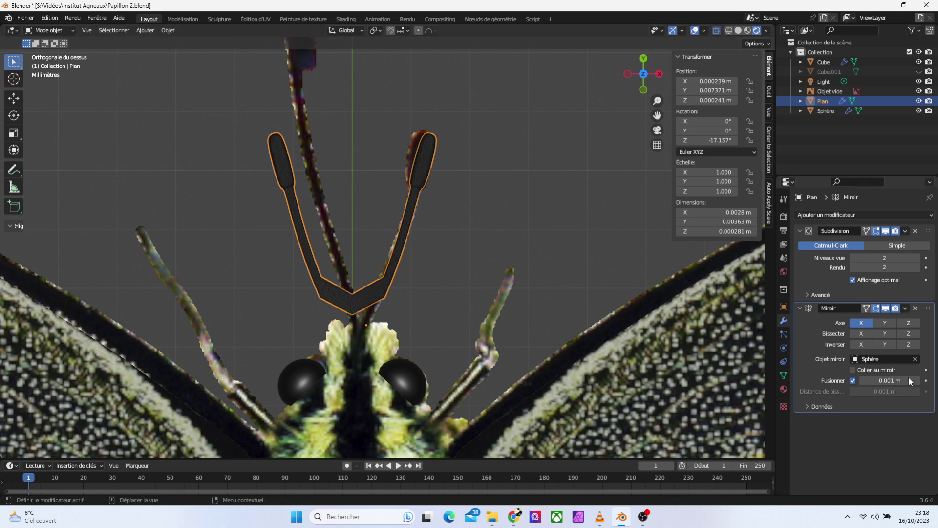
left_click(870, 380)
left_click(853, 380)
left_click(463, 232)
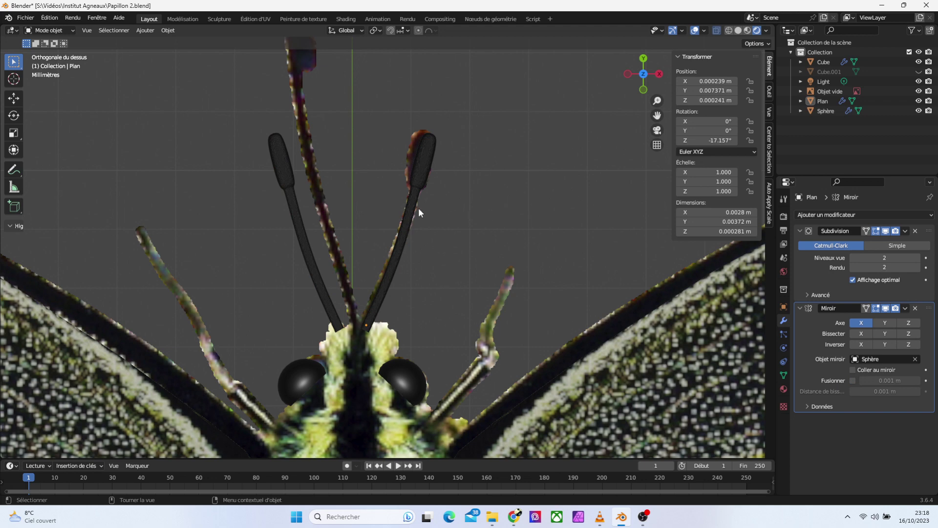
Hide the 'Objet vide' reference image in the Outliner
left_click_drag(644, 92, 650, 84)
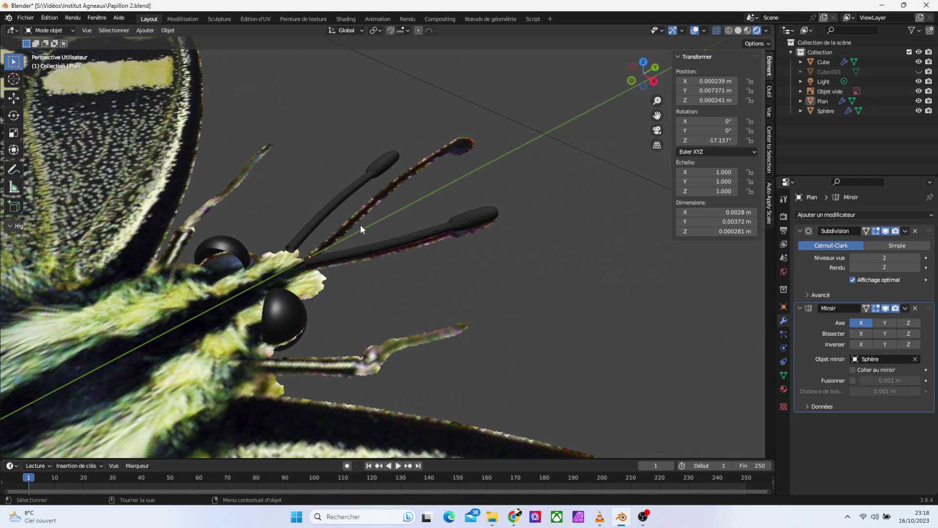
left_click_drag(657, 100, 657, 78)
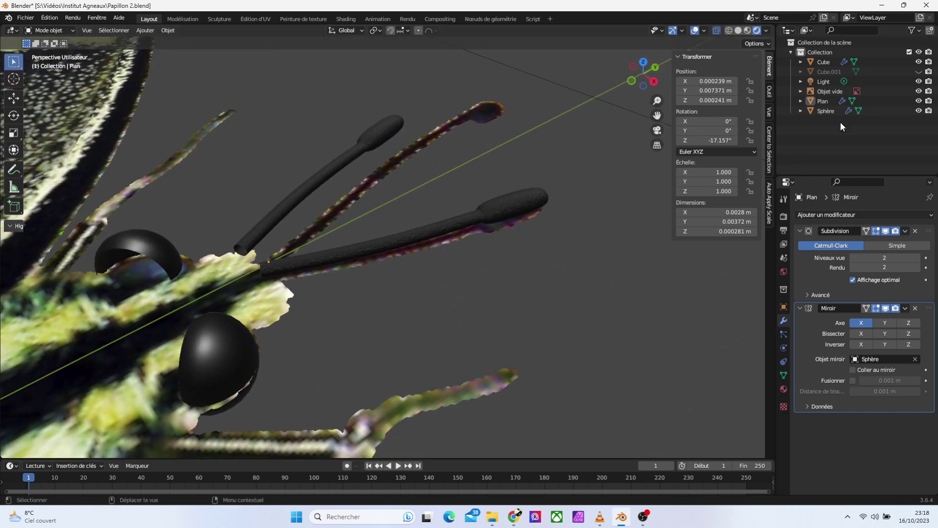
left_click(918, 91)
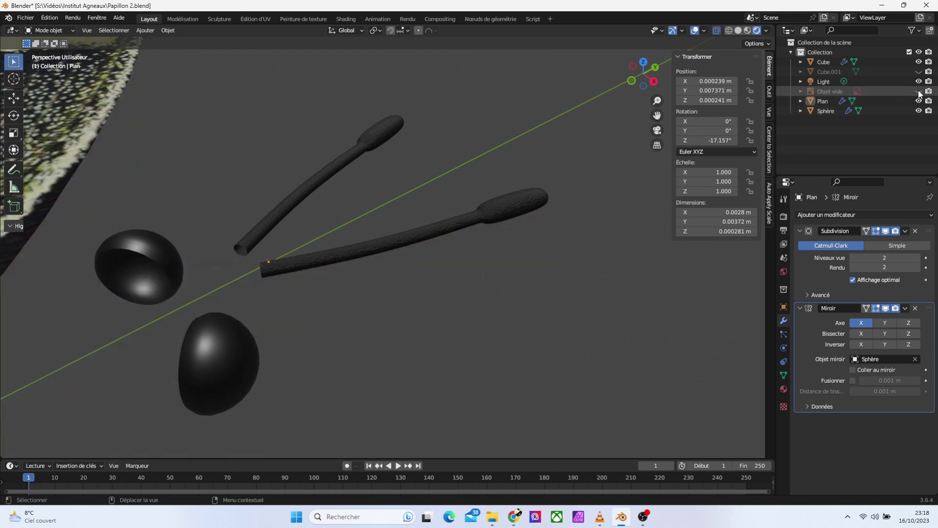
mouse_move(657, 101)
left_mouse_down()
mouse_move(658, 127)
mouse_move(643, 30)
left_mouse_up()
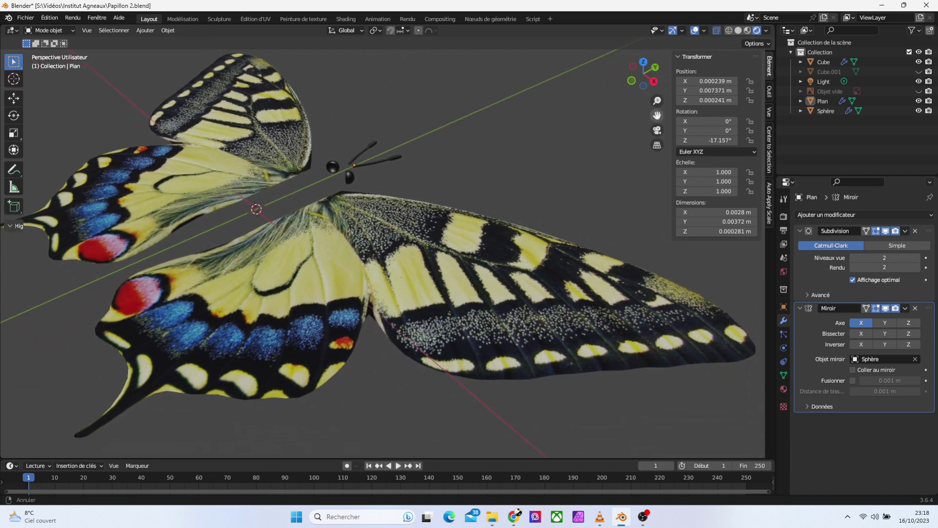
Recentre the view on the whole butterfly and close the transform sidebar
left_click_drag(658, 116, 675, 118)
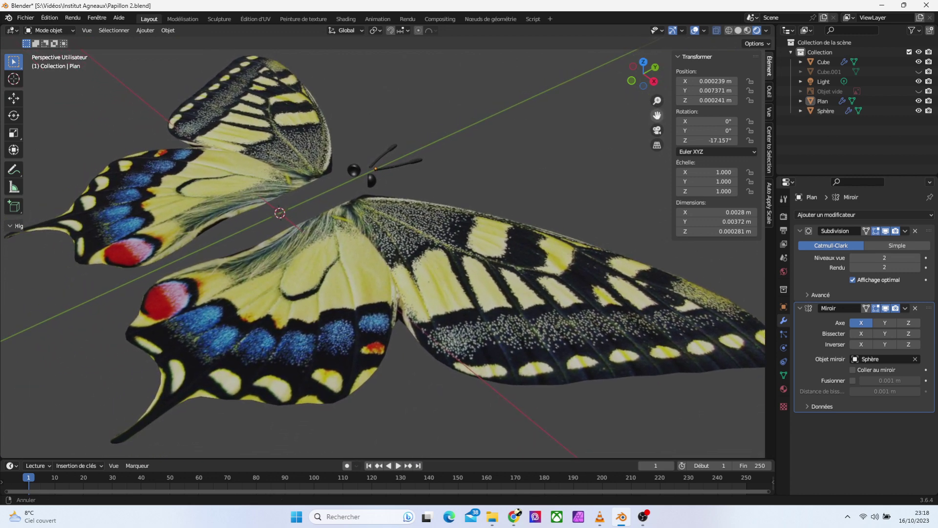
scroll(383, 242, "down", 2)
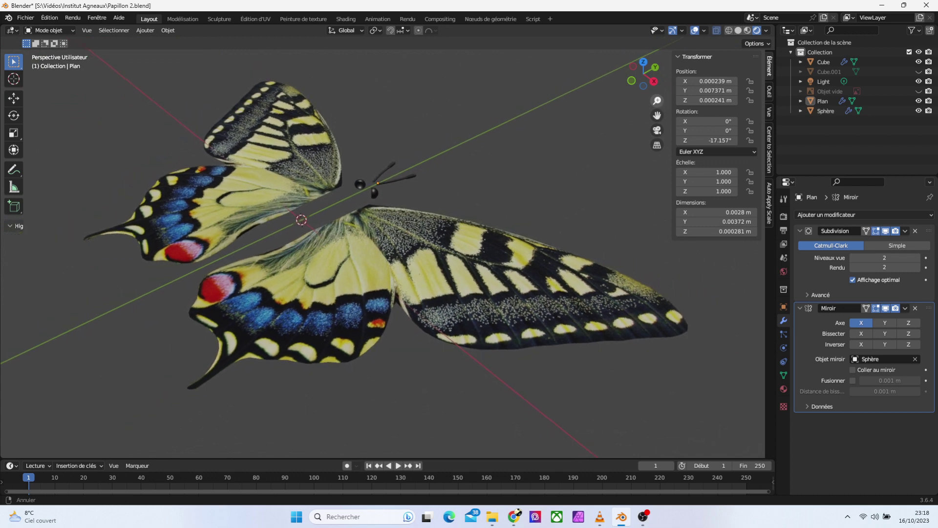
left_click_drag(657, 101, 657, 110)
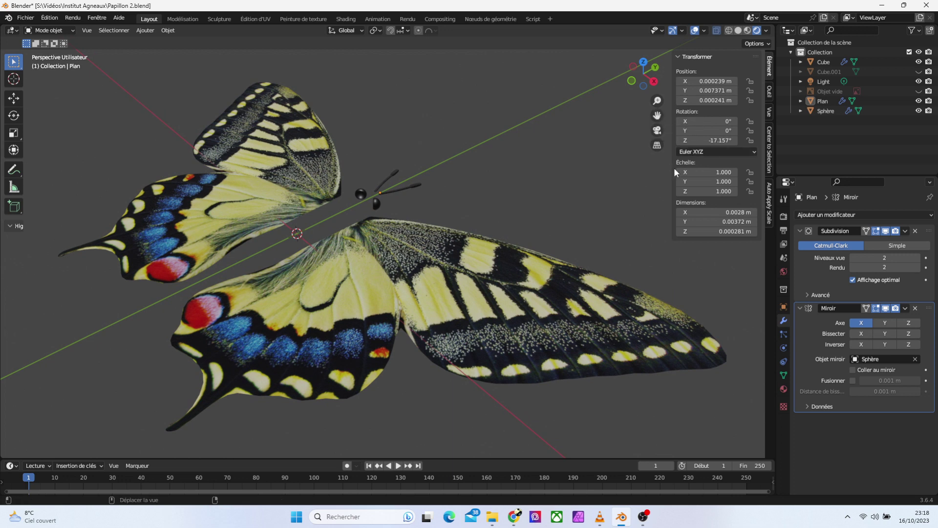
left_click_drag(672, 168, 763, 168)
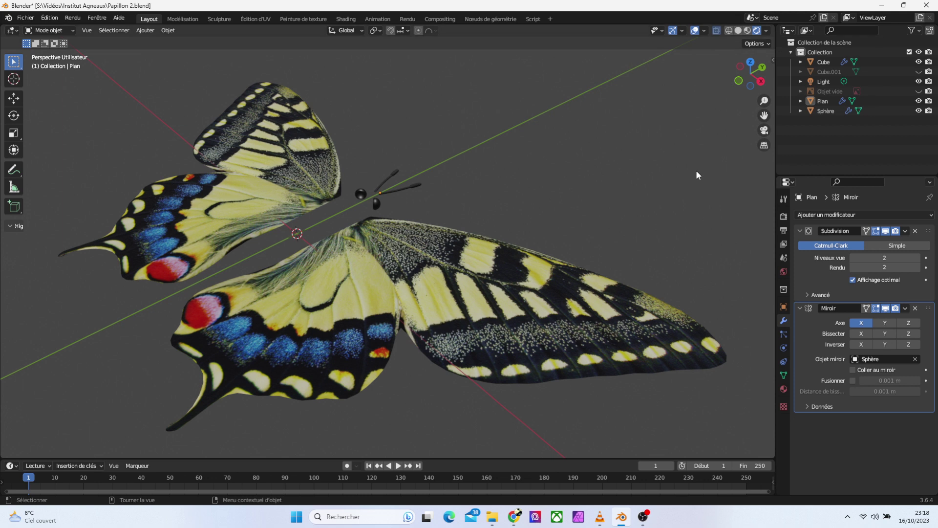
Turn off viewport overlays, frame the butterfly, and capture a Win+Shift+S screenshot of it
left_click(698, 32)
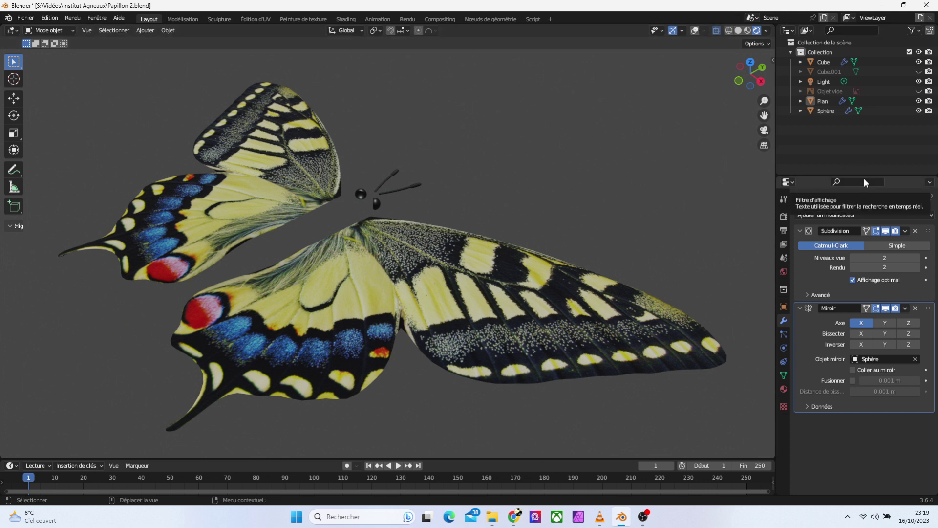
mouse_move(764, 100)
left_mouse_down()
mouse_move(763, 88)
mouse_move(765, 102)
left_mouse_up()
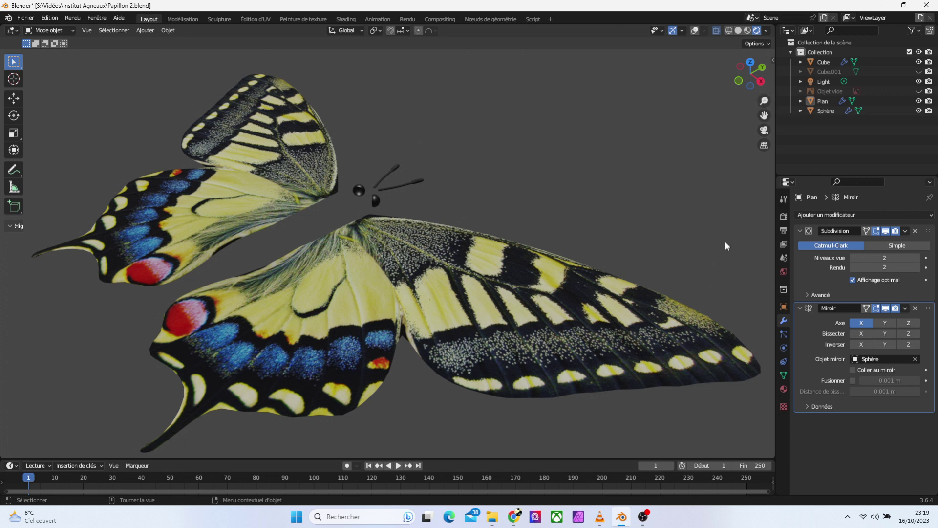
left_click_drag(764, 100, 763, 115)
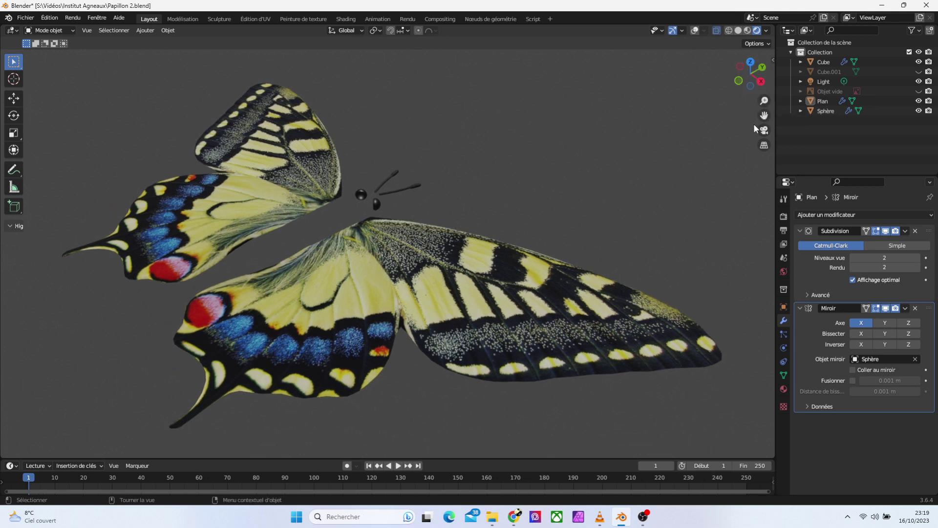
left_click_drag(765, 101, 765, 113)
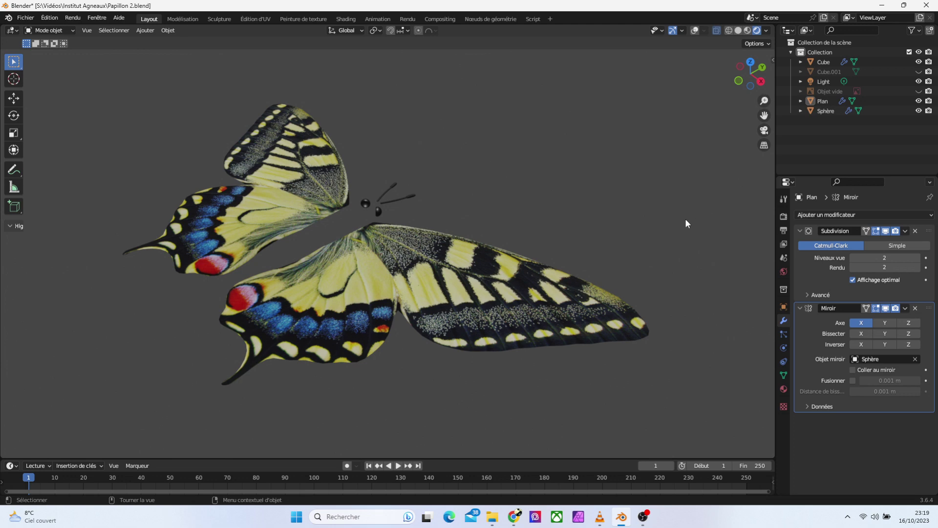
key("super+shift+s")
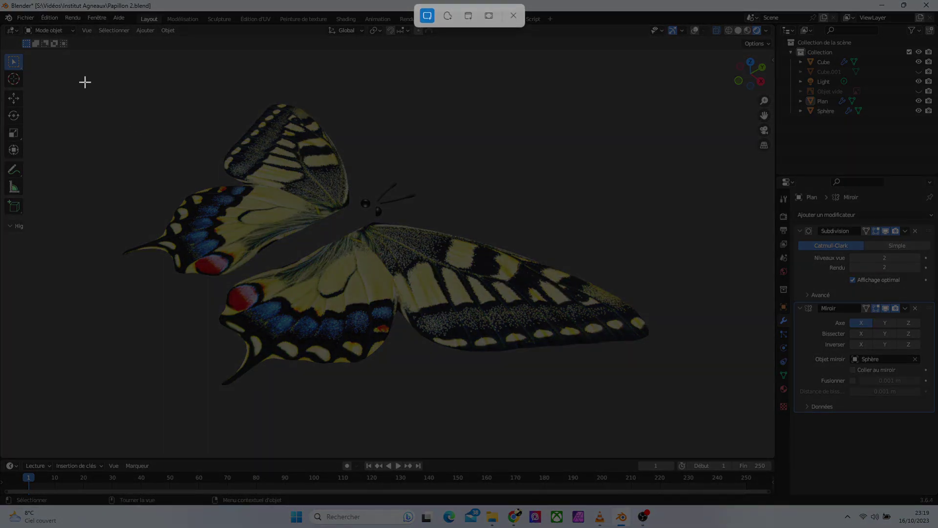
mouse_move(86, 83)
left_mouse_down()
mouse_move(688, 400)
mouse_move(689, 413)
left_mouse_up()
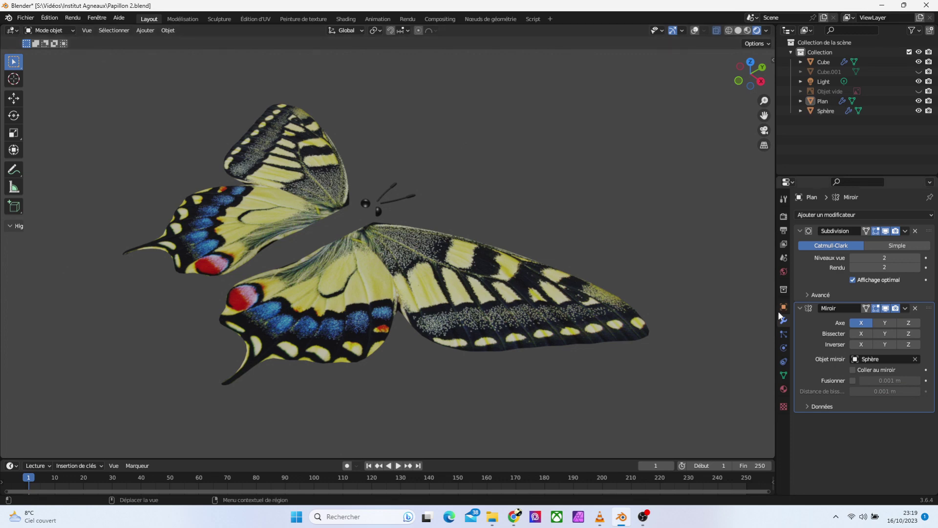
Try a white world background at Strength 2, then restore Strength to 1.000
left_click(783, 273)
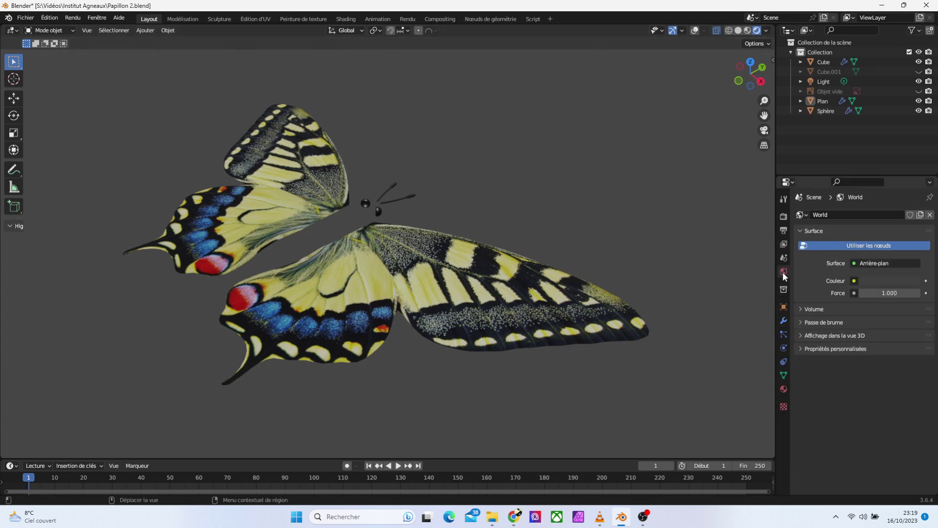
left_click(885, 282)
left_click_drag(910, 190, 913, 141)
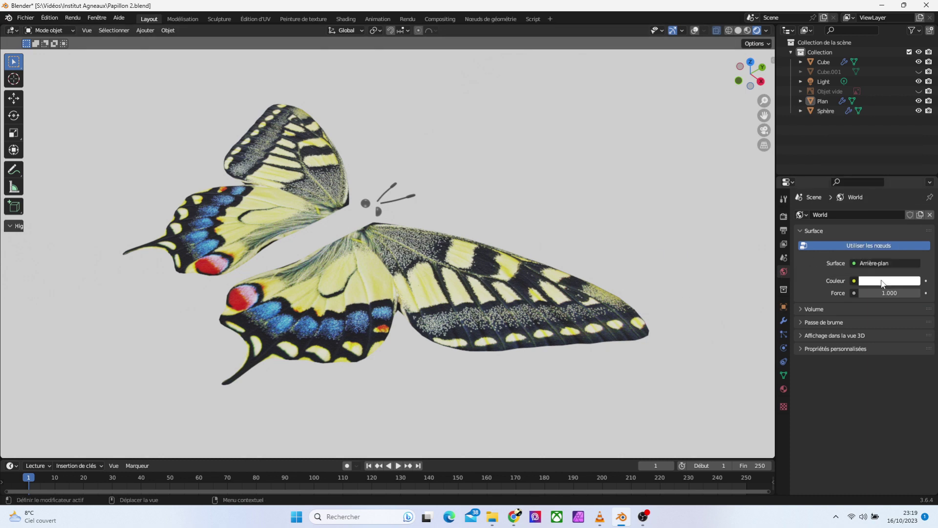
mouse_move(890, 292)
left_mouse_down()
mouse_move(831, 292)
mouse_move(887, 292)
left_mouse_up()
left_click(890, 292)
type("2")
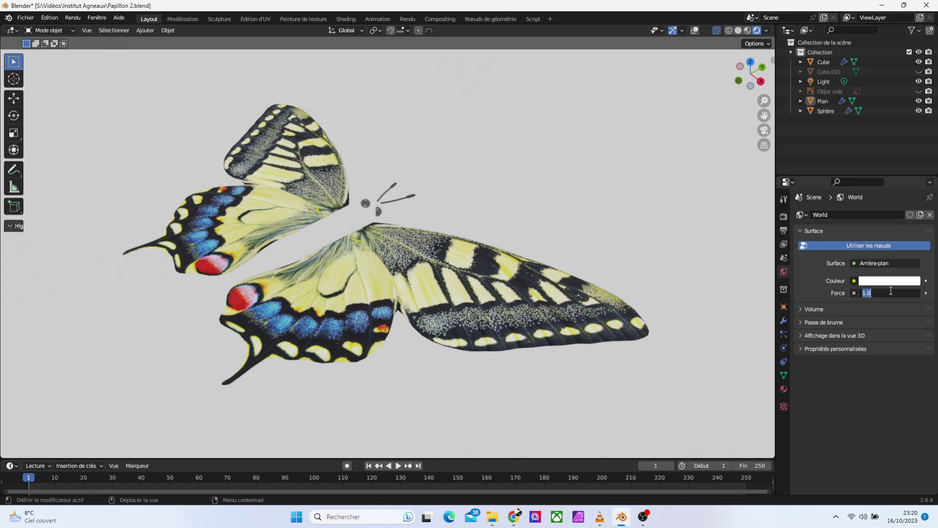
key("Return")
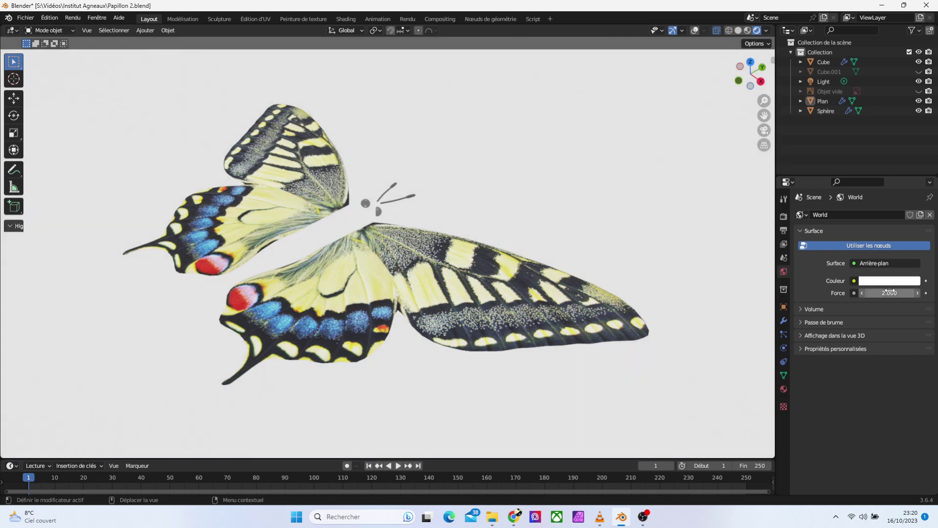
key("BackSpace")
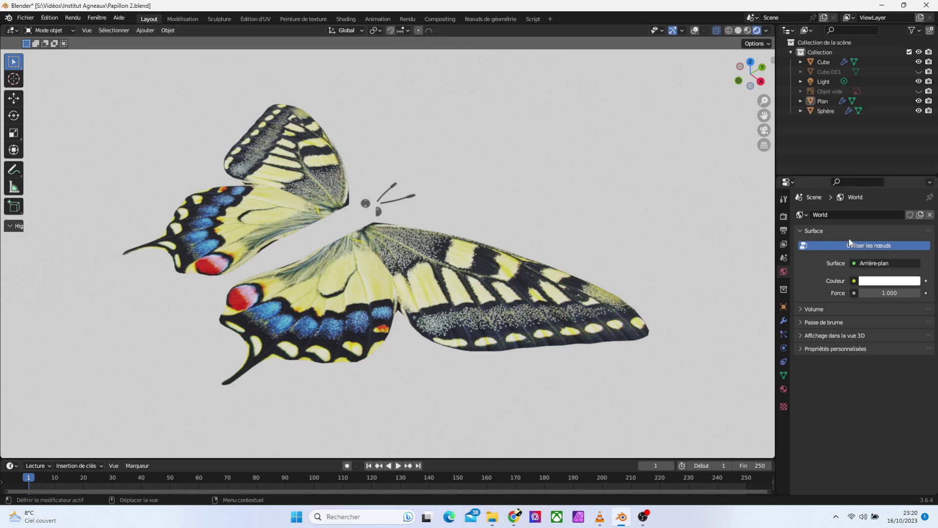
Darken the world background colour to a dark grey, Value about 0.2
left_click(891, 282)
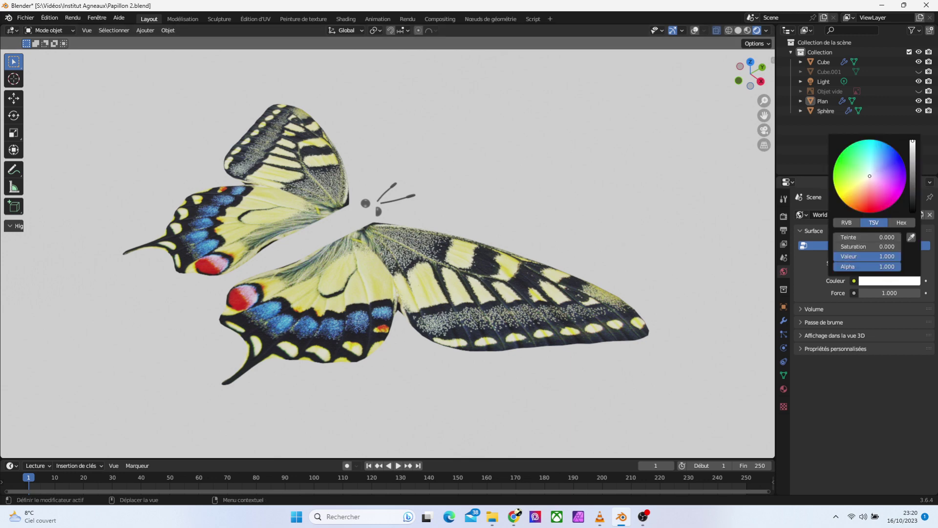
left_click_drag(913, 172, 913, 176)
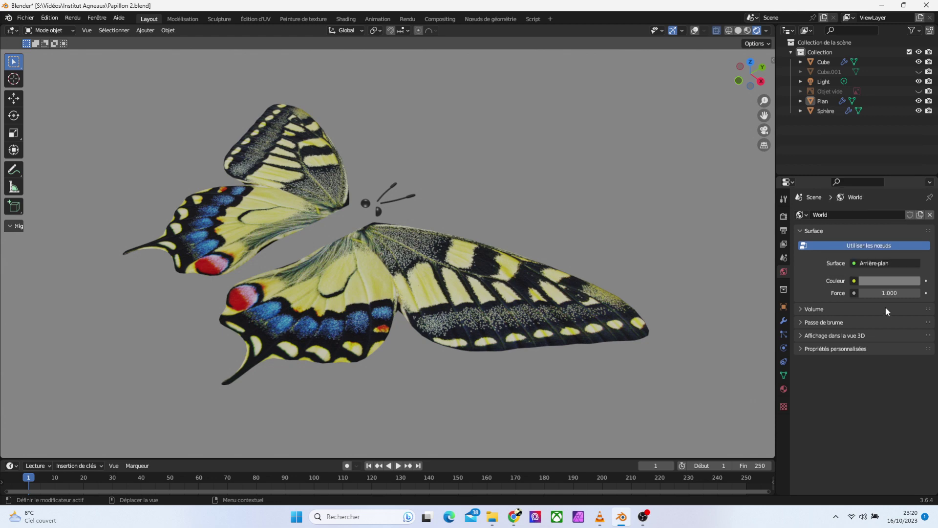
key("ctrl+z")
key("ctrl+shift+z")
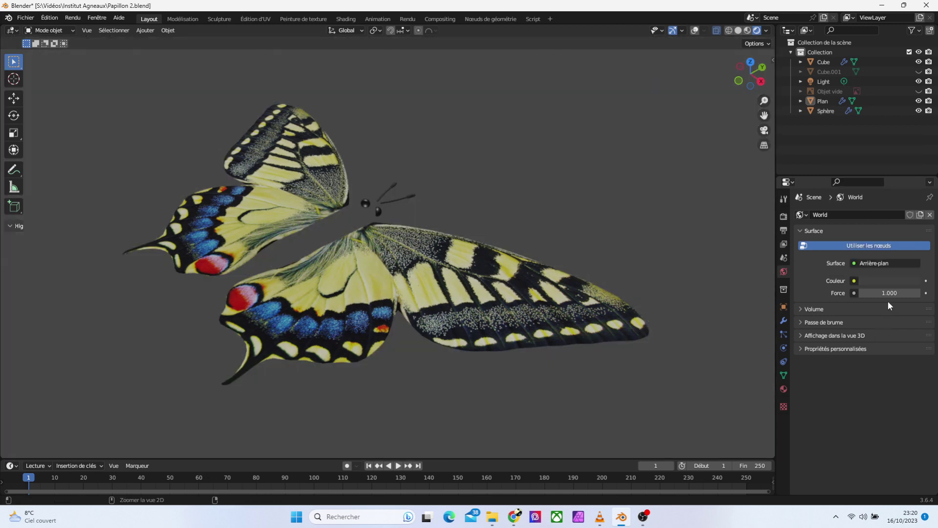